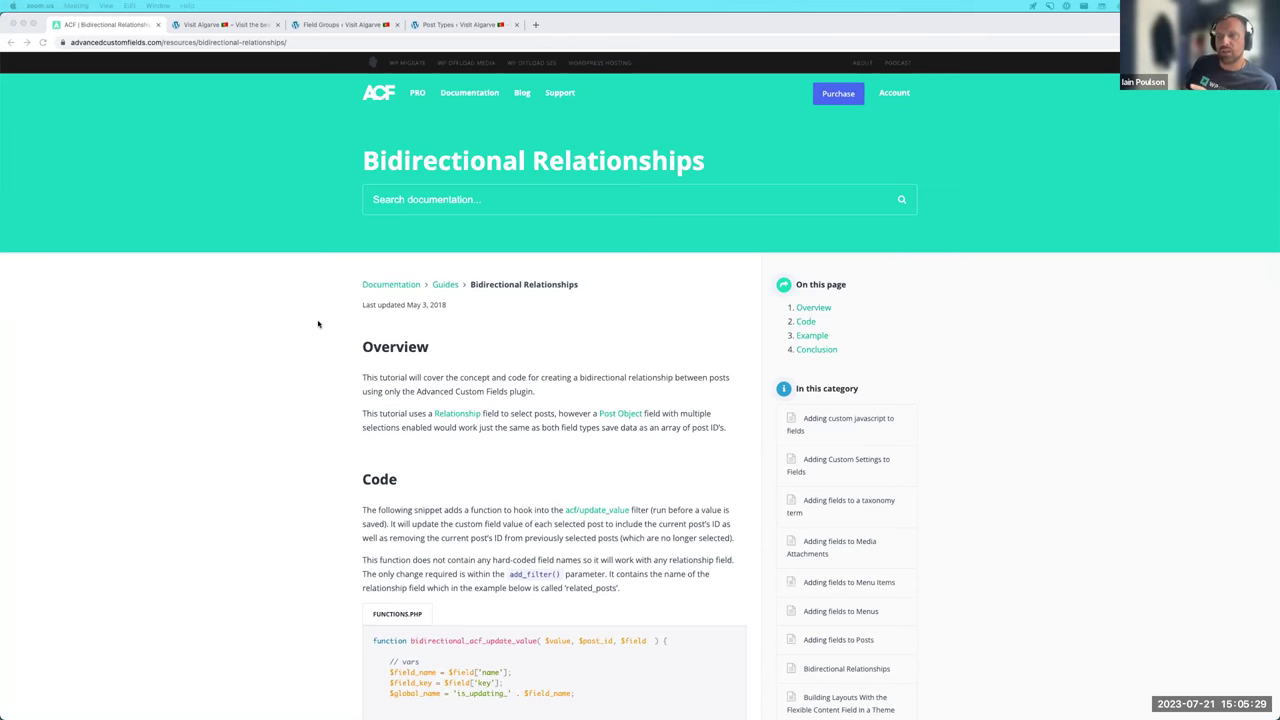
- Read through the overview and the functions.php code snippet in the ACF Bidirectional Relationships guide
scroll(318, 323, down, 5)
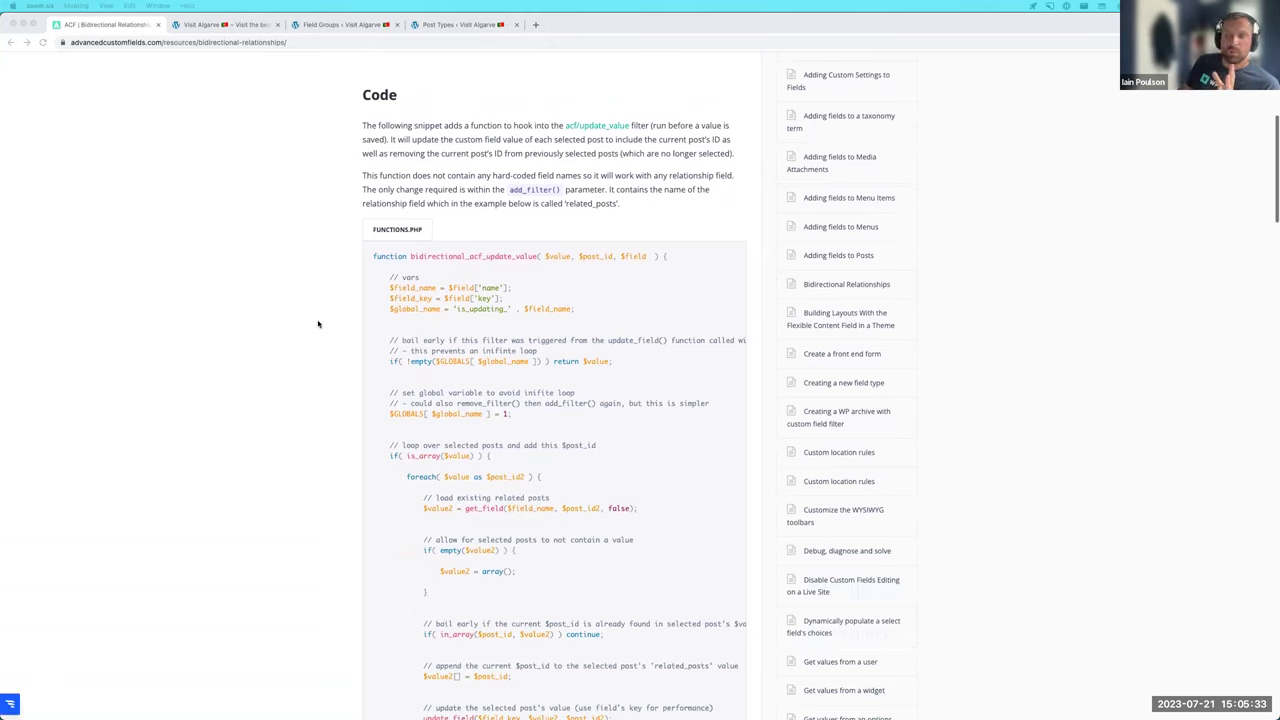
scroll(318, 323, down, 1)
scroll(318, 323, down, 2)
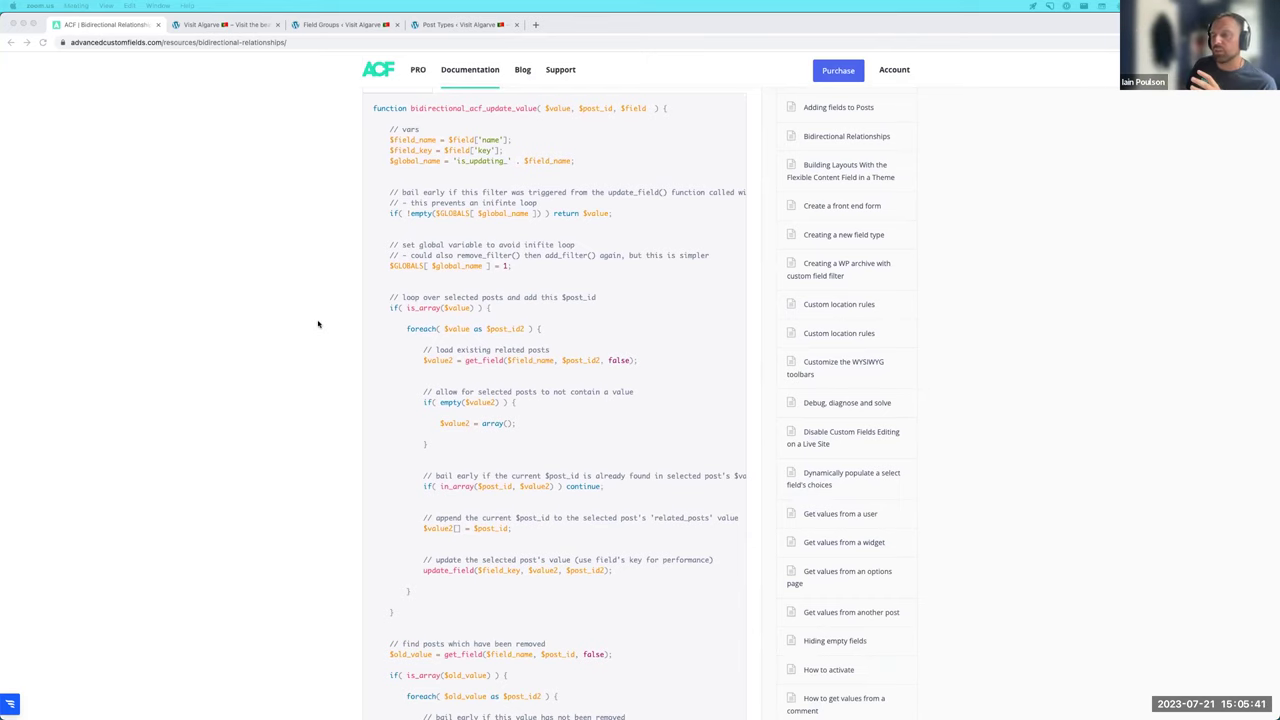
scroll(640, 400, down, 2)
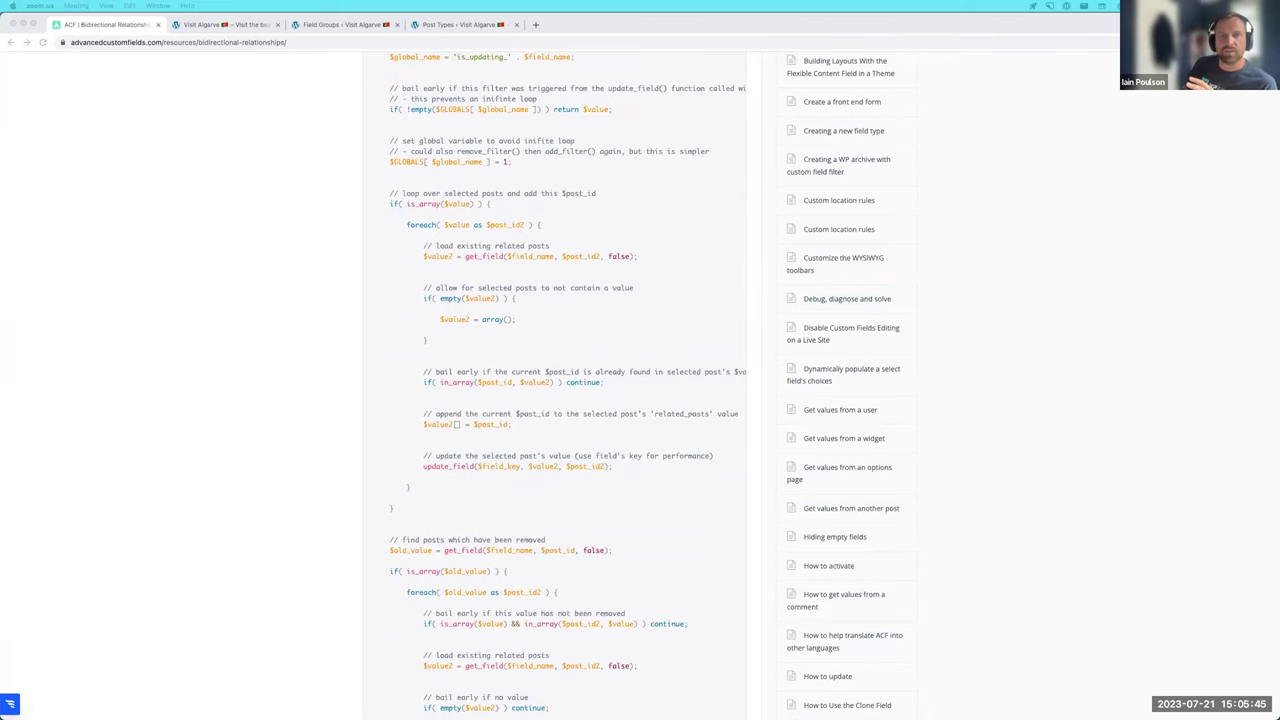
click(252, 382)
scroll(252, 382, down, 3)
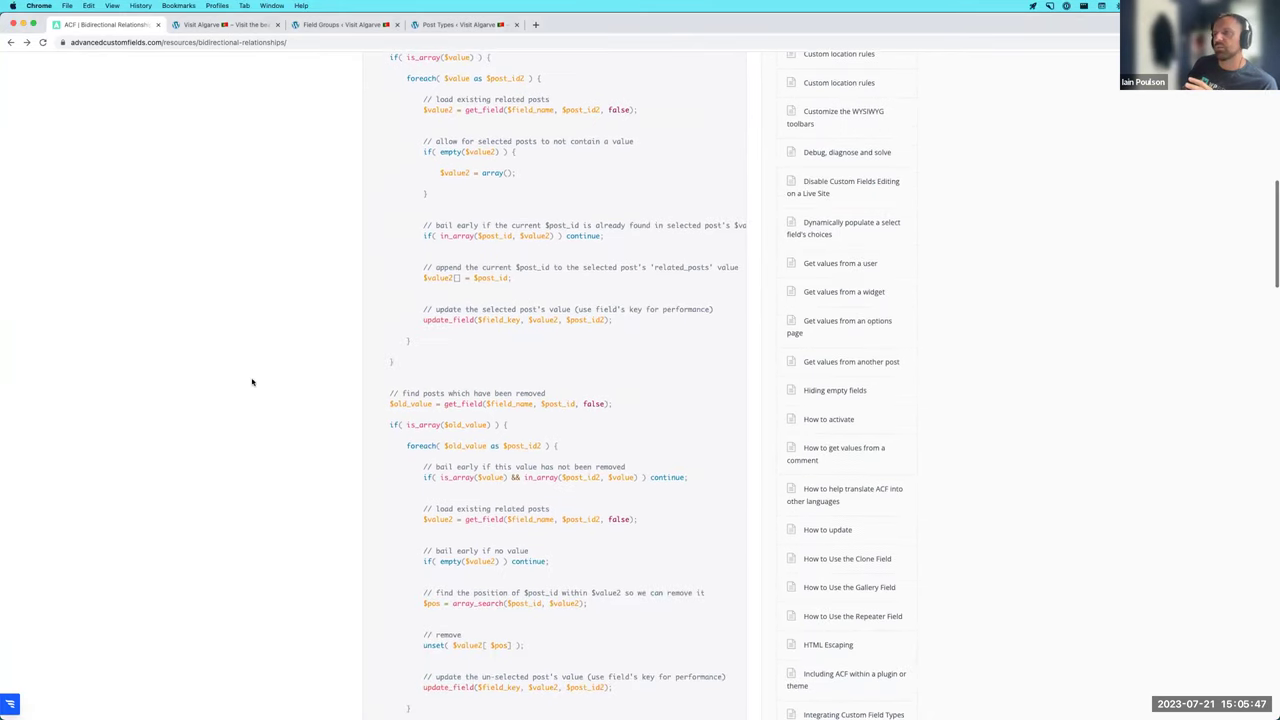
scroll(252, 382, up, 15)
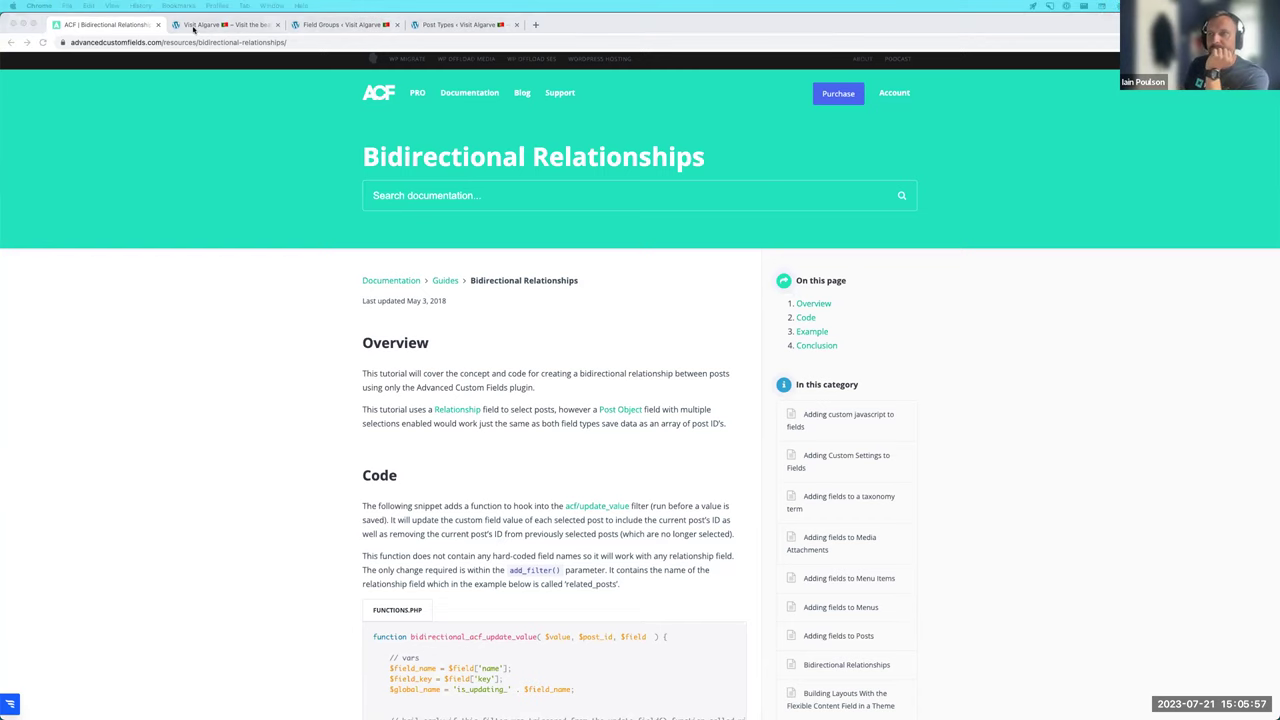
- Open the post "Family Bonding on the Greens: Combining Golf and Leisure in the Algarve" from the Visit Algarve home page
key(ctrl+Tab)
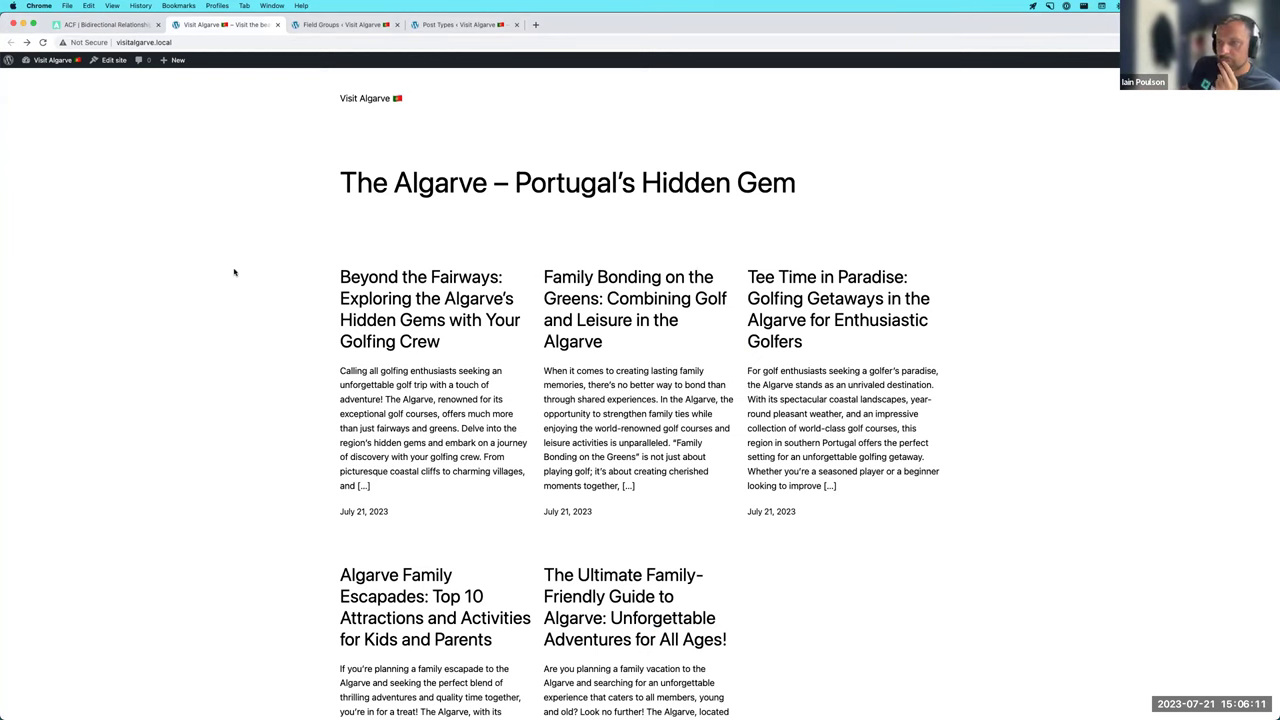
scroll(233, 269, down, 1)
scroll(233, 269, down, 1)
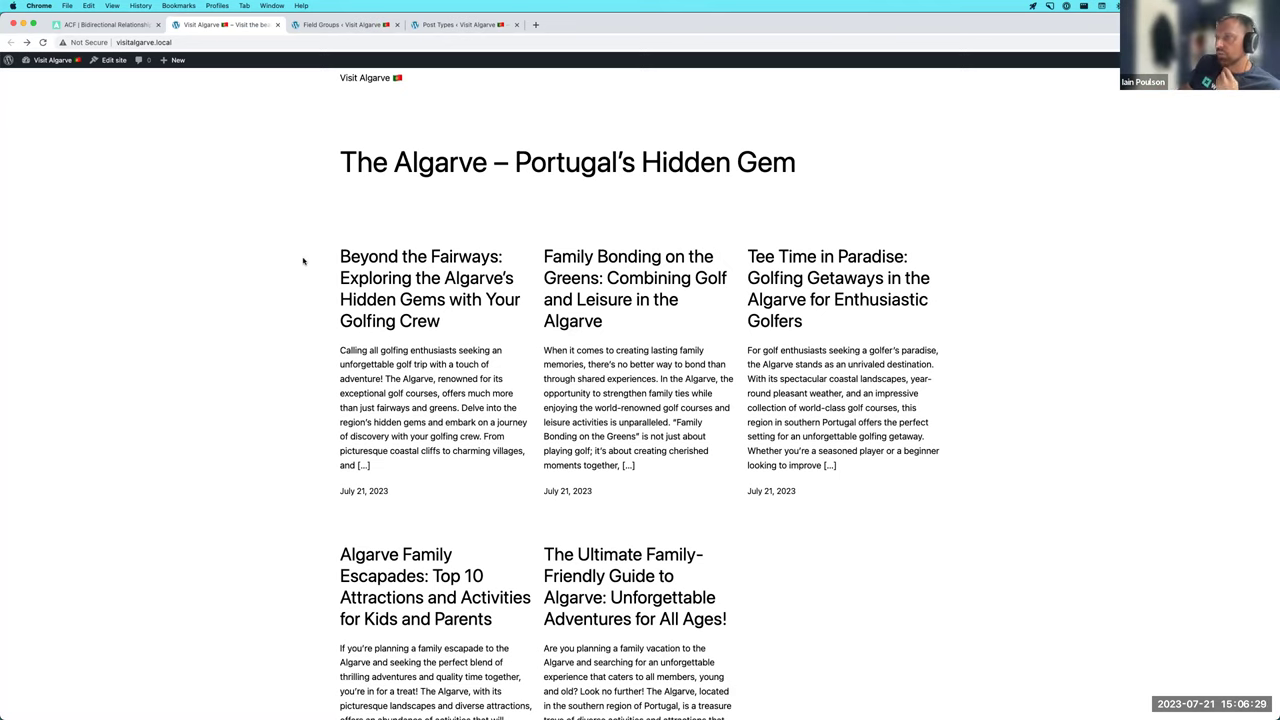
scroll(306, 257, down, 2)
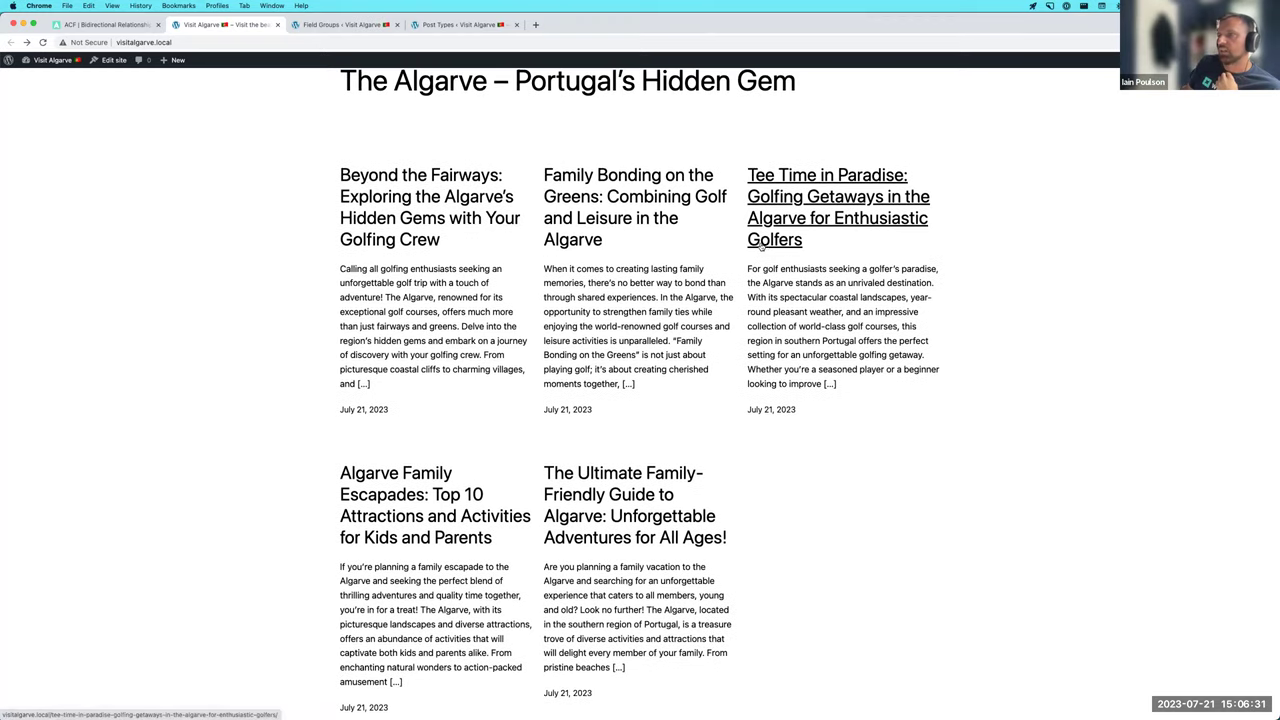
click(646, 222)
- Examine the post's content and the Related Posts section beneath it
scroll(449, 201, down, 4)
scroll(449, 201, up, 4)
scroll(449, 201, down, 1)
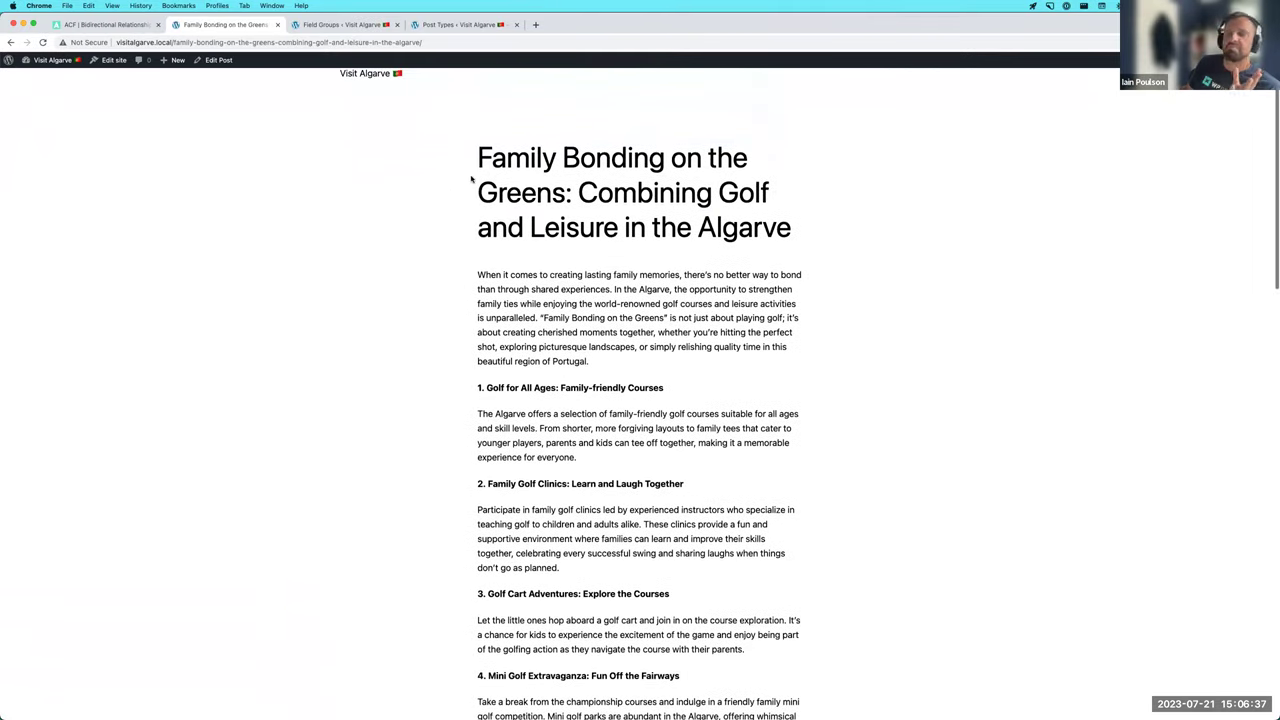
scroll(471, 180, down, 10)
scroll(471, 178, down, 4)
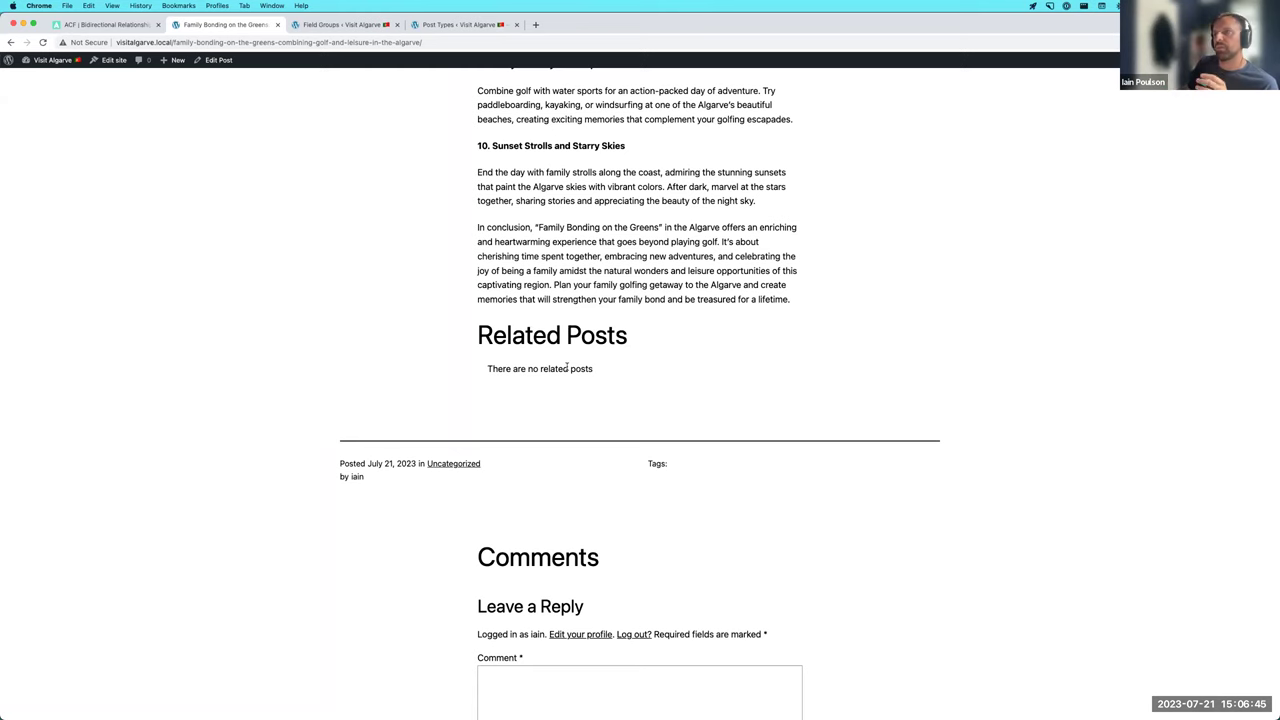
scroll(566, 368, up, 4)
scroll(440, 320, up, 1)
scroll(450, 405, down, 2)
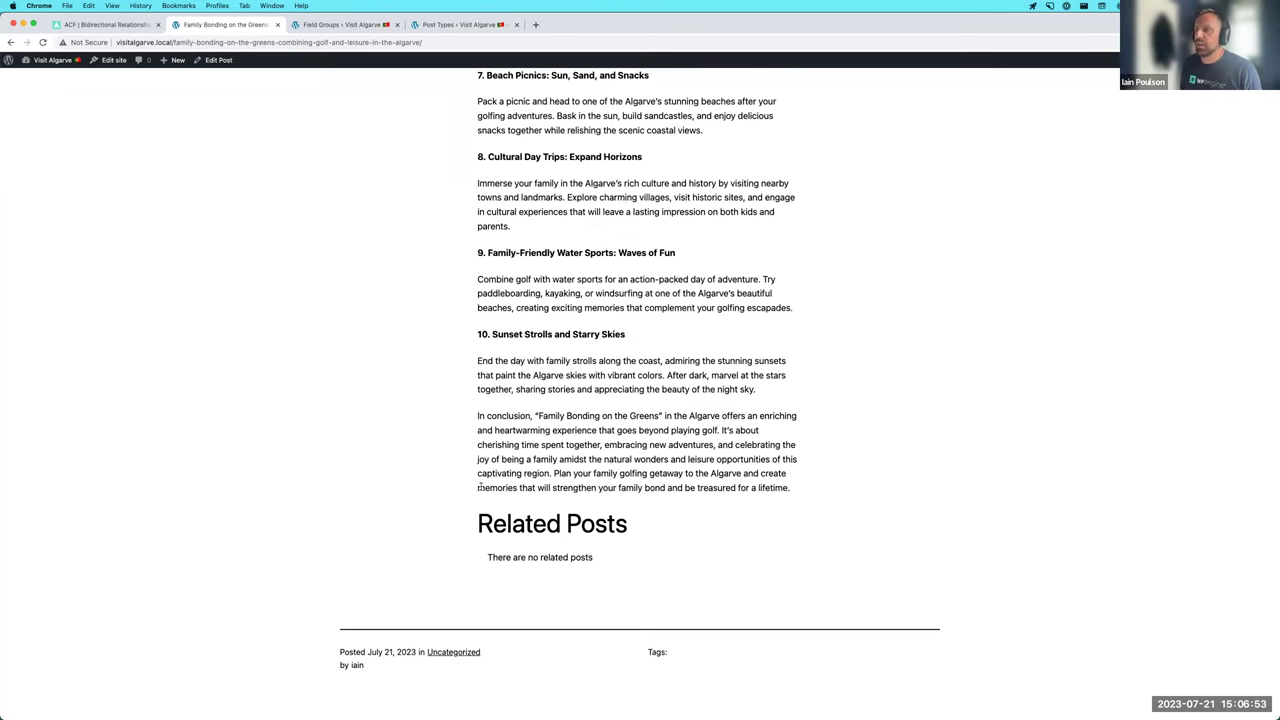
scroll(479, 487, up, 4)
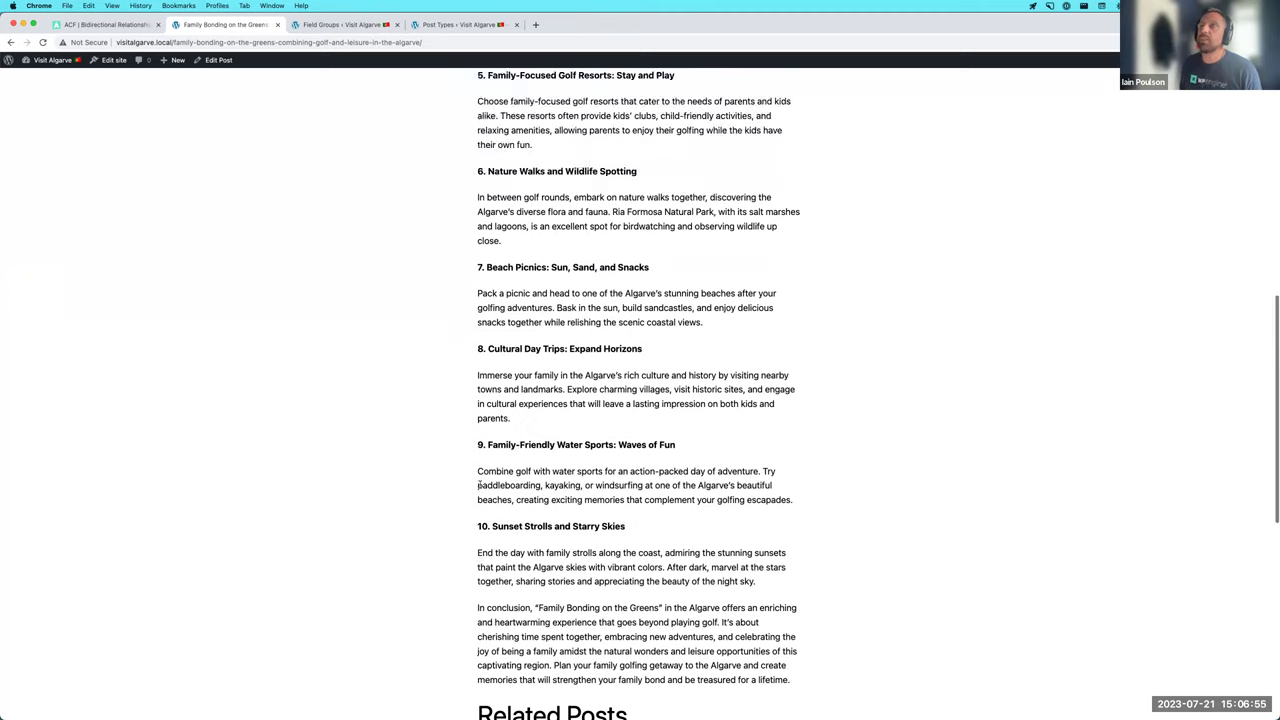
scroll(479, 487, up, 5)
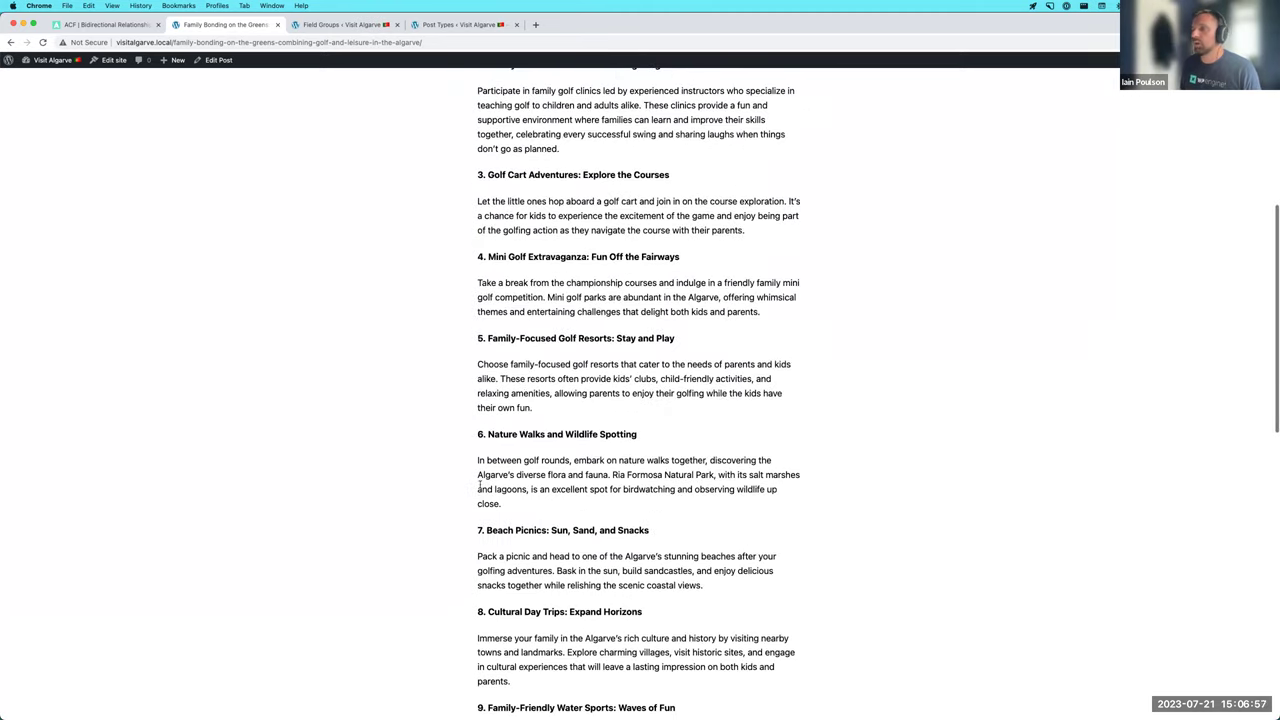
scroll(479, 487, down, 10)
drag(466, 189, 642, 244)
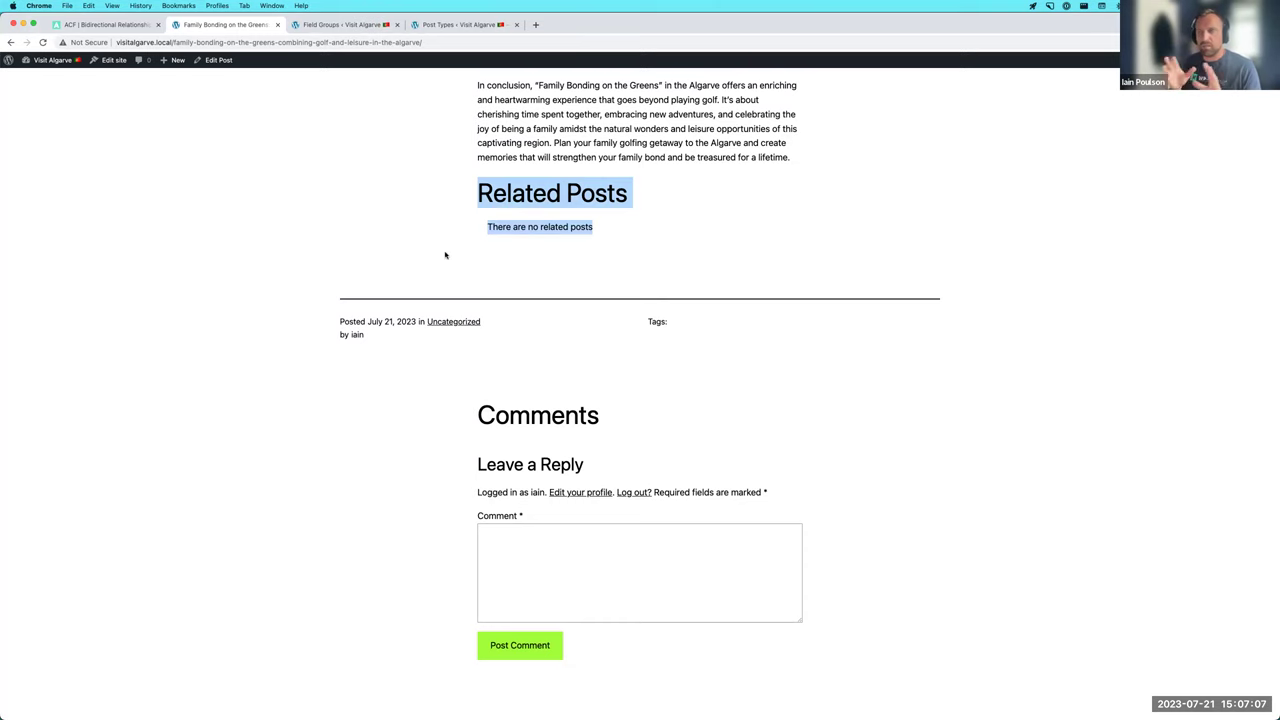
scroll(511, 197, up, 3)
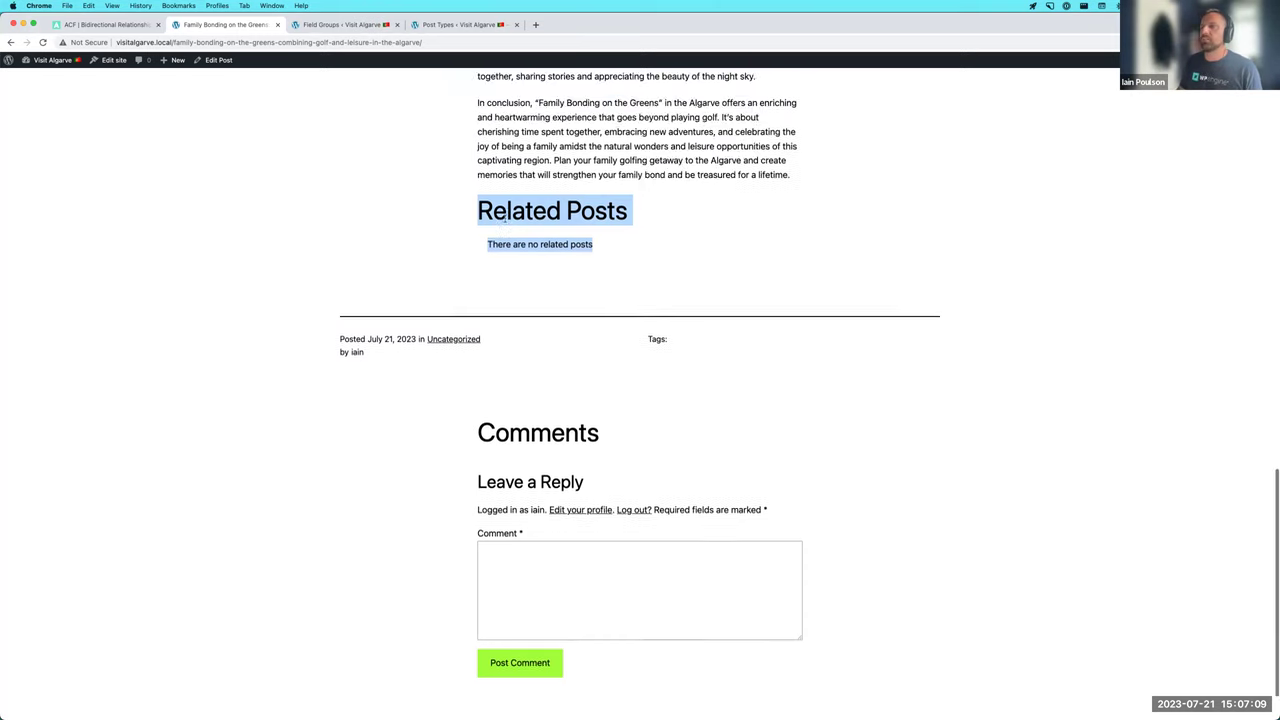
click(490, 333)
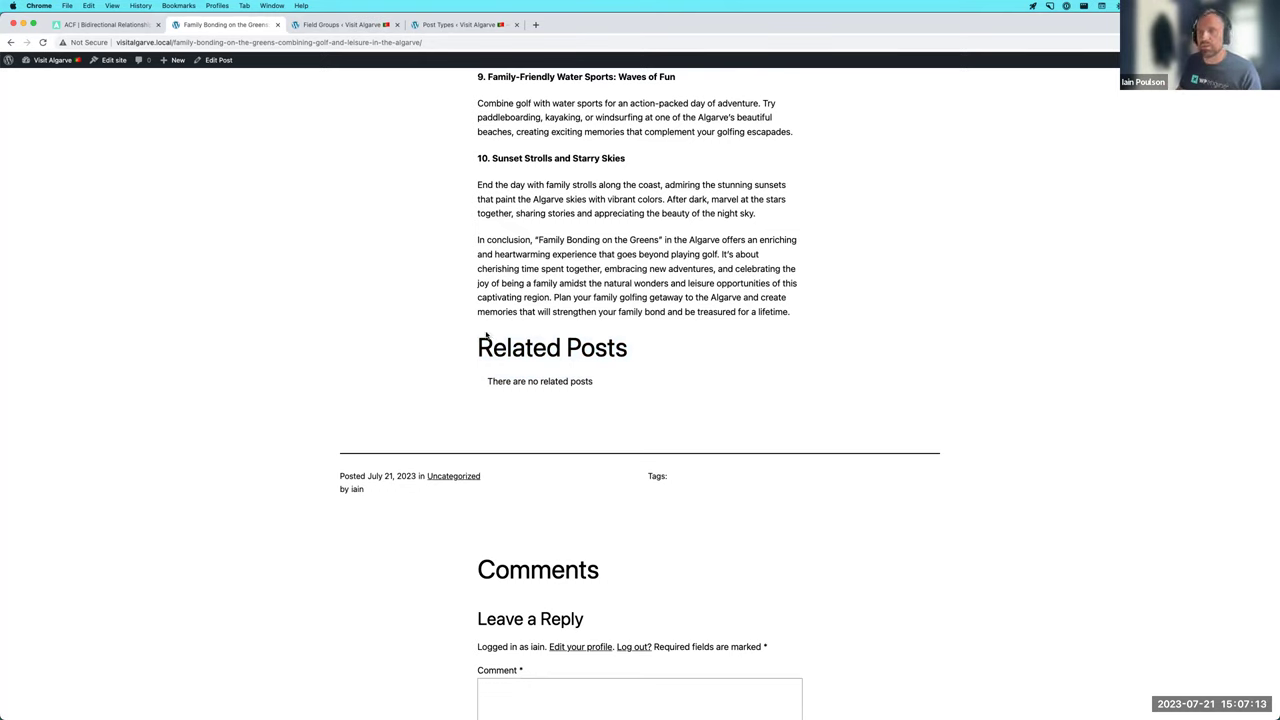
mouse_move(331, 710)
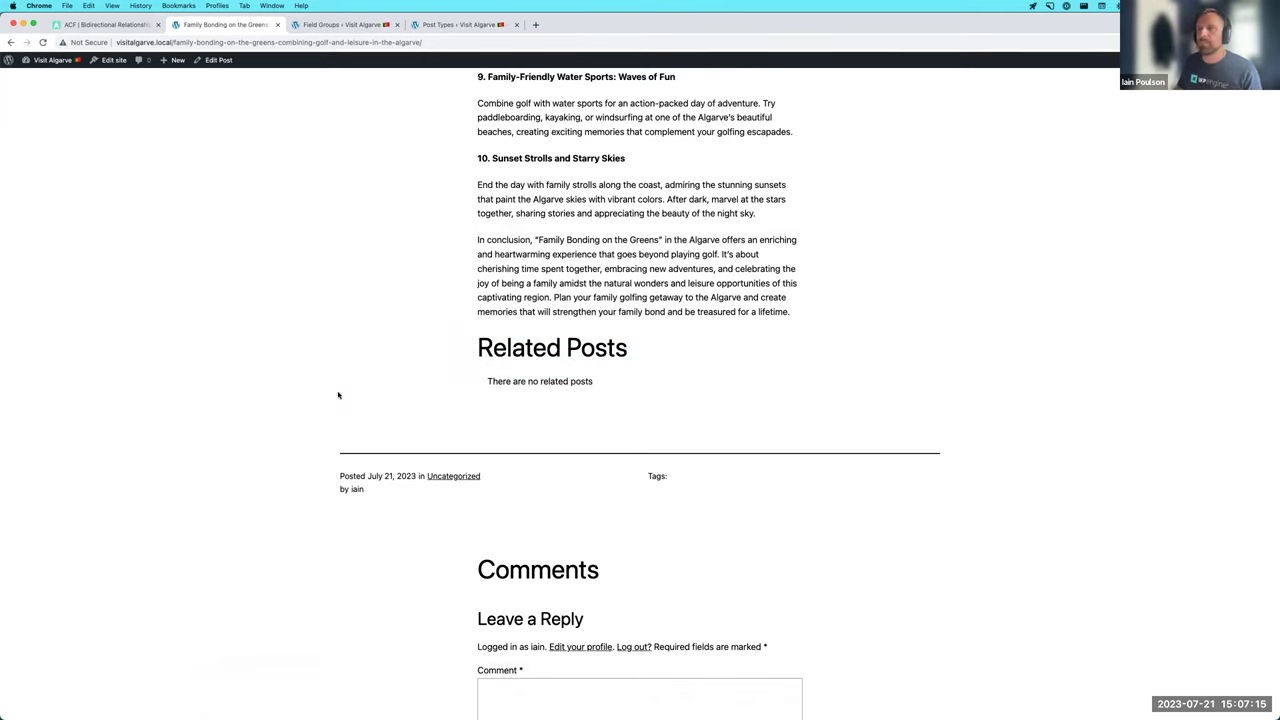
- Start a new ACF field group on the Visit Algarve site and title it "Blog posts"
click(316, 24)
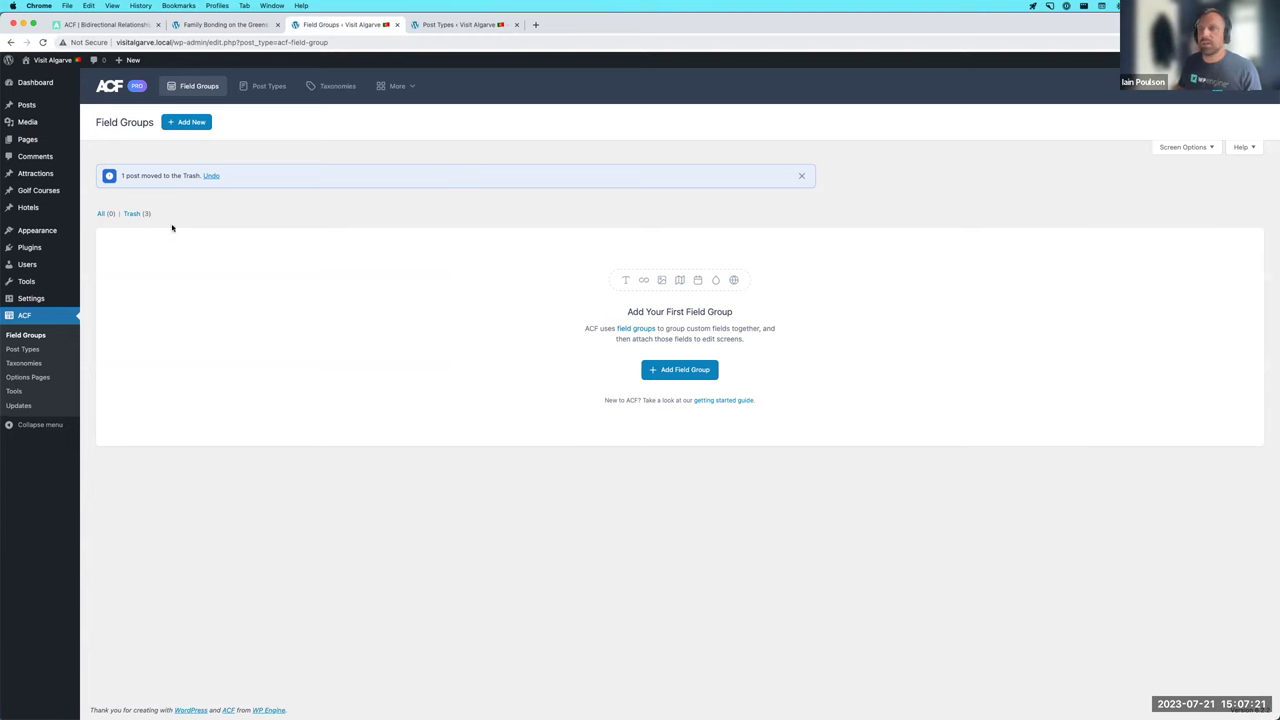
click(646, 373)
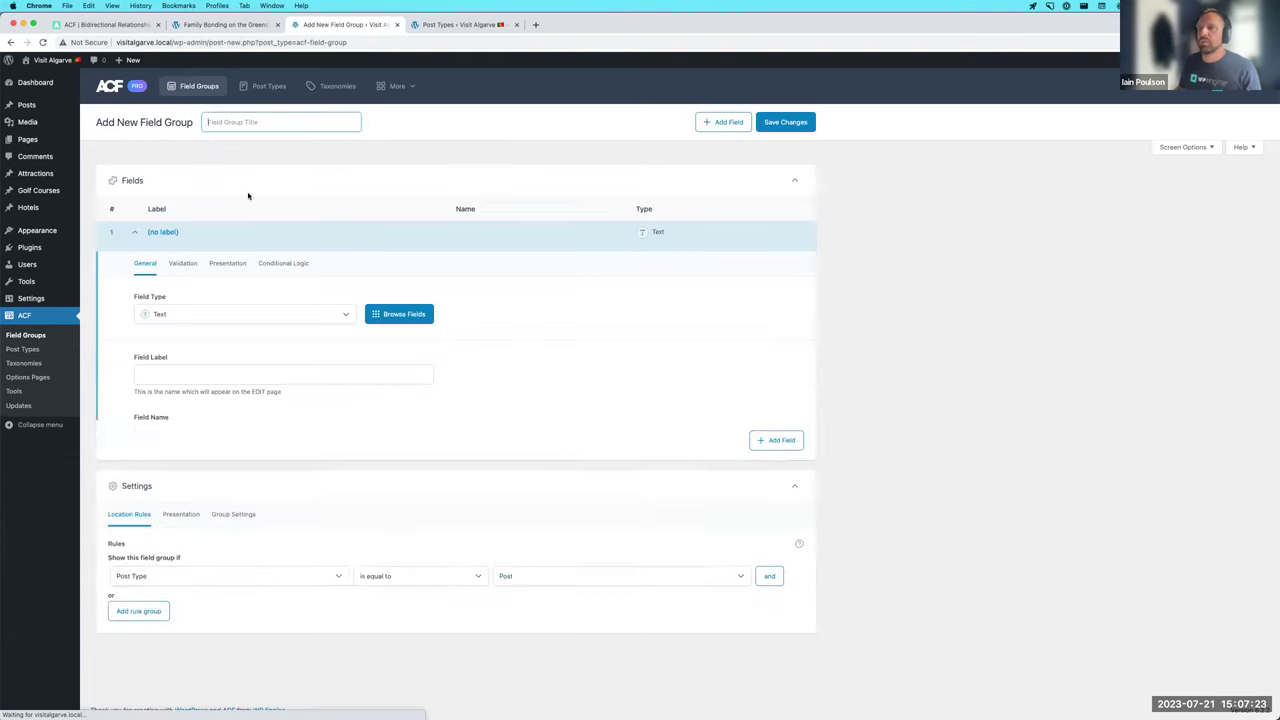
text(Blog)
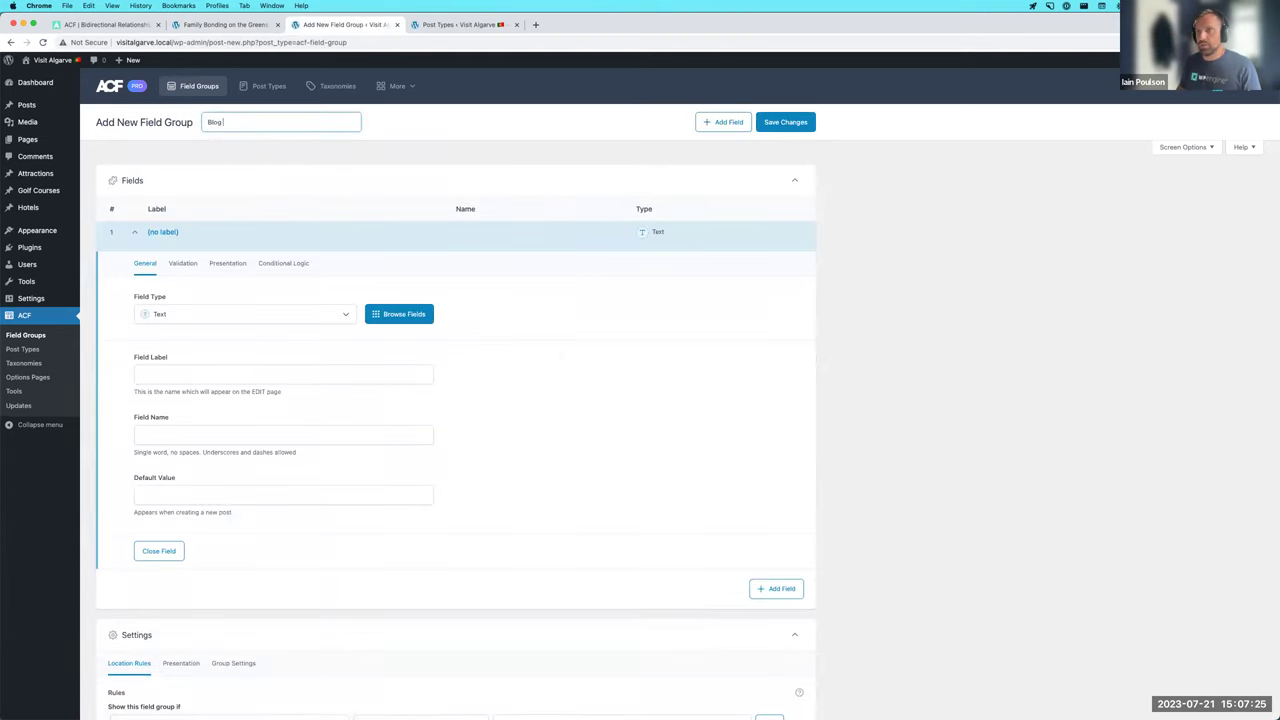
text( posts)
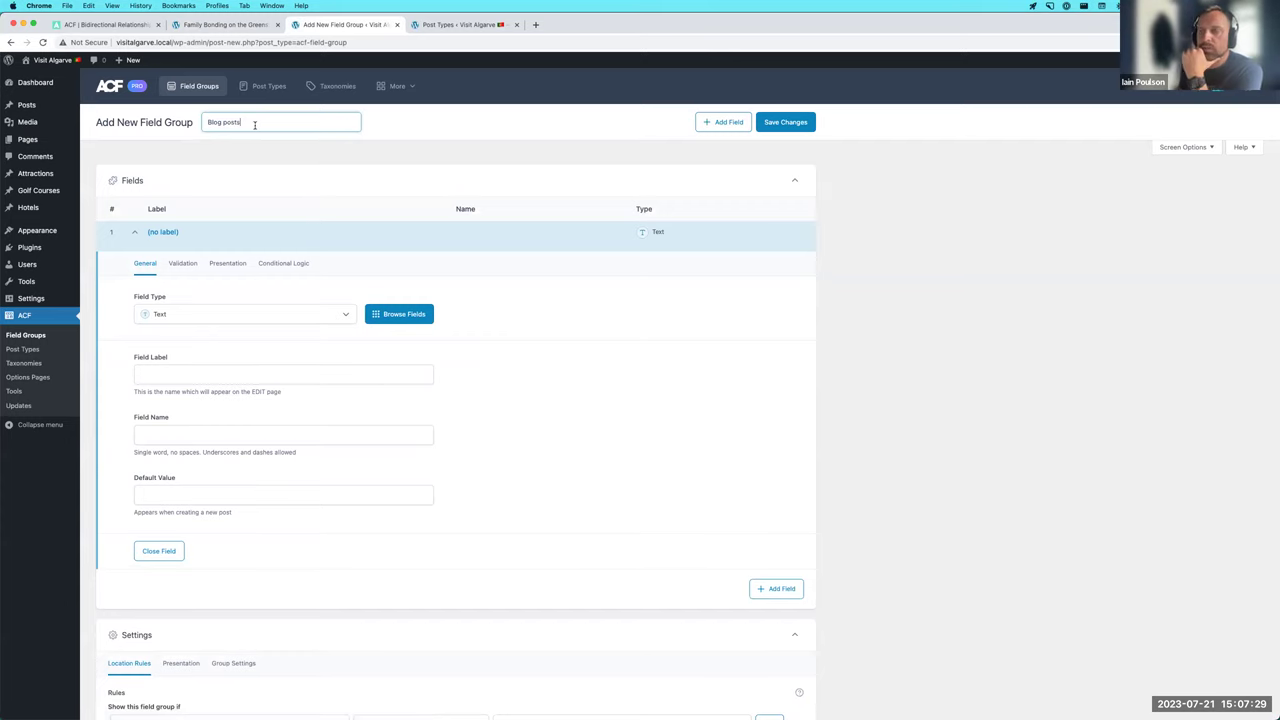
- Make the group's first field a Relationship field labelled "Related Posts" and filter it to the Post post type
click(225, 318)
text(rel)
click(205, 366)
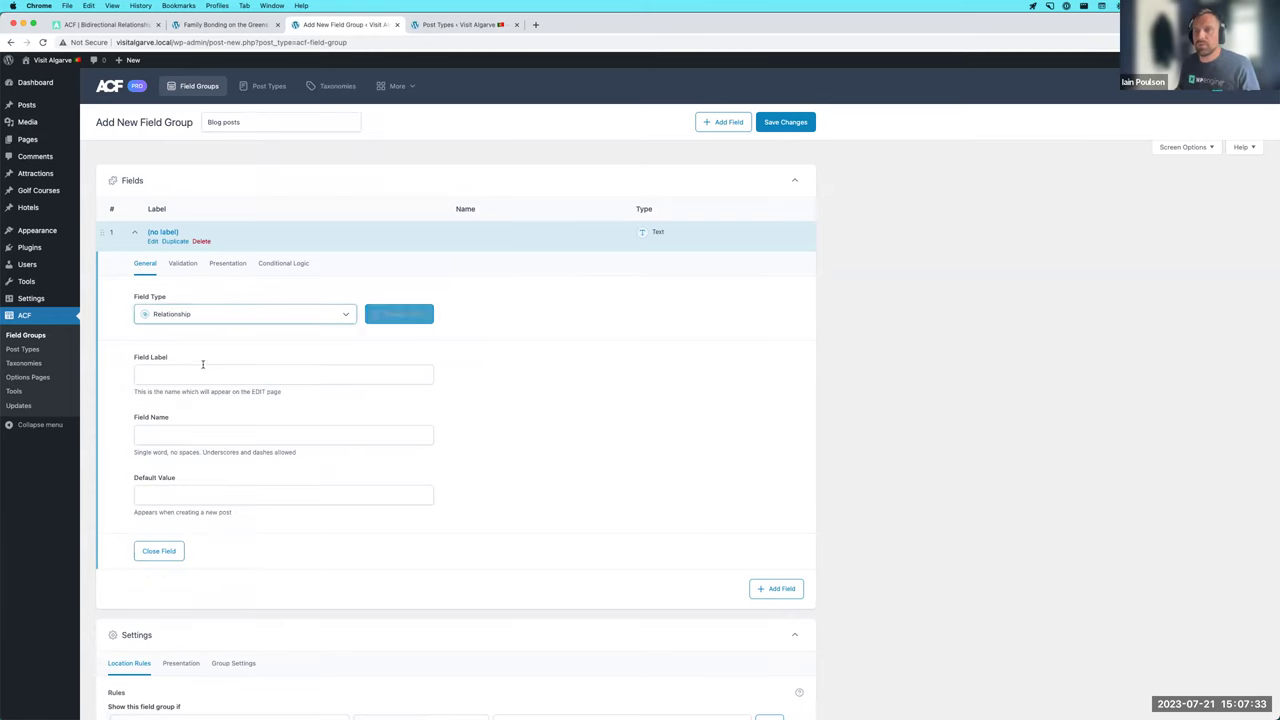
scroll(206, 364, down, 2)
click(175, 324)
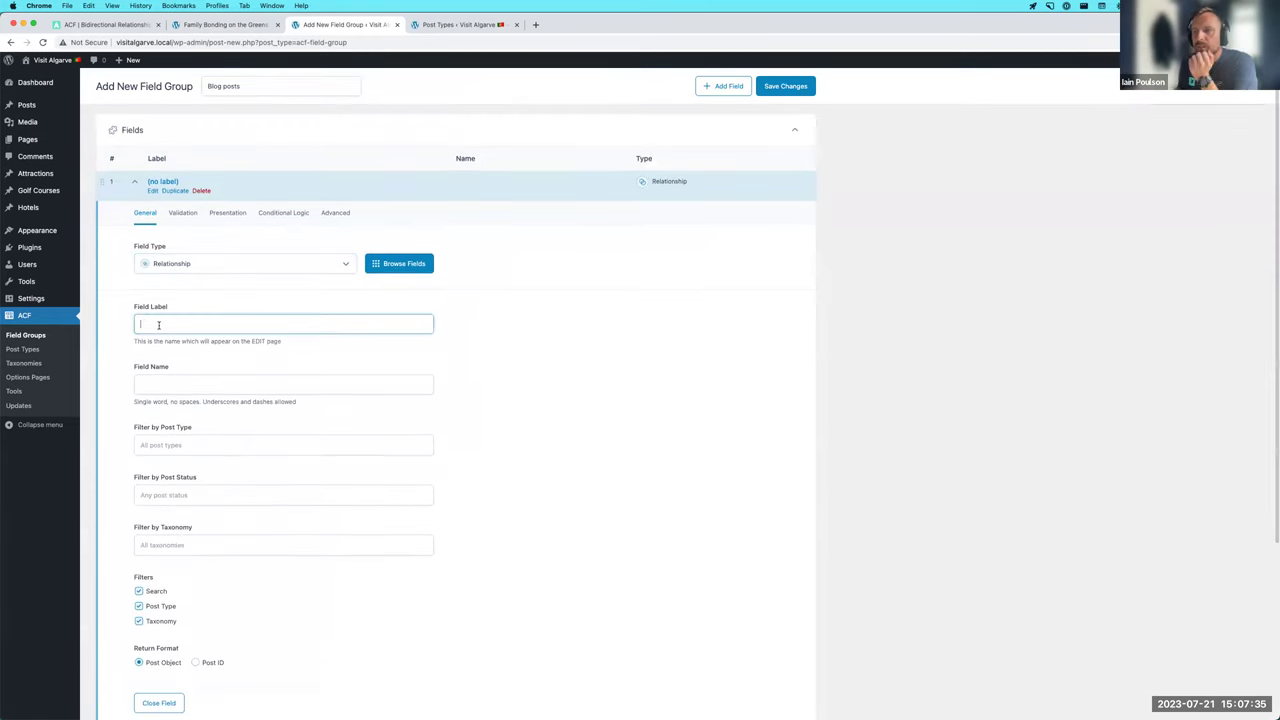
text(Related Posts)
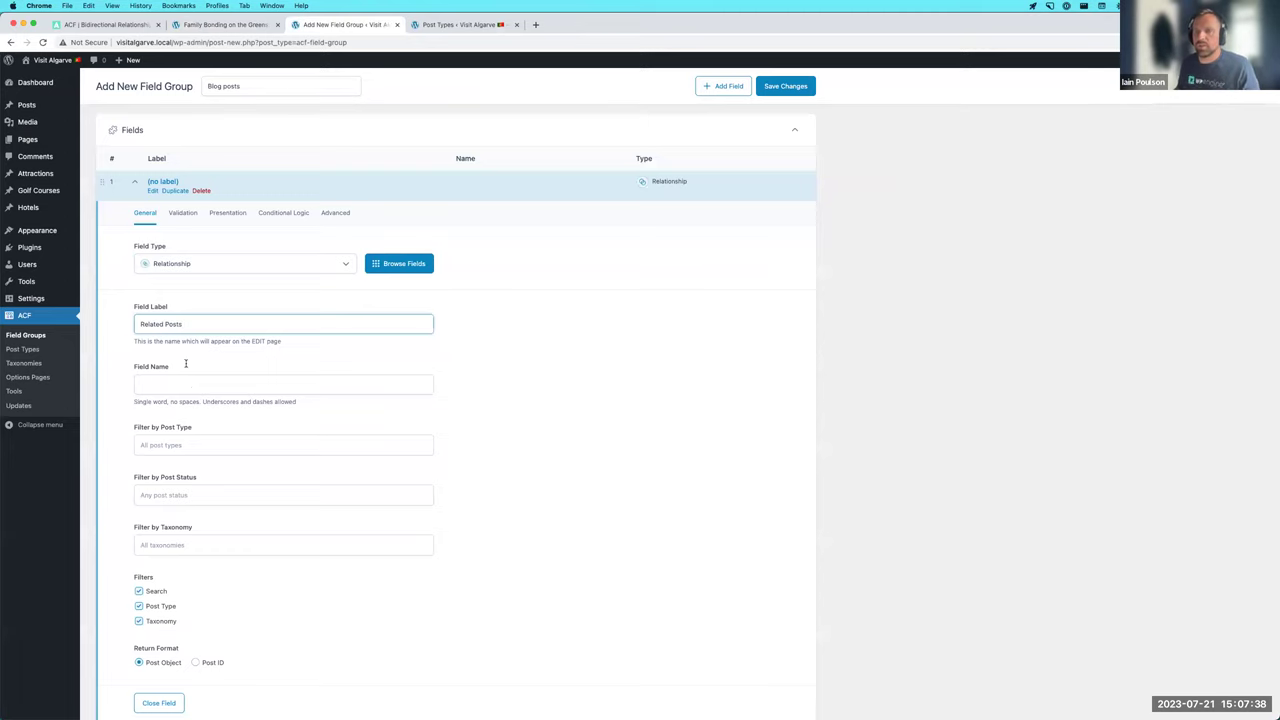
click(188, 385)
click(163, 447)
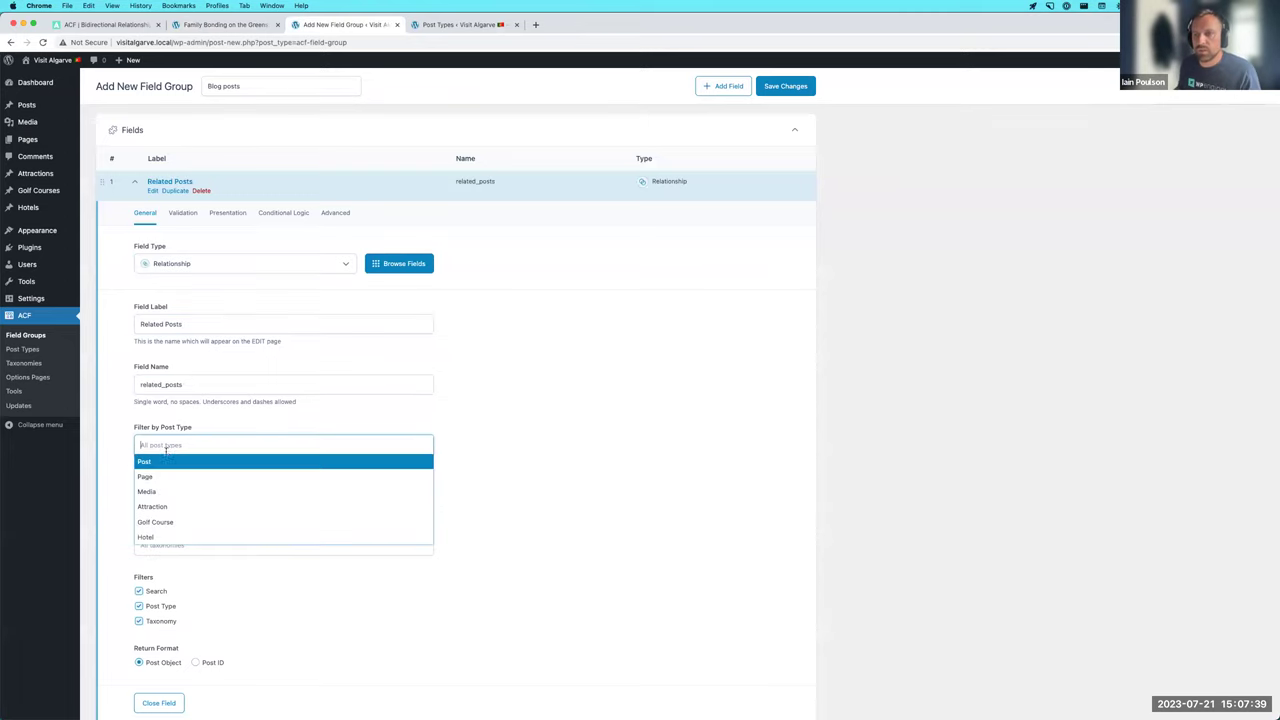
click(157, 466)
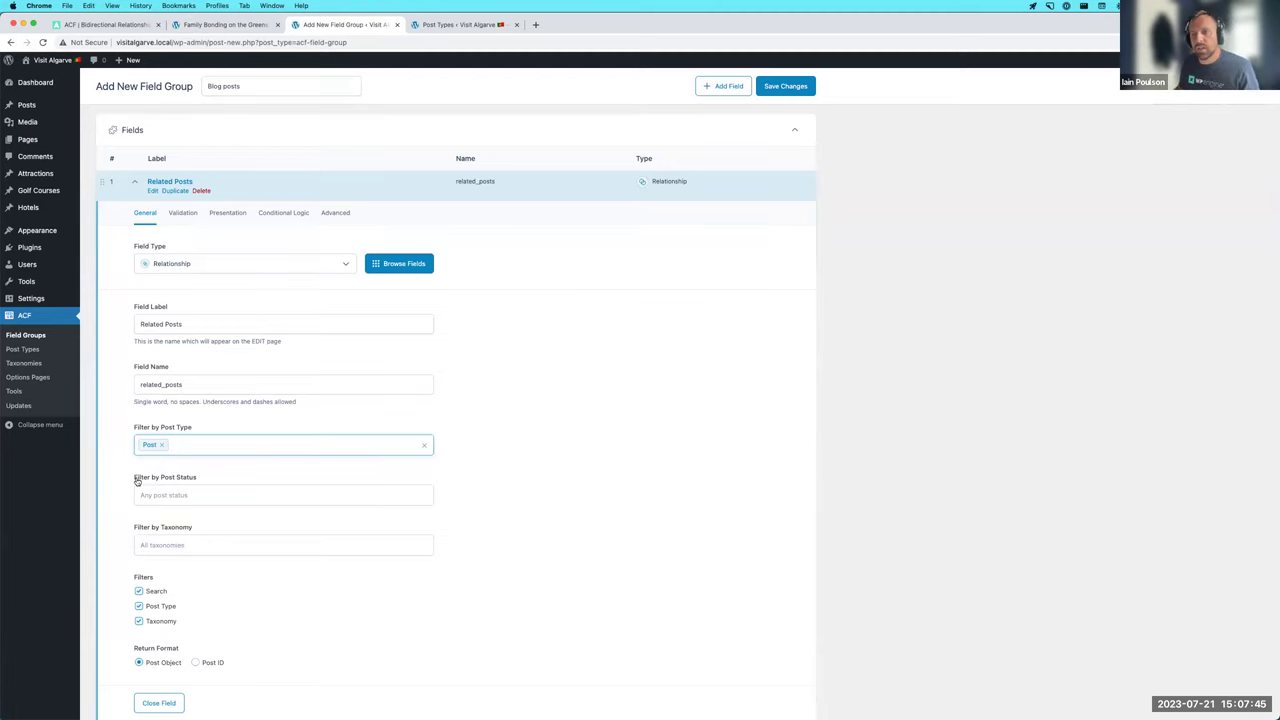
- Enable the Bidirectional option for the Related Posts field and save the field group
scroll(150, 475, down, 2)
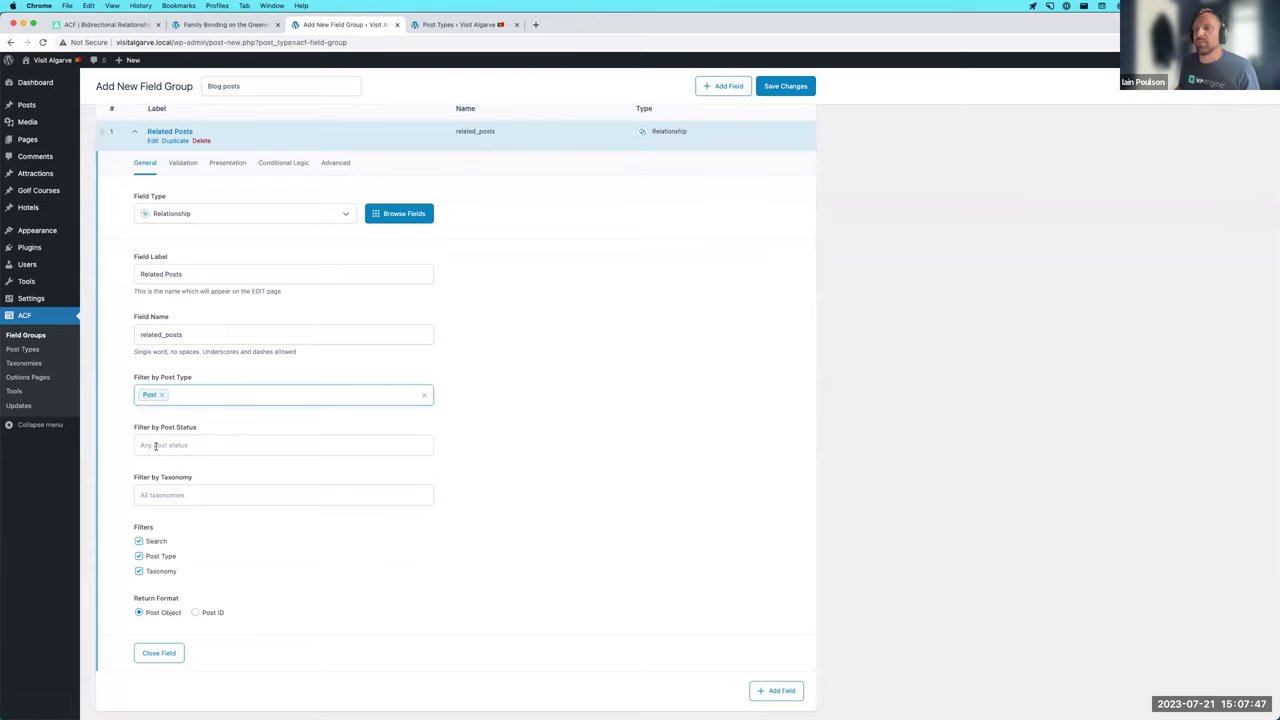
scroll(228, 382, up, 2)
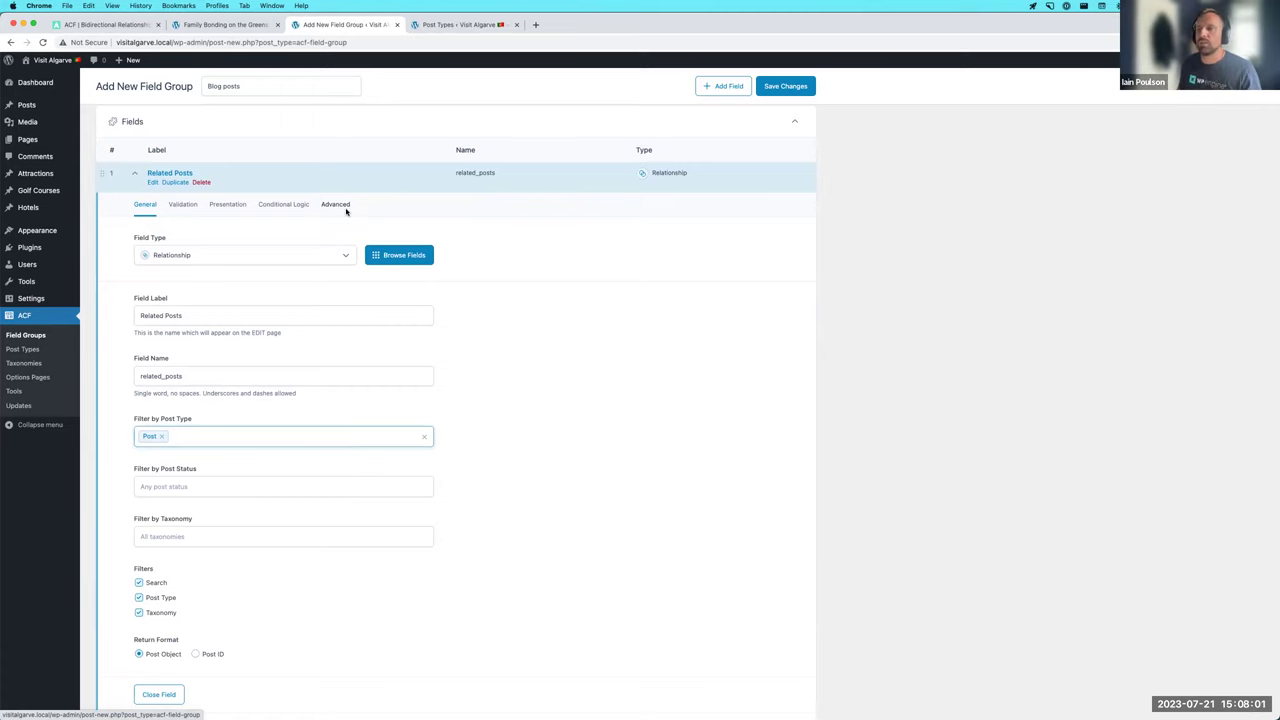
click(347, 211)
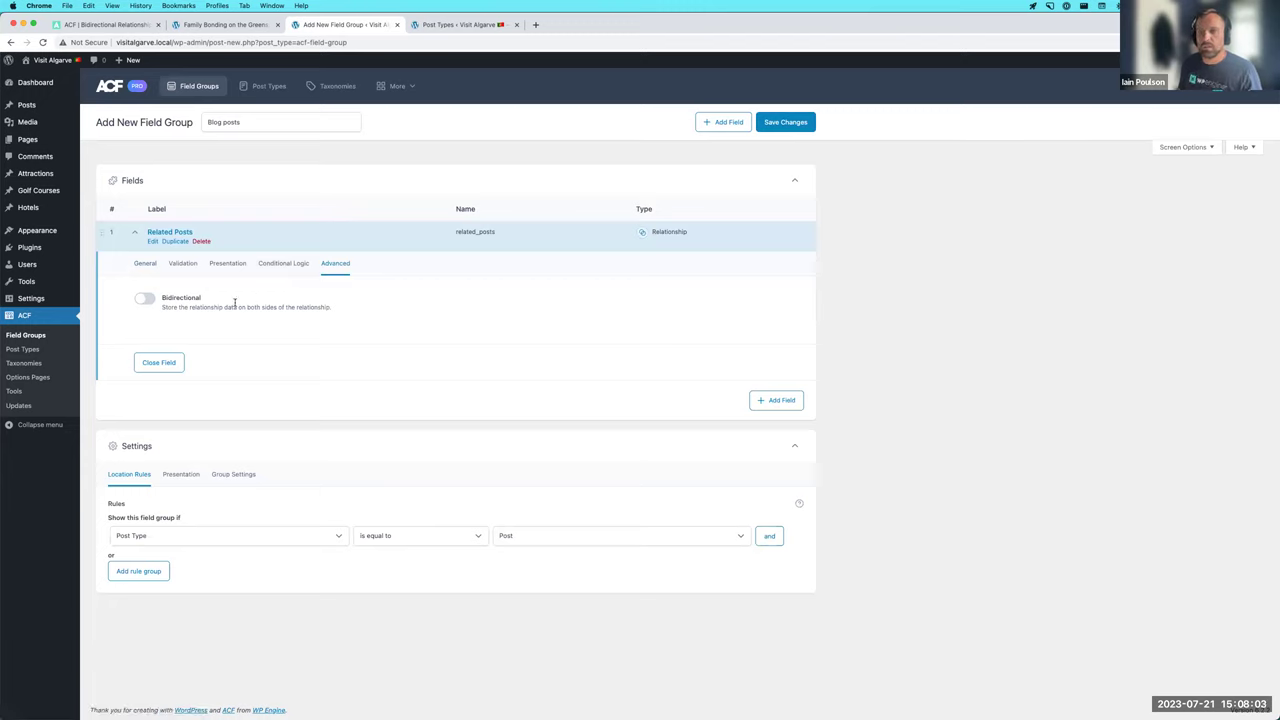
click(145, 299)
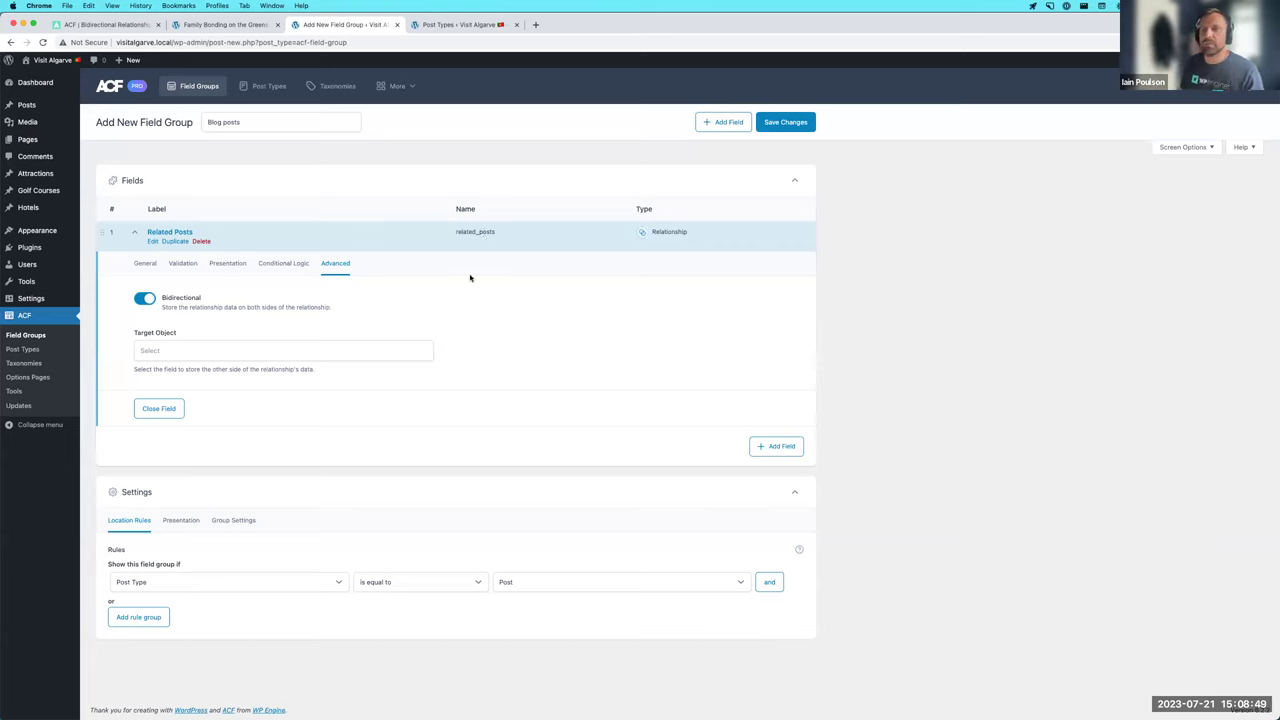
click(214, 350)
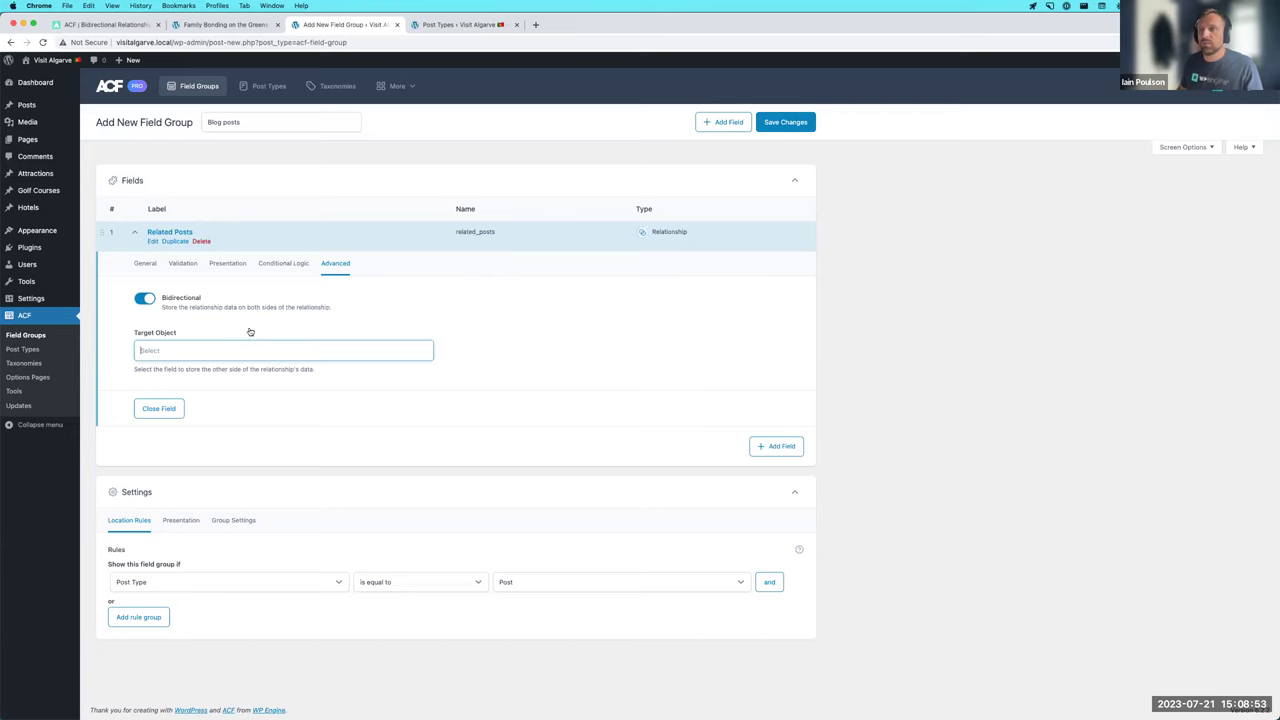
click(788, 122)
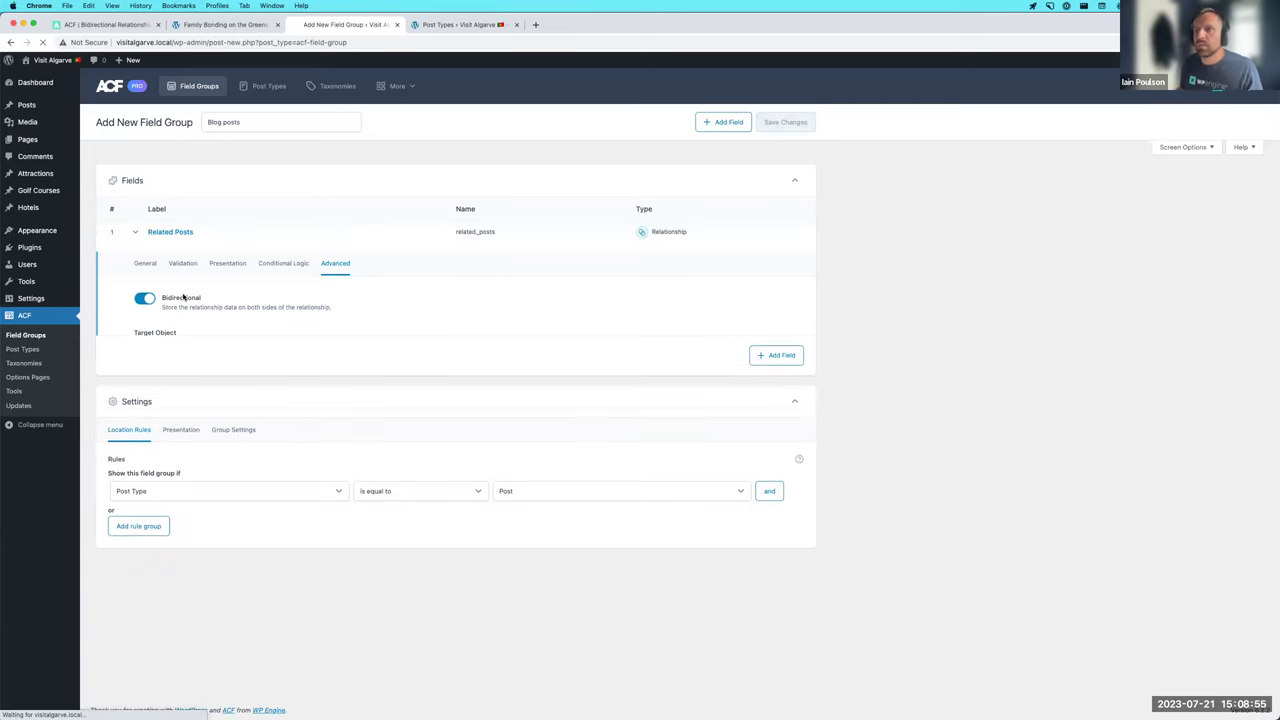
- Set the Related Posts field itself as its bidirectional target object and save the field group
click(152, 273)
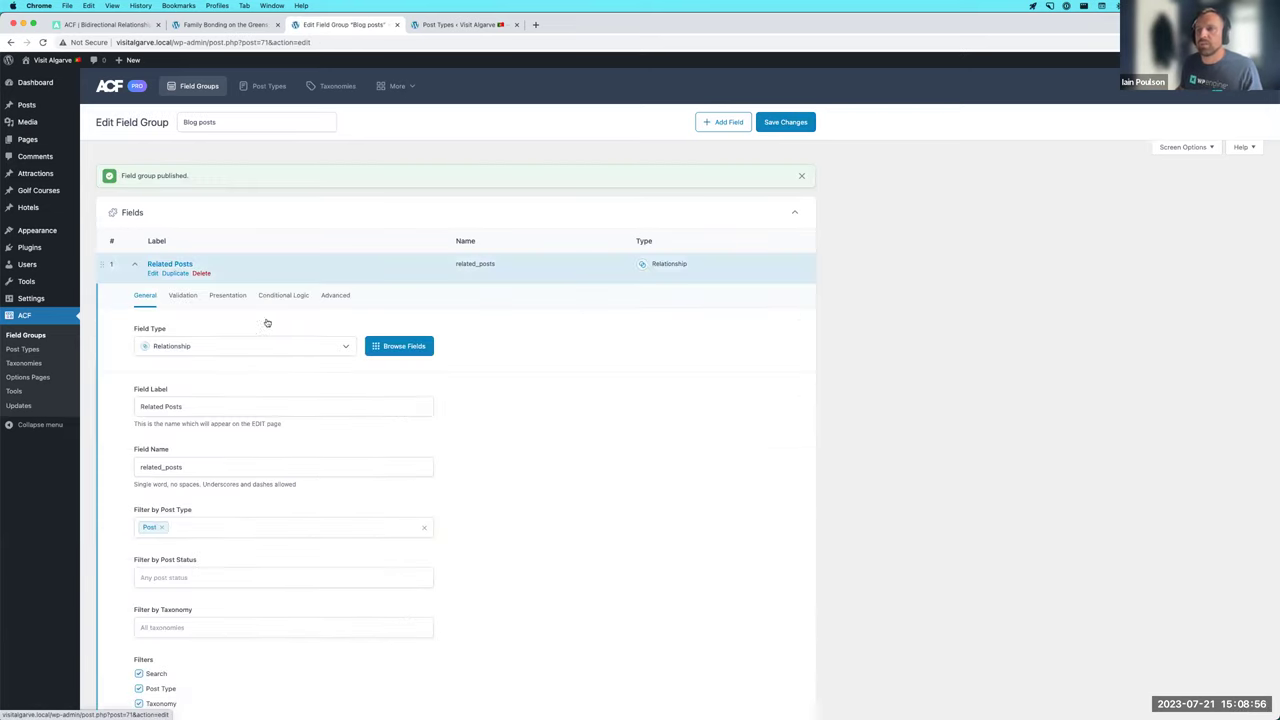
click(335, 295)
click(168, 383)
click(172, 415)
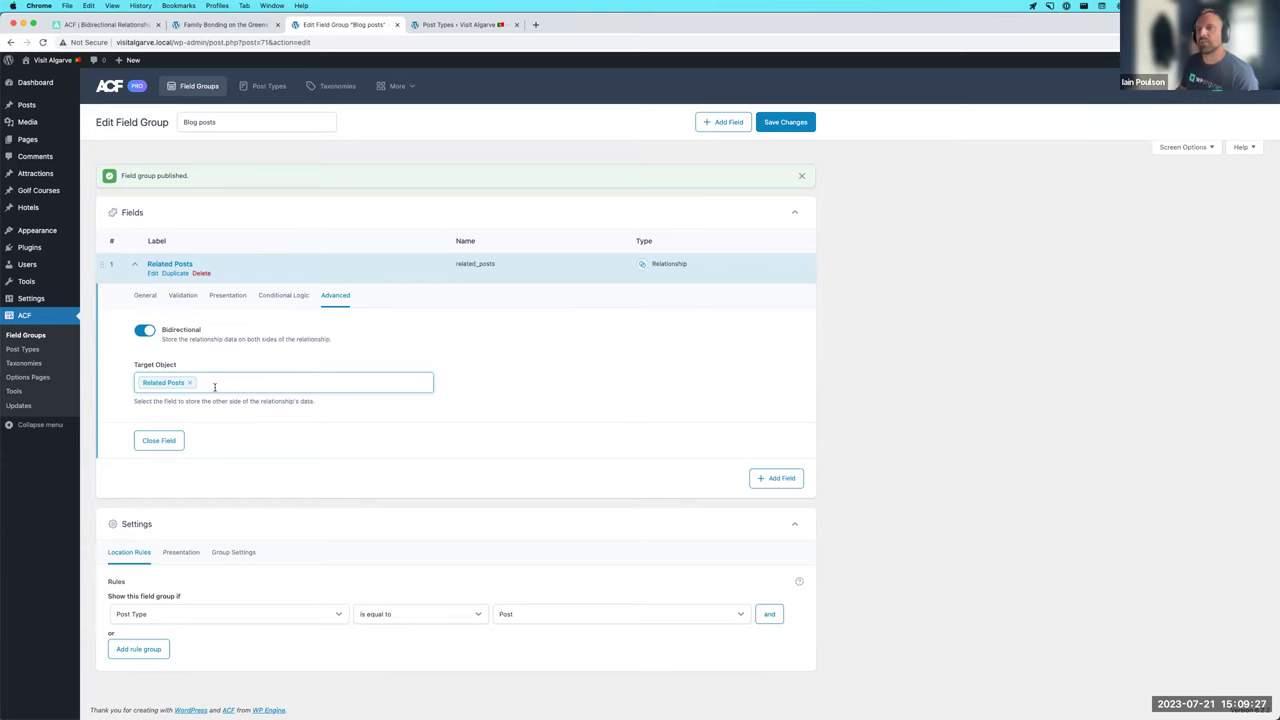
click(779, 124)
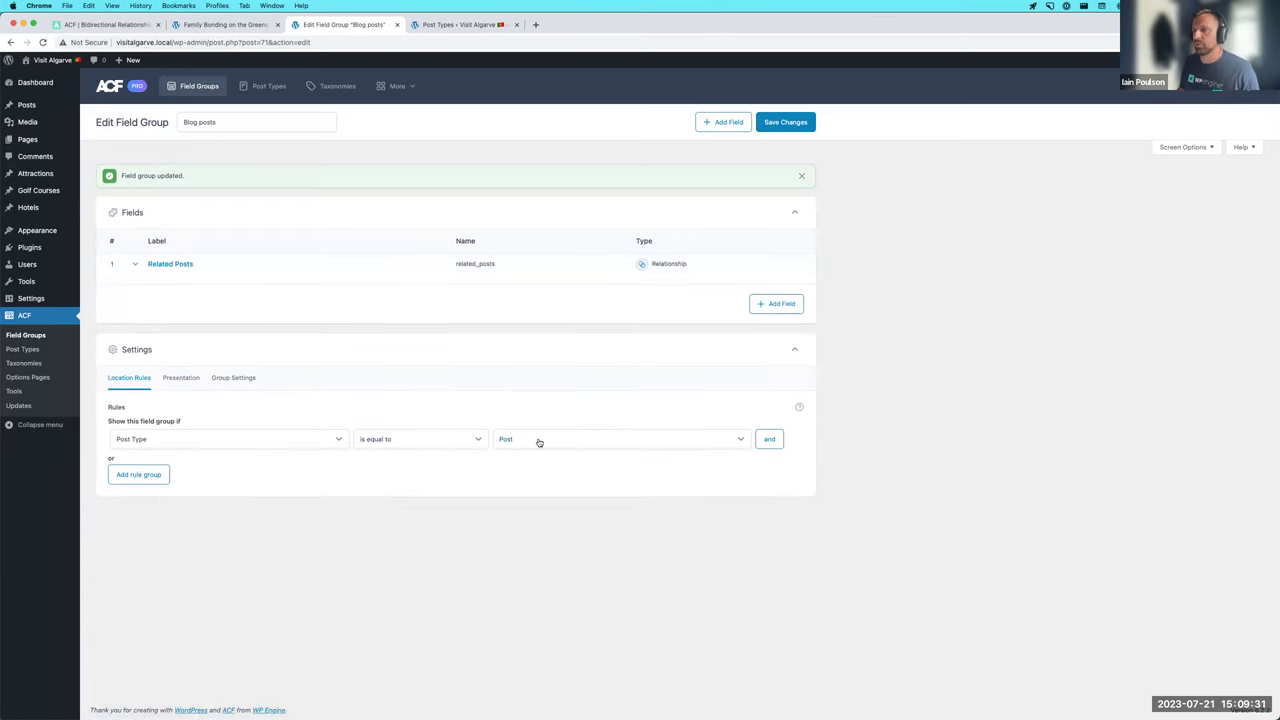
- Open the blog post "Beyond the Fairways: Exploring the Algarve's Hidden Gems with Your Golfing Crew" for editing
click(263, 28)
click(330, 25)
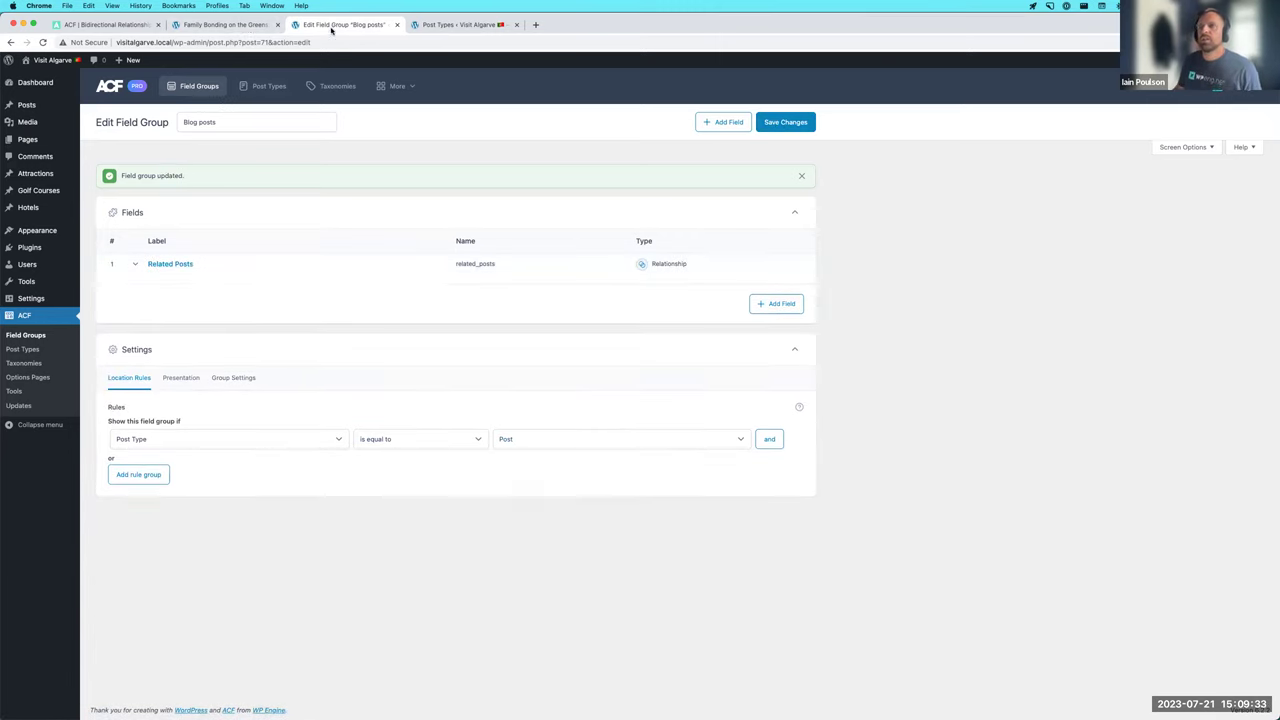
mouse_move(63, 114)
click(100, 107)
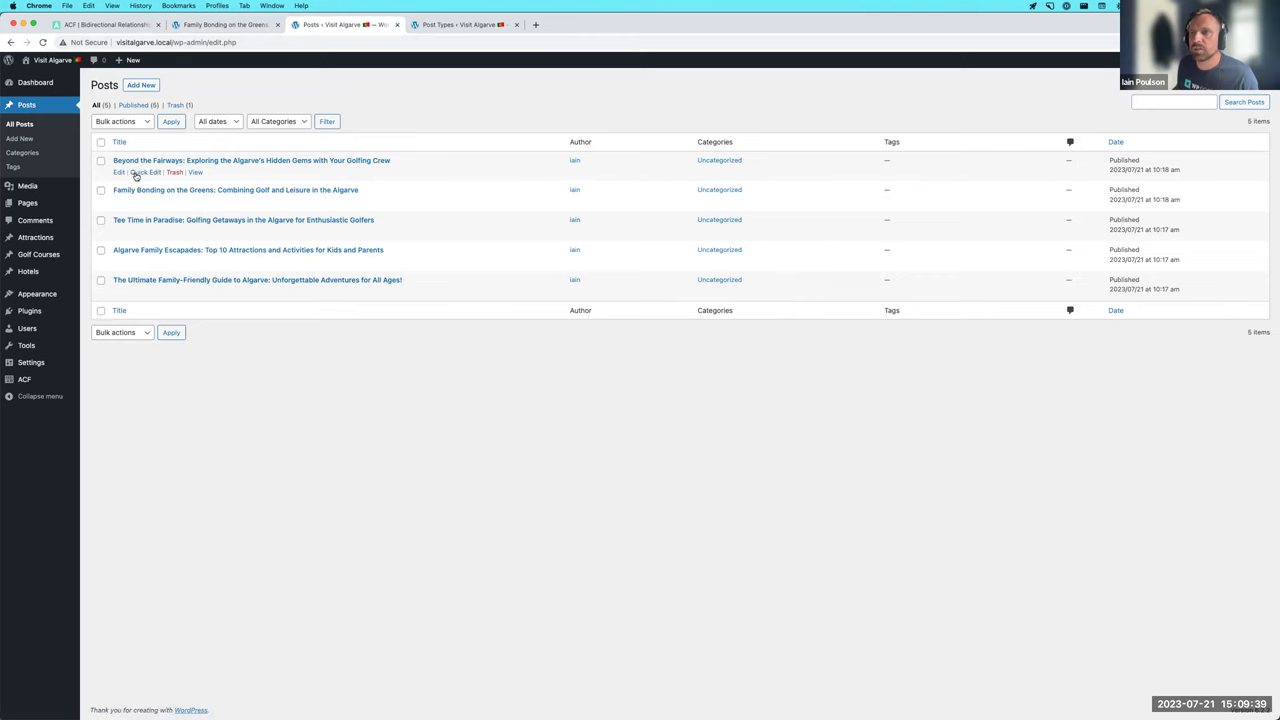
click(120, 172)
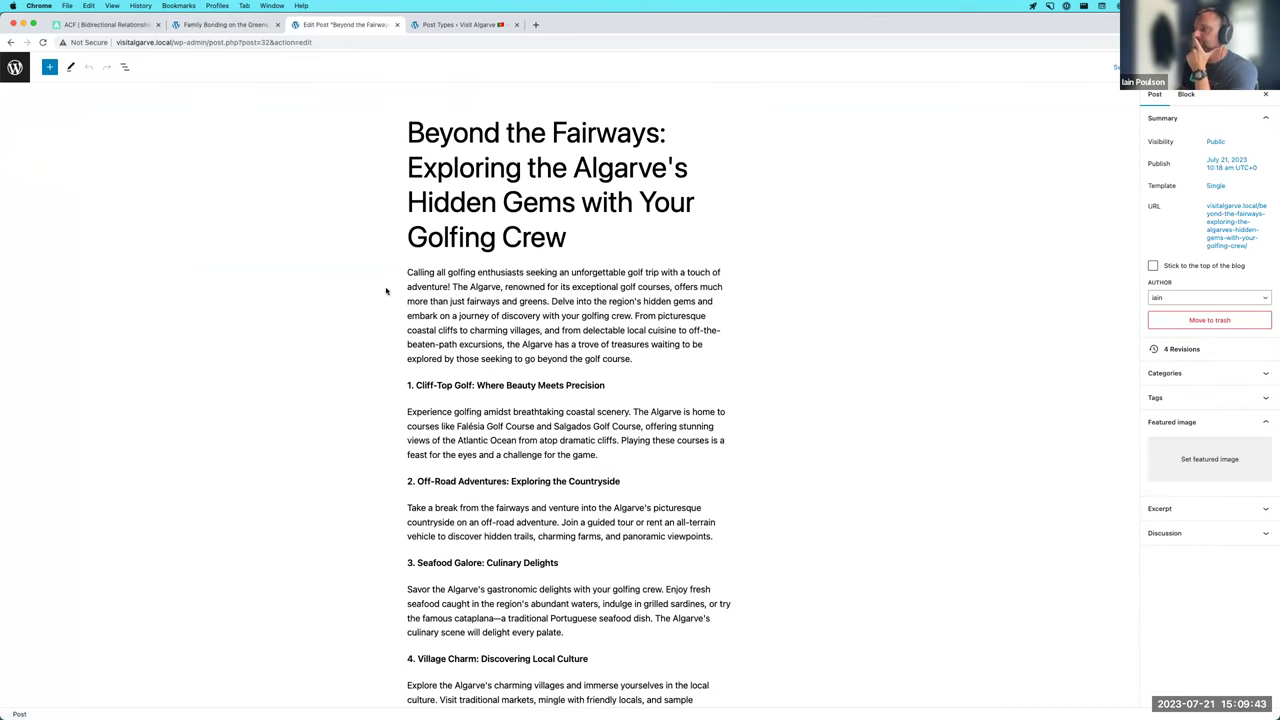
- Add the Family Bonding on the Greens and Tee Time in Paradise posts to the post's Related Posts field and update the post
scroll(387, 292, down, 15)
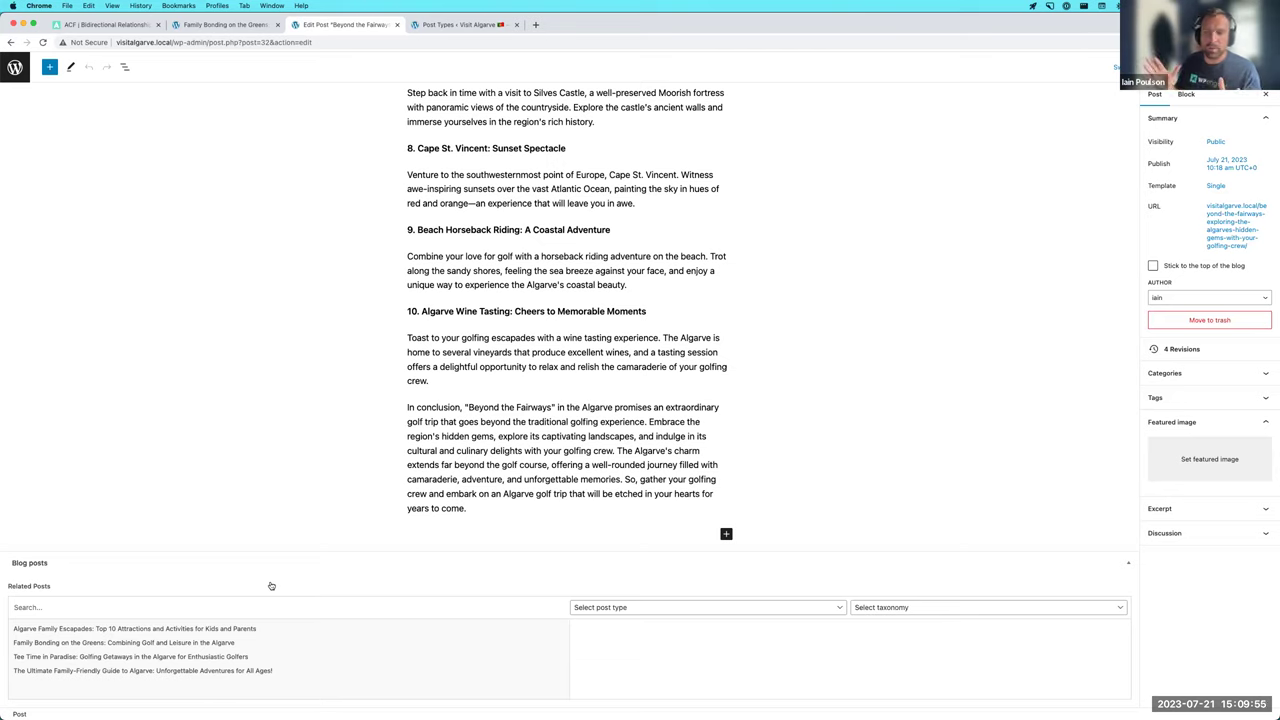
click(215, 646)
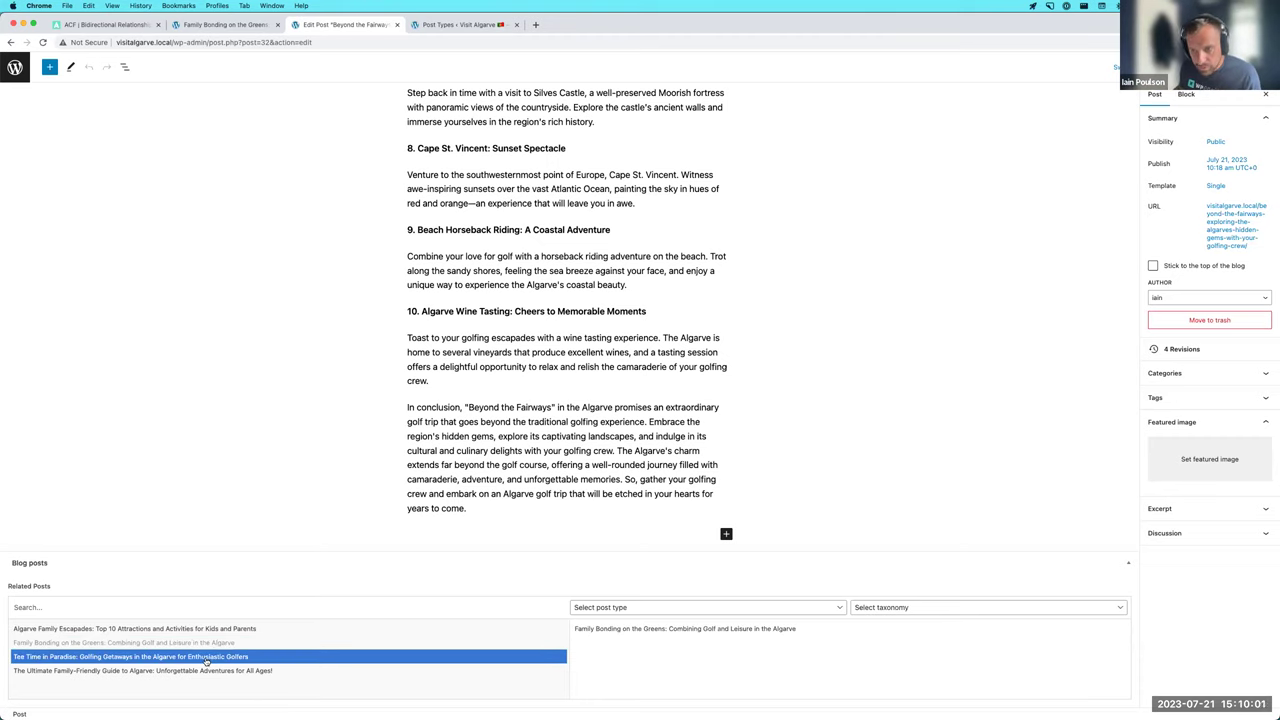
click(206, 660)
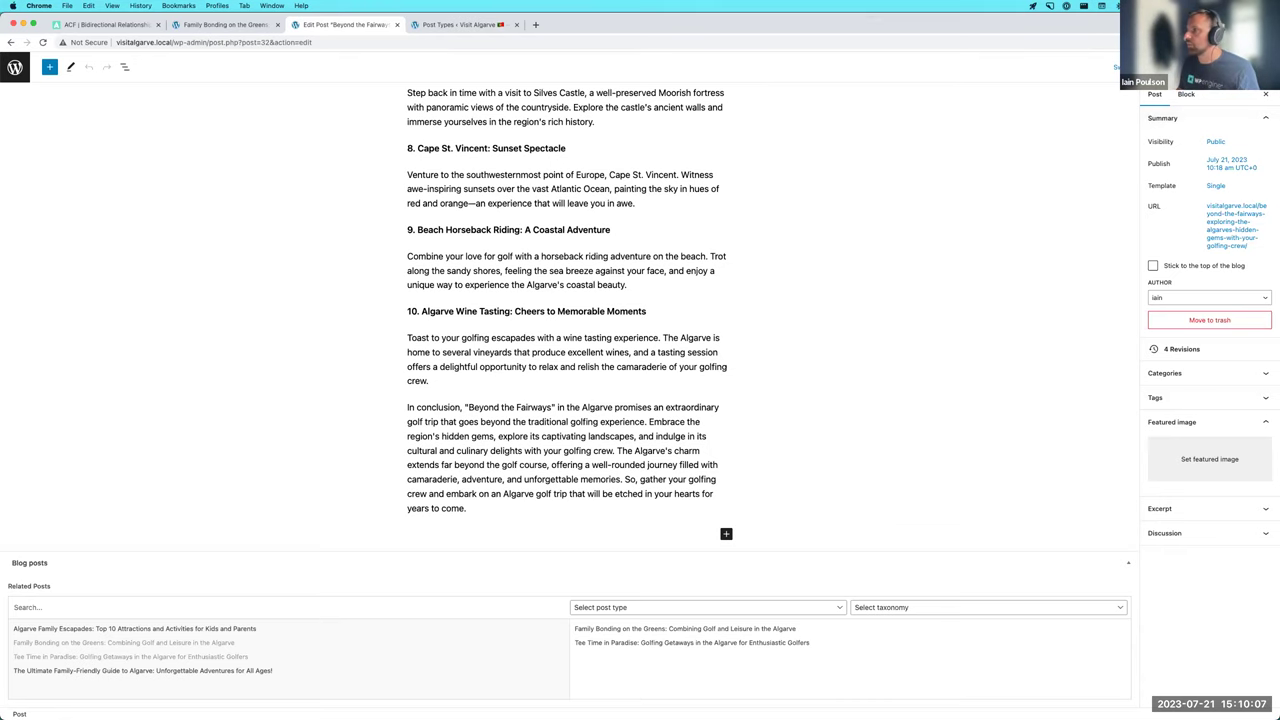
click(1195, 66)
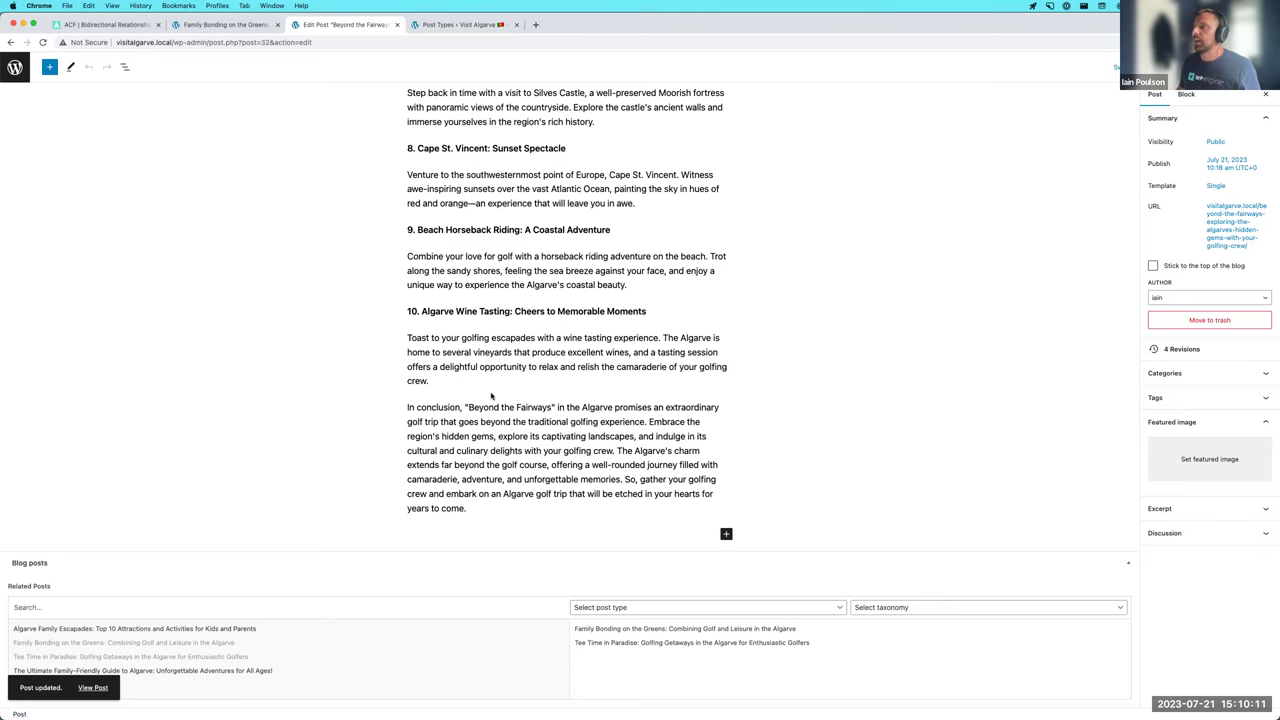
- Open the WordPress dashboard in a separate browser tab and bring up the list of all posts there
click(210, 24)
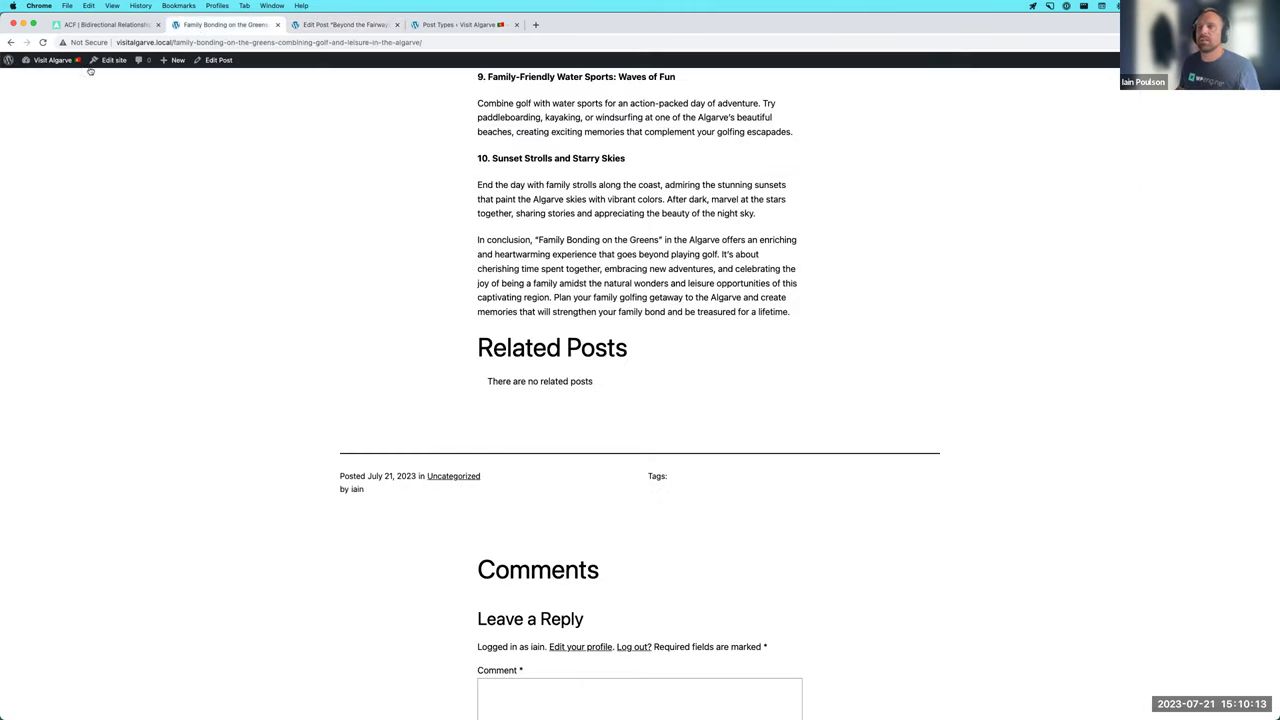
super+click(38, 77)
click(340, 24)
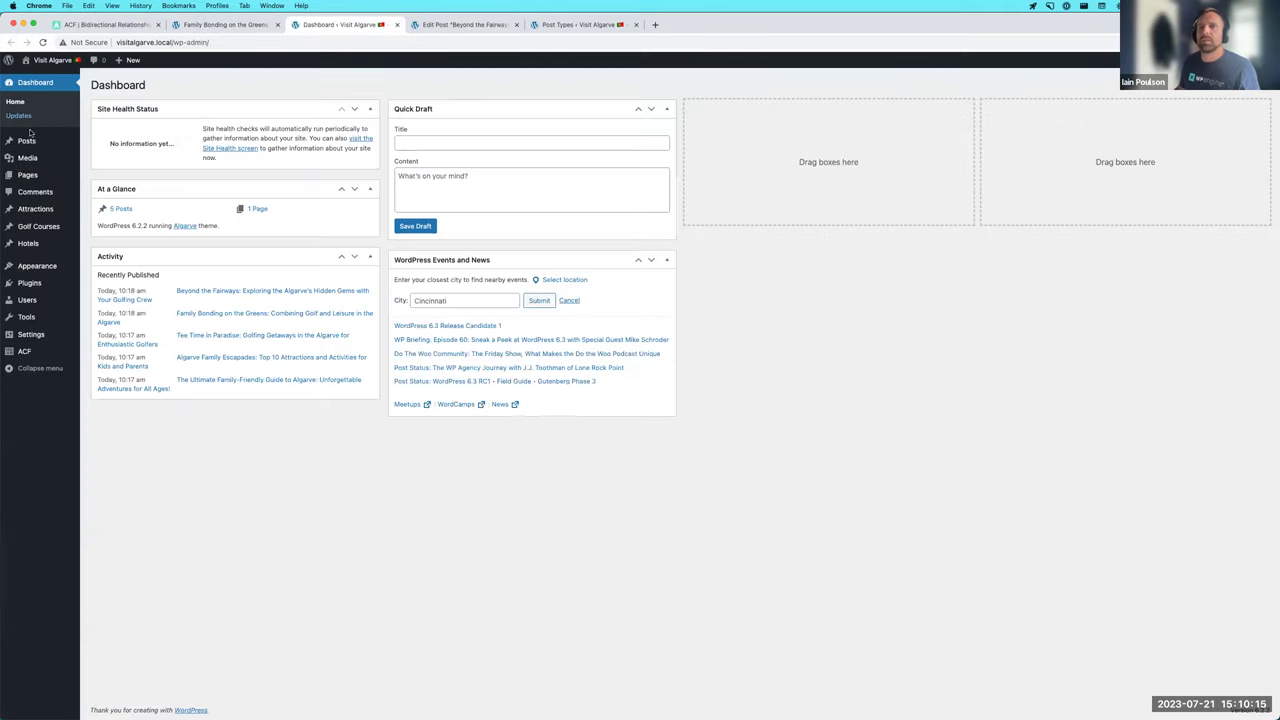
mouse_move(26, 141)
click(100, 143)
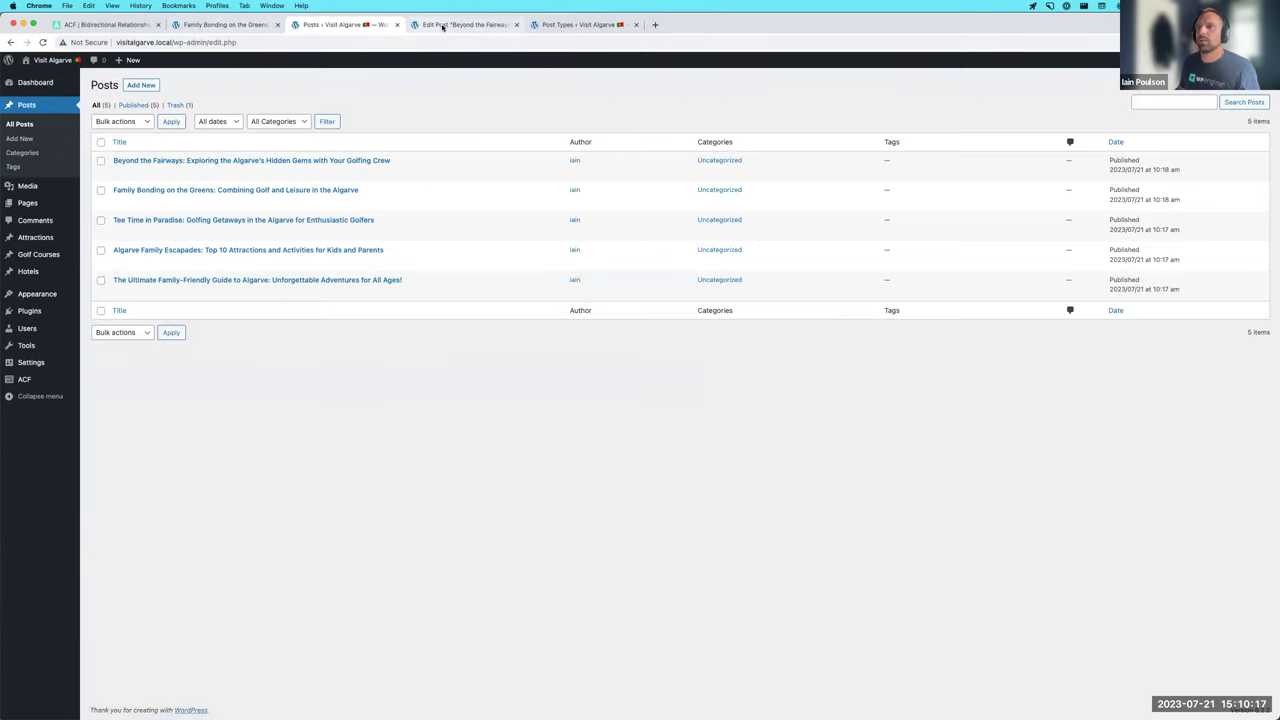
- Switch to TablePlus and filter the wp_postmeta table to rows whose post_id contains 32, the edited post's ID
click(450, 26)
scroll(425, 300, up, 15)
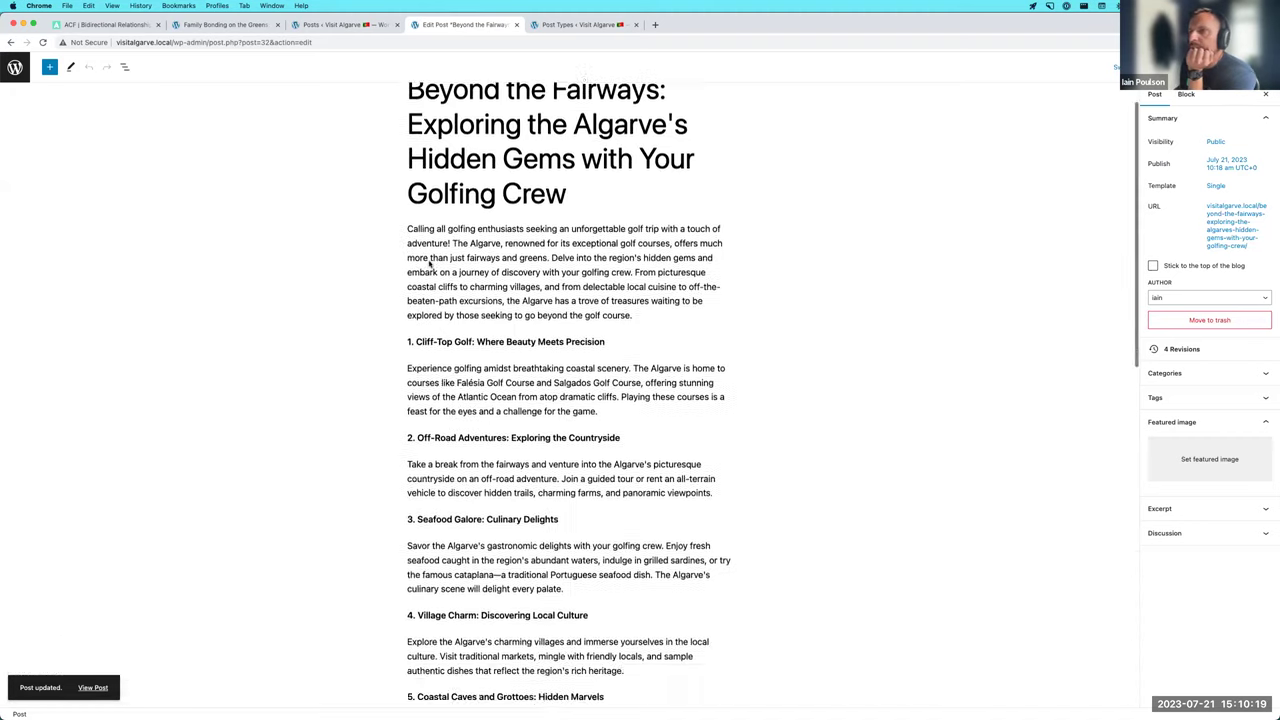
scroll(437, 200, down, 15)
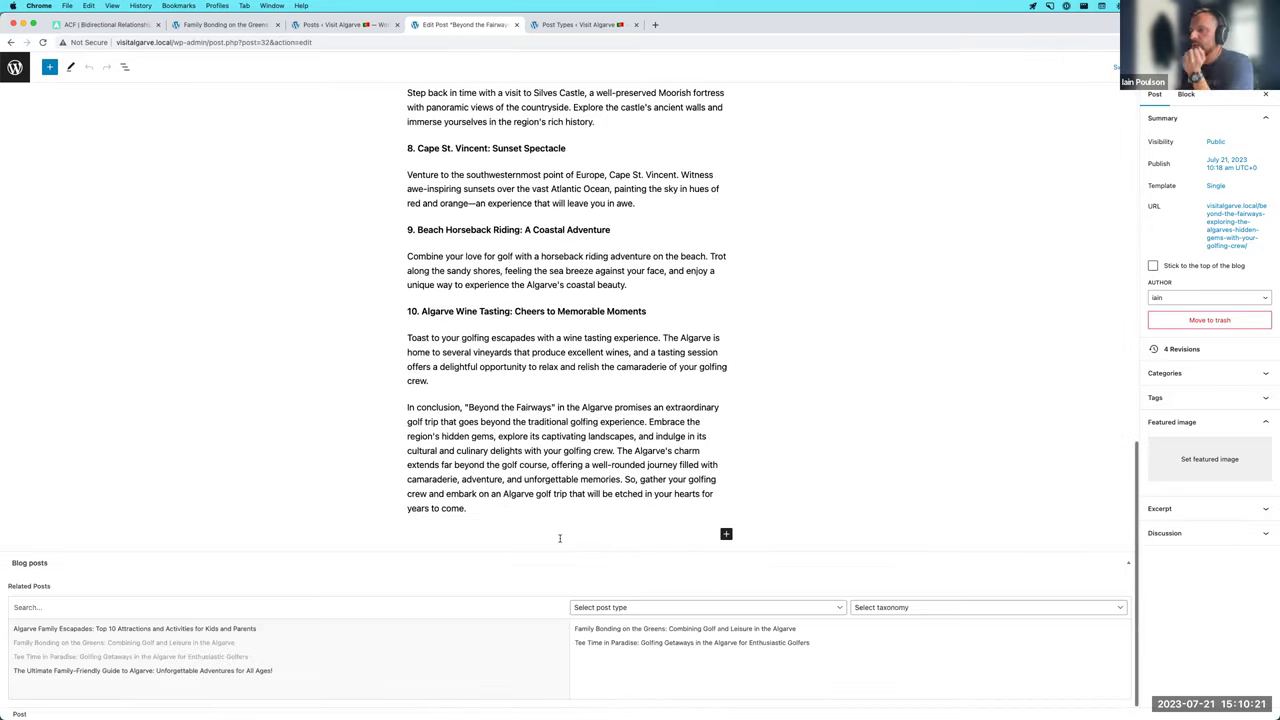
key(super+Tab)
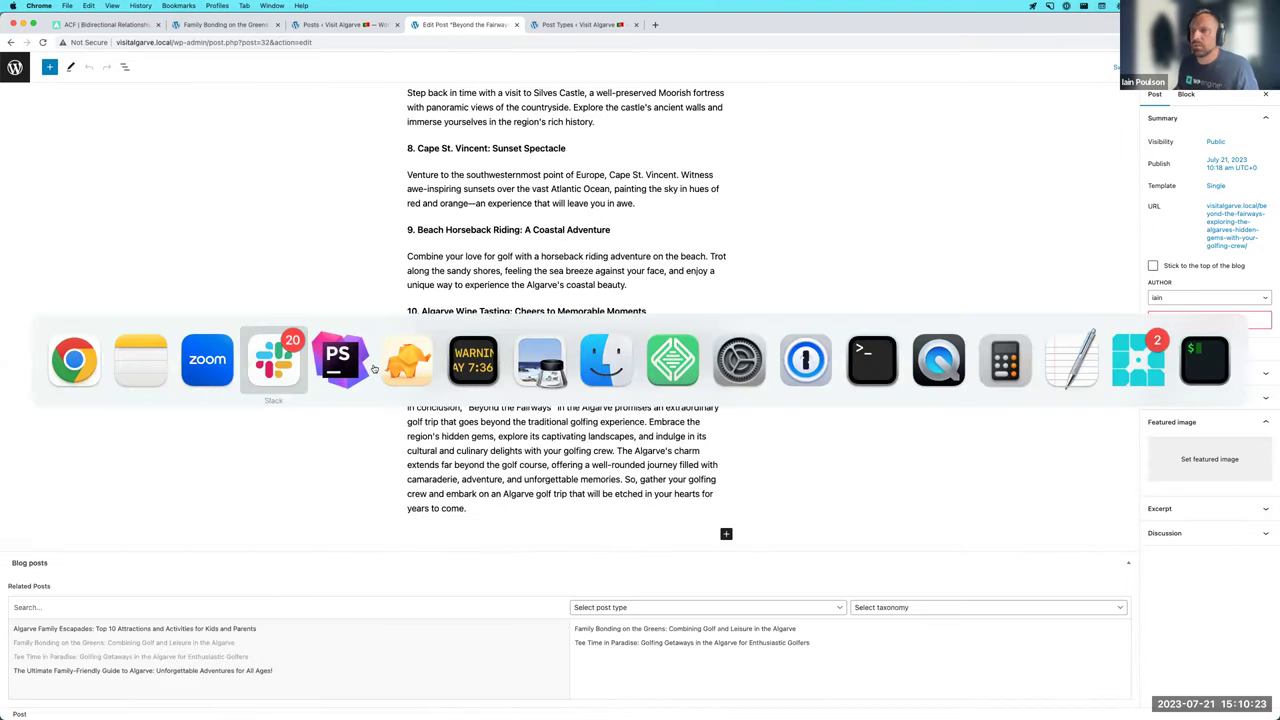
key(super+Tab)
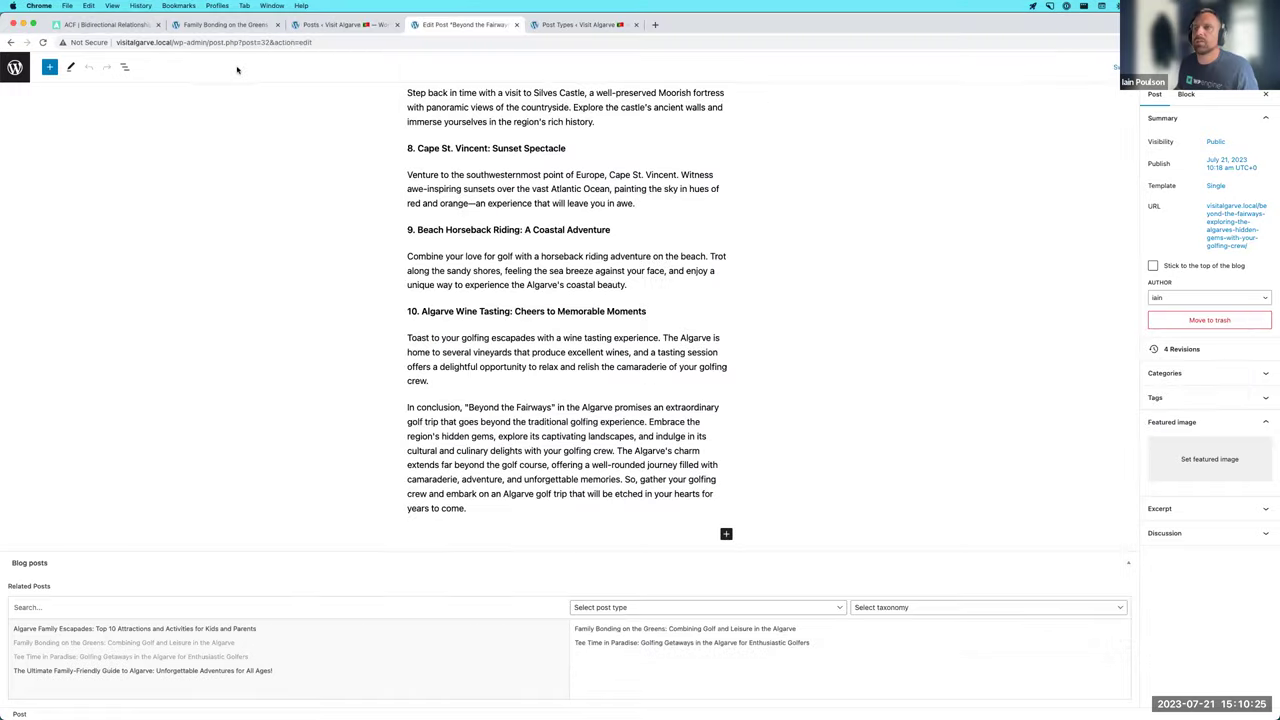
key(super+Tab)
click(540, 41)
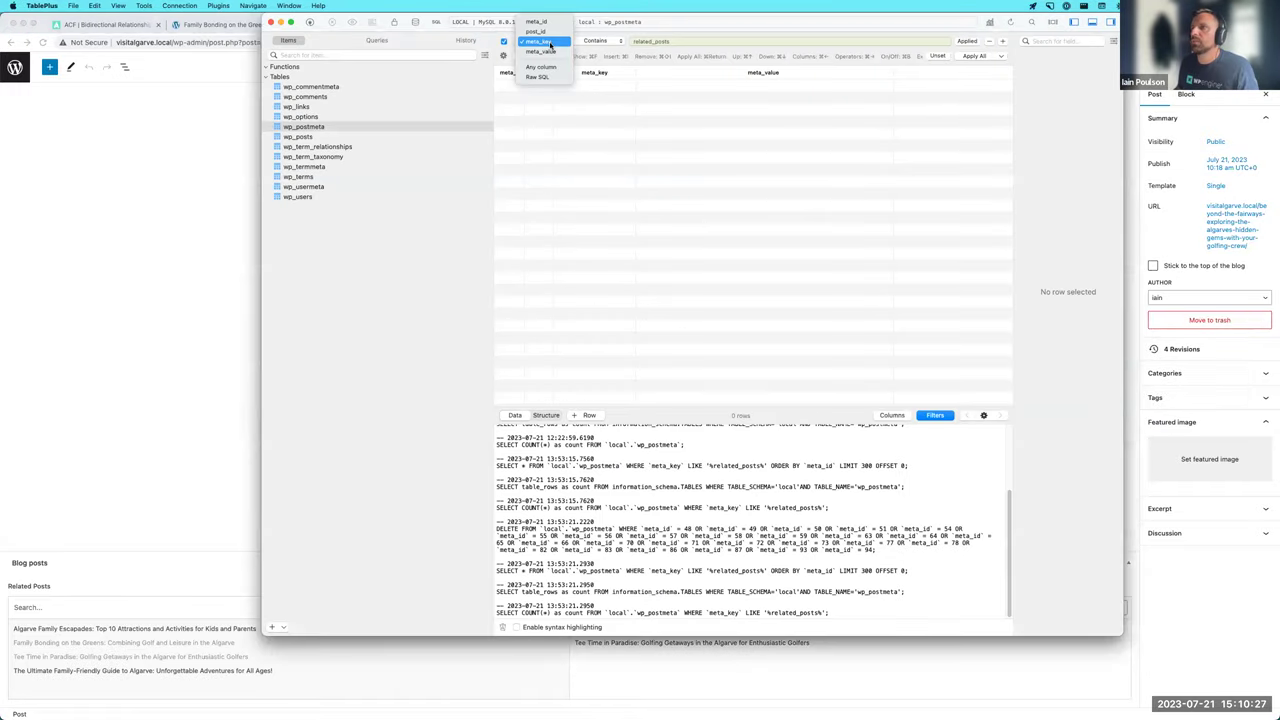
click(540, 30)
text(32)
key(Return)
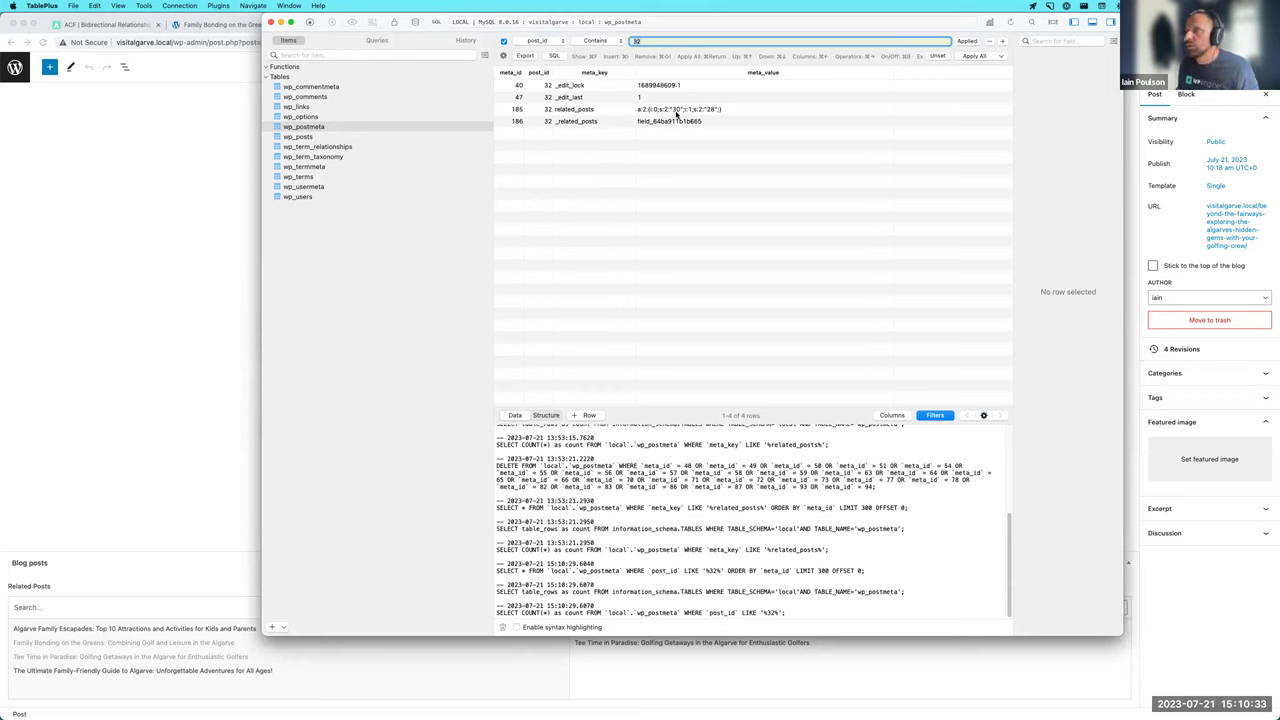
- Return to Chrome, open the Tee Time in Paradise post for editing and check its Related Posts field
click(235, 180)
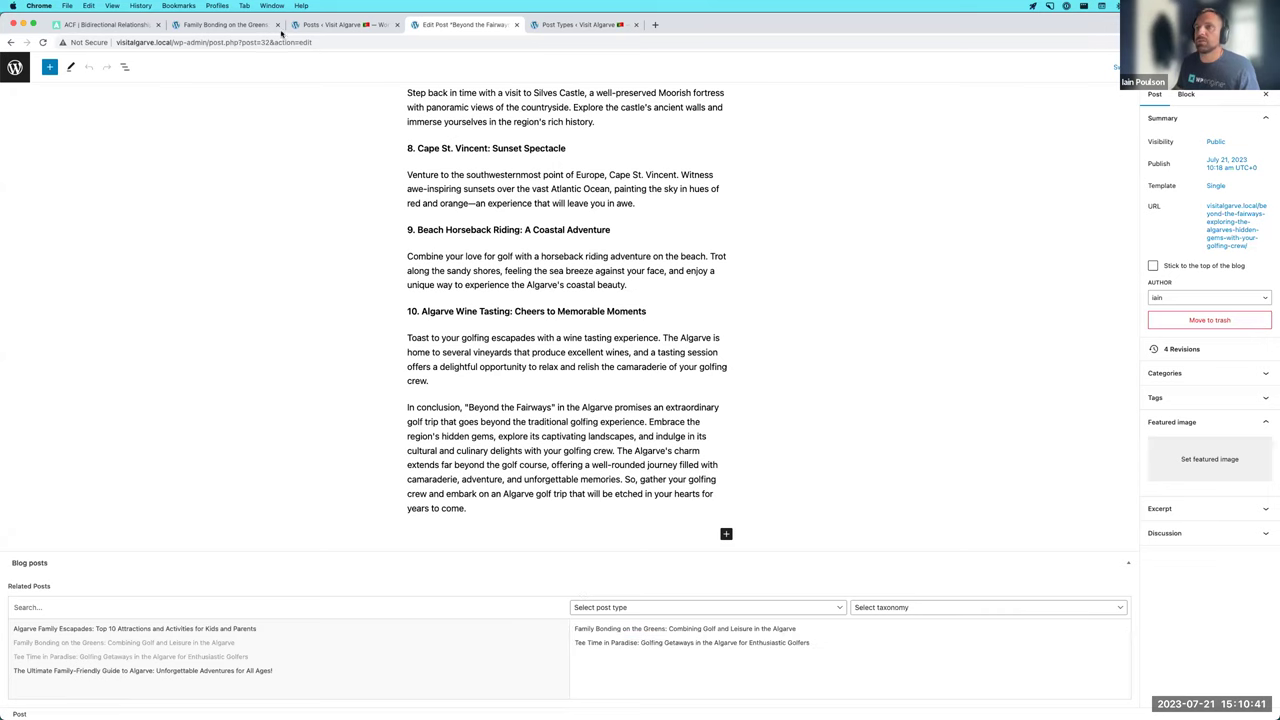
click(319, 24)
click(118, 232)
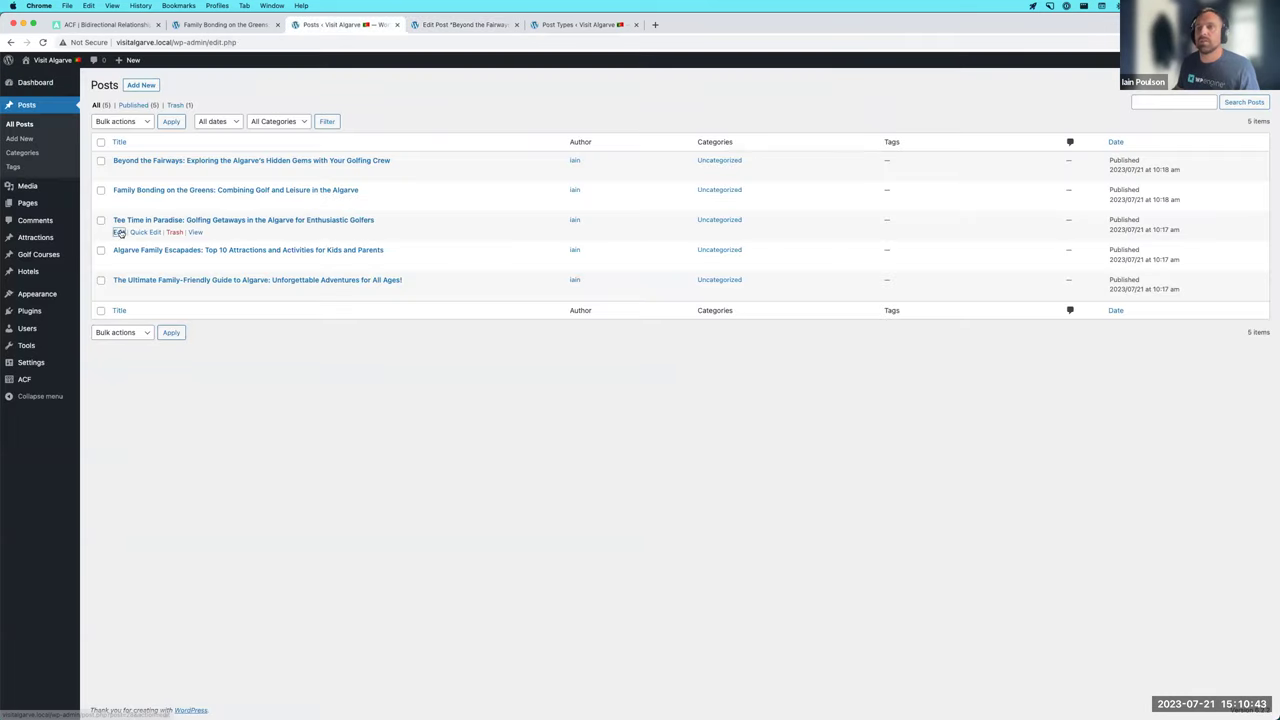
scroll(283, 178, down, 12)
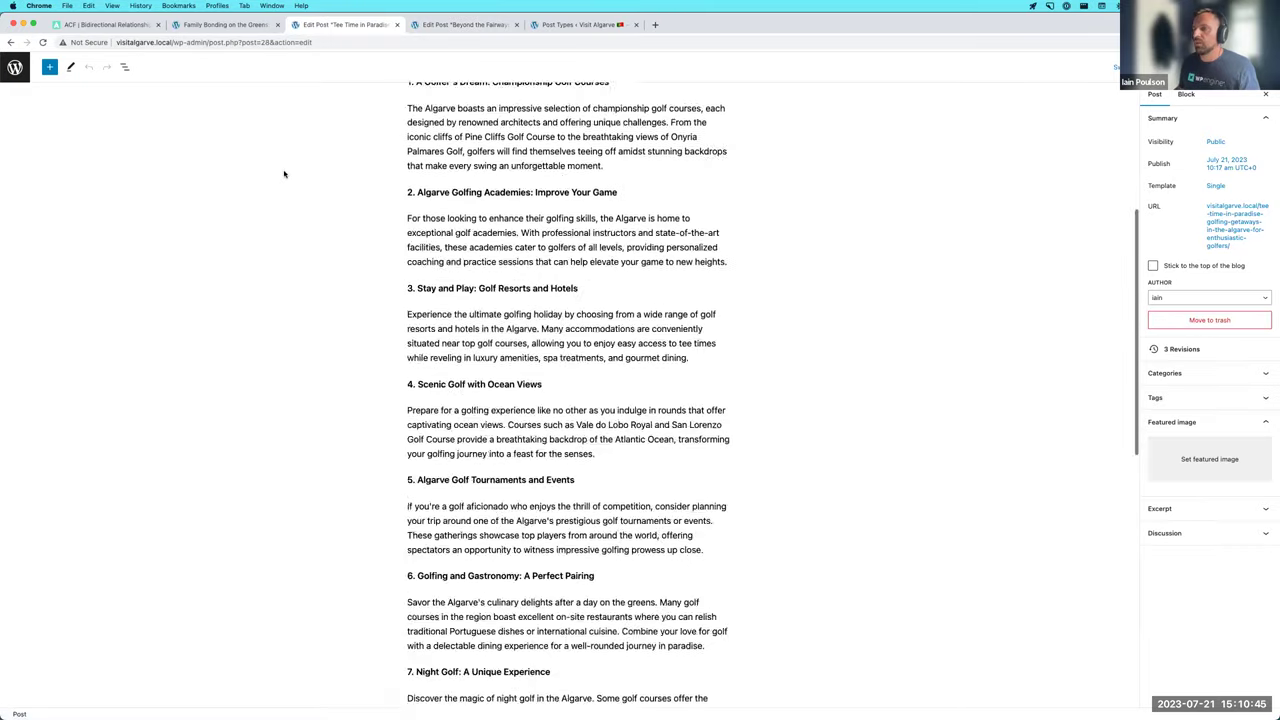
scroll(282, 173, down, 5)
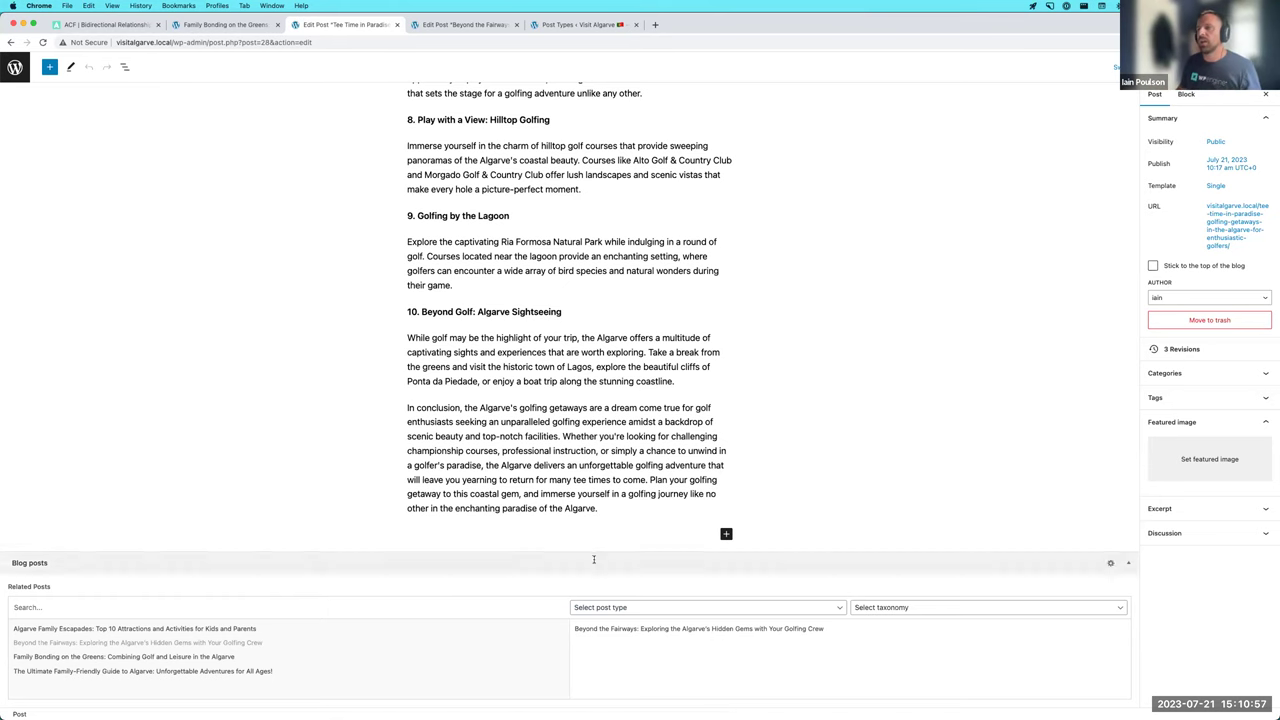
scroll(463, 260, up, 15)
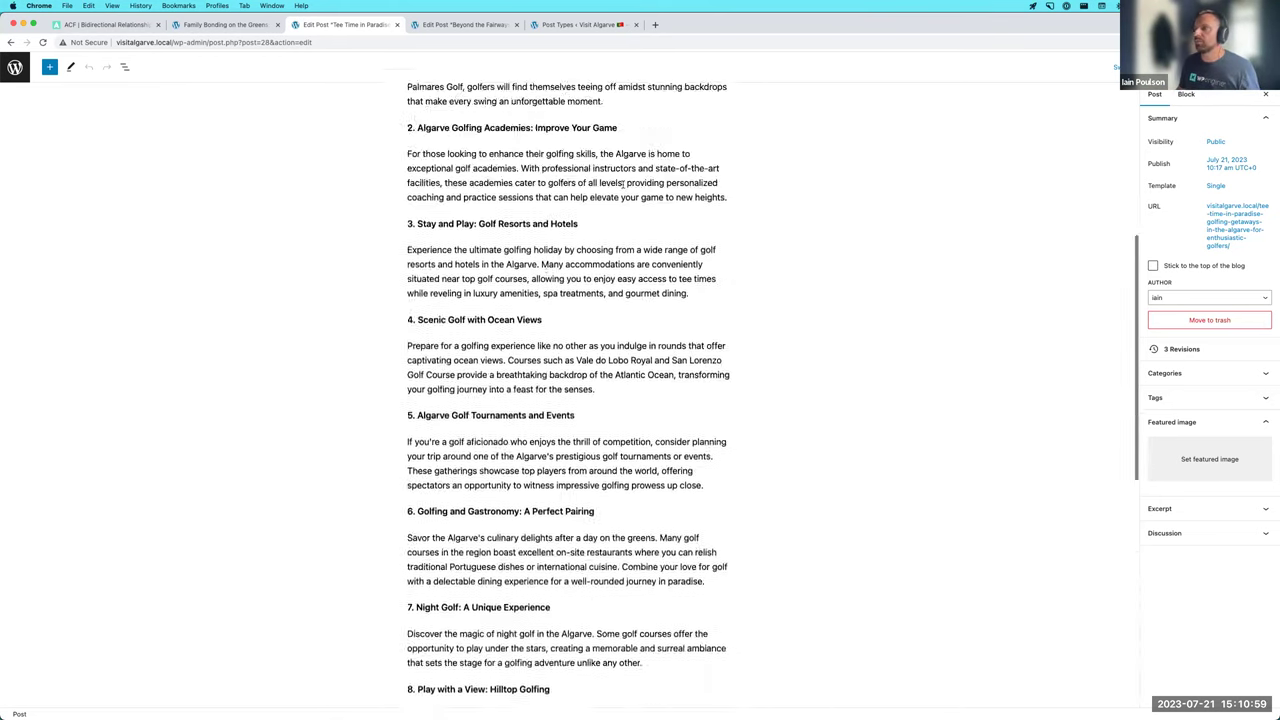
- Open visitalgarve.local in a new browser tab and view the Related Posts section of the Beyond the Fairways post
click(1170, 67)
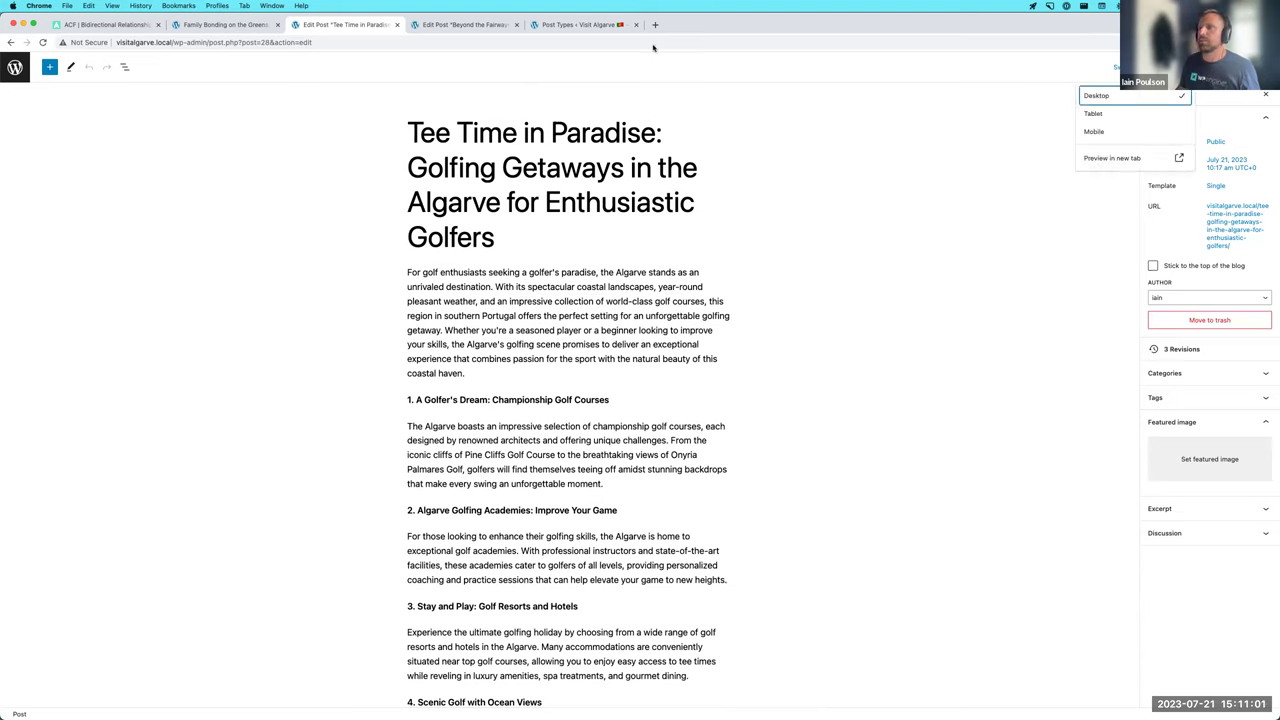
click(437, 91)
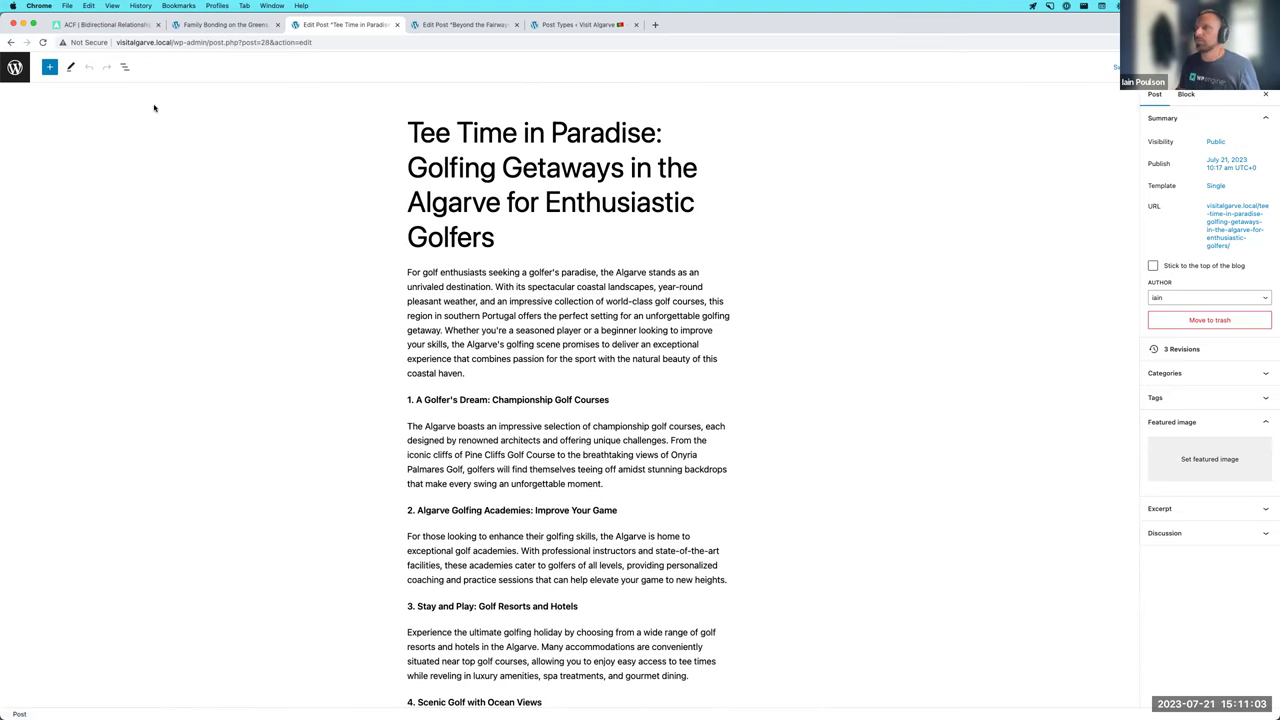
drag(173, 43, 116, 43)
click(655, 25)
text(visitalgarve.local)
key(Return)
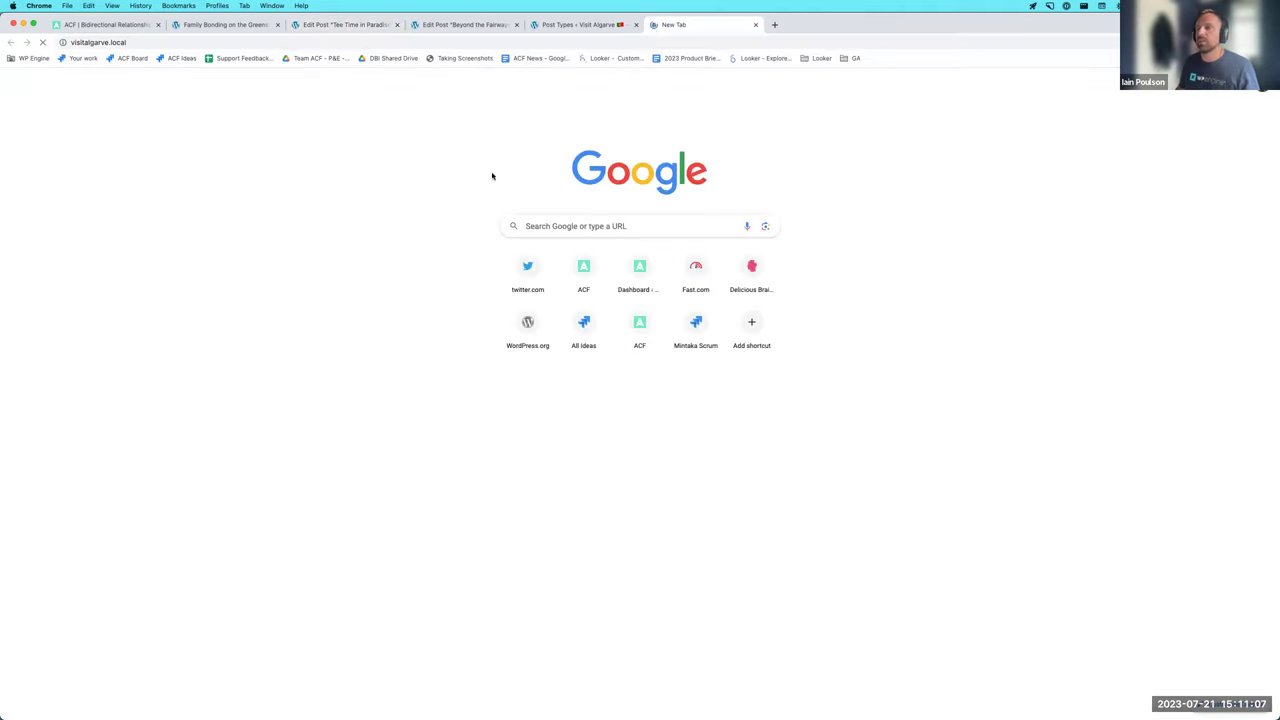
click(392, 288)
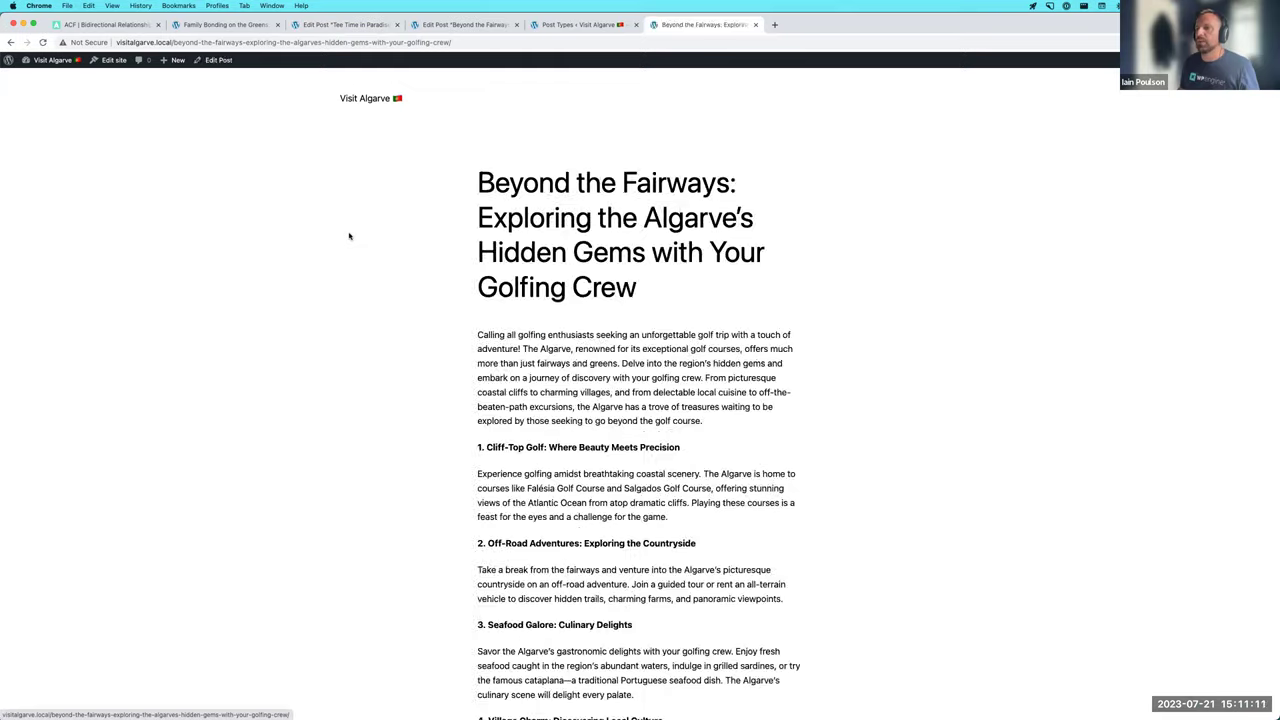
scroll(349, 236, down, 15)
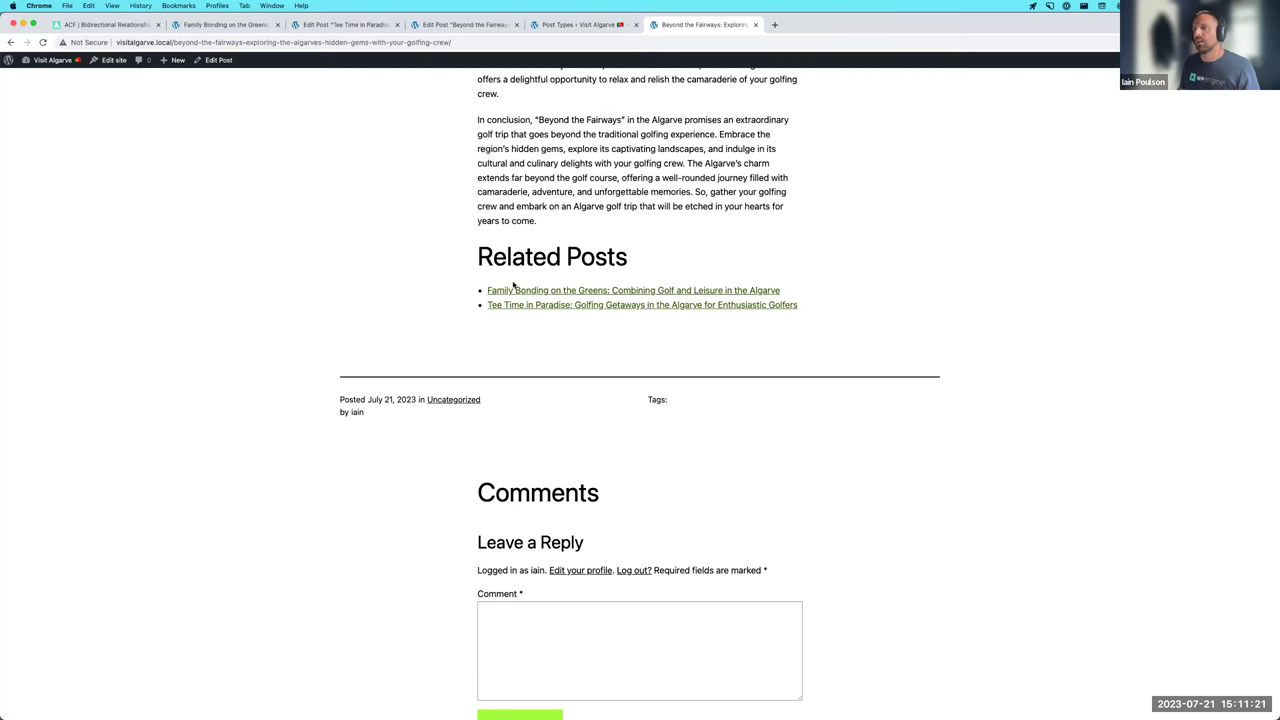
- Open the related Family Bonding on the Greens post in a new tab and check its Related Posts section
super+click(514, 290)
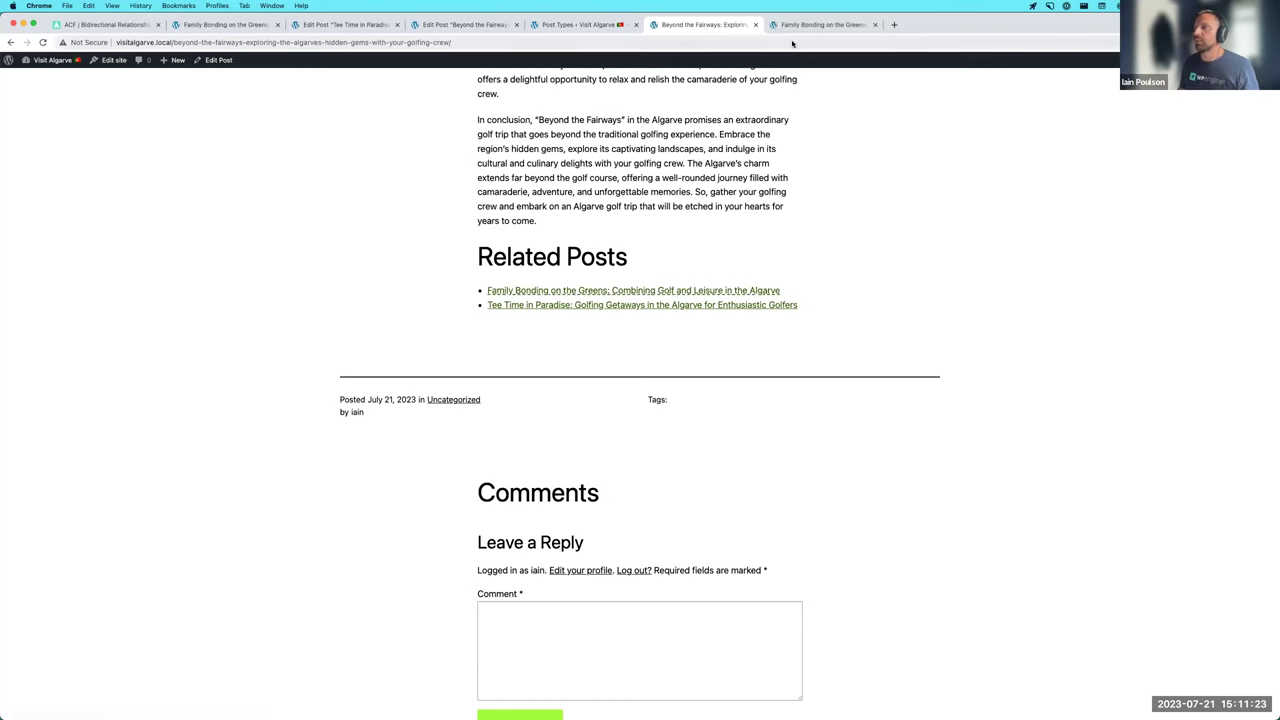
key(super+alt+Right)
scroll(440, 172, down, 20)
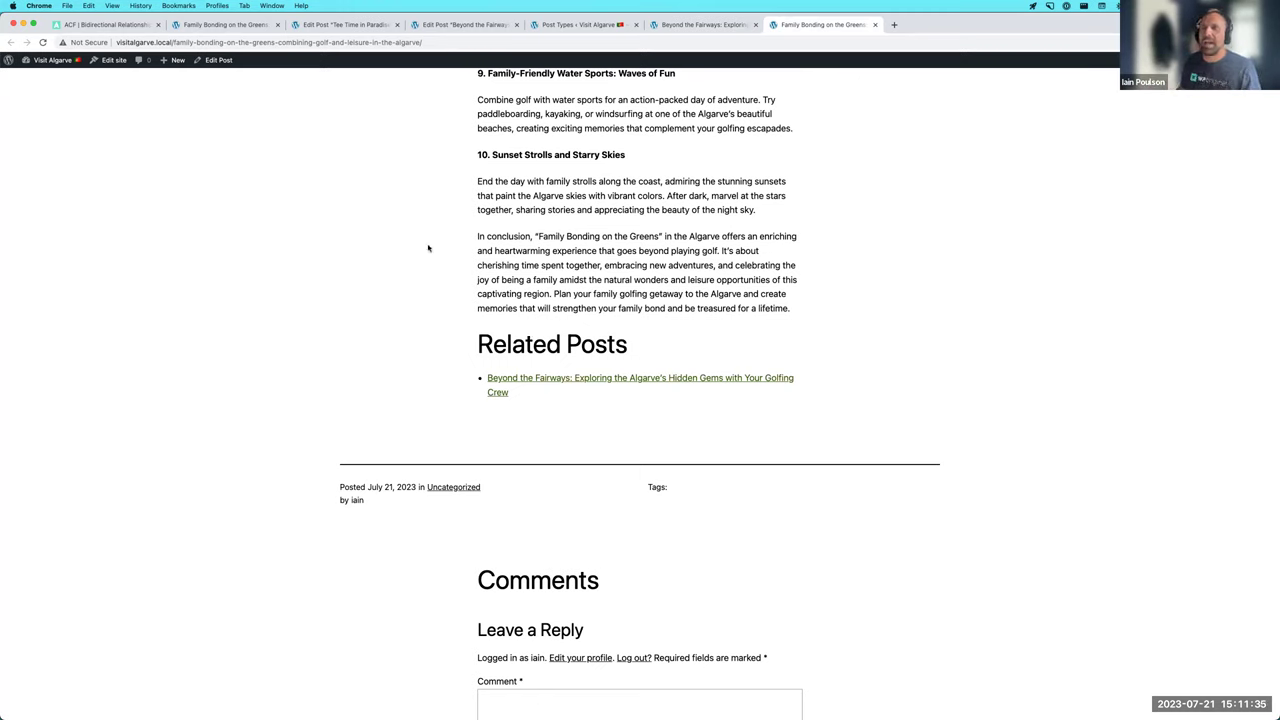
- Switch to PhpStorm to view the related-posts block's block.json, and return to Chrome to examine the post's Related Posts section
key(super+Tab)
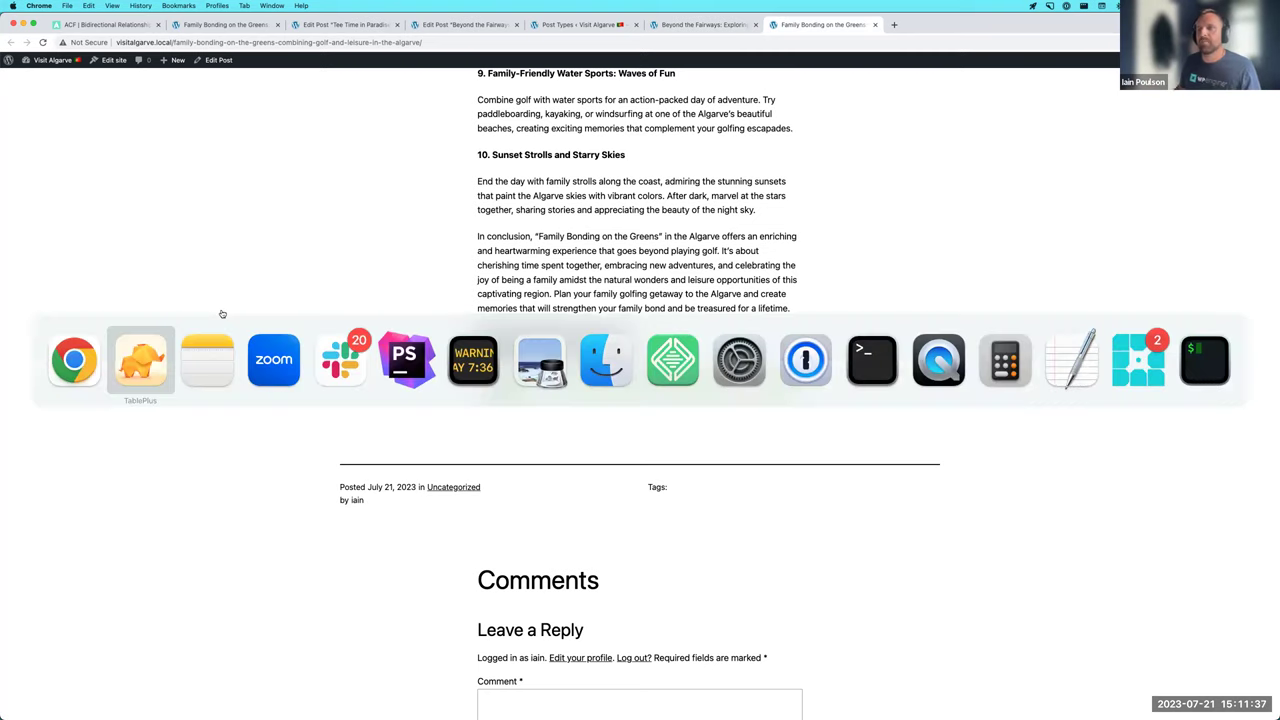
click(390, 367)
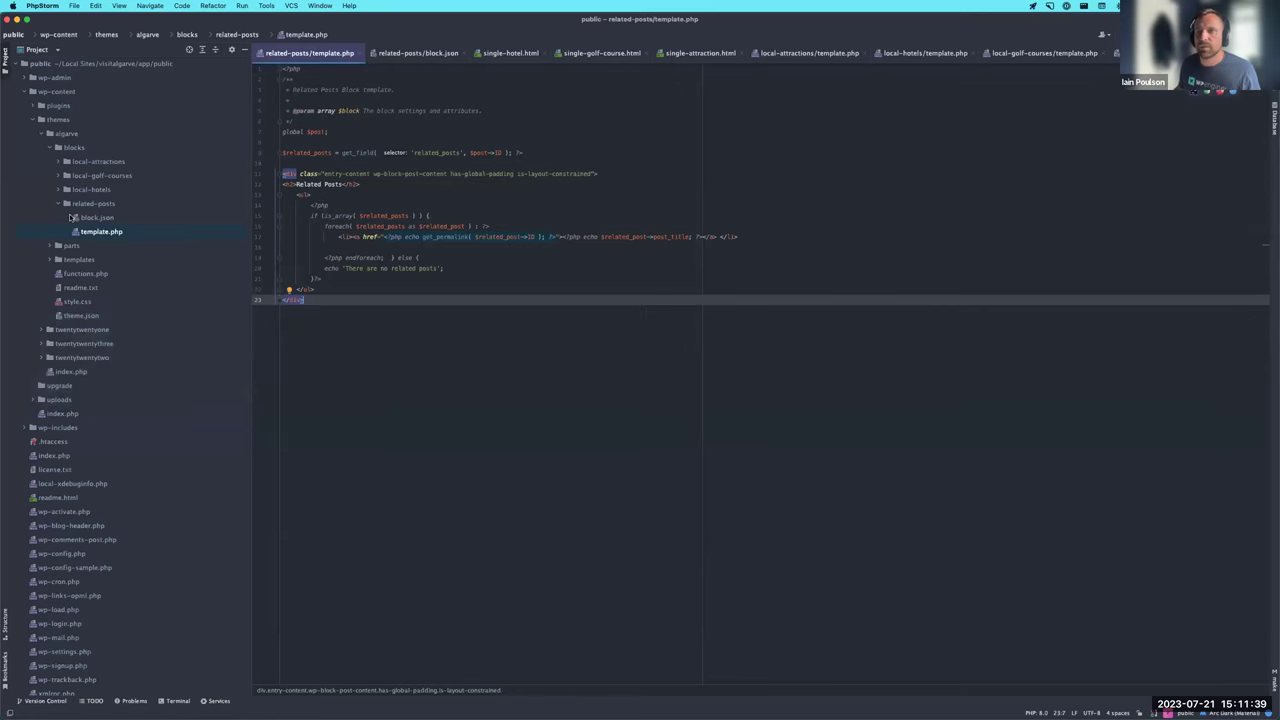
double_click(95, 218)
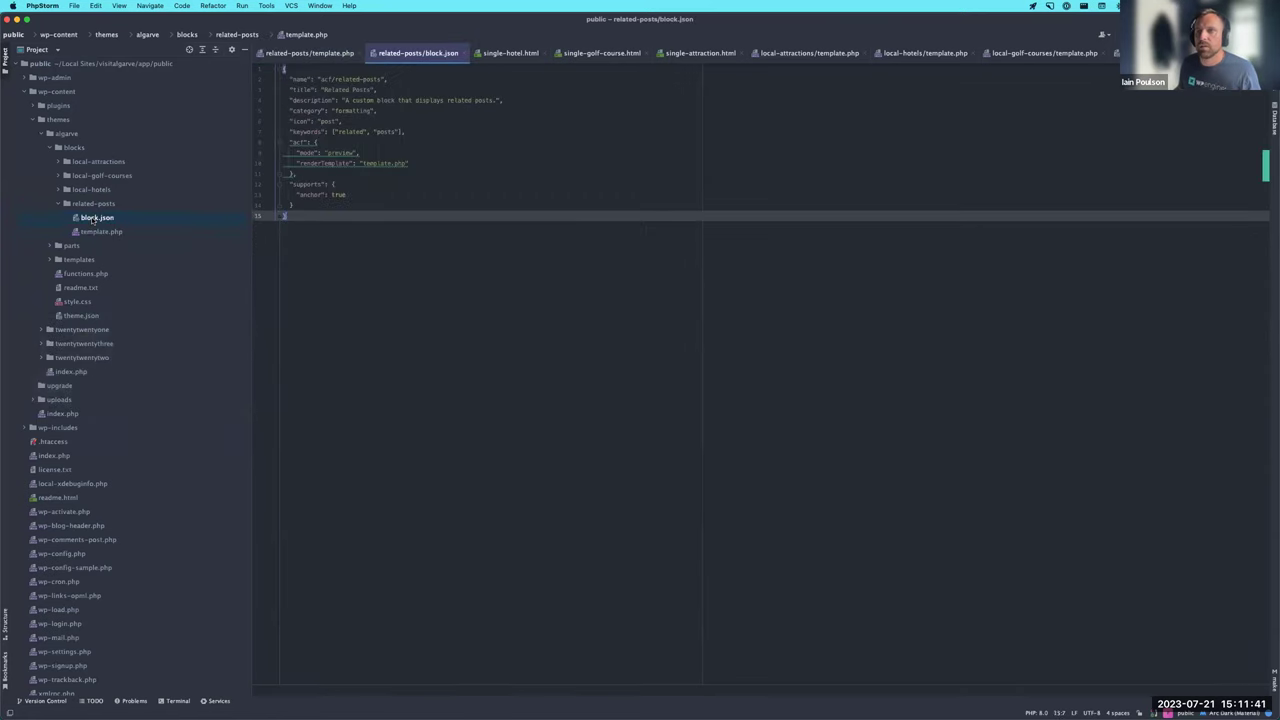
key(super+Tab)
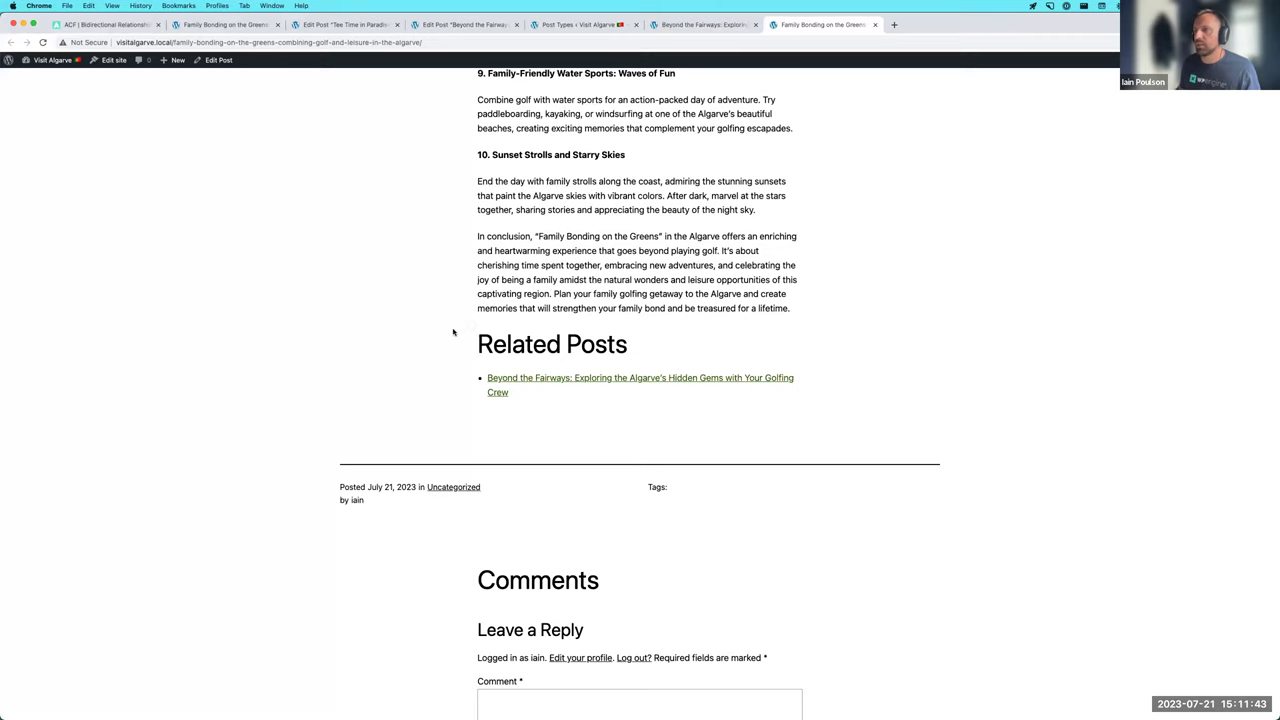
drag(449, 329, 843, 423)
- Switch back to PhpStorm and open the related-posts block's template.php to examine how it renders the related posts
key(super+Tab)
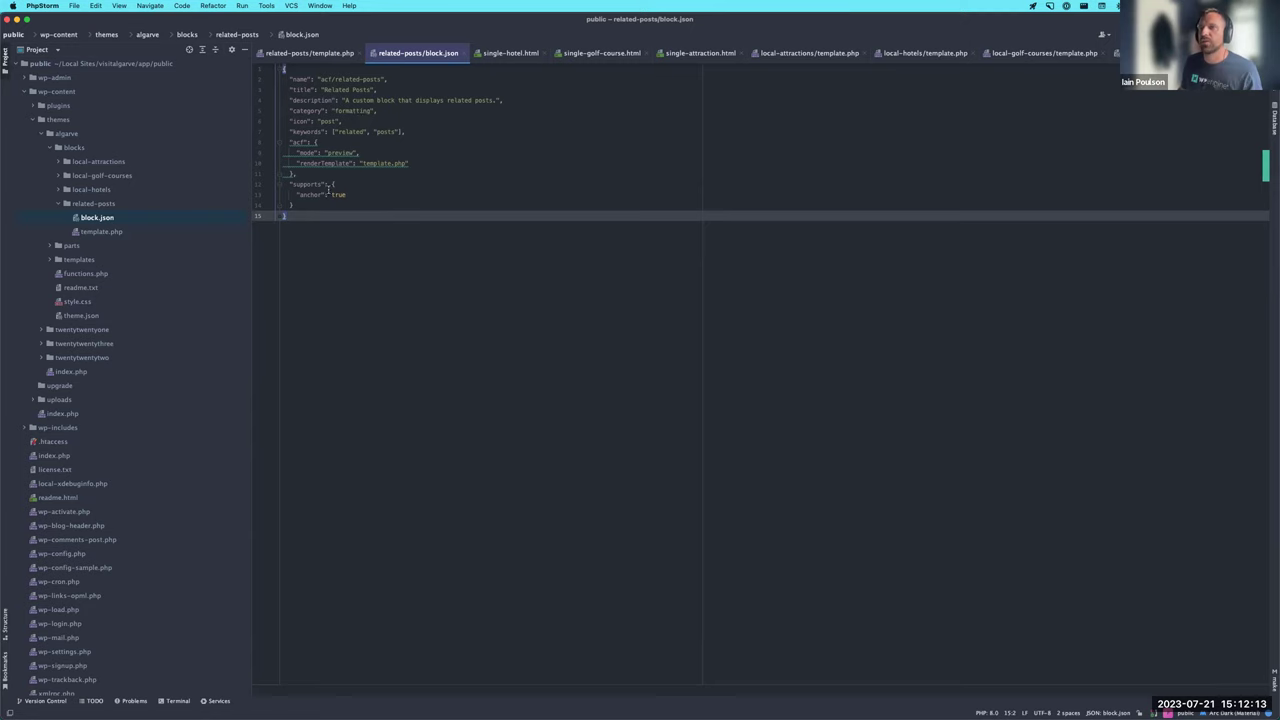
click(95, 233)
double_click(95, 233)
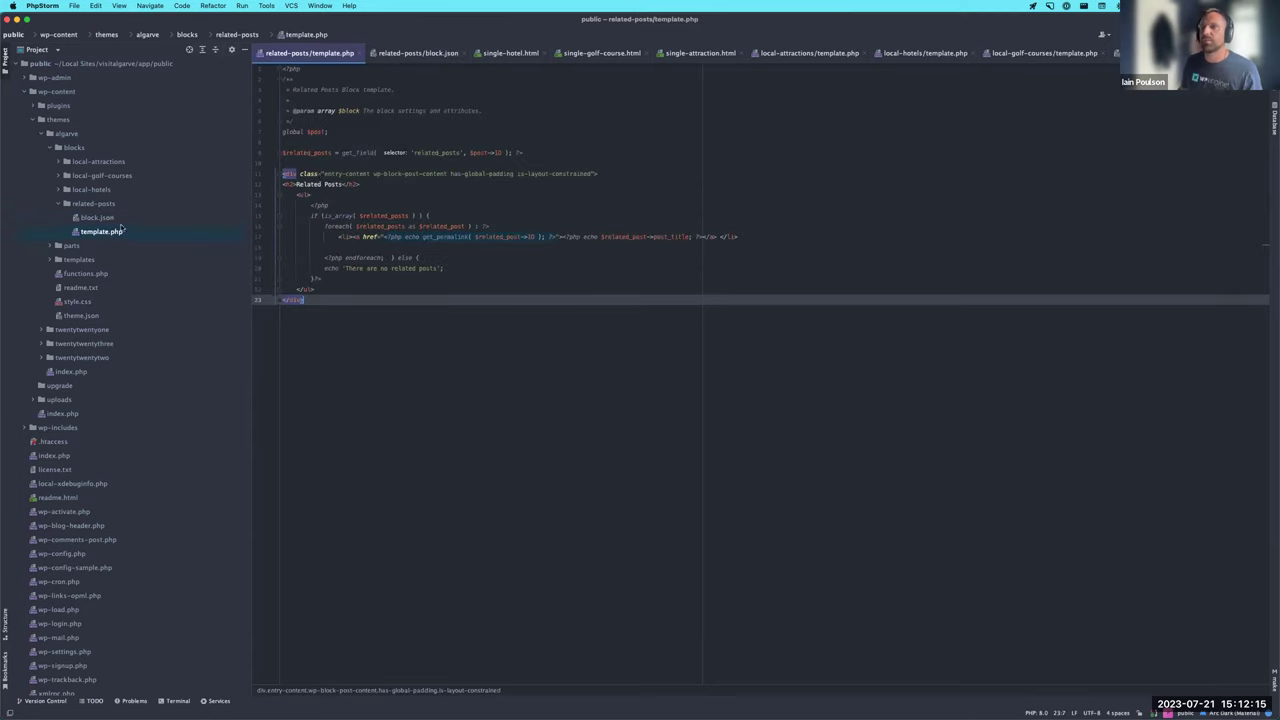
click(345, 142)
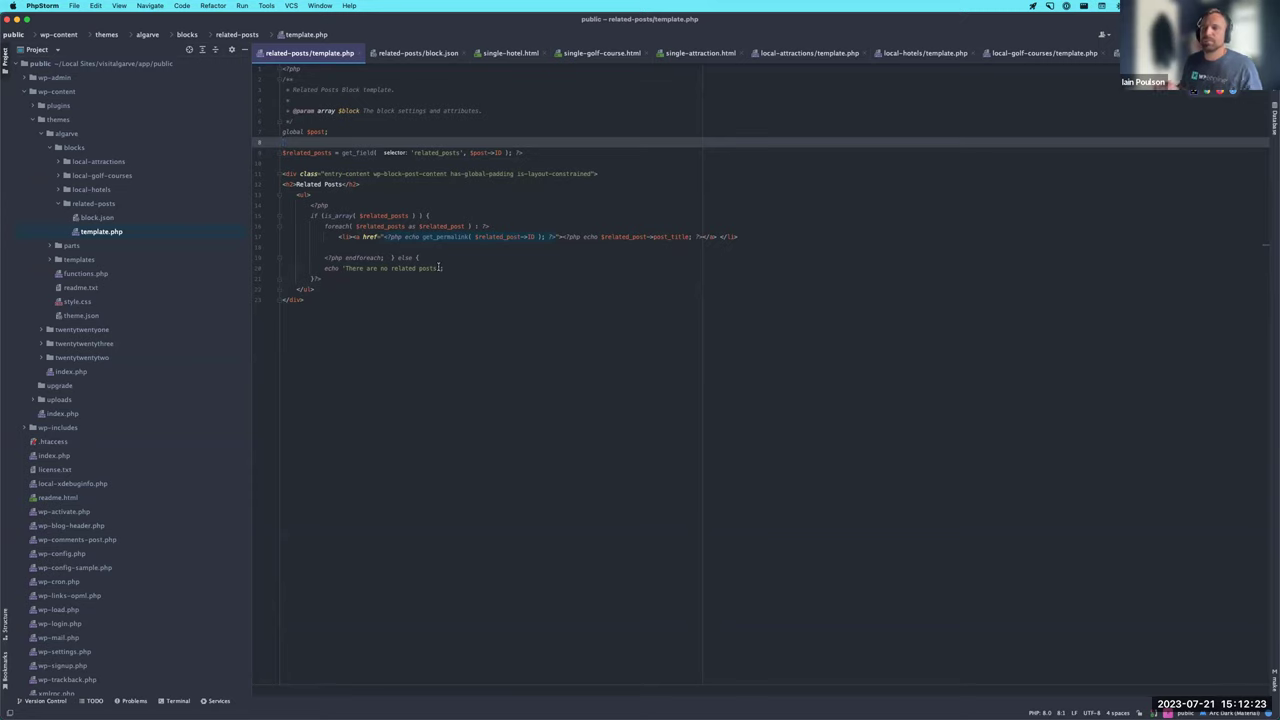
- Switch back to Chrome and look over the Family Bonding on the Greens post from its Related Posts section up to the title
key(super+Tab)
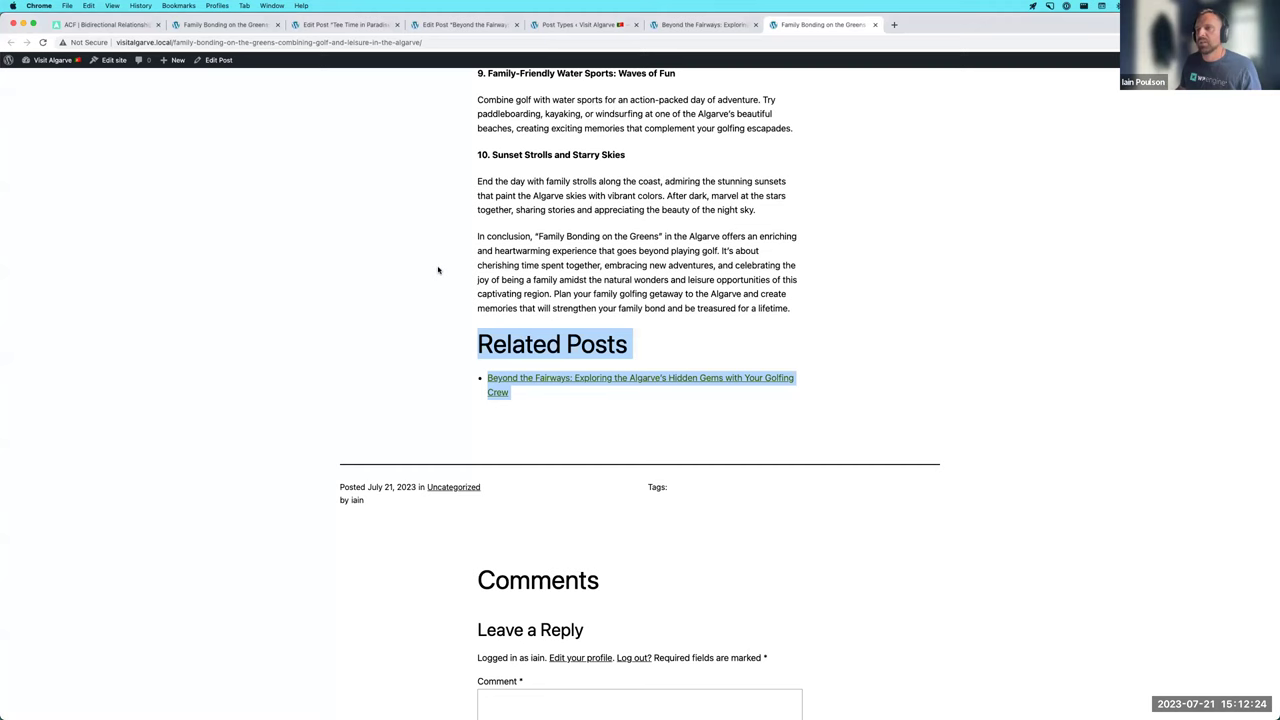
click(328, 256)
scroll(381, 264, up, 3)
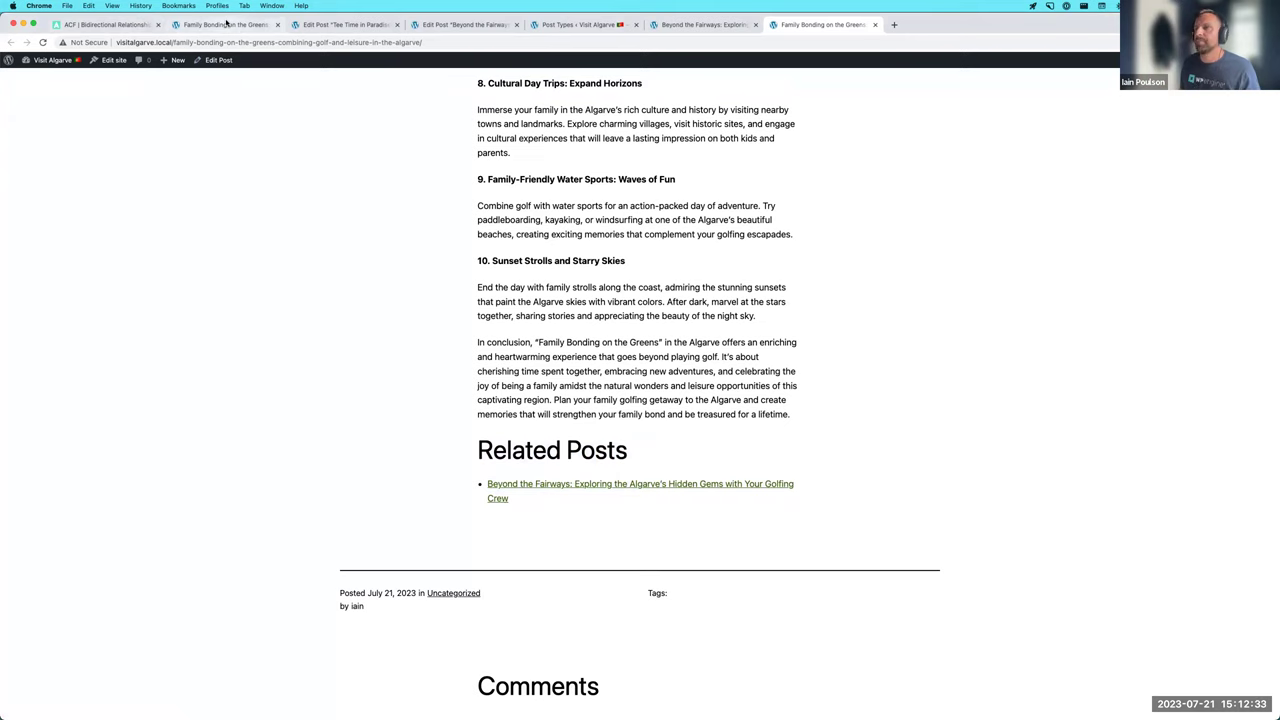
scroll(264, 174, up, 8)
scroll(264, 174, up, 5)
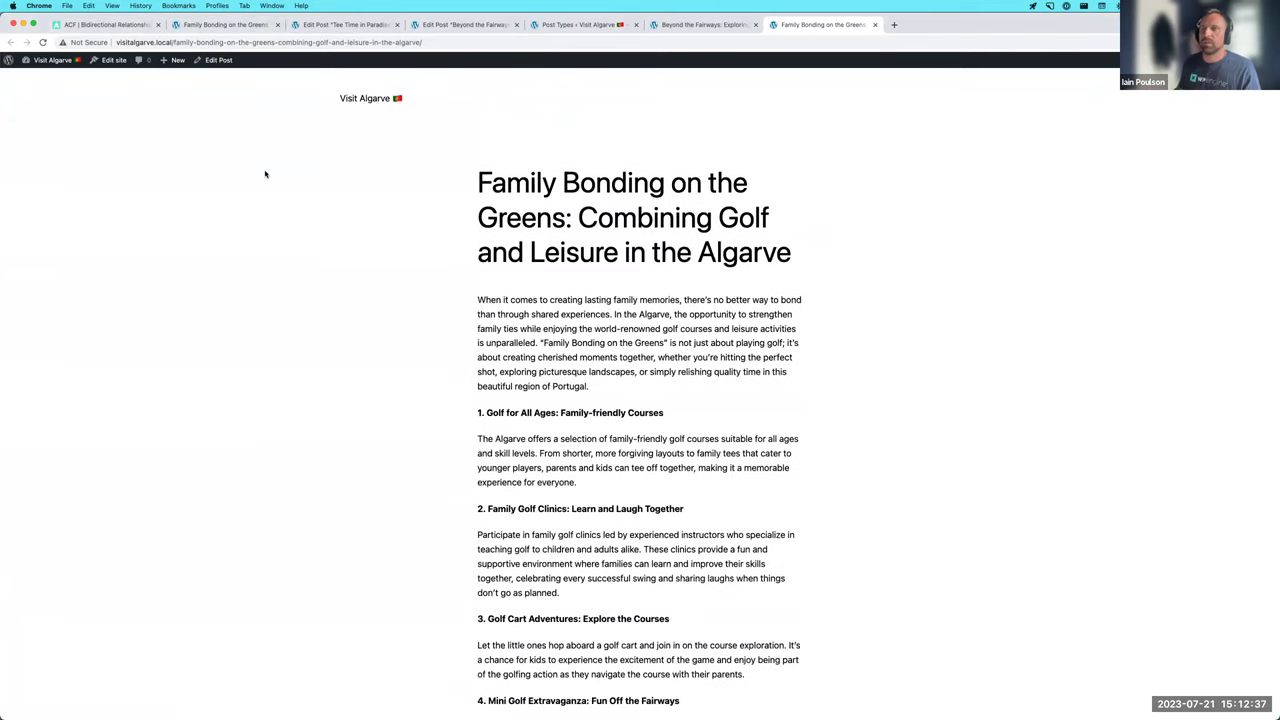
click(225, 24)
click(350, 24)
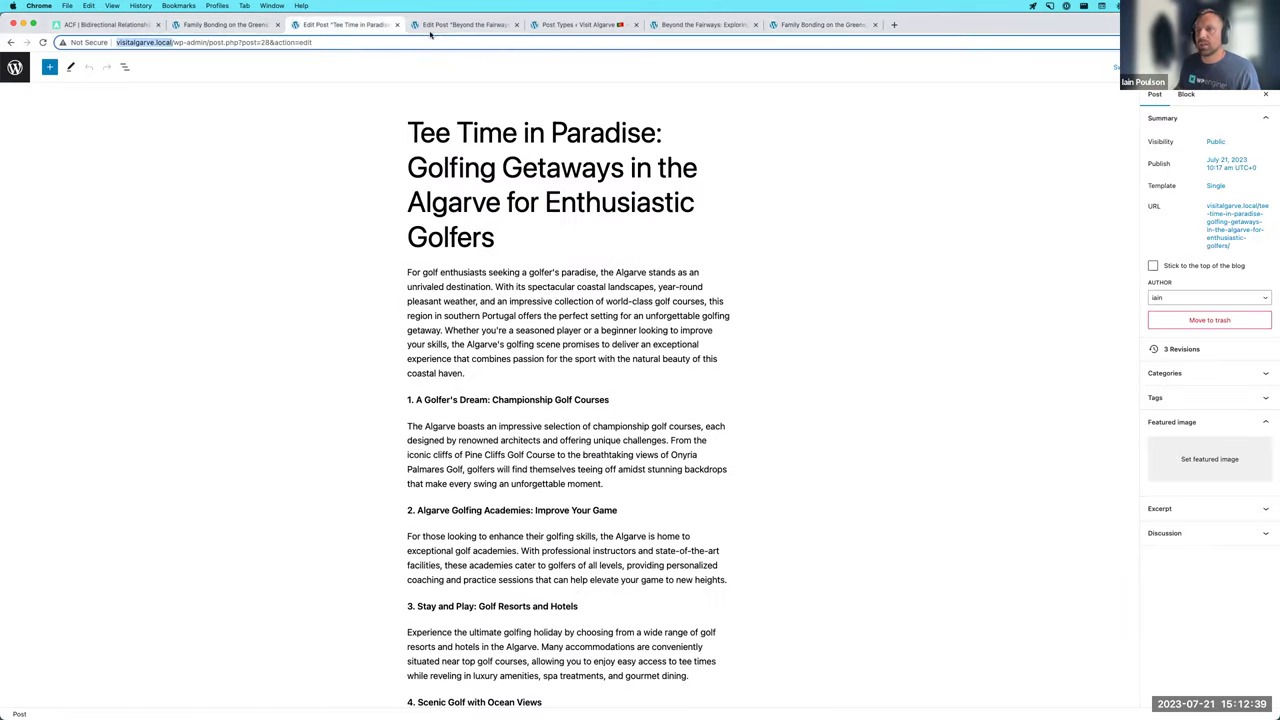
click(433, 26)
click(577, 23)
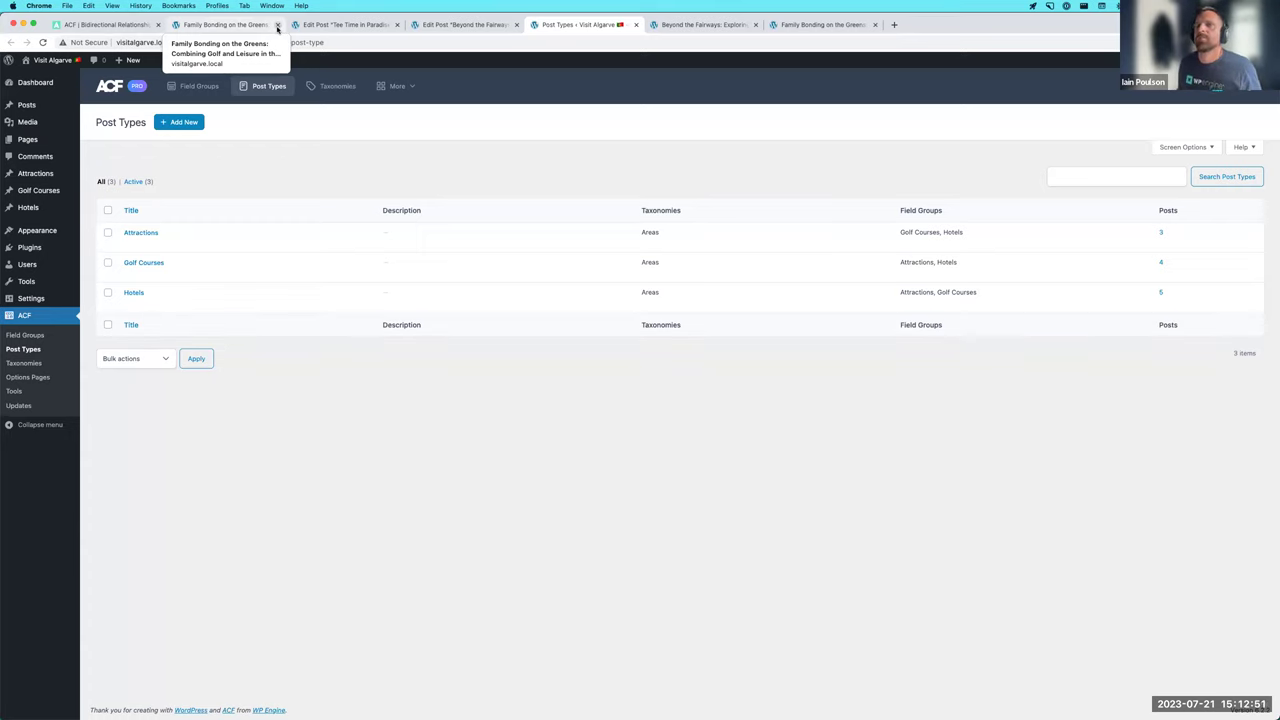
click(684, 29)
scroll(307, 180, up, 15)
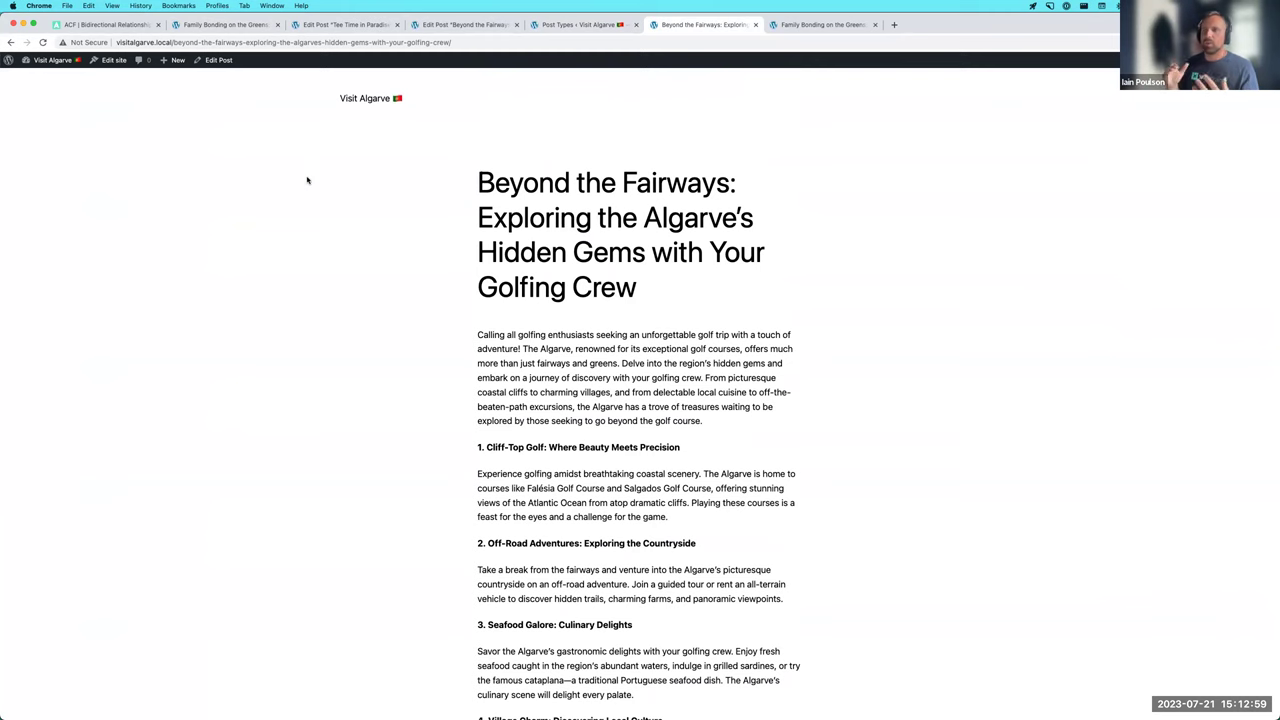
- Return to the browser tab with the ACF Post Types list and reload the list
click(225, 24)
click(375, 23)
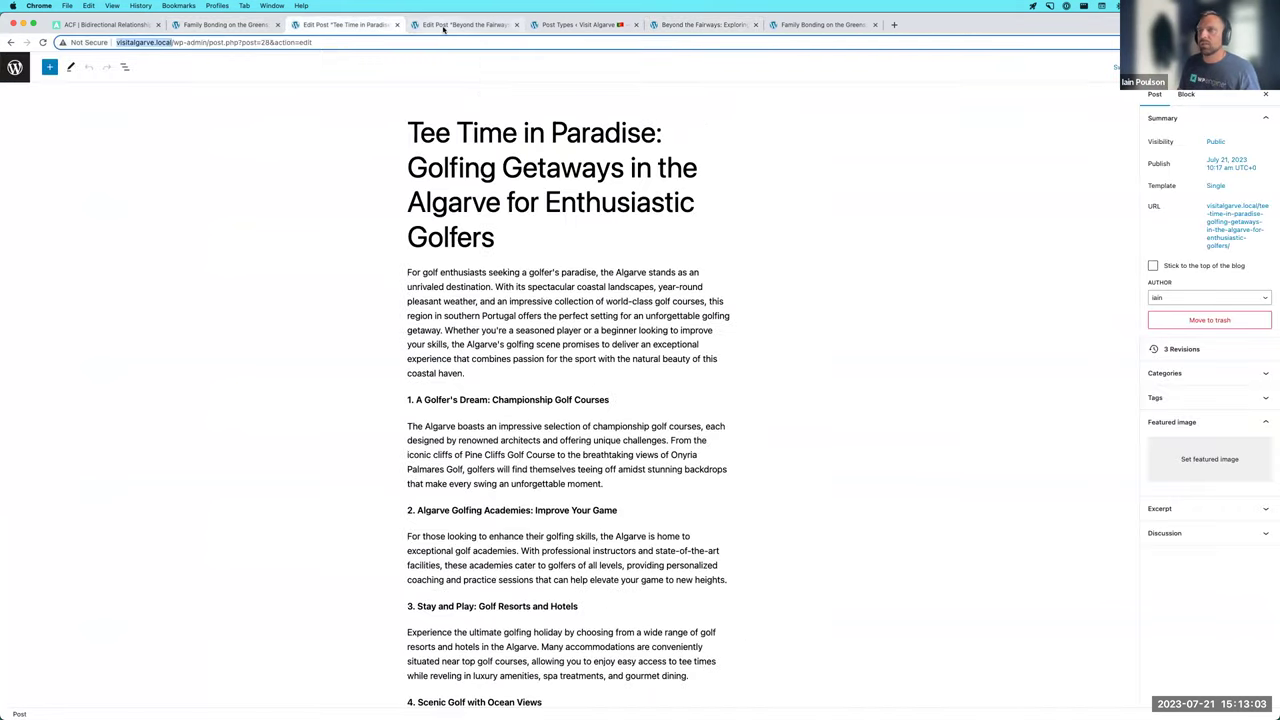
click(445, 27)
click(568, 25)
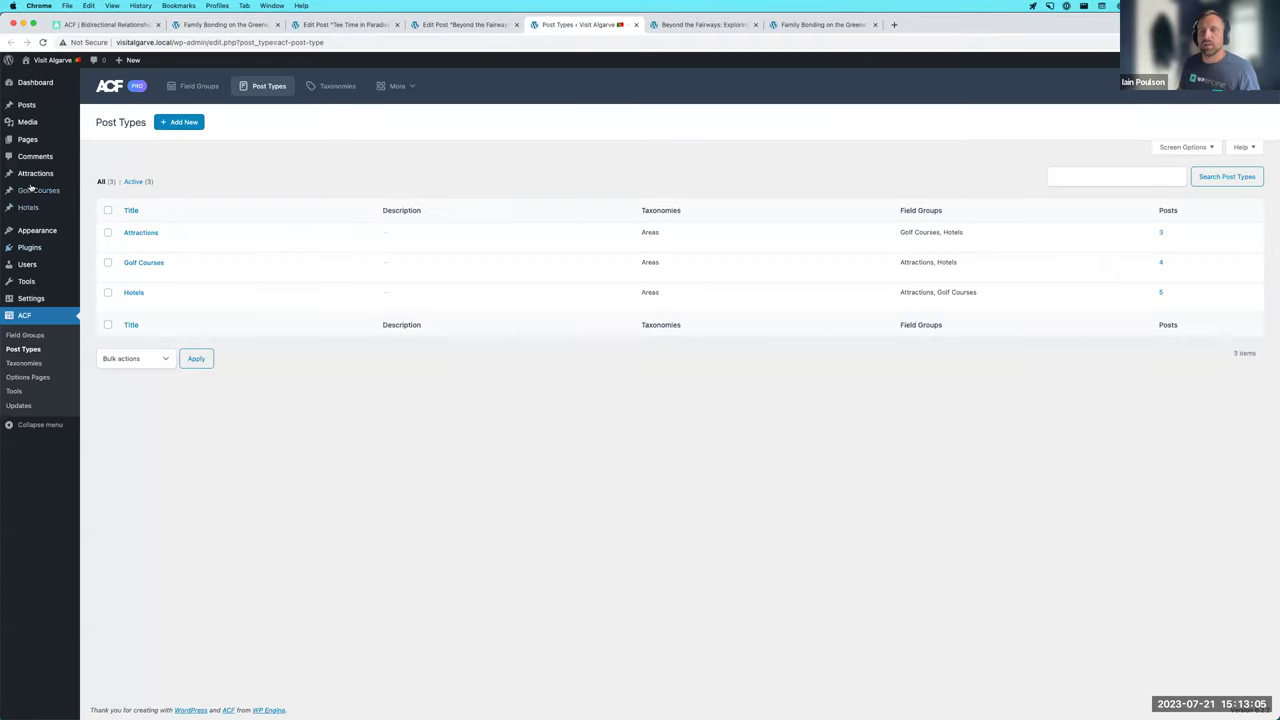
click(35, 348)
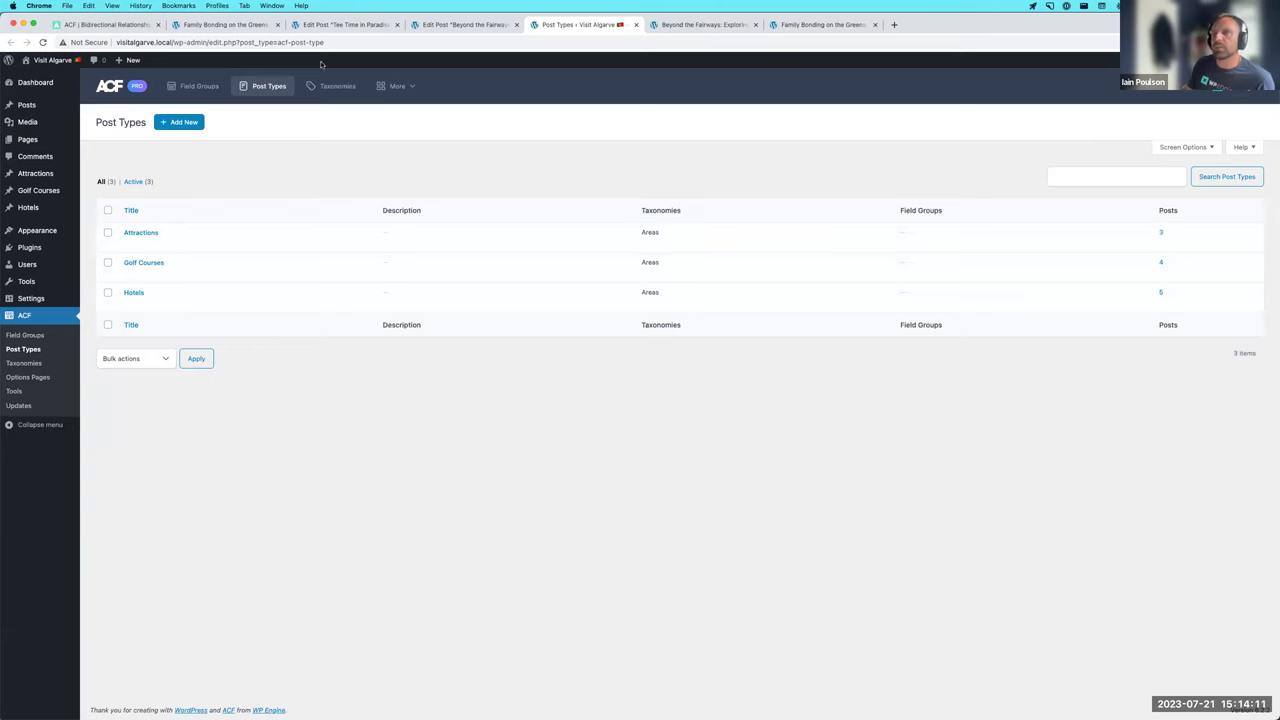
- View the admin lists of all Hotels, Golf Courses and Attractions in turn
mouse_move(47, 172)
mouse_move(44, 210)
click(94, 209)
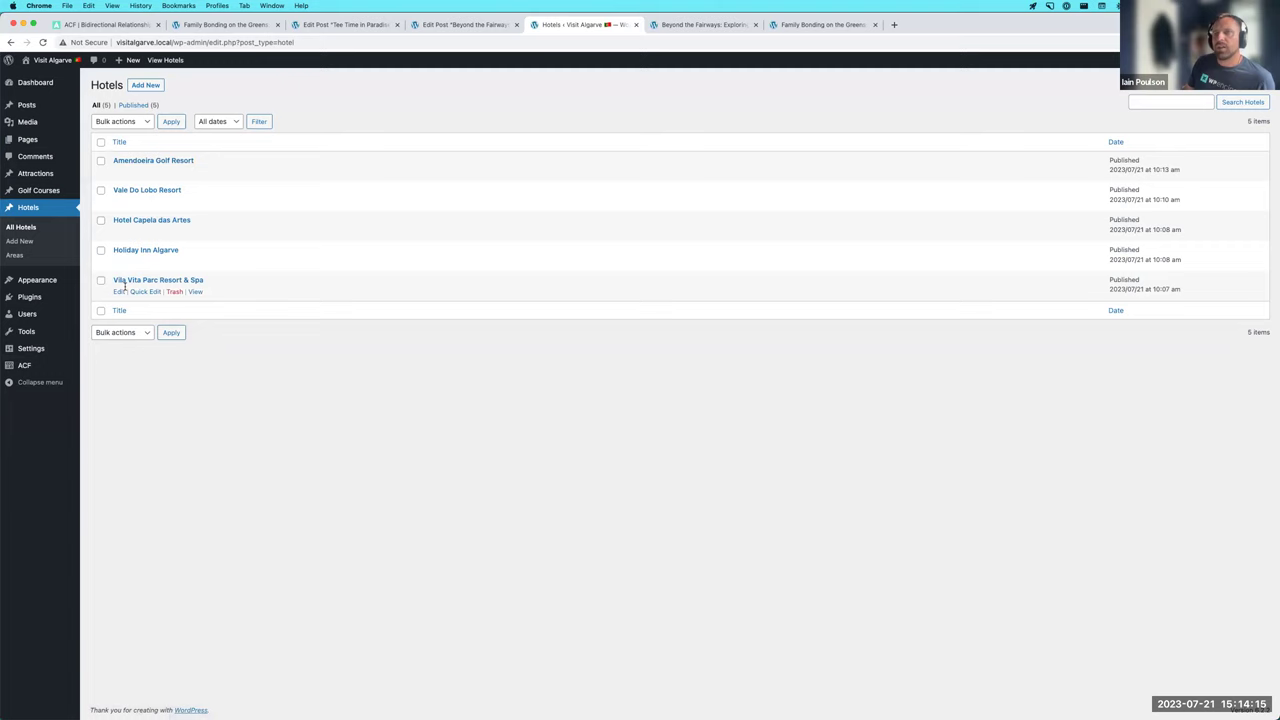
mouse_move(40, 190)
click(98, 191)
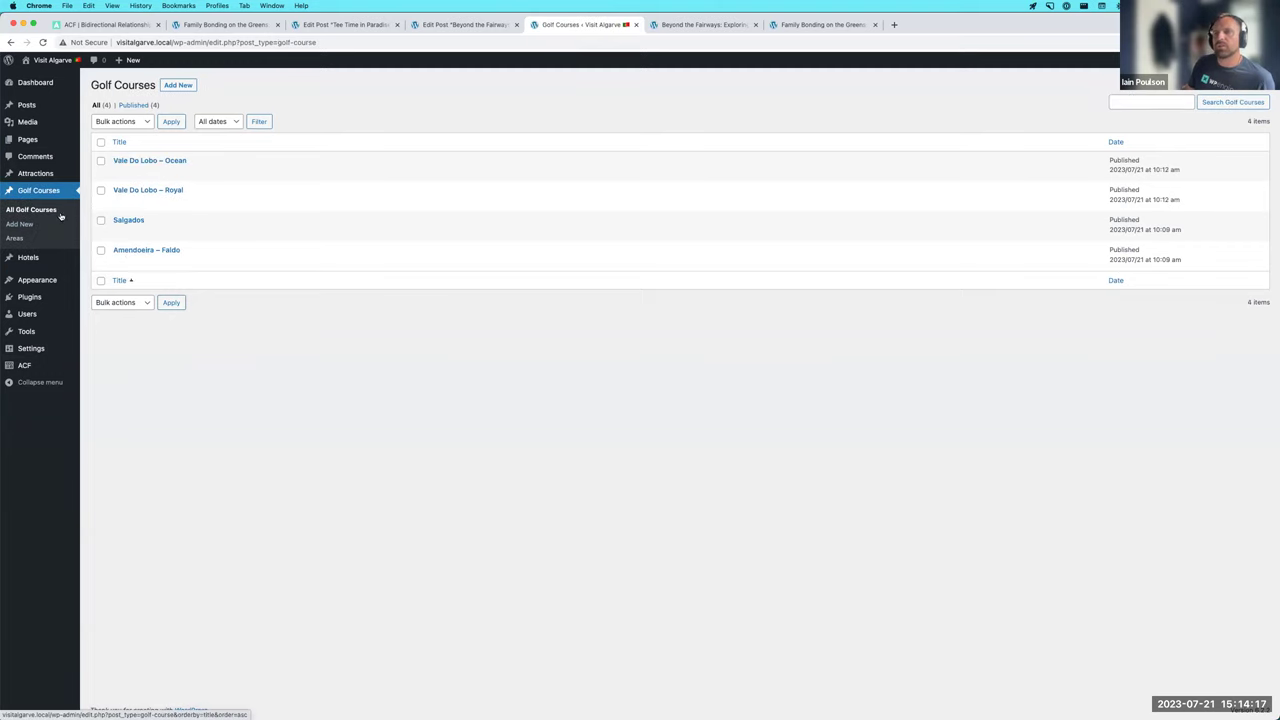
click(100, 171)
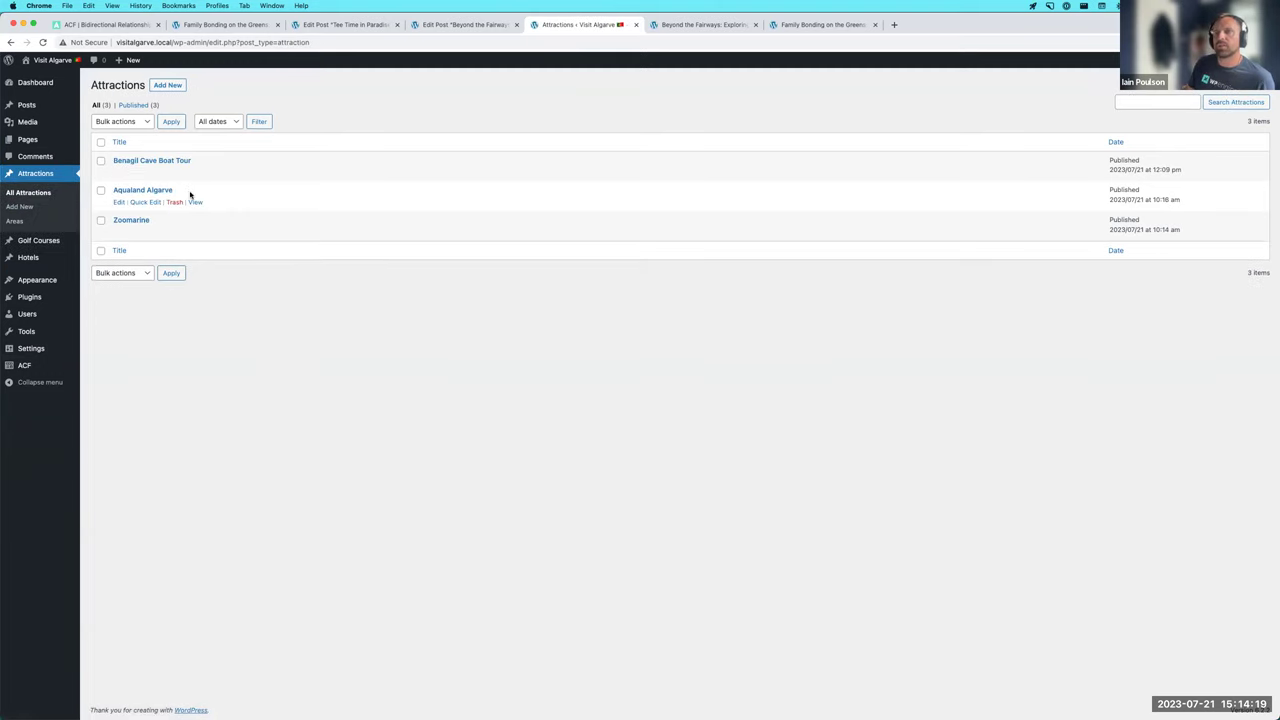
- Restore the trashed Attractions, Golf Courses and Hotels ACF field groups and return to the list of all field groups
mouse_move(40, 365)
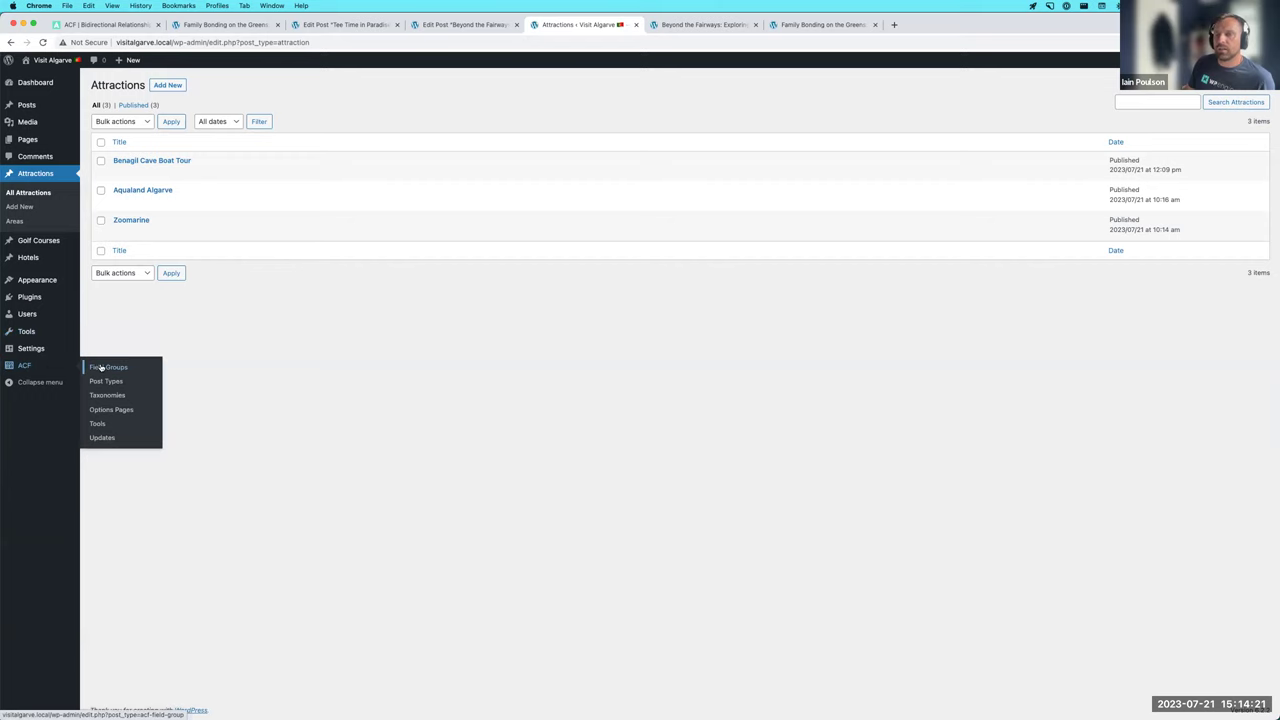
click(92, 366)
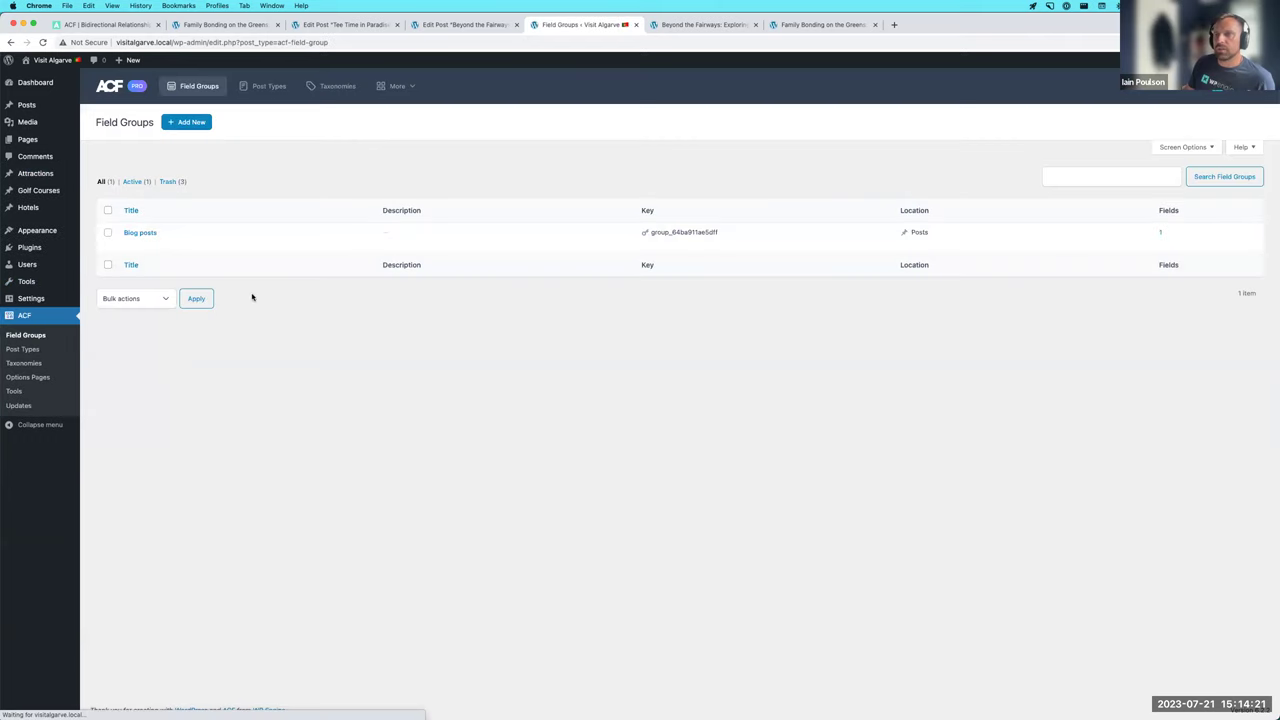
click(173, 185)
click(107, 210)
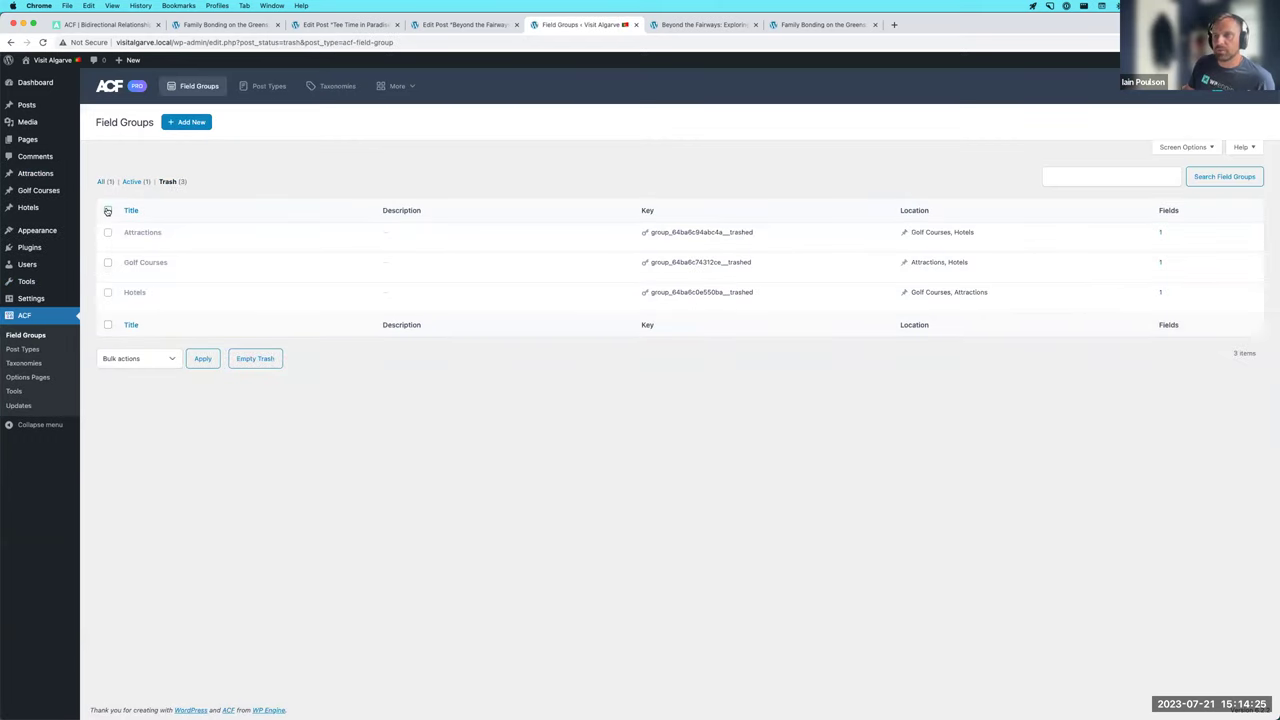
click(137, 358)
click(140, 370)
click(204, 360)
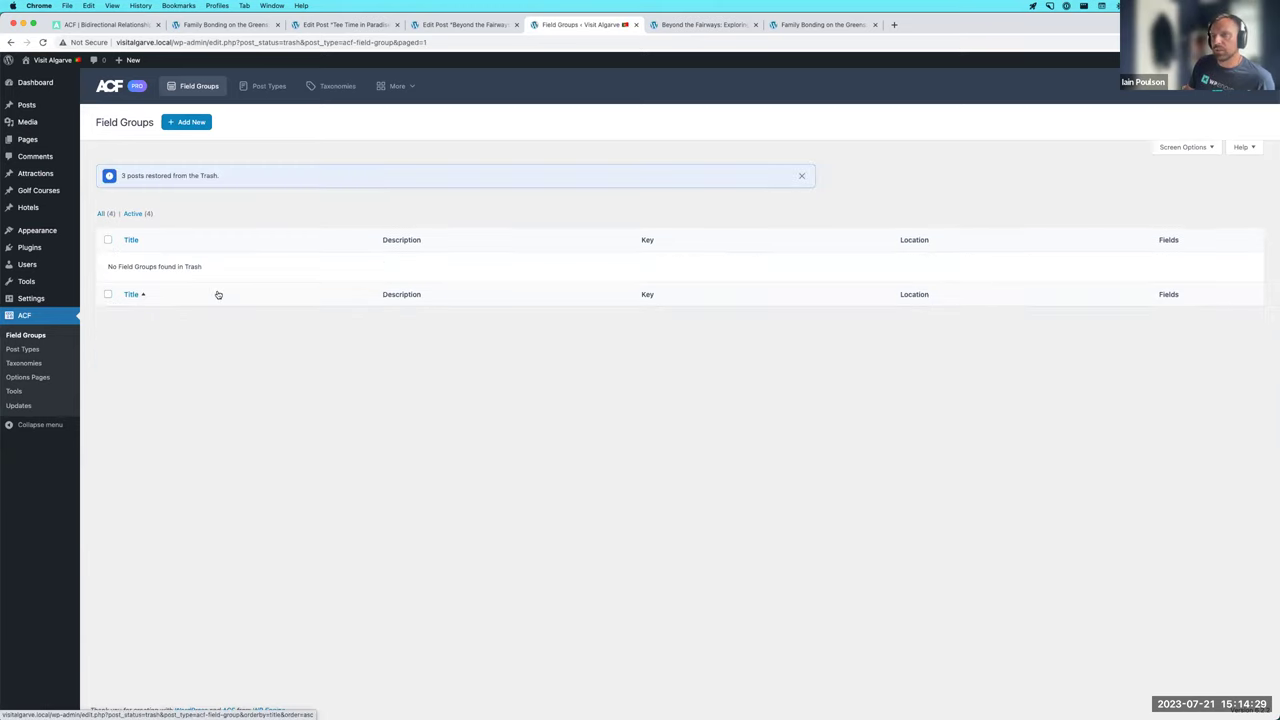
click(102, 213)
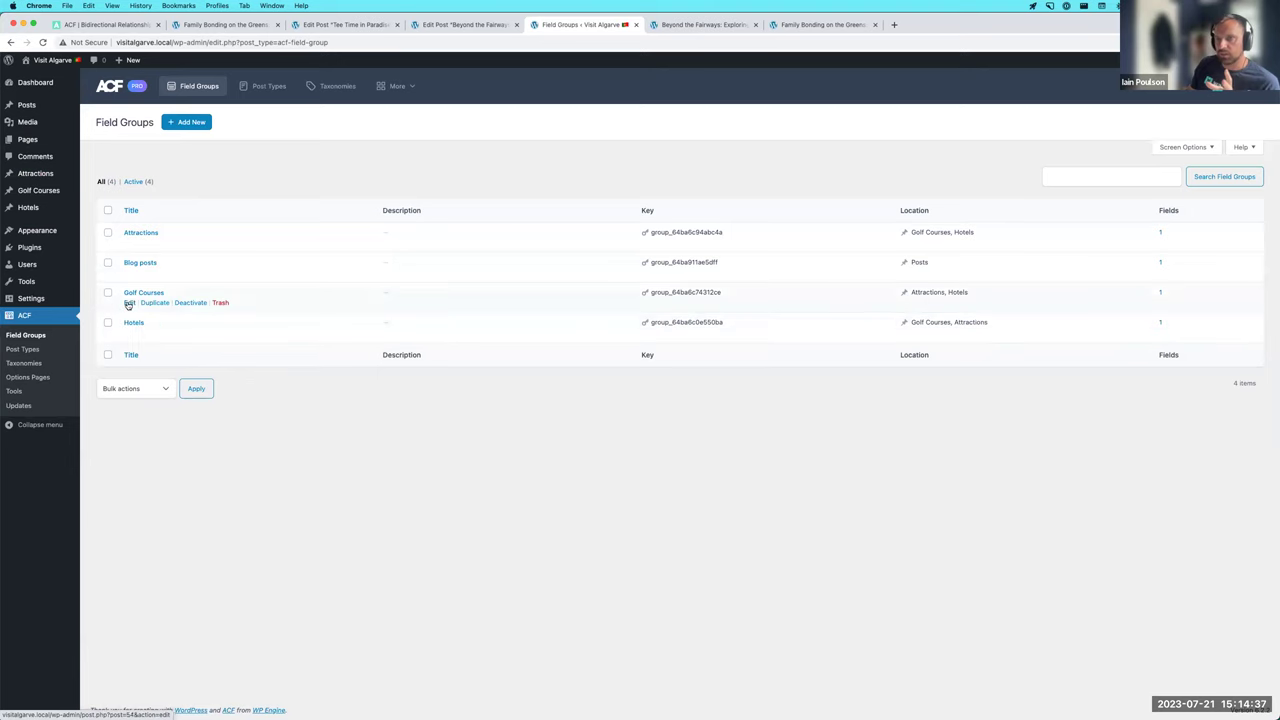
- Open the Golf Courses field group and examine the general and bidirectional settings of its Local Golf Courses field
click(129, 303)
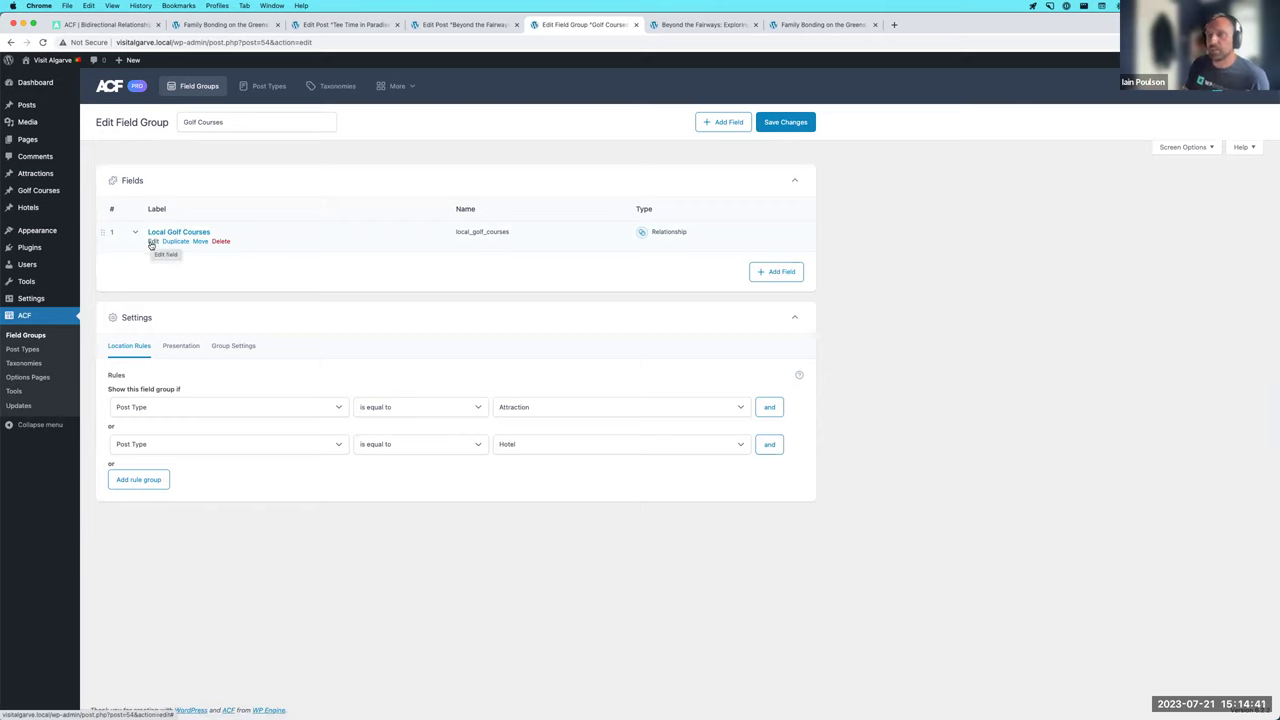
click(152, 241)
scroll(101, 311, down, 1)
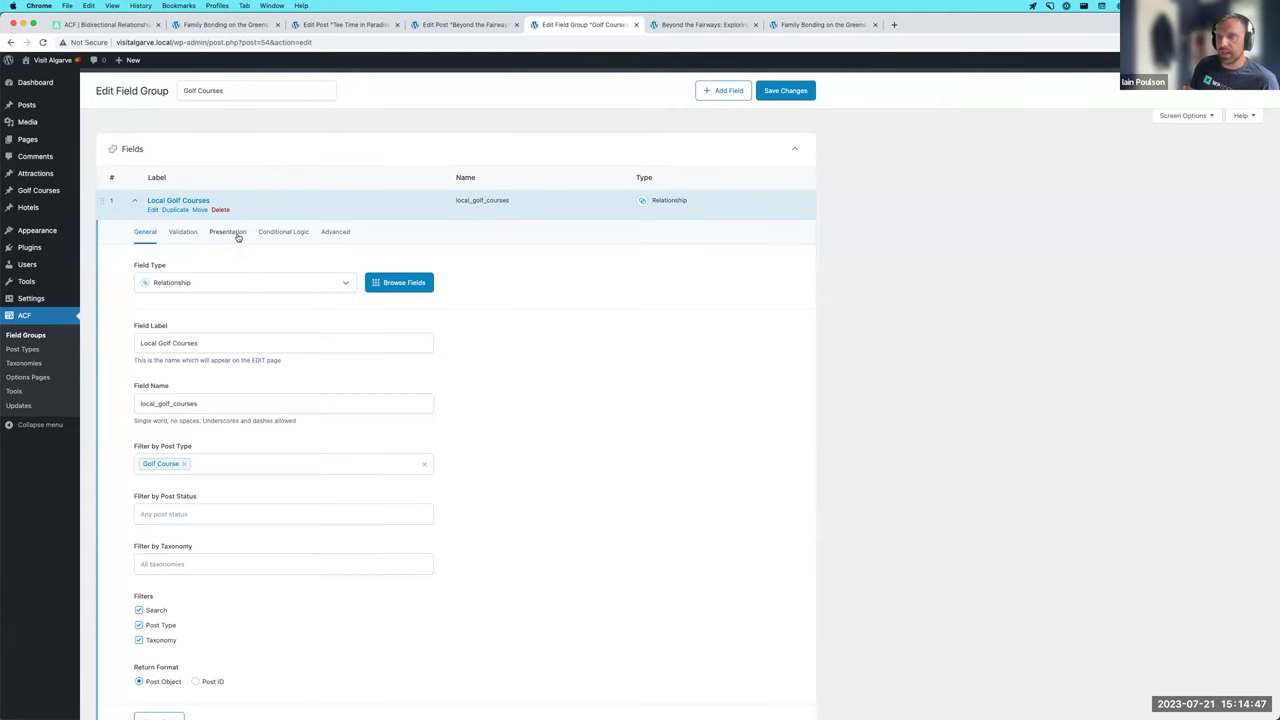
click(343, 233)
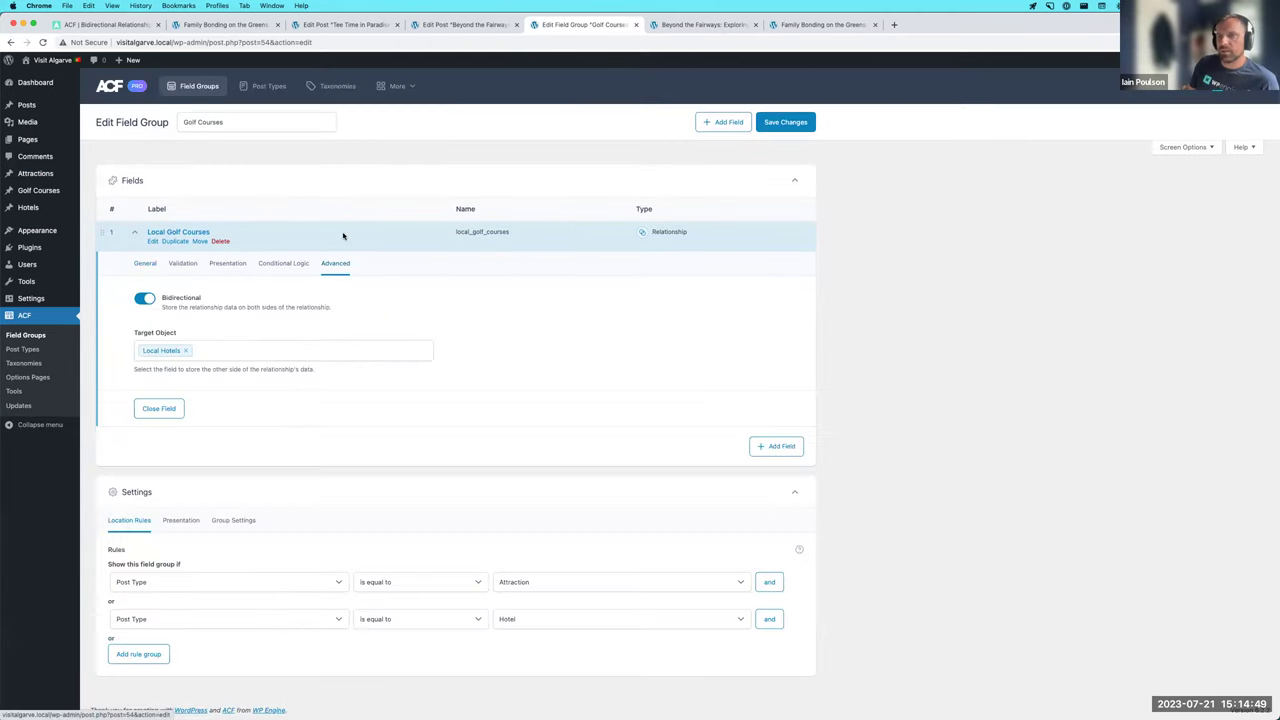
click(144, 263)
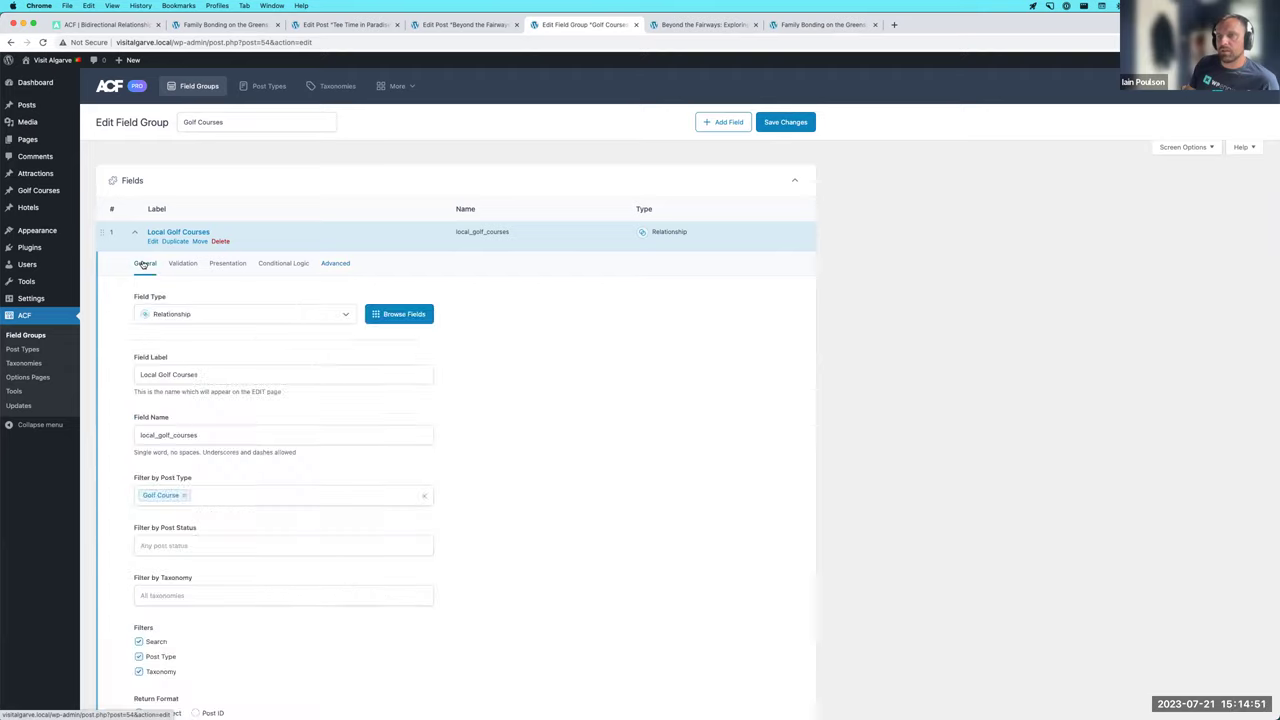
scroll(143, 264, down, 1)
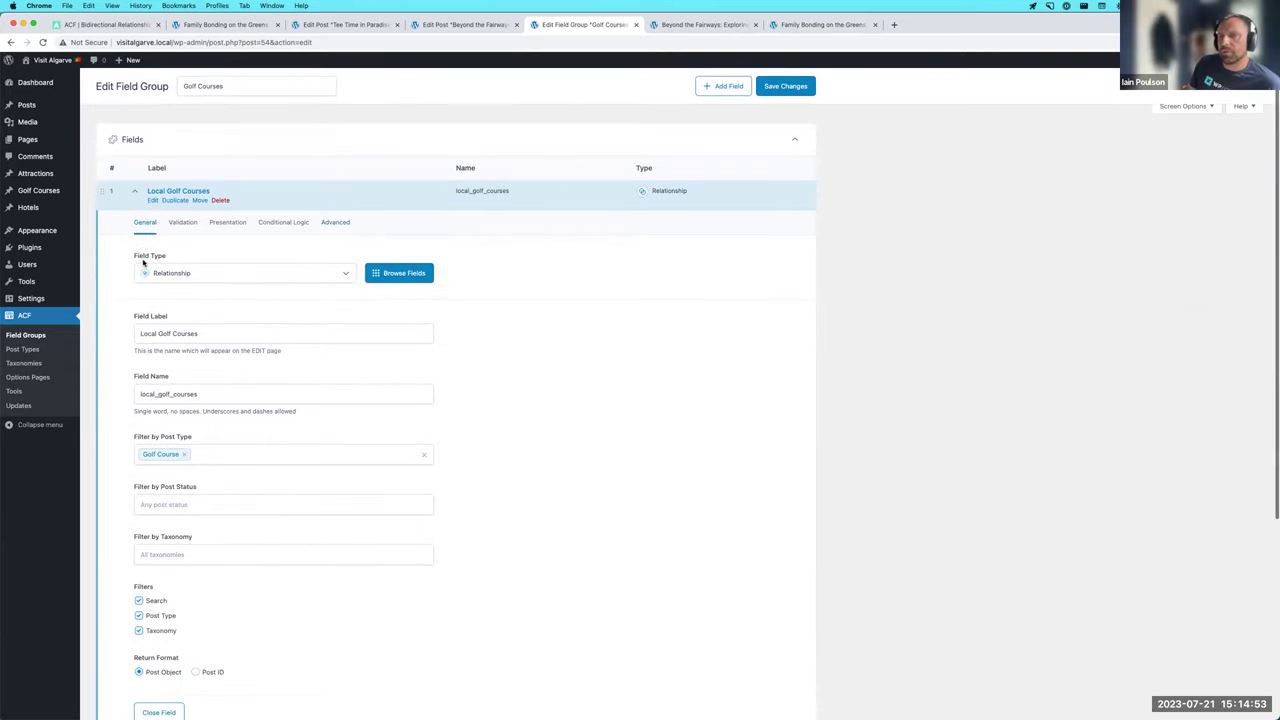
scroll(143, 263, down, 1)
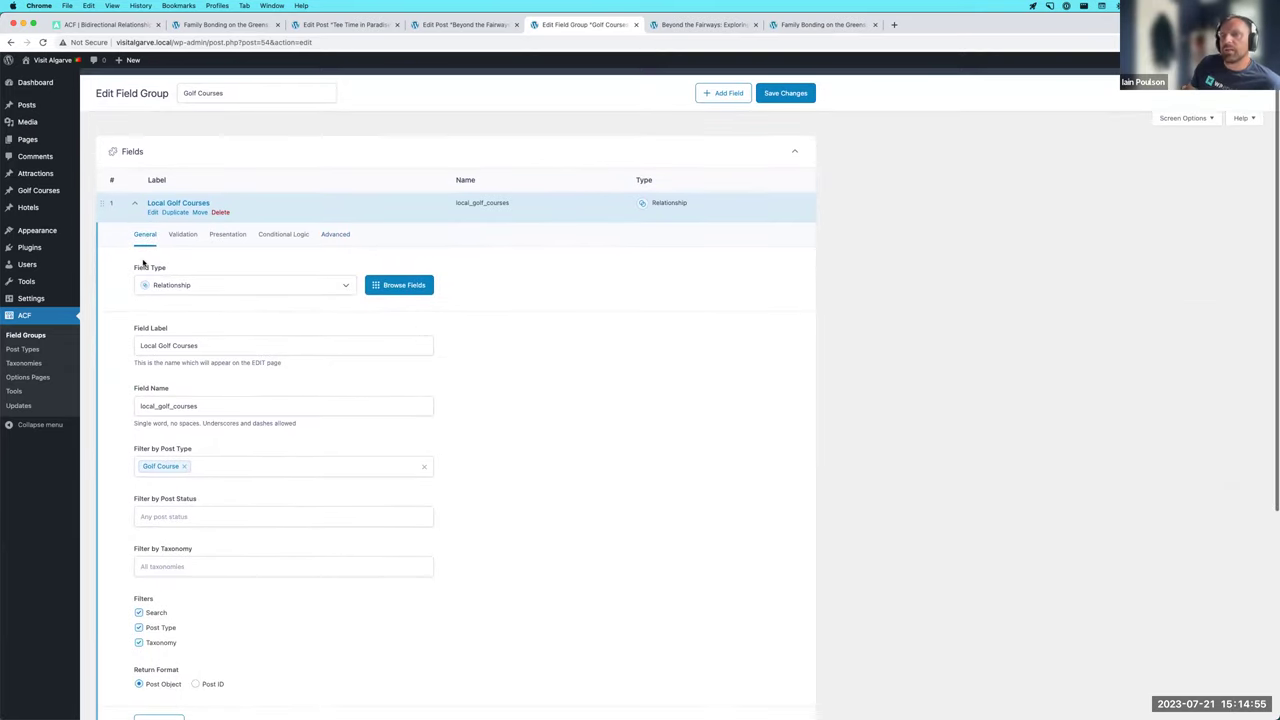
scroll(143, 263, down, 1)
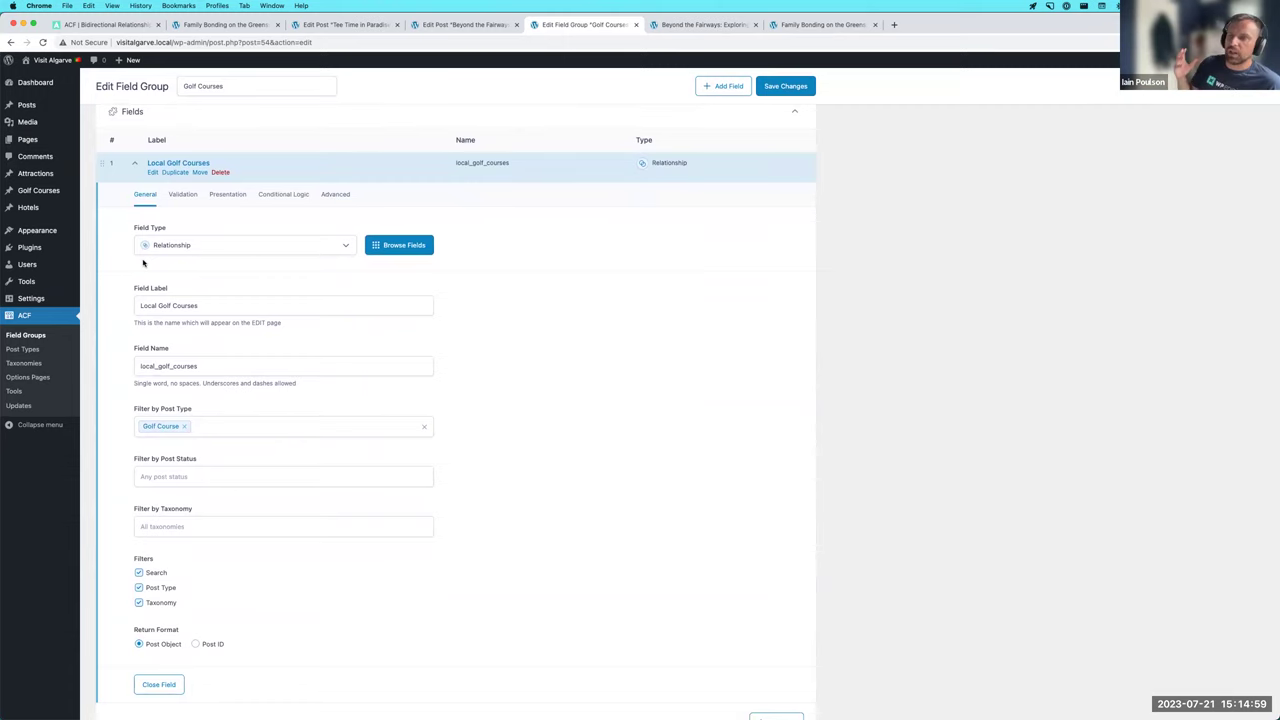
- Go from the front-end Beyond the Fairways post to the site's home page and open the Hotels archive
click(240, 24)
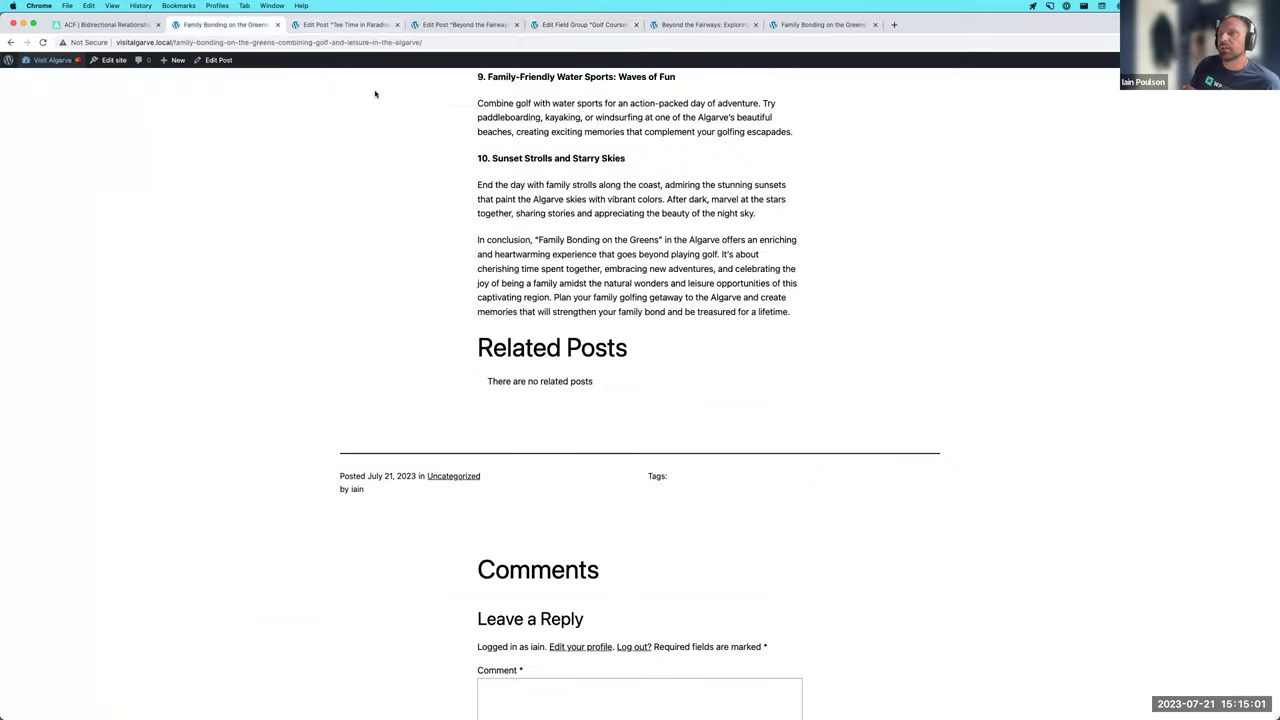
scroll(375, 94, up, 5)
click(350, 24)
click(462, 24)
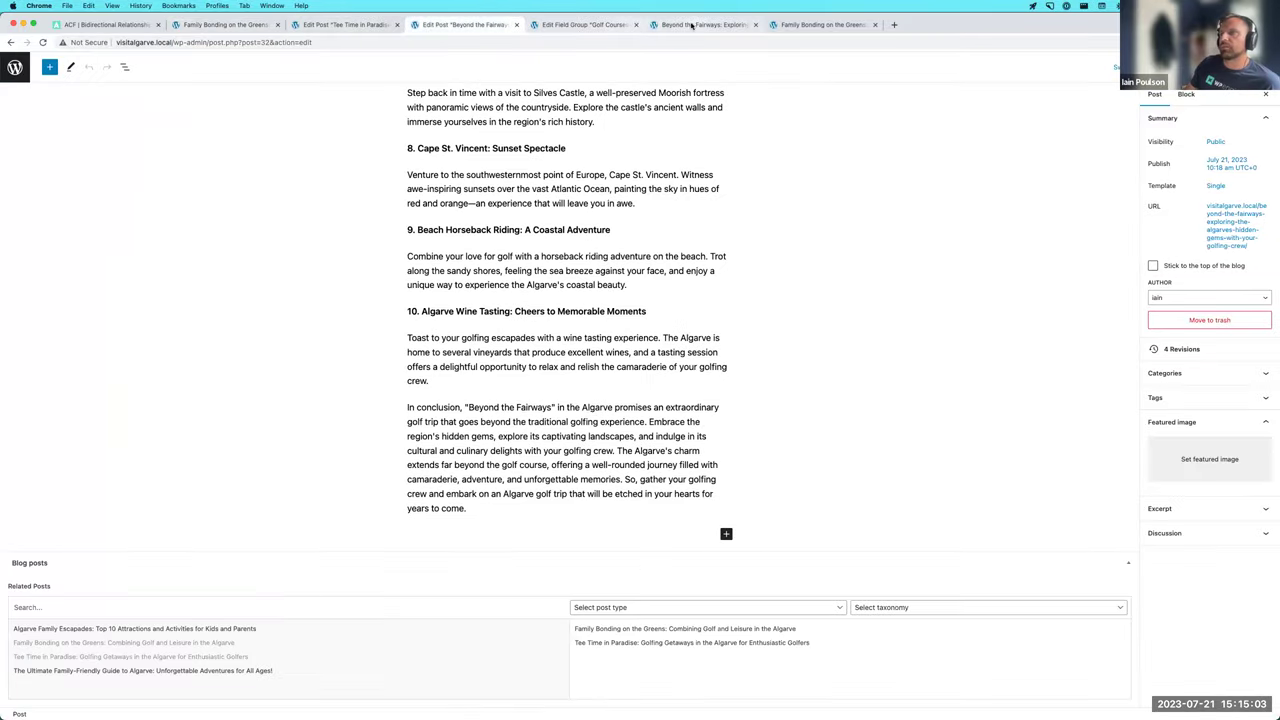
click(691, 26)
click(374, 100)
scroll(428, 333, down, 10)
scroll(428, 333, down, 2)
click(375, 382)
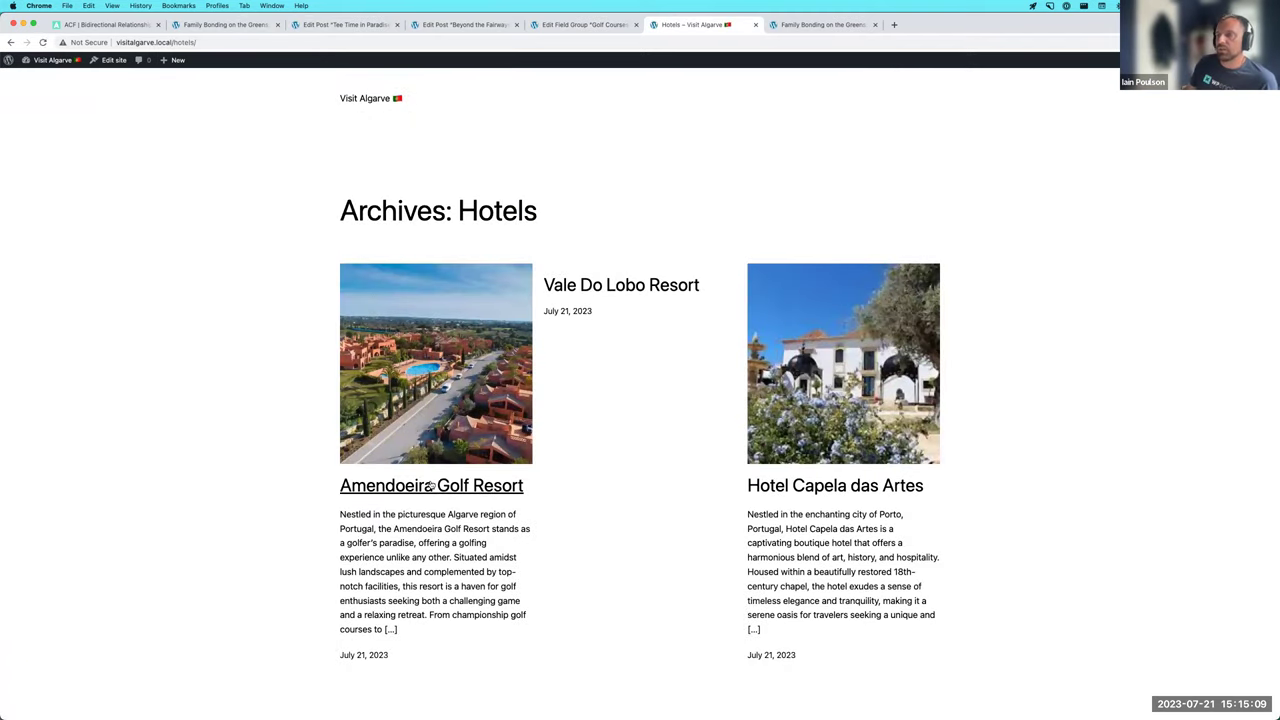
- Open the Amendoeira Golf Resort hotel page and examine its Nearby Attractions and Nearby Golf Courses sections
click(430, 486)
scroll(334, 320, down, 5)
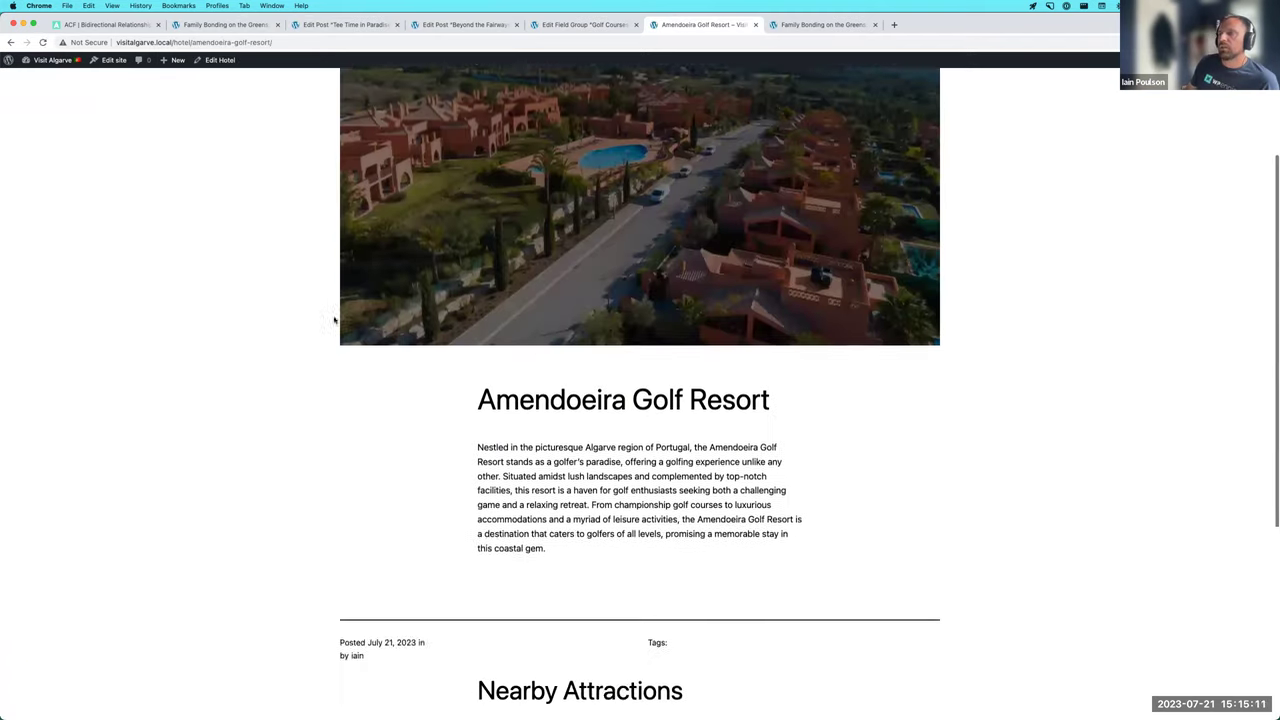
scroll(334, 320, up, 2)
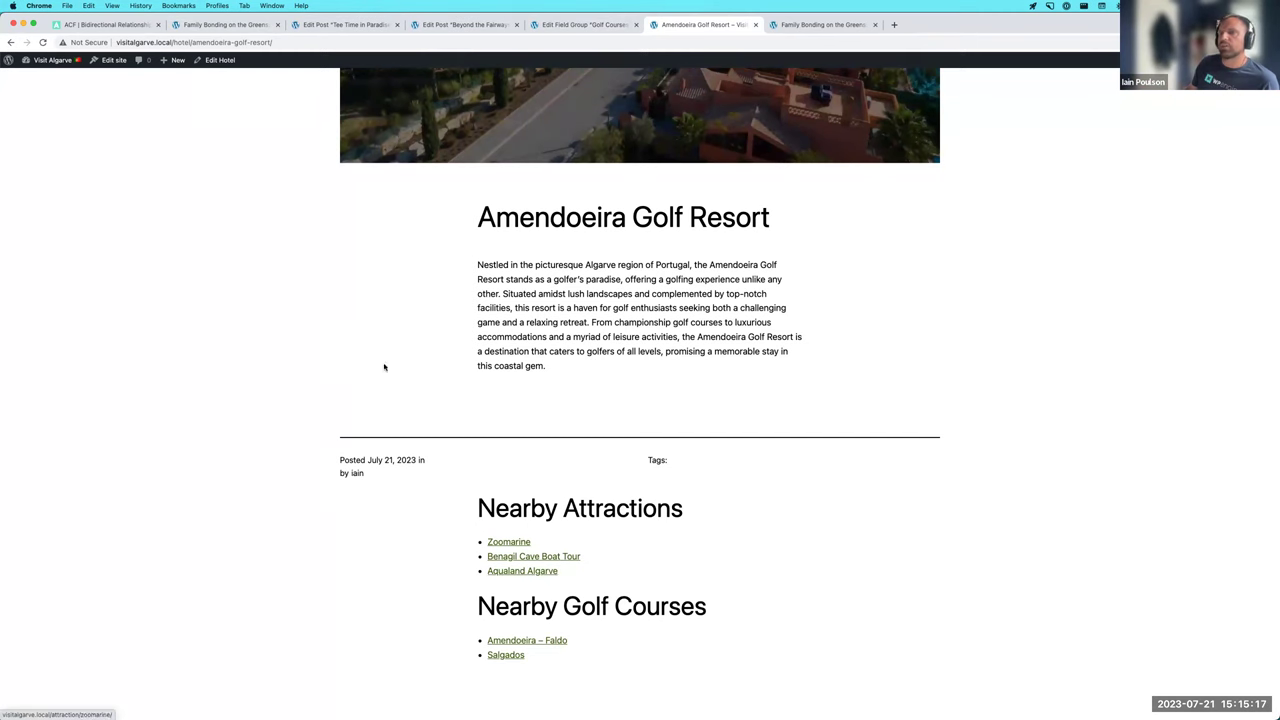
- Open the Amendoeira Golf Resort hotel for editing and compare its relationship fields with the Golf Courses field group's settings and location rules
click(222, 63)
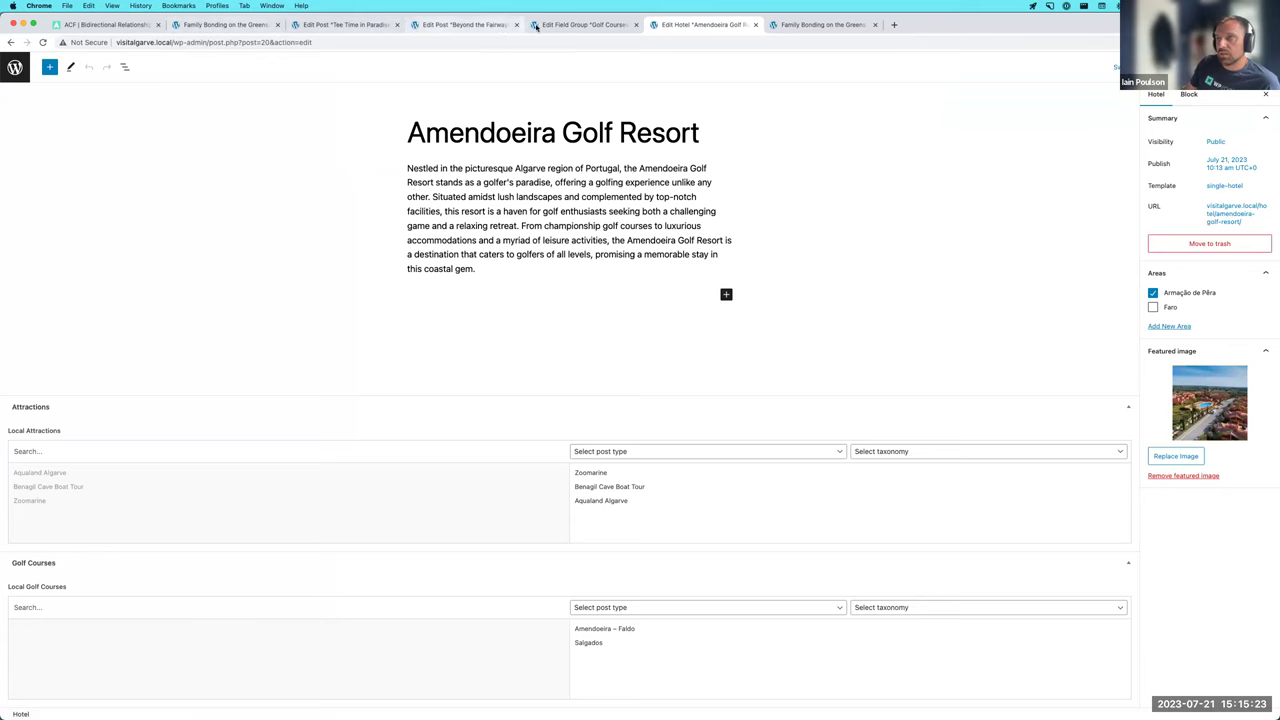
click(585, 24)
scroll(178, 261, up, 2)
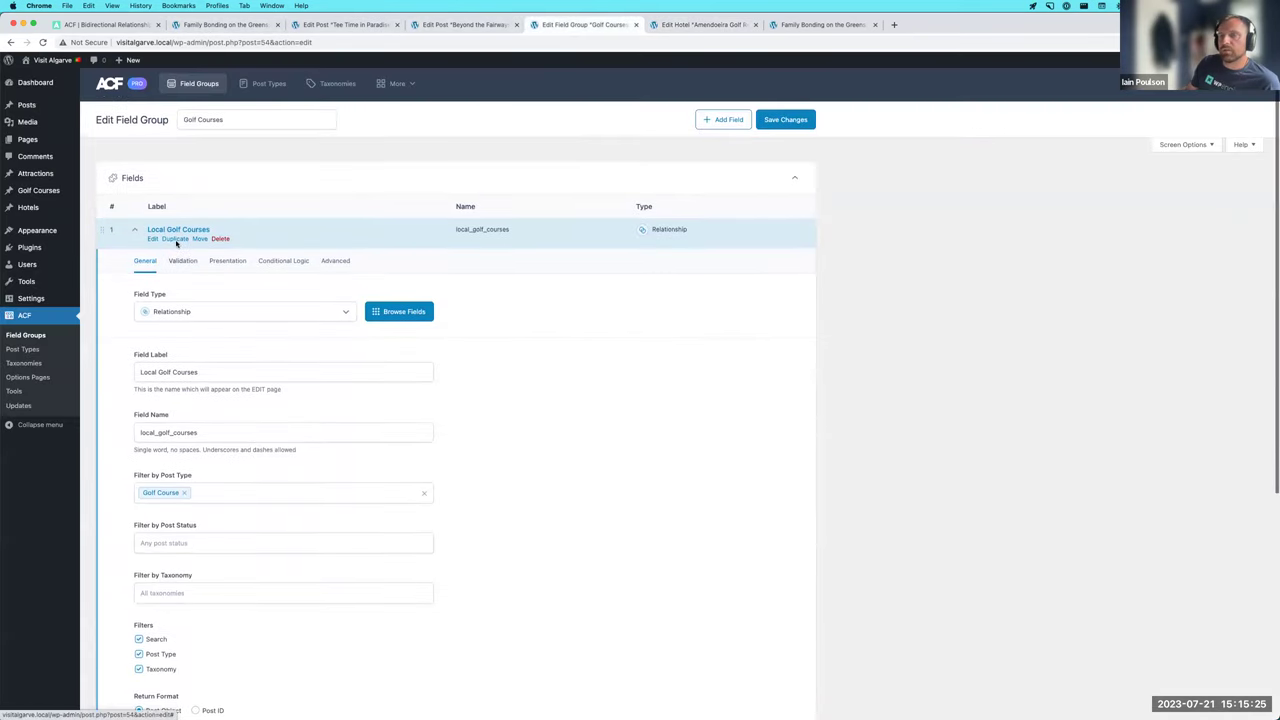
scroll(171, 224, down, 5)
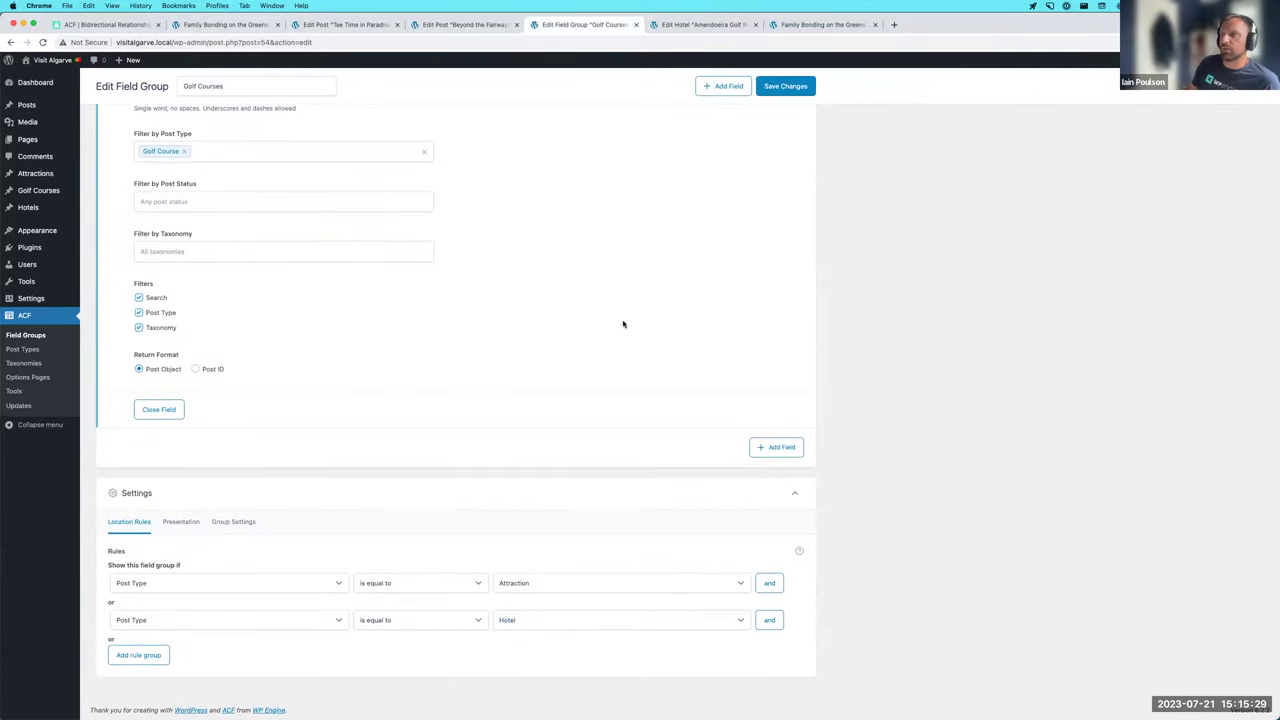
click(692, 26)
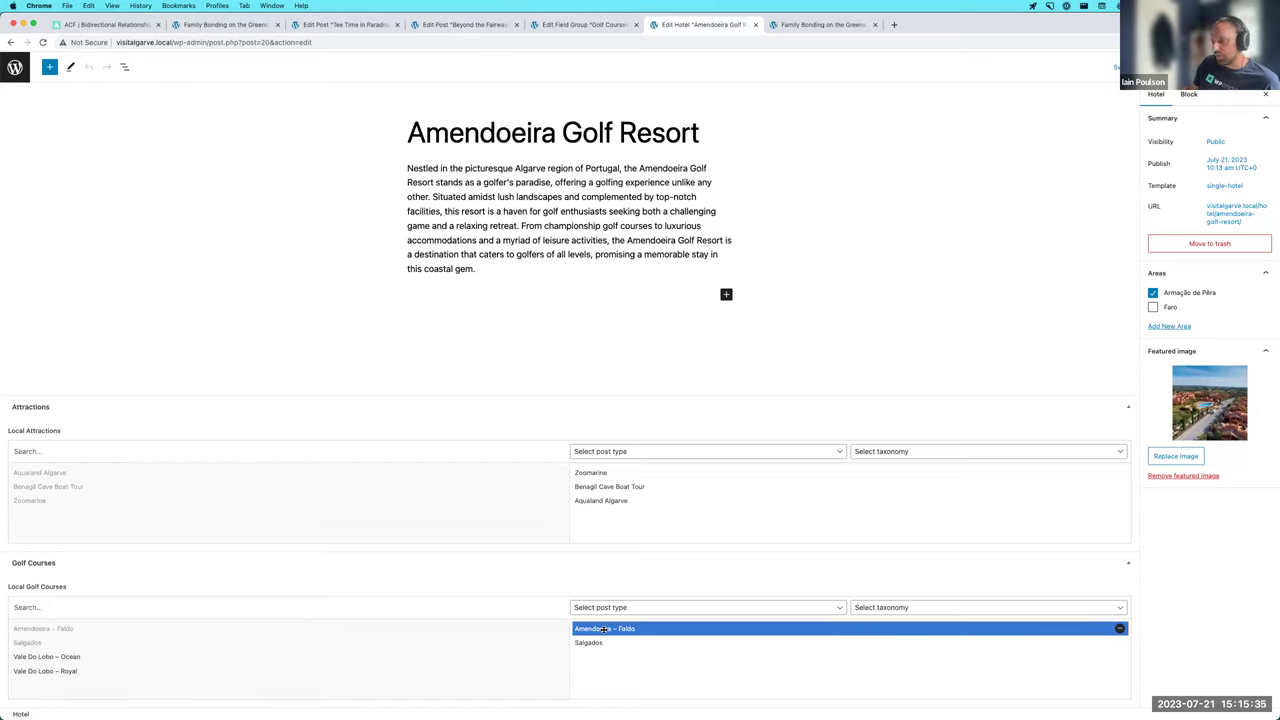
- Return to the Golf Courses field group and view the Local Golf Courses field's bidirectional target
click(578, 24)
scroll(307, 314, up, 5)
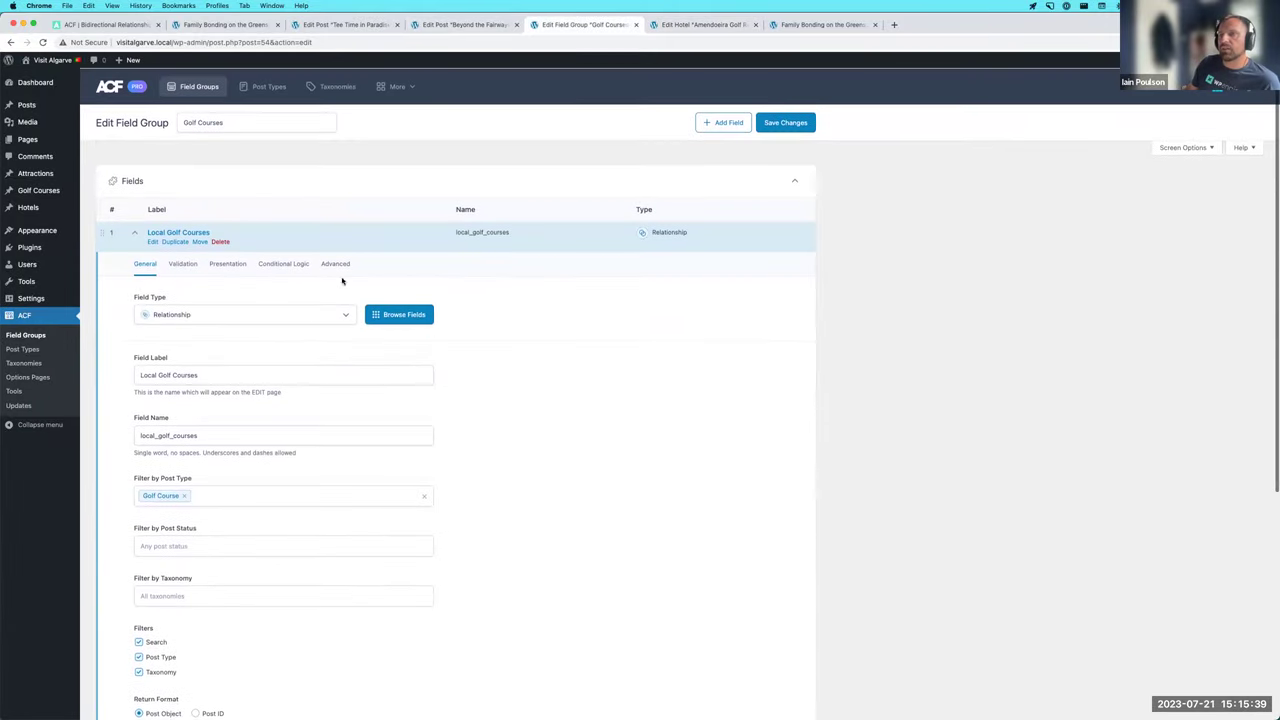
click(335, 263)
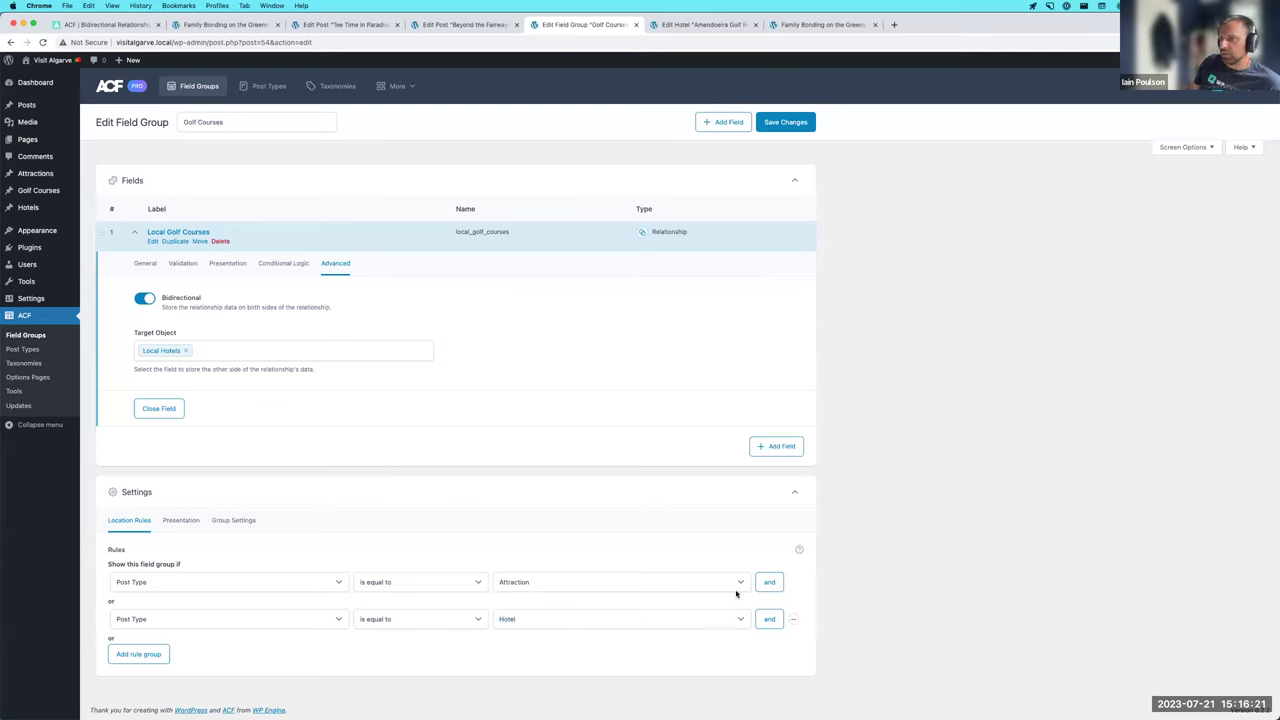
- Remove the Attraction location rule from the Golf Courses field group and save the changes
click(792, 582)
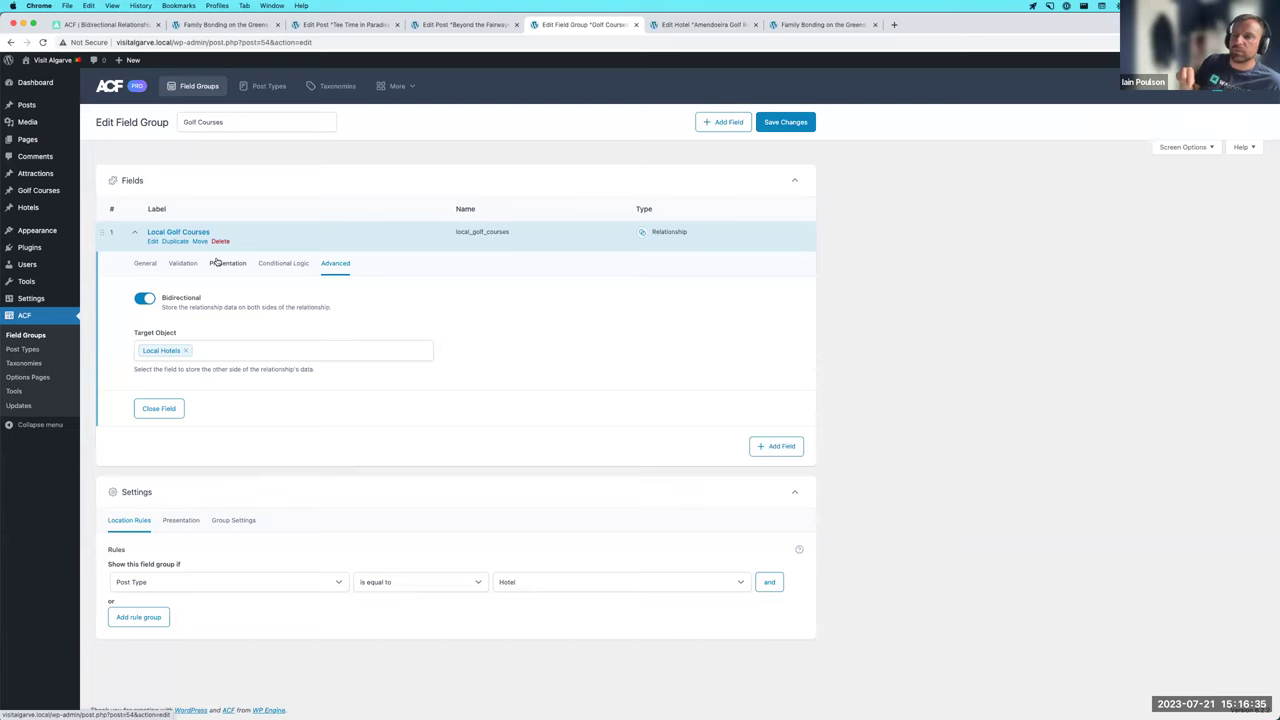
click(785, 122)
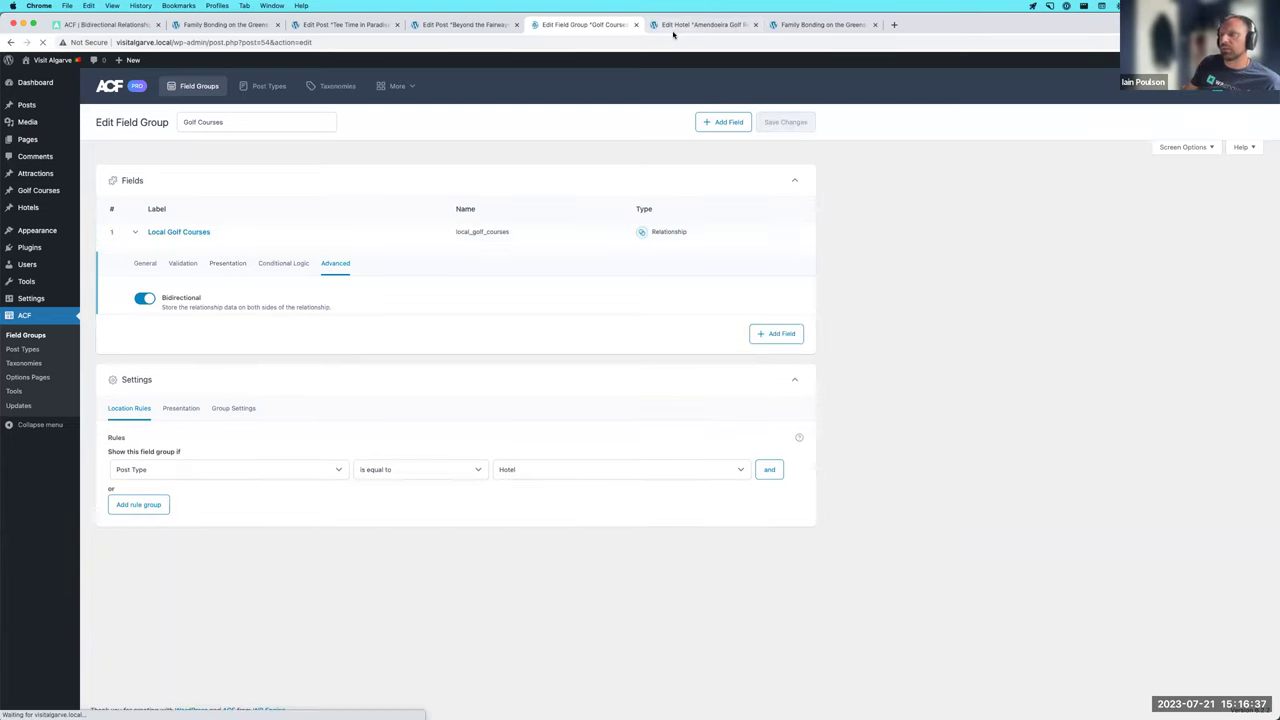
- Update the Amendoeira Golf Resort hotel and view its front-end page down to the Nearby Attractions and Nearby Golf Courses lists
click(675, 28)
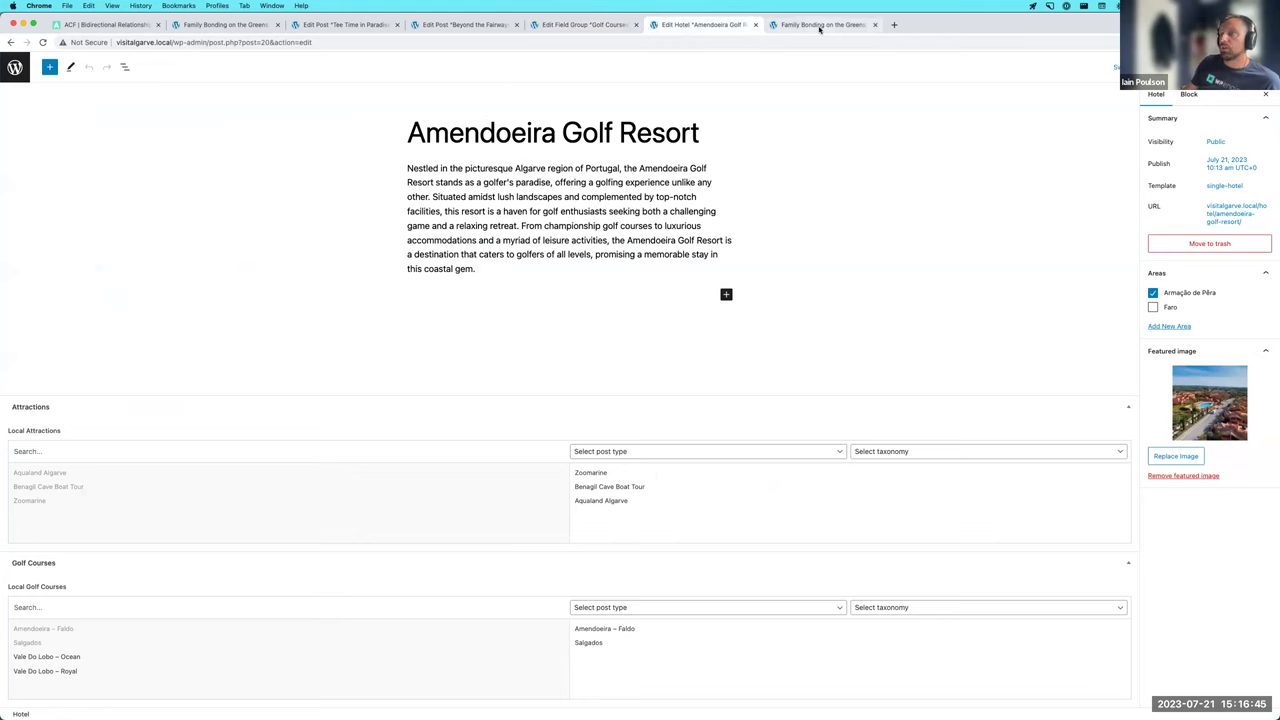
click(570, 25)
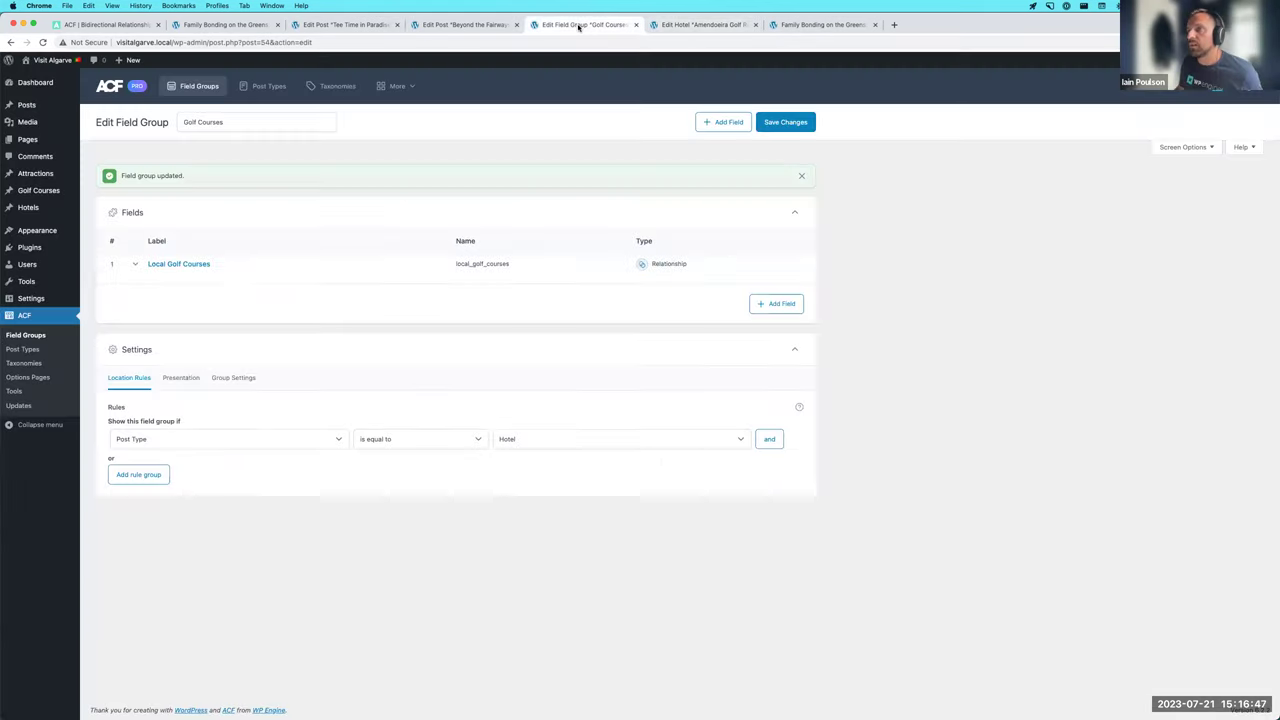
click(664, 30)
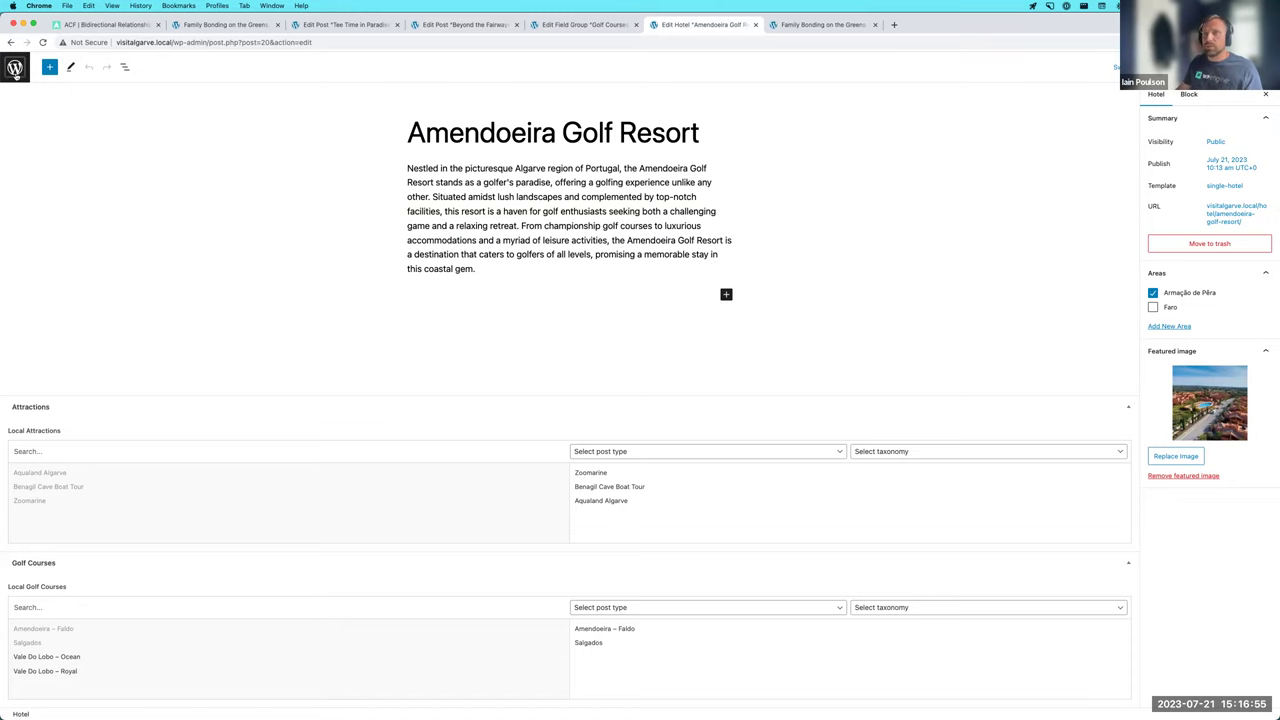
click(1112, 67)
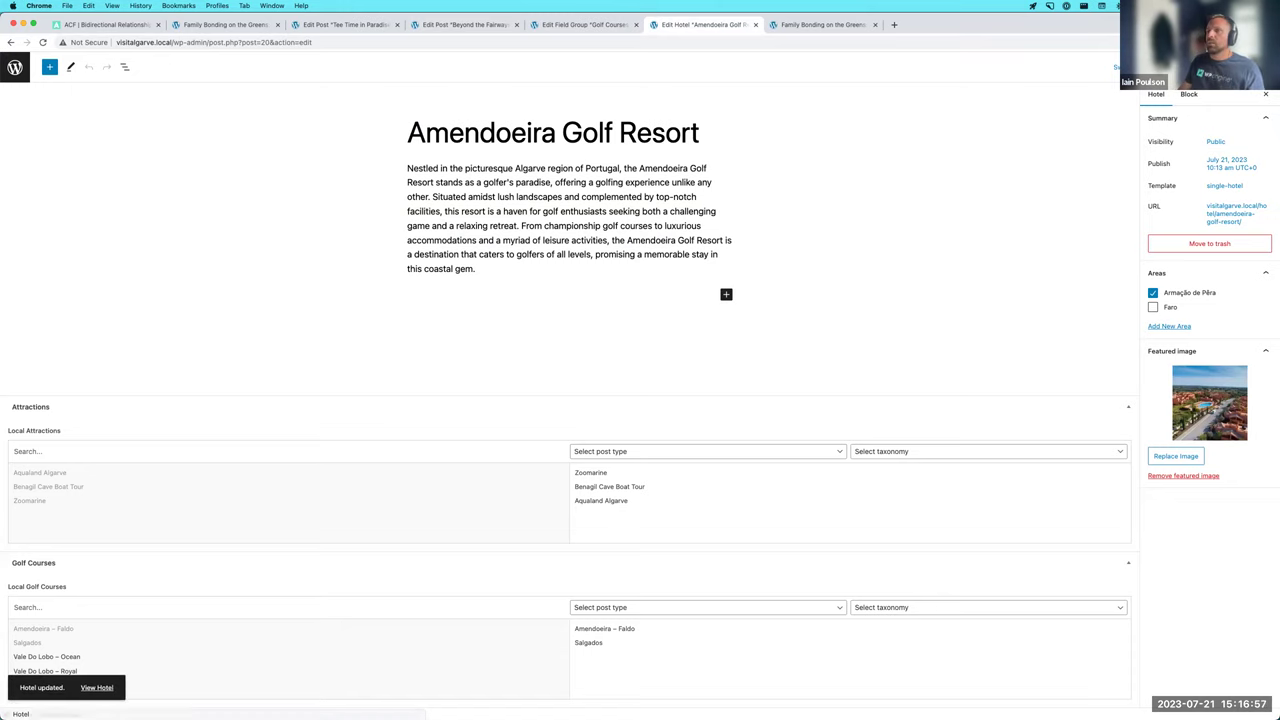
click(92, 688)
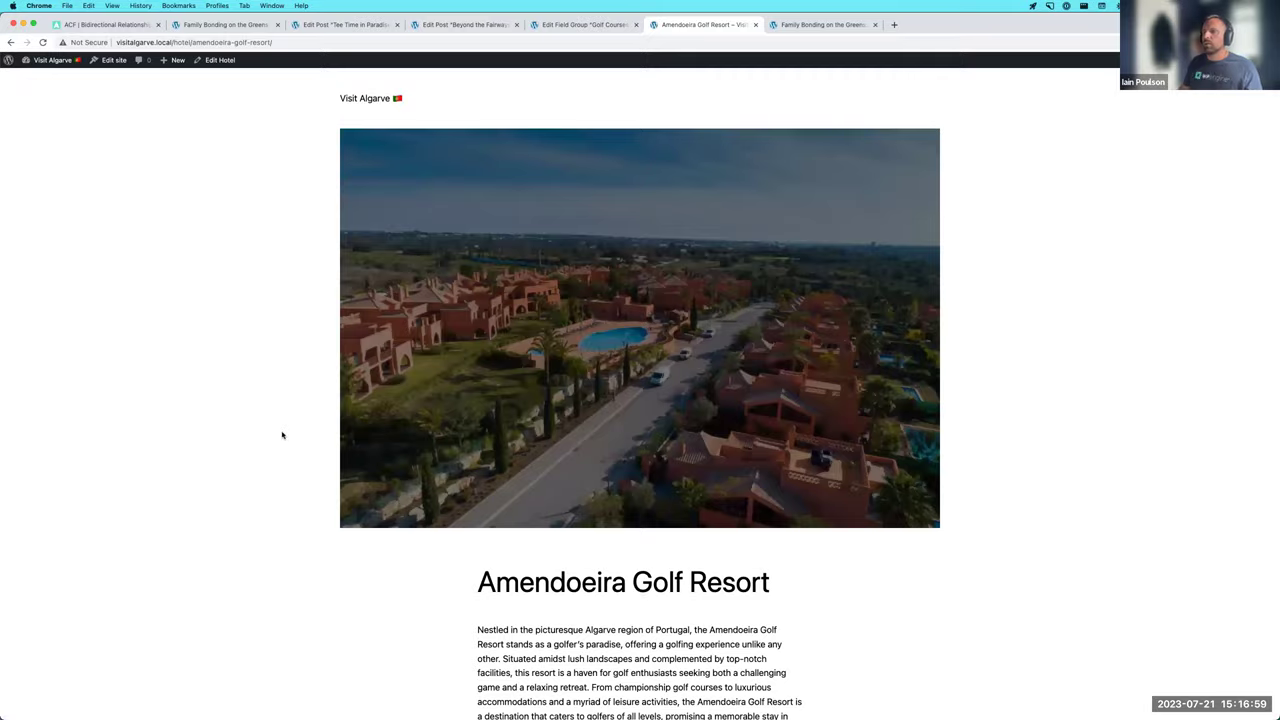
scroll(280, 434, down, 5)
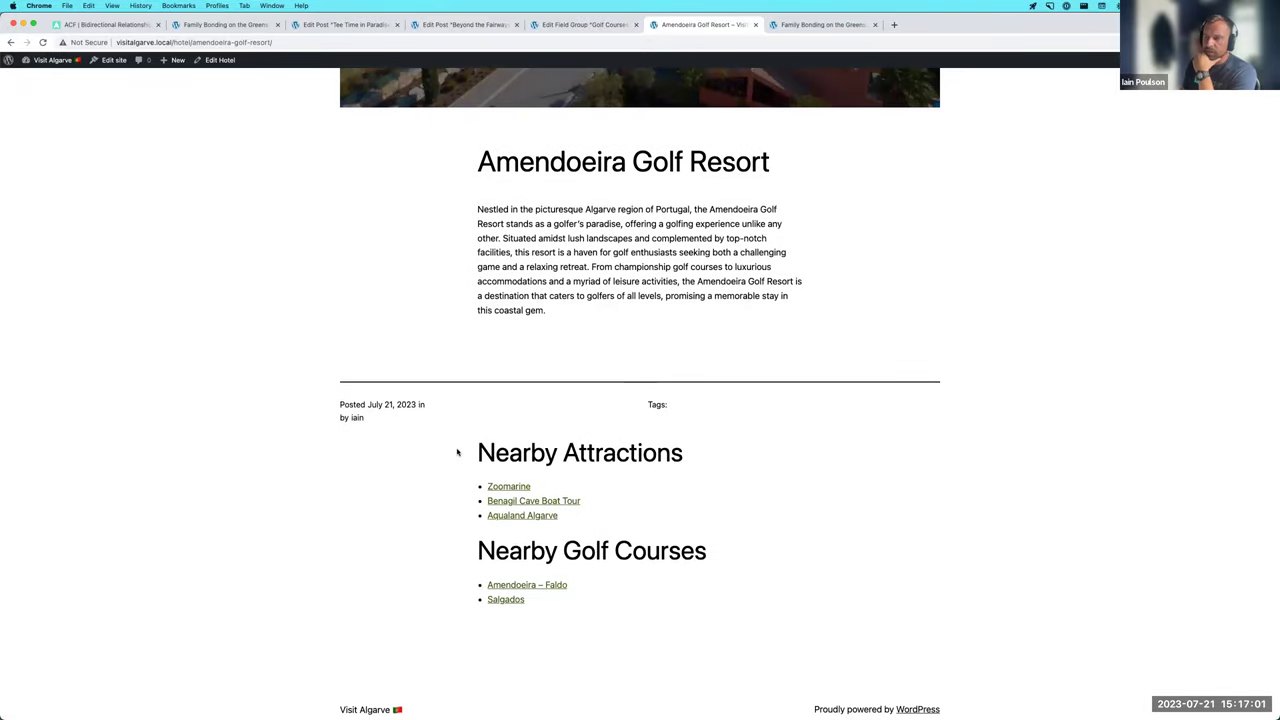
- Follow the hotel page's Amendoeira – Faldo link and open that golf course for editing to inspect its Local Hotels field
click(506, 586)
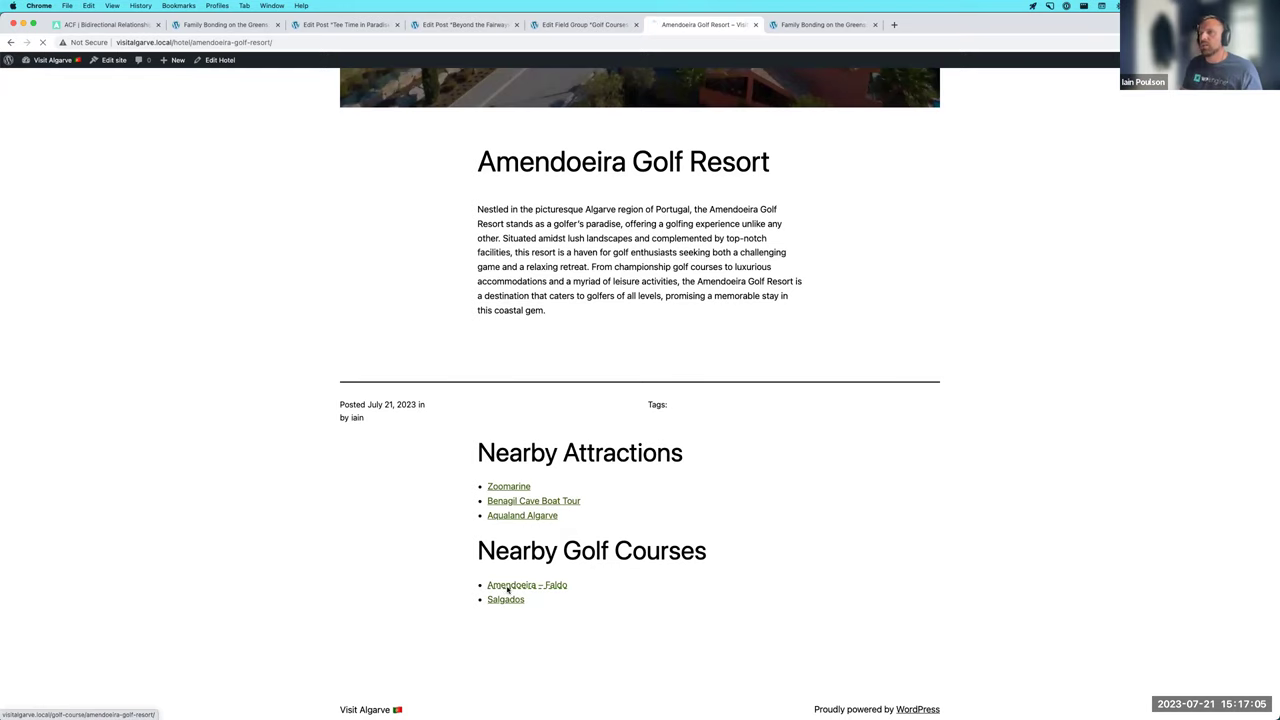
scroll(418, 289, down, 7)
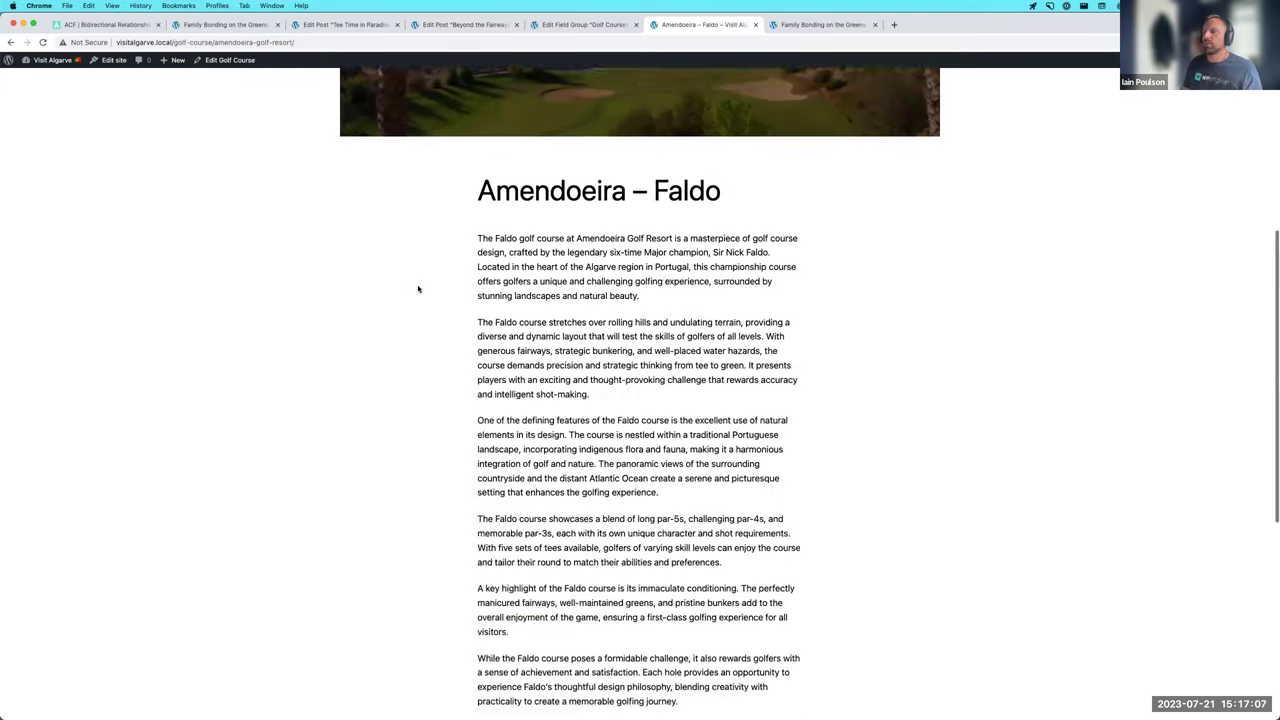
click(230, 60)
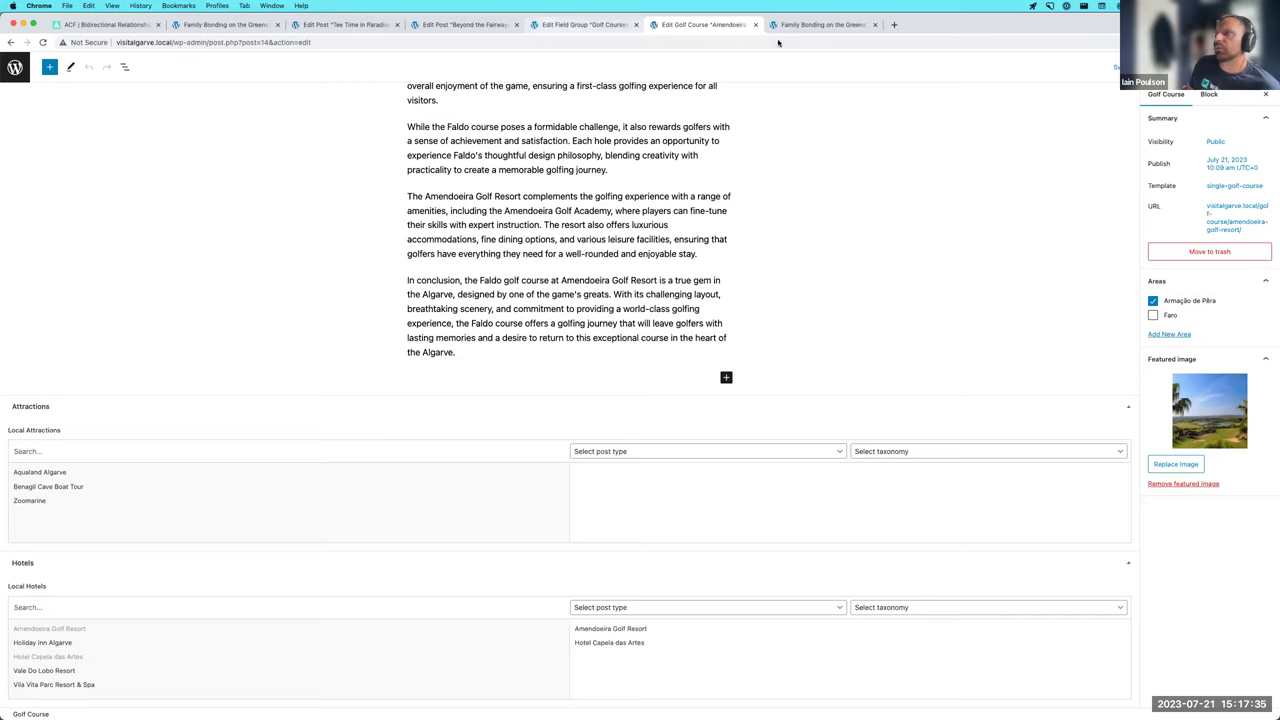
- Open the WordPress dashboard in a new browser tab and start a new ACF field group titled Test
click(849, 29)
shift+super+click(38, 78)
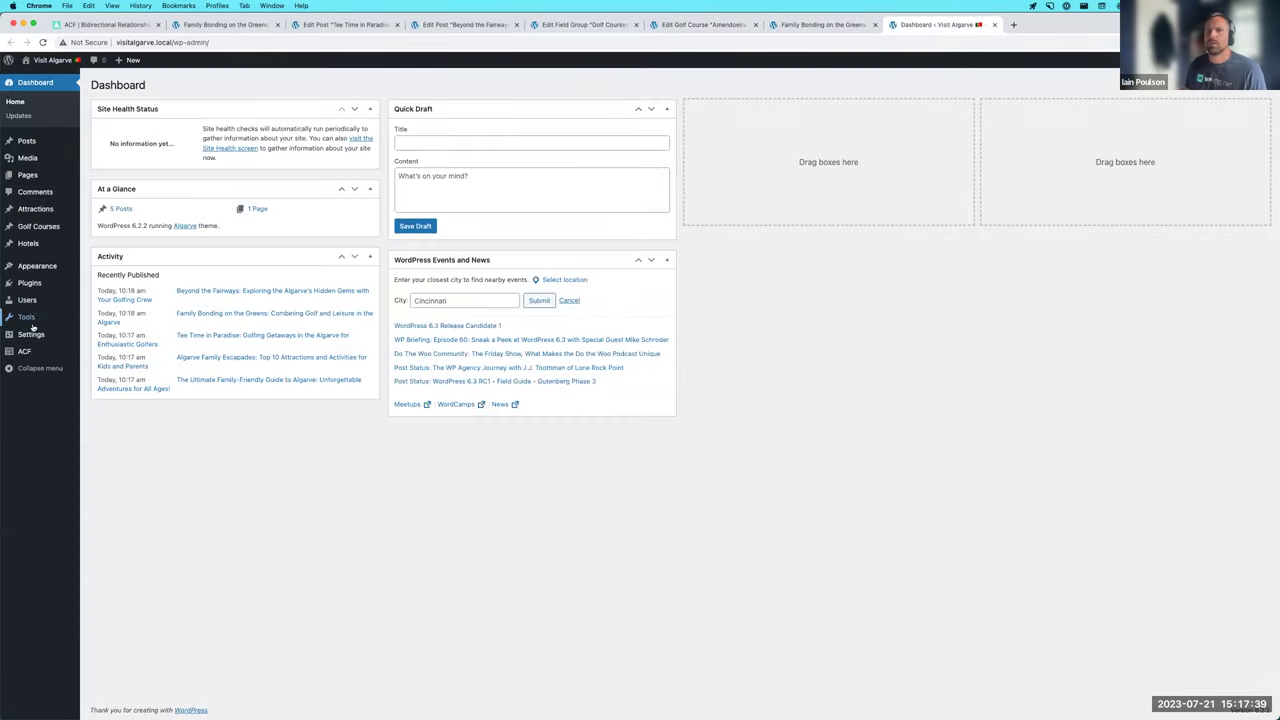
mouse_move(30, 351)
click(124, 356)
click(180, 122)
text(Test)
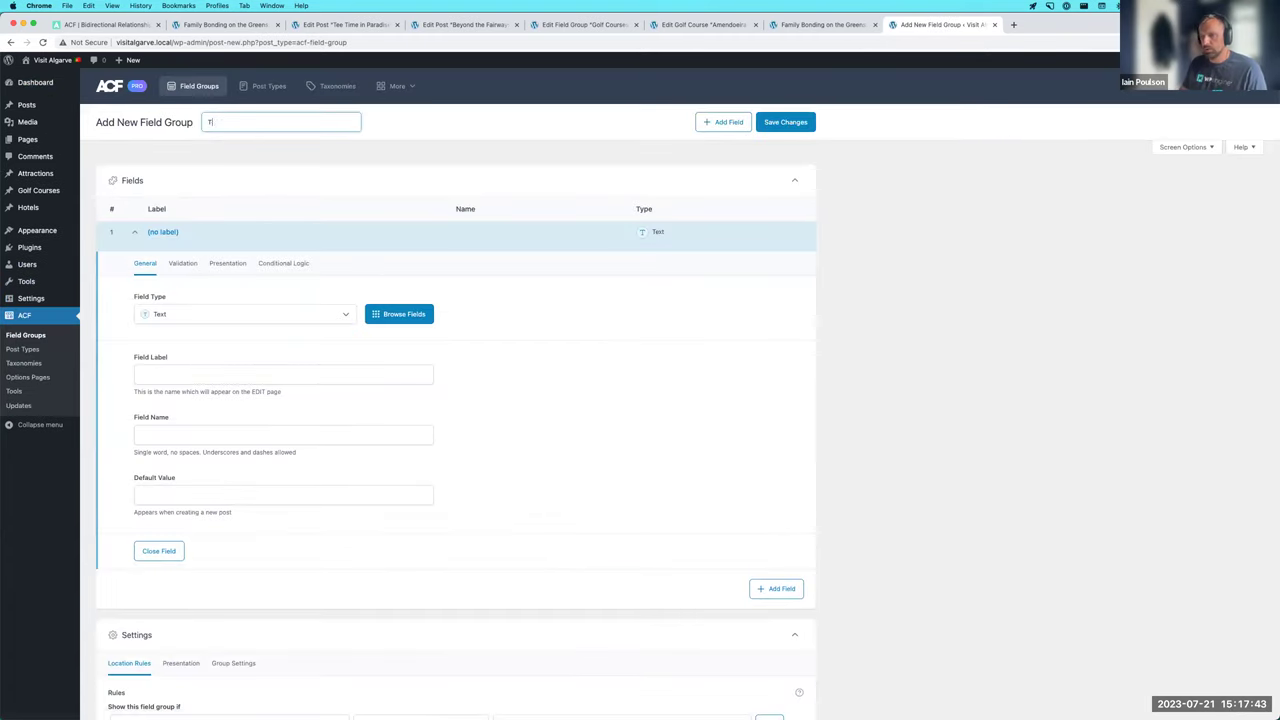
- Set the type of the Test group's first field to Post Object and look through its settings
click(243, 321)
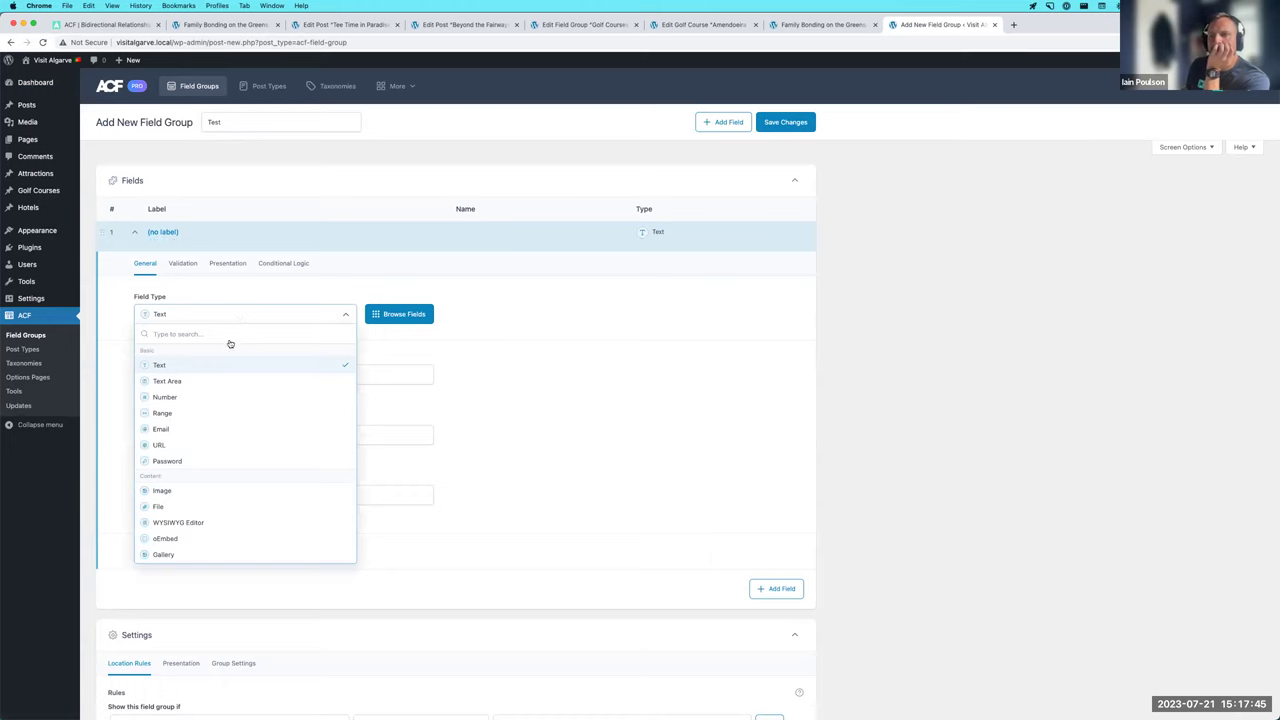
scroll(225, 382, down, 3)
scroll(226, 382, down, 3)
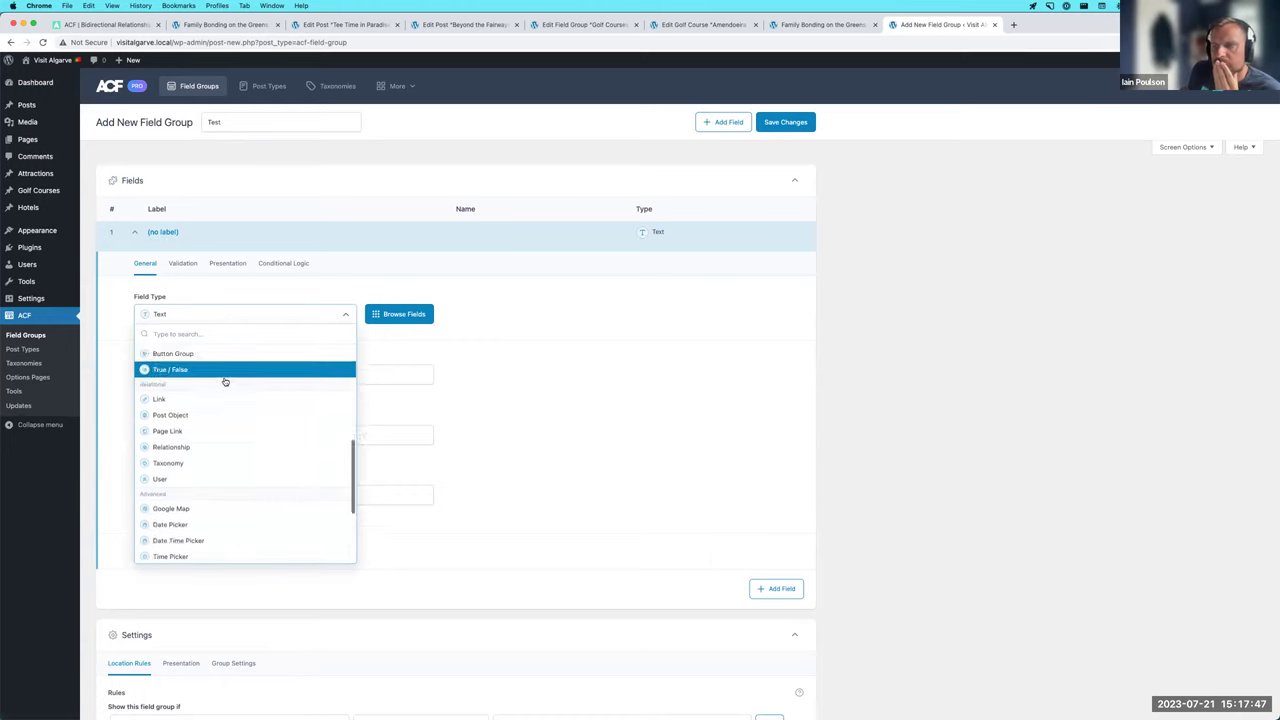
scroll(225, 385, up, 1)
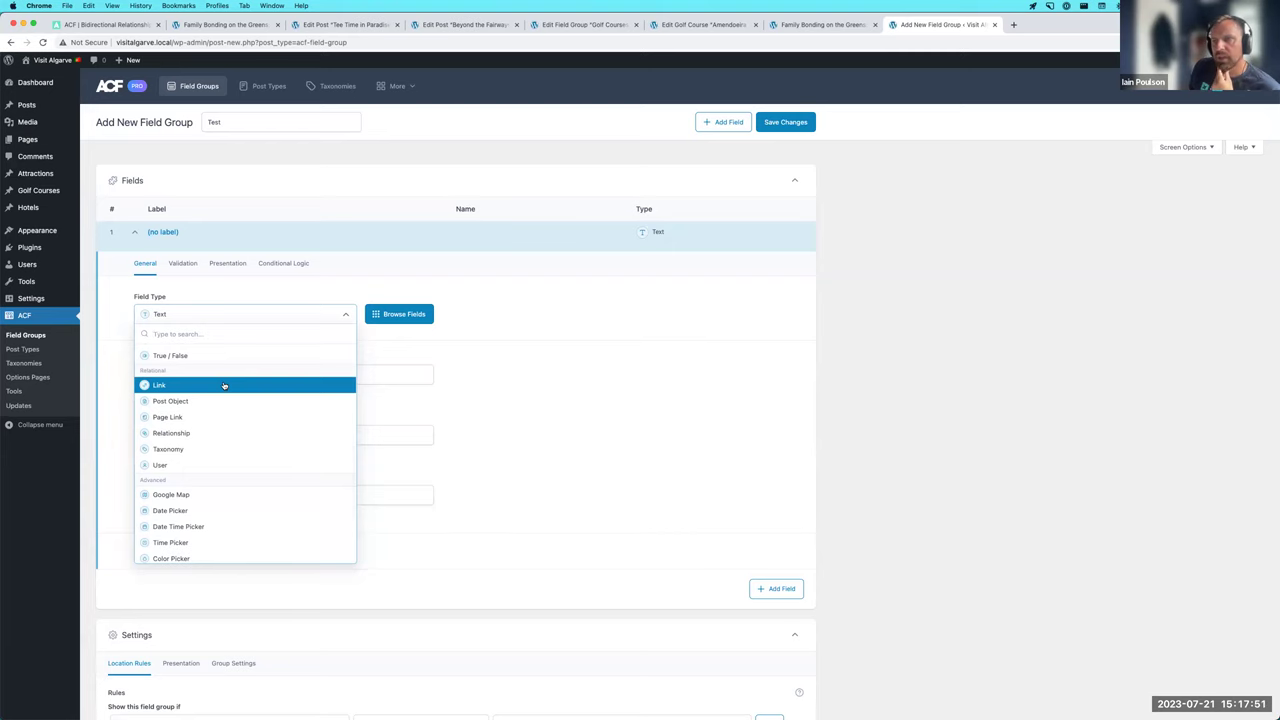
click(195, 403)
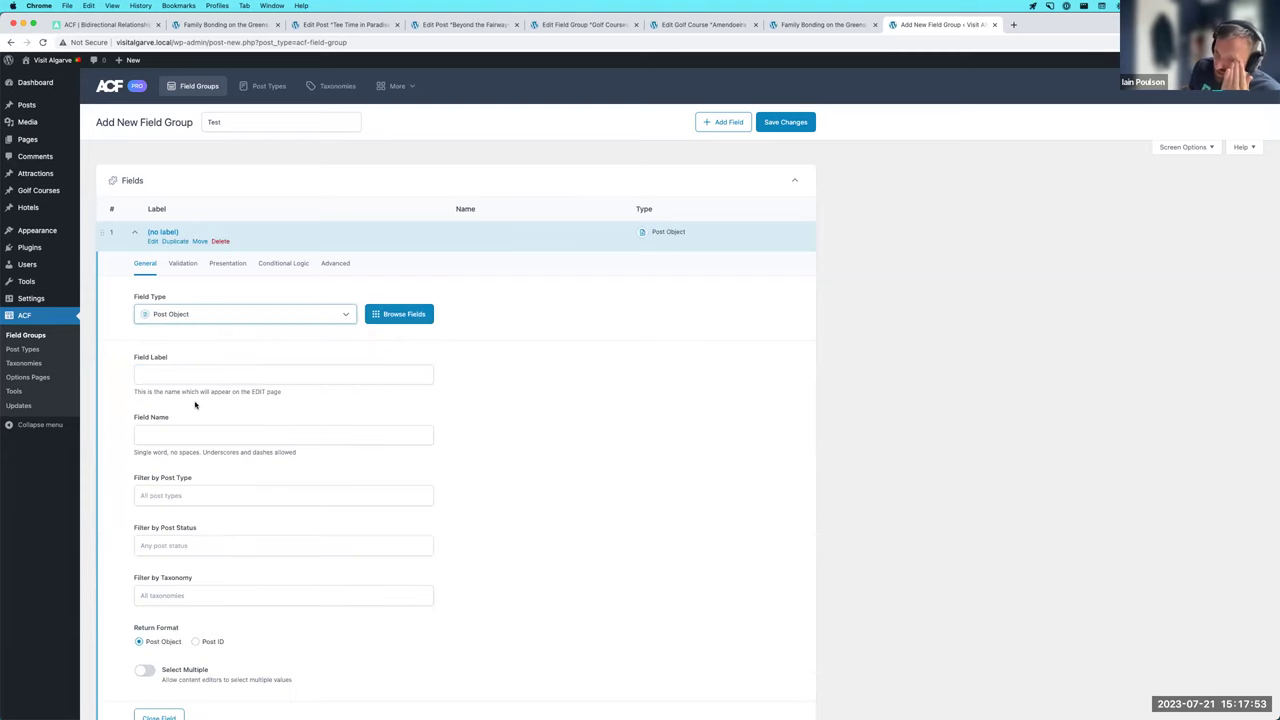
scroll(195, 388, down, 1)
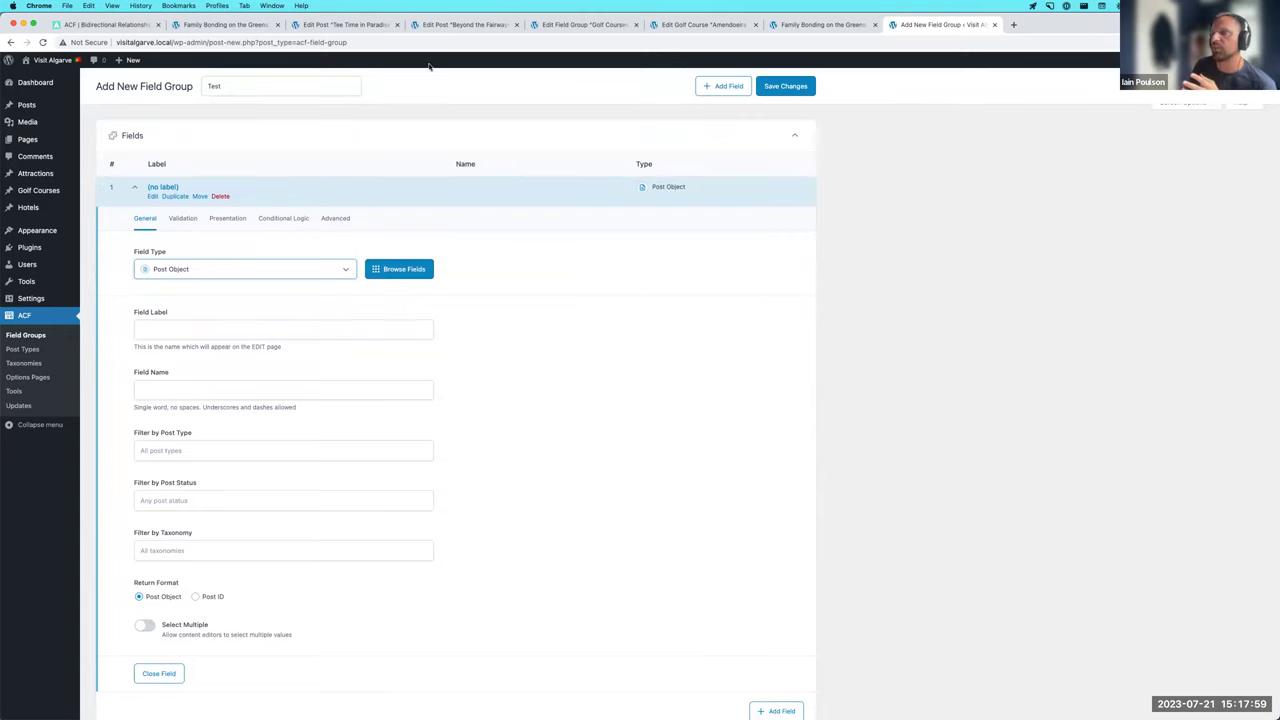
- Check the Related Posts field in the Beyond the Fairways post and set the Test group's field type to User
click(588, 24)
click(452, 24)
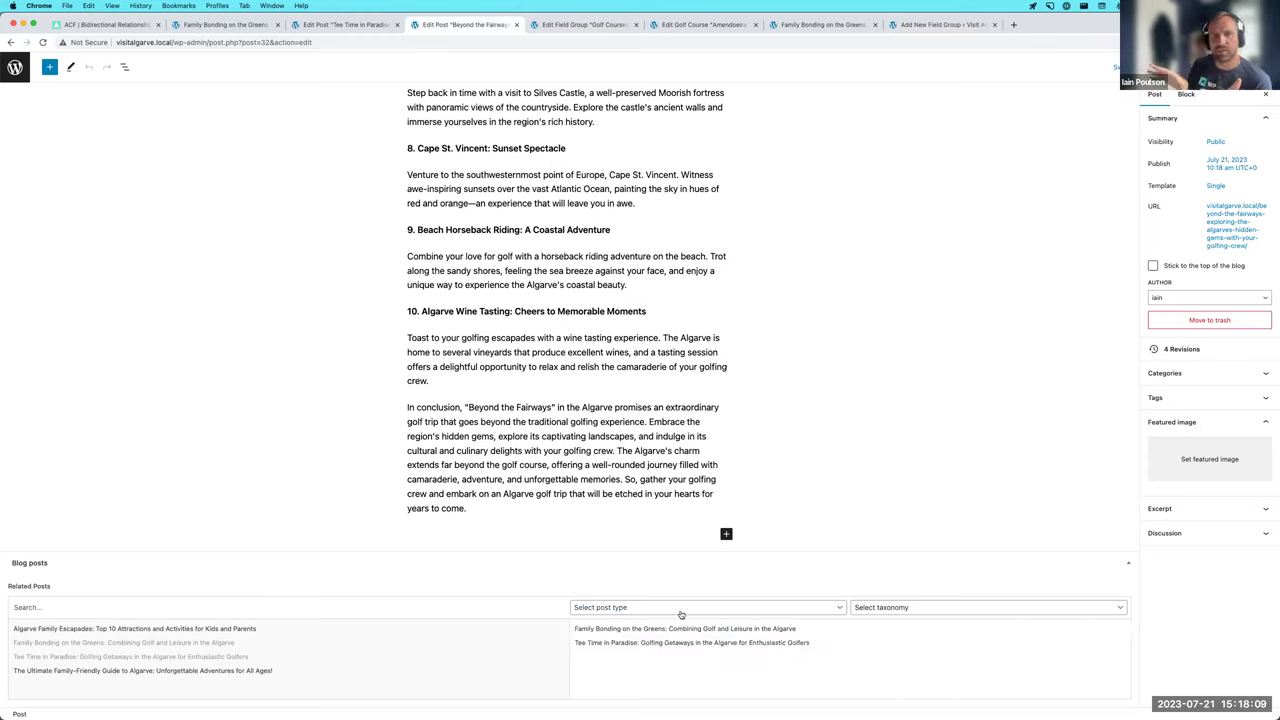
click(920, 25)
click(260, 272)
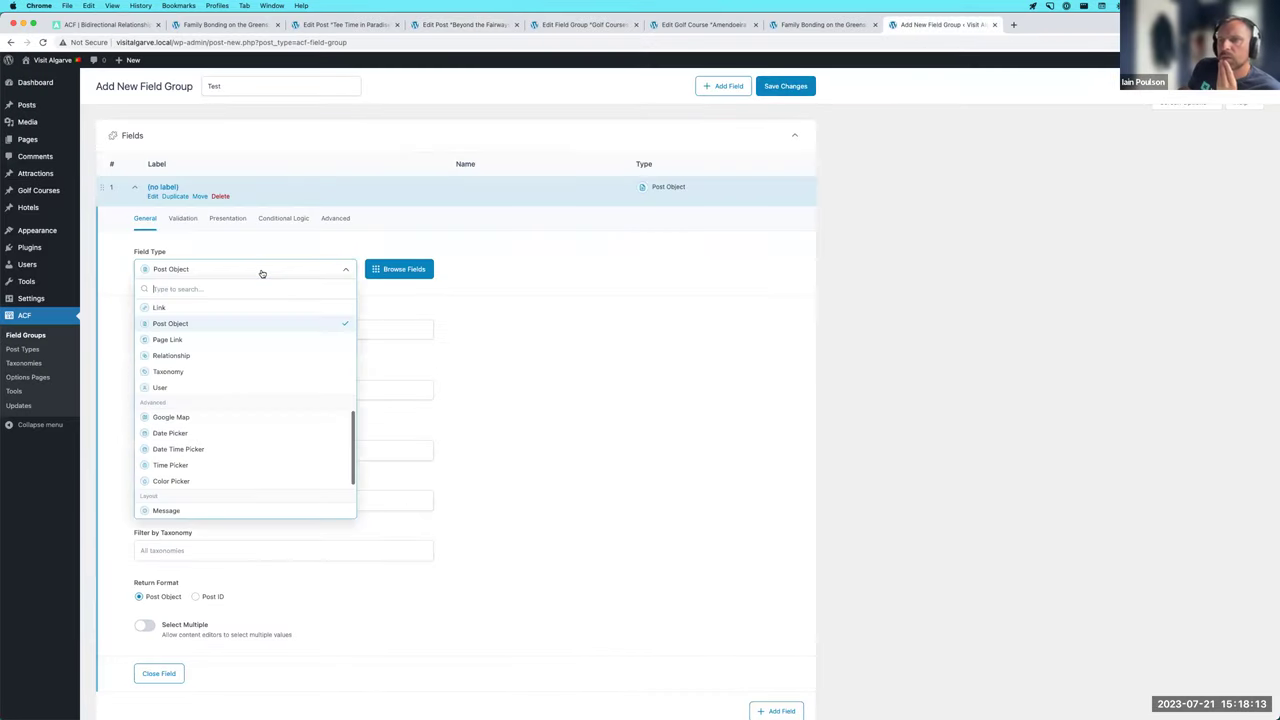
click(184, 388)
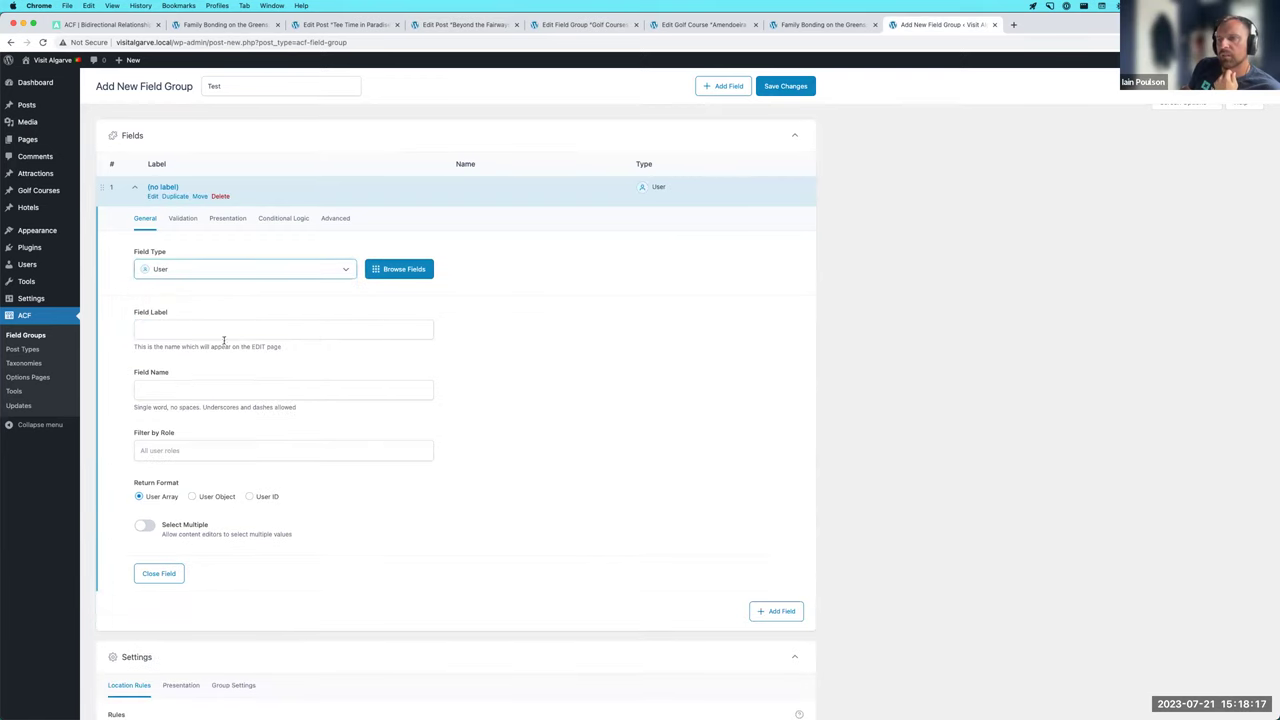
- Enable the Bidirectional option on the User field and look over the available target objects without choosing one
click(336, 218)
click(150, 297)
click(214, 353)
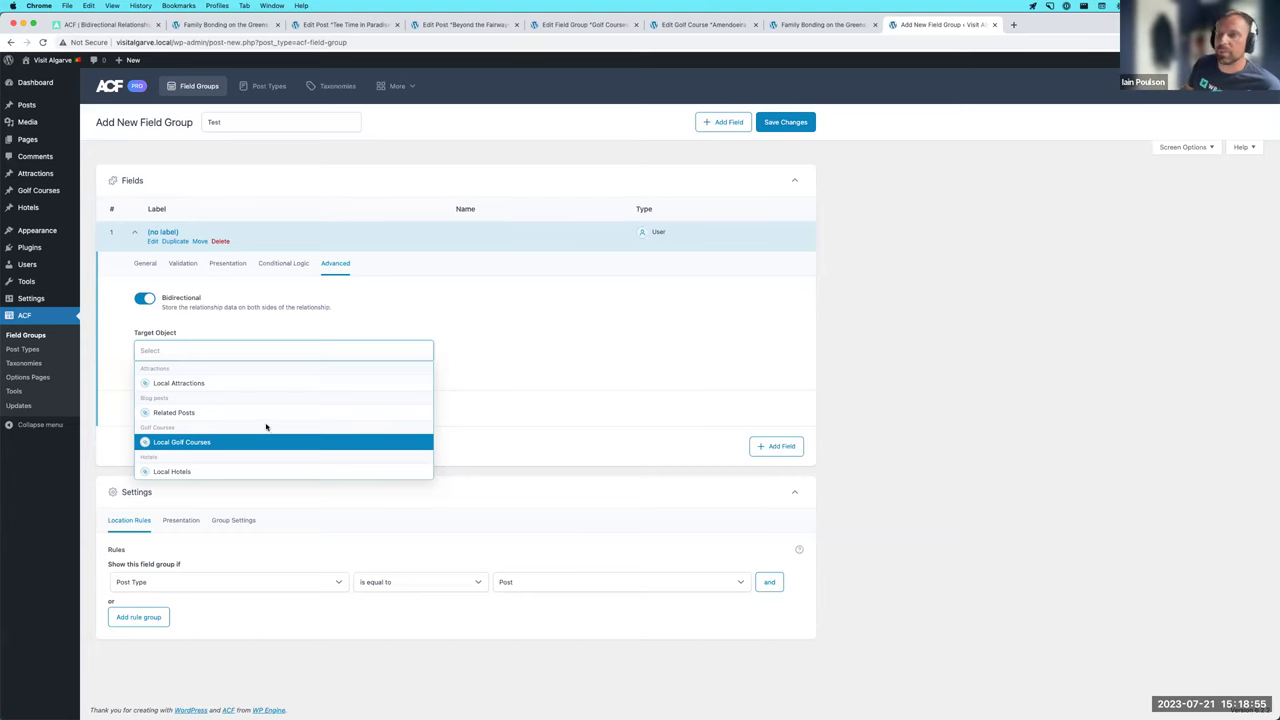
click(563, 346)
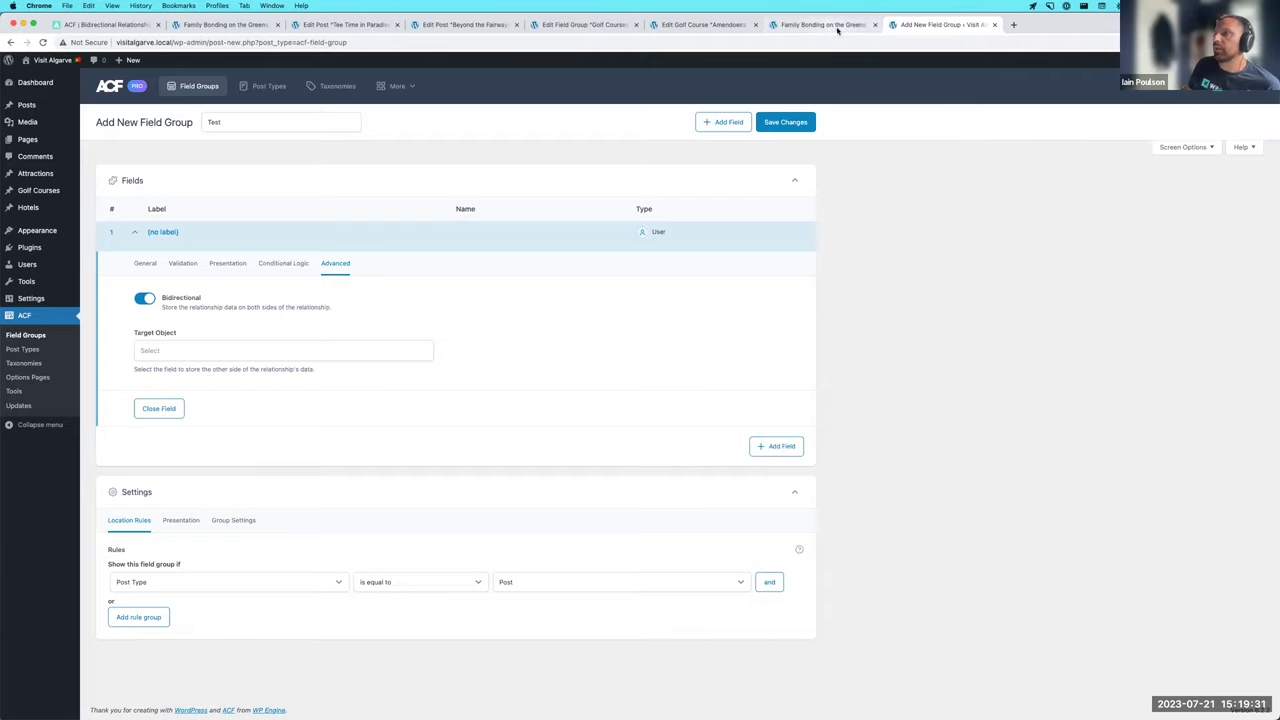
- Show the Related Posts section on the front-end Family Bonding on the Greens post
click(800, 26)
scroll(380, 224, down, 6)
scroll(380, 224, down, 10)
scroll(437, 214, up, 2)
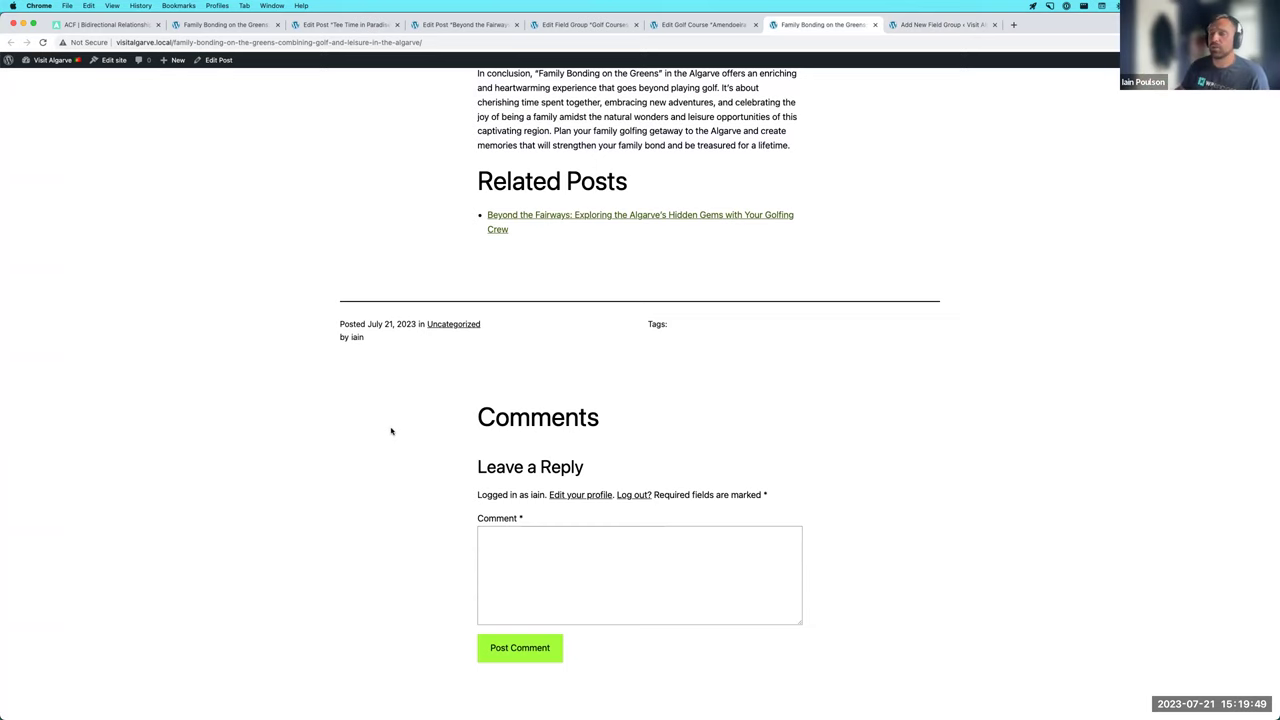
- Switch to PhpStorm and examine the get_field call for related_posts and the Related Posts heading in related-posts/template.php
key(super+Tab)
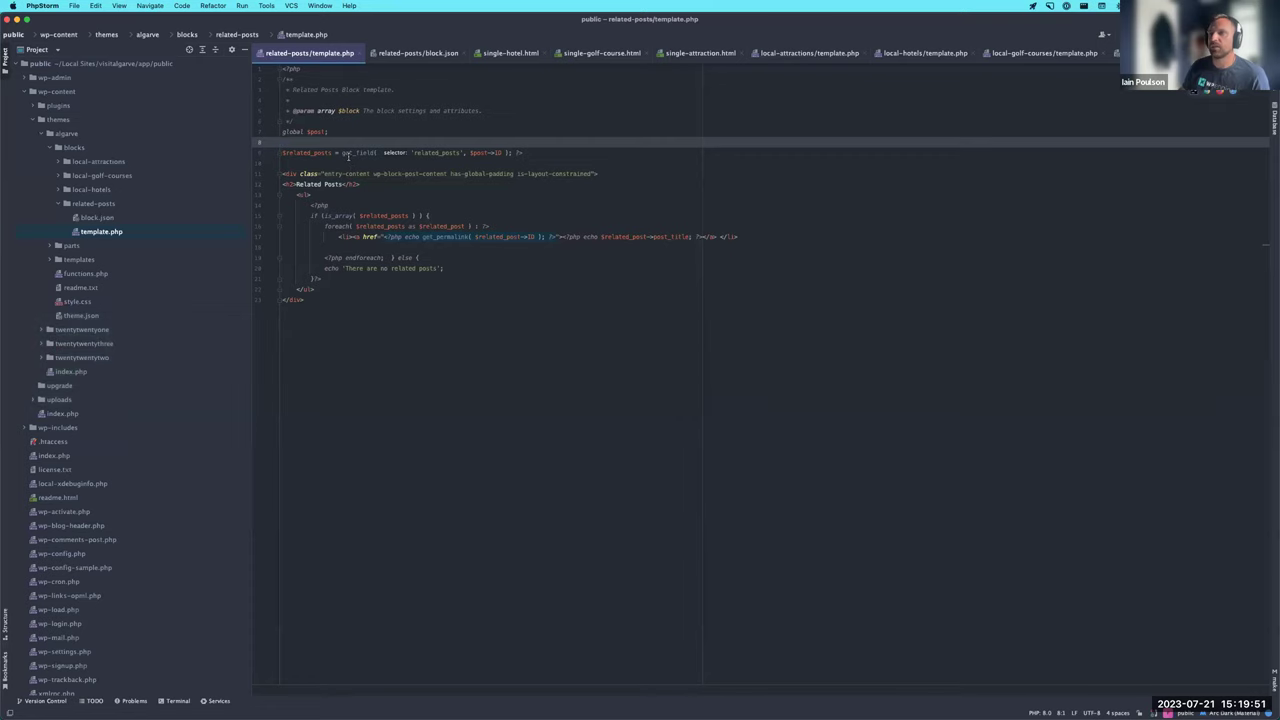
double_click(427, 152)
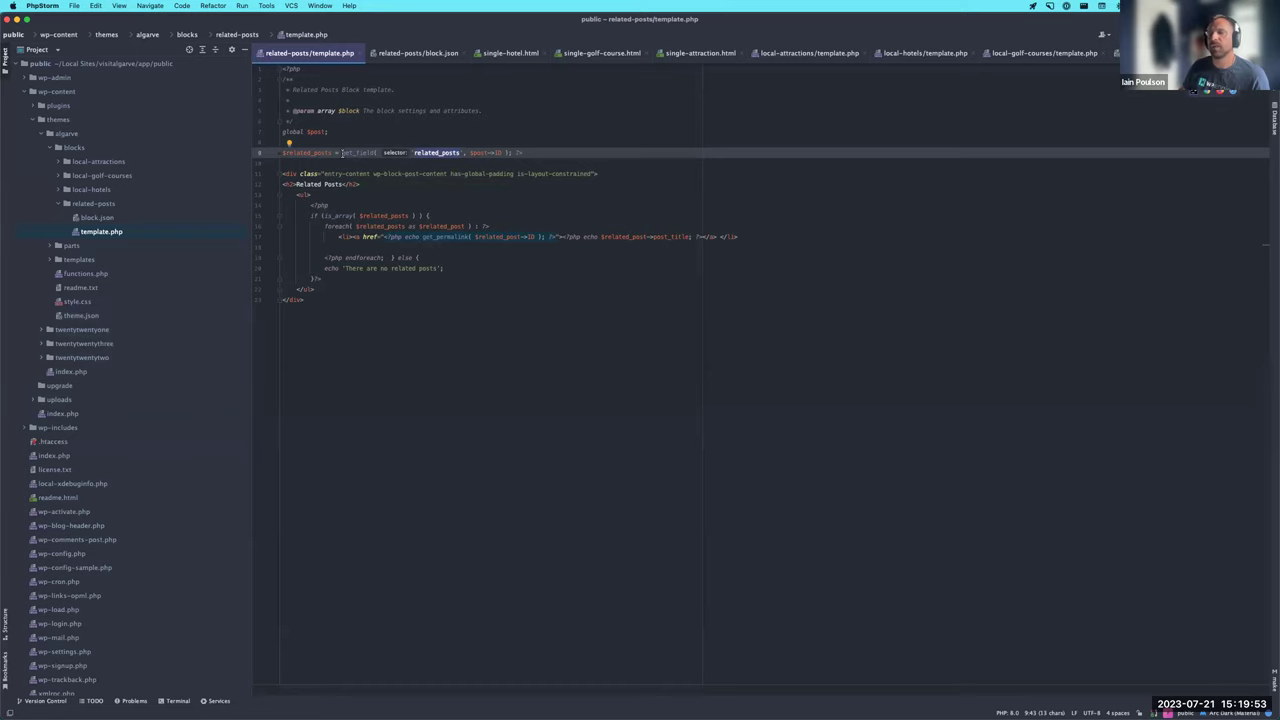
mouse_move(342, 153)
click(297, 184)
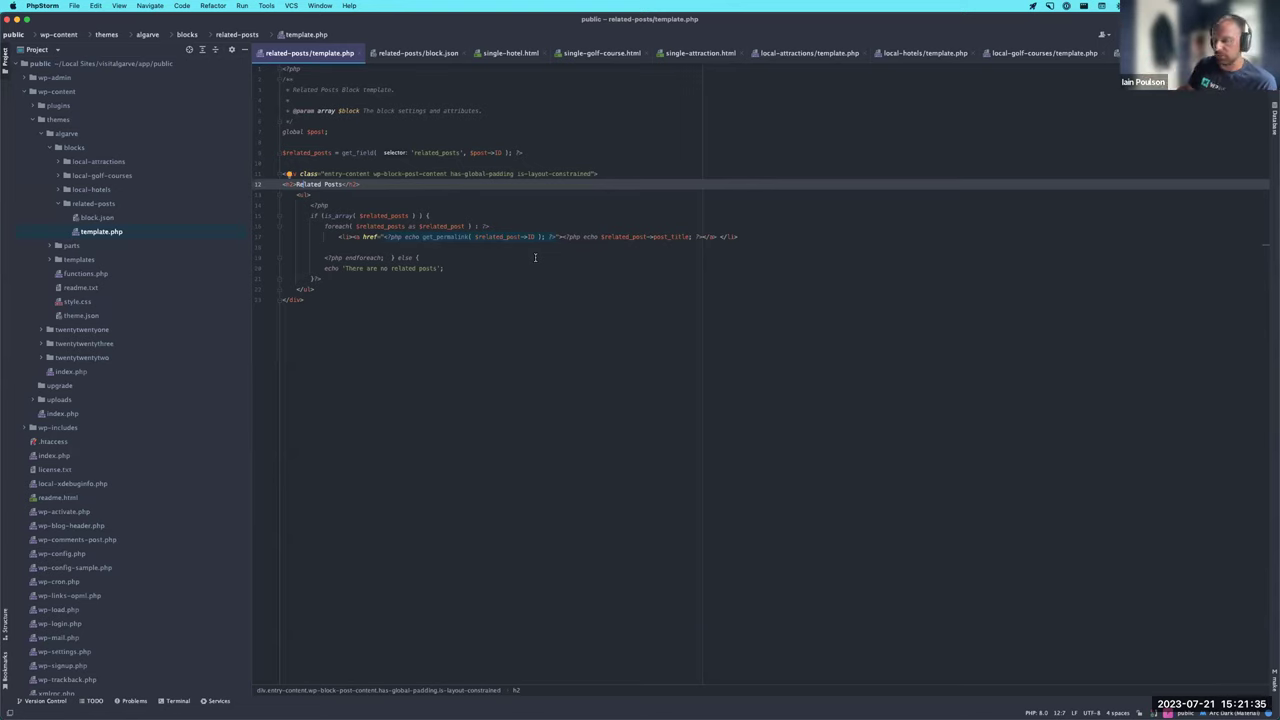
- Return to the unsaved Test field group in Chrome and review the User field's bidirectional target choices and general settings
key(super+Tab)
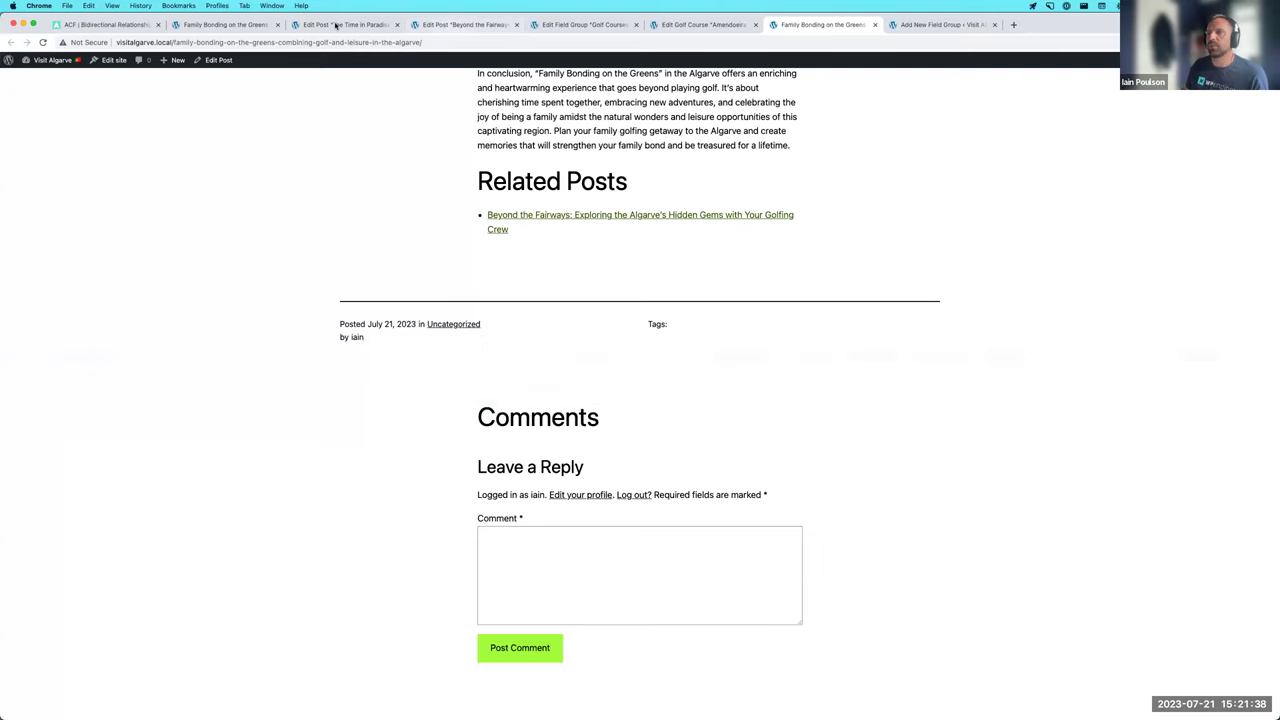
click(336, 25)
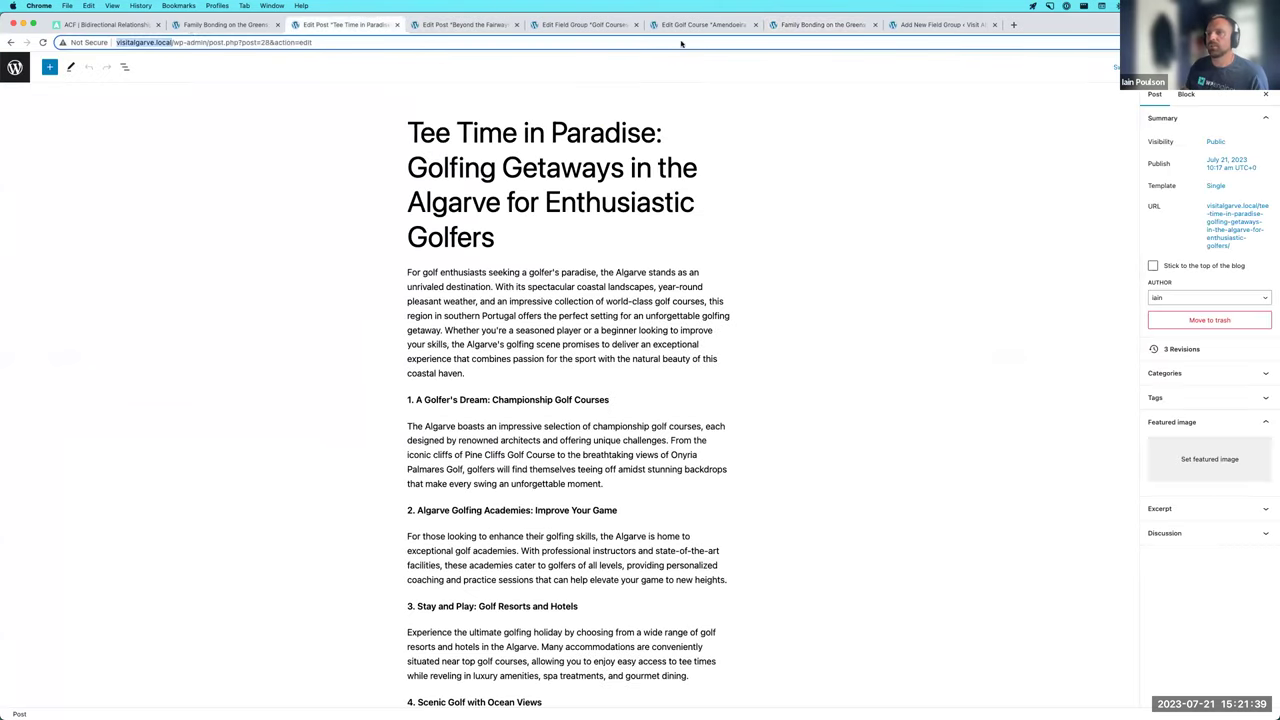
key(ctrl+shift+Tab)
key(ctrl+Tab)
key(ctrl+Tab)
key(ctrl+Tab)
key(ctrl+Tab)
key(ctrl+Tab)
key(ctrl+Tab)
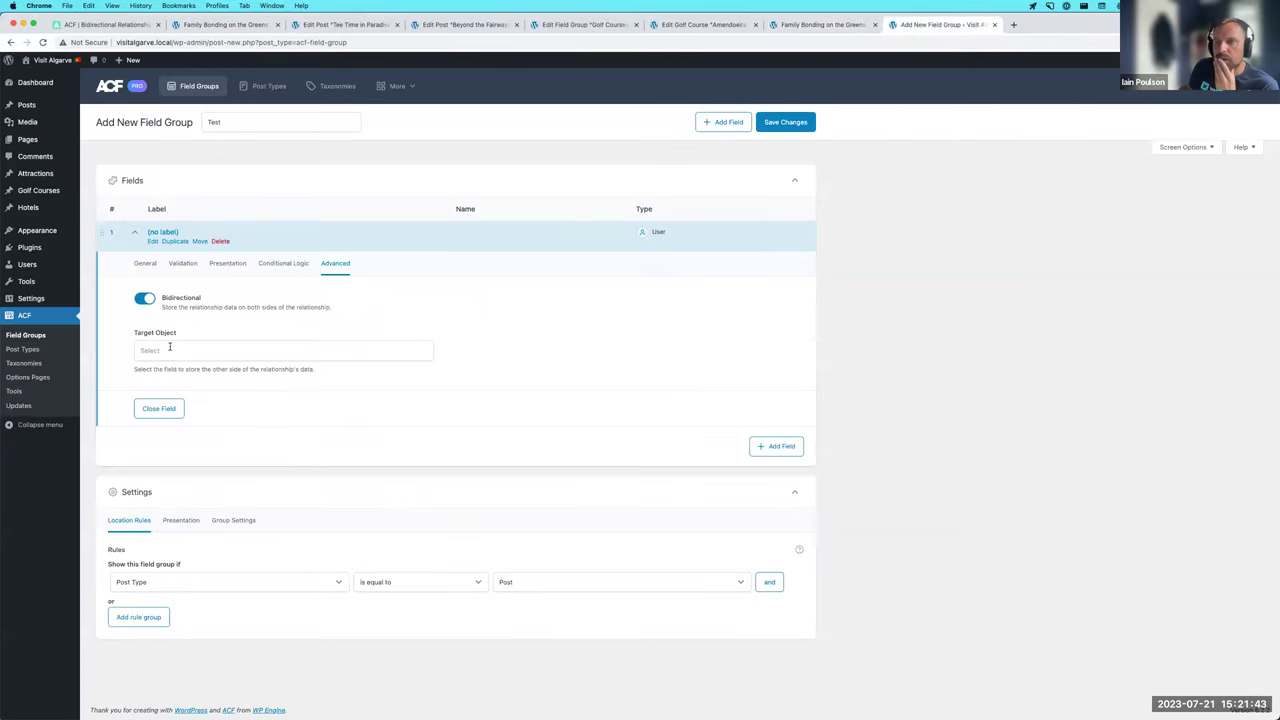
click(169, 348)
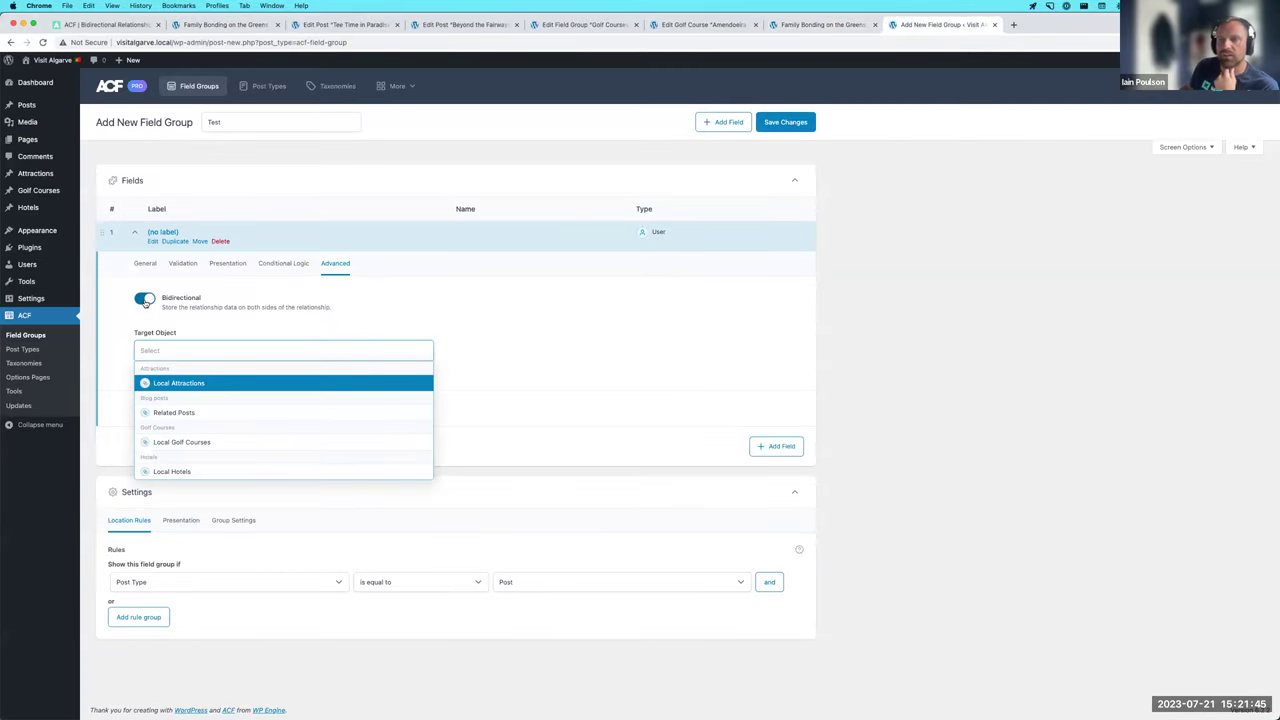
click(145, 265)
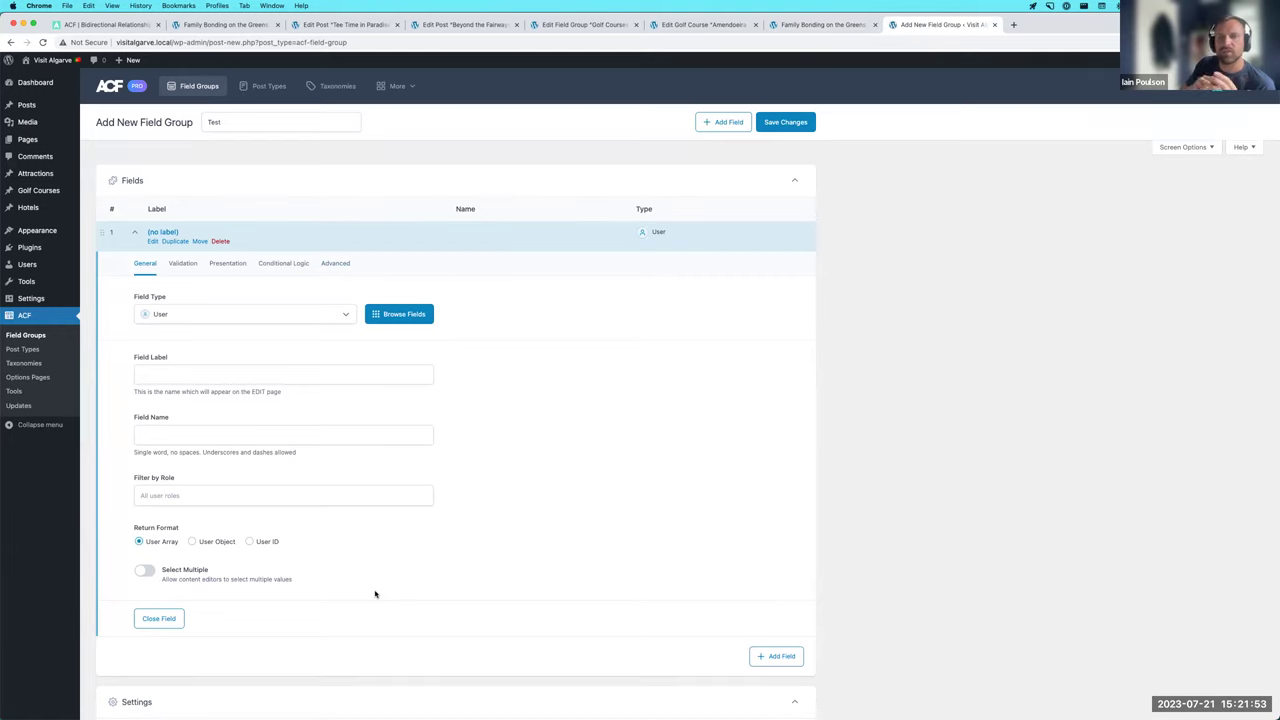
click(336, 263)
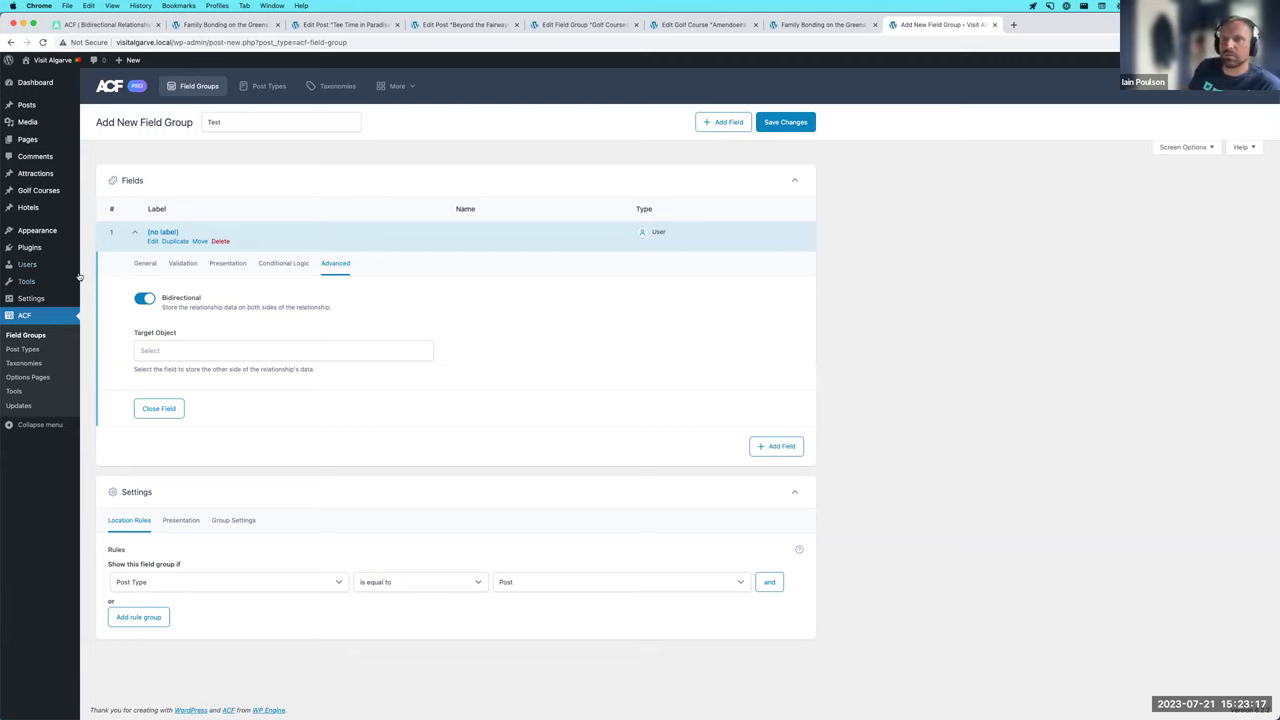
- Look over the ACF Bidirectional Relationships guide and the Related Posts list on the front-end Family Bonding on the Greens post
click(110, 24)
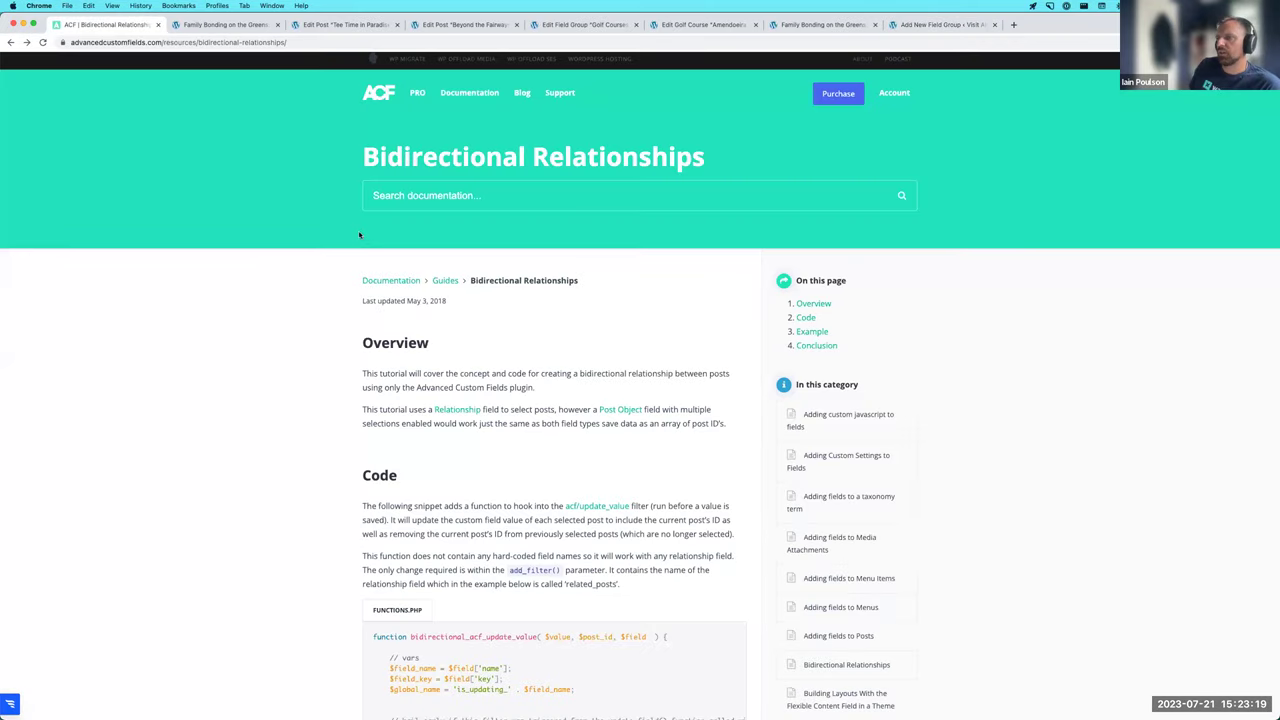
scroll(360, 235, down, 3)
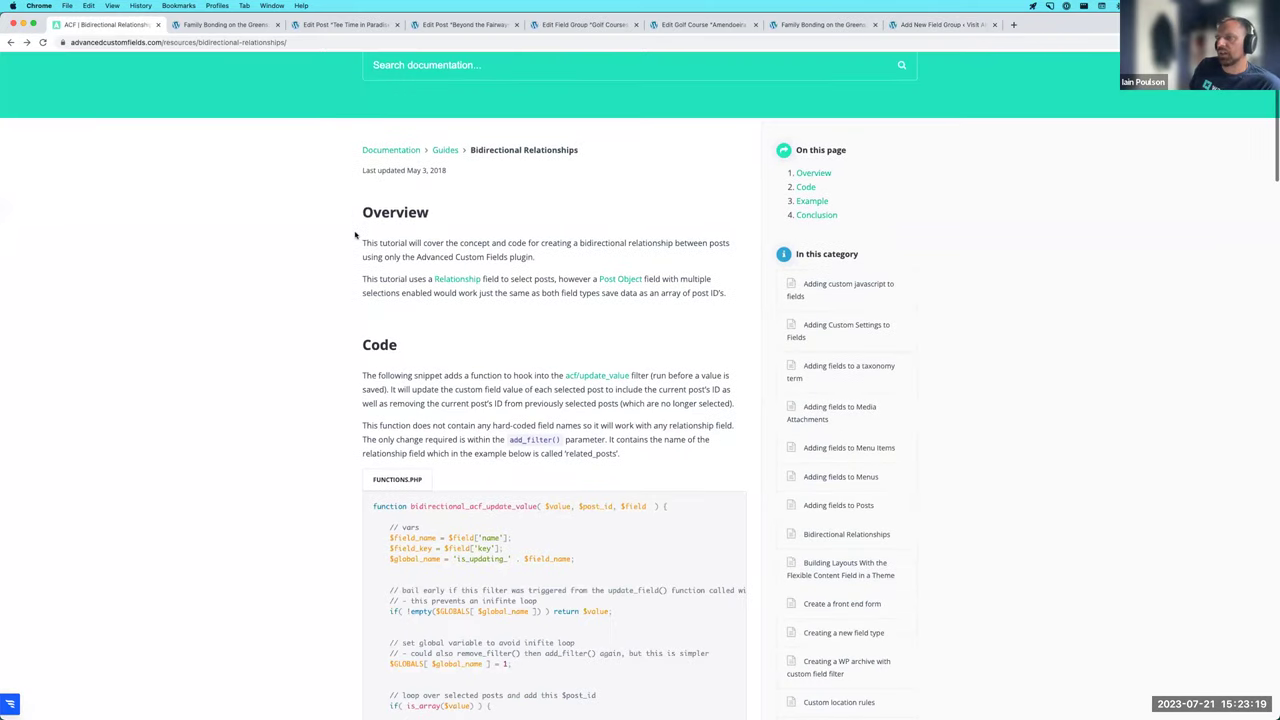
click(834, 25)
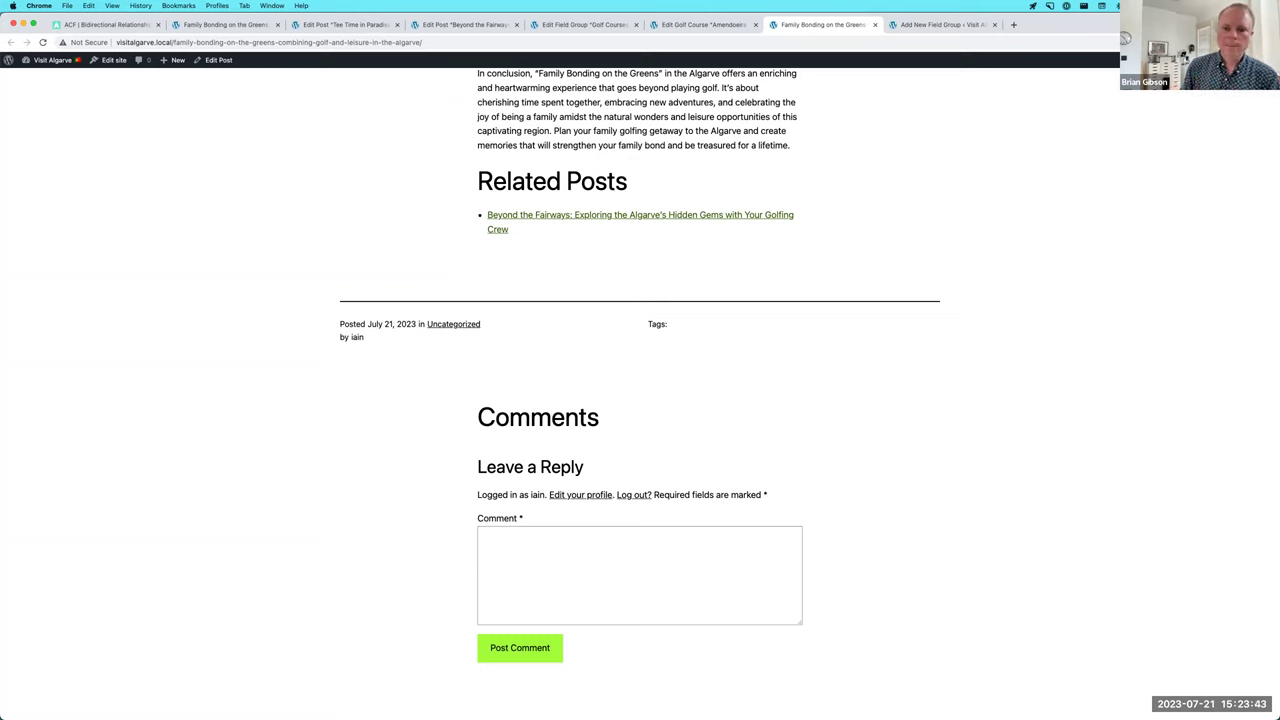
click(225, 24)
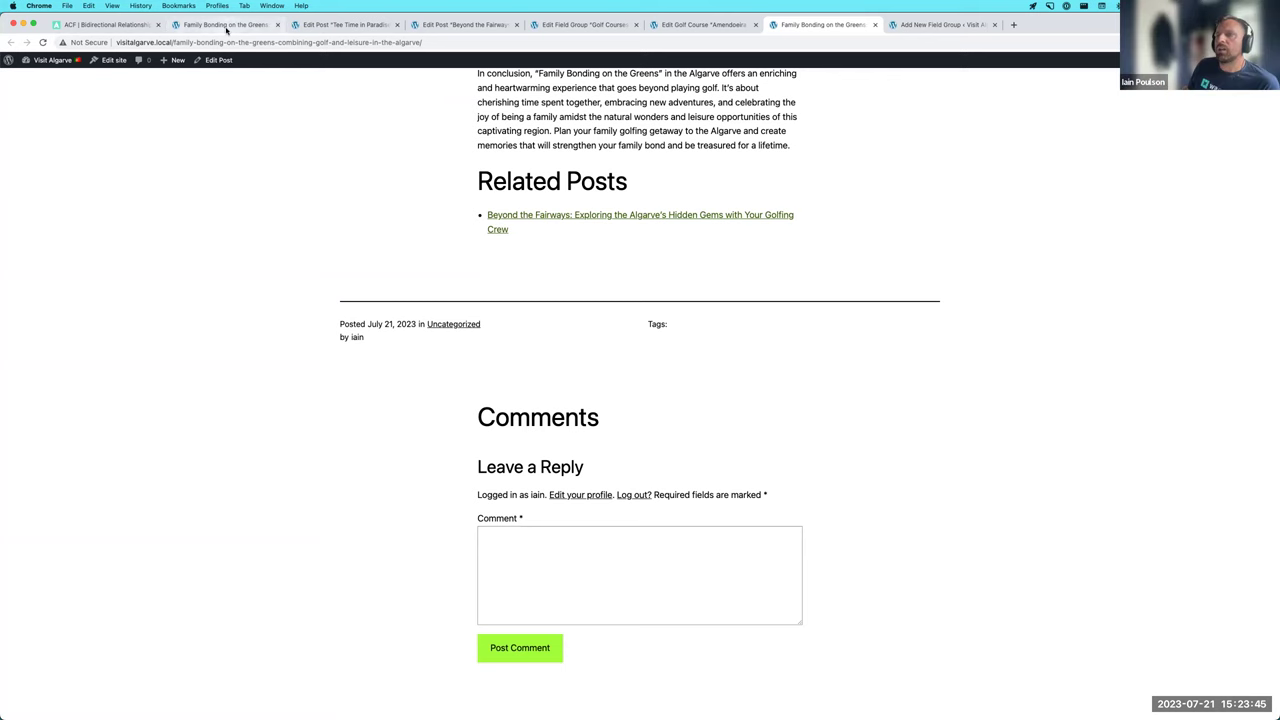
click(345, 24)
click(822, 24)
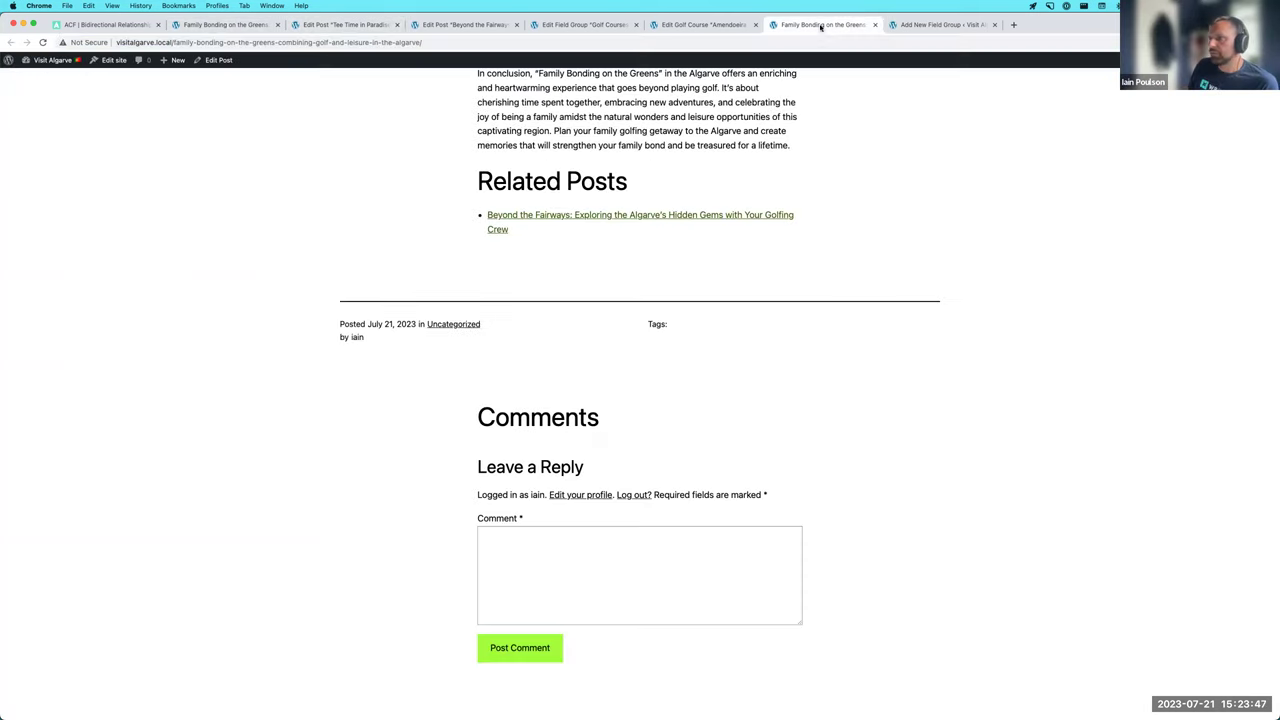
- Set the unlabelled field in the unsaved Test field group to the Relationship type and look over its filter settings
click(940, 24)
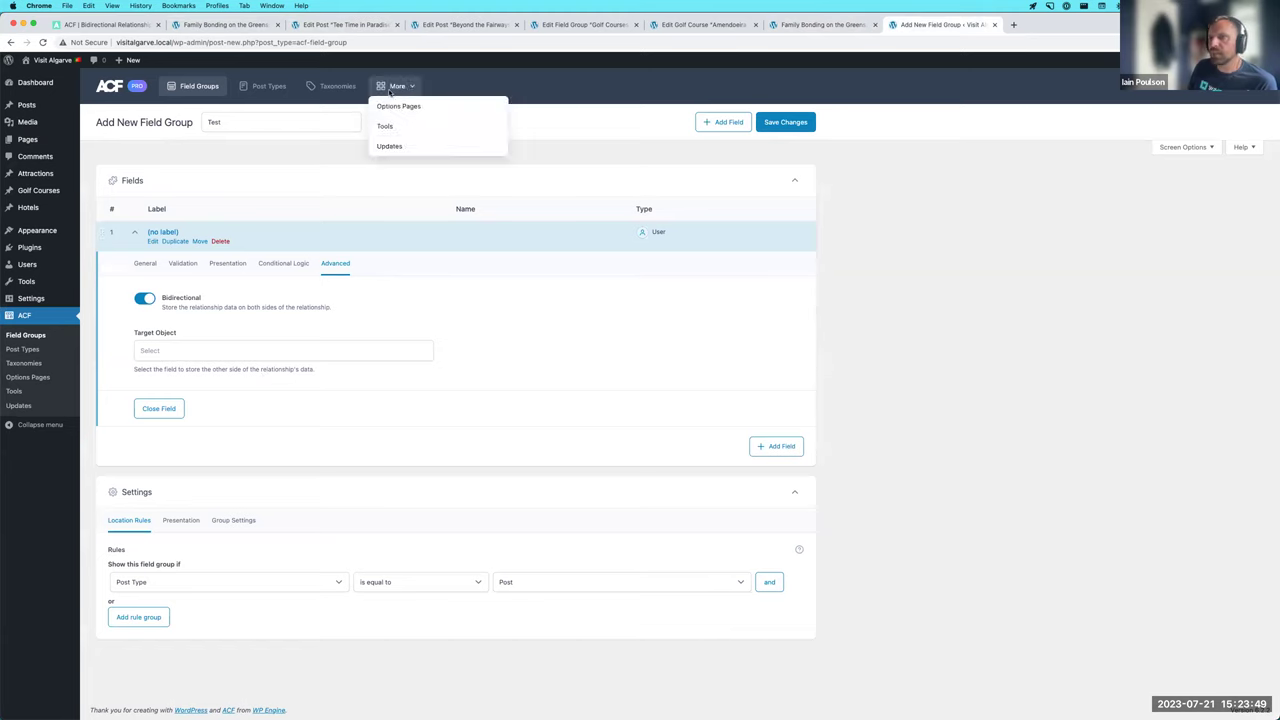
click(145, 263)
click(185, 316)
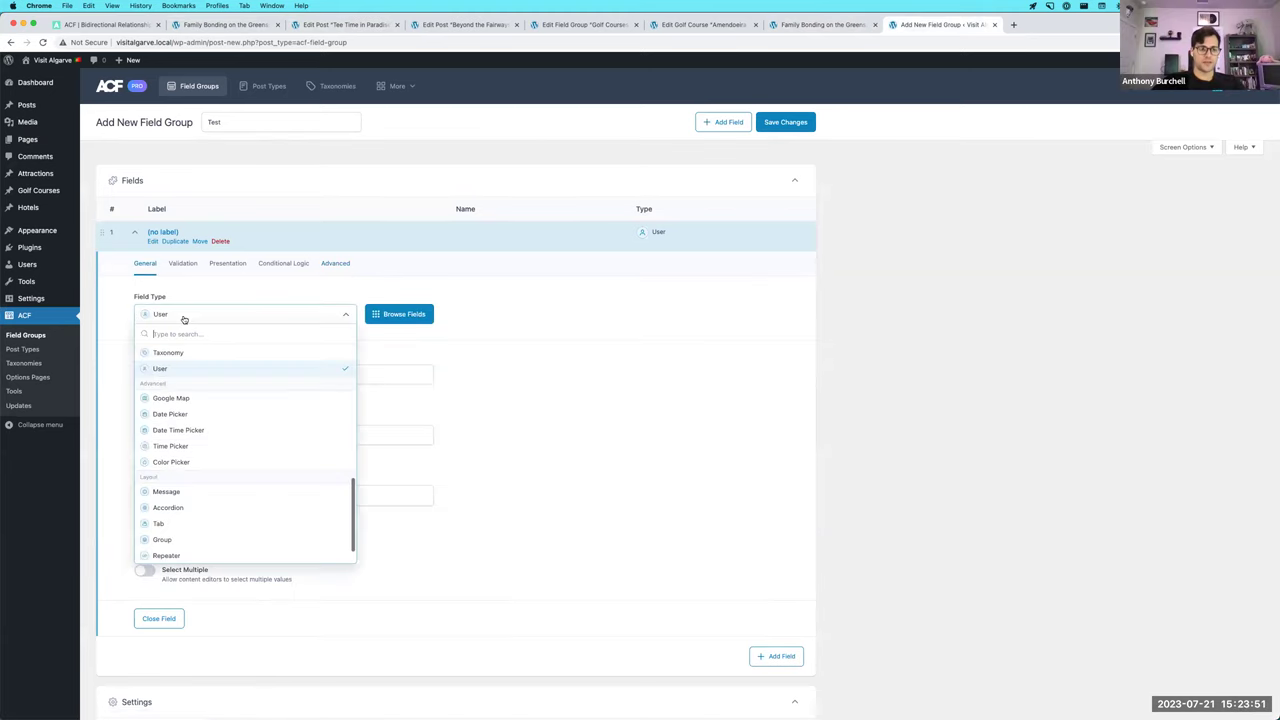
text(rel)
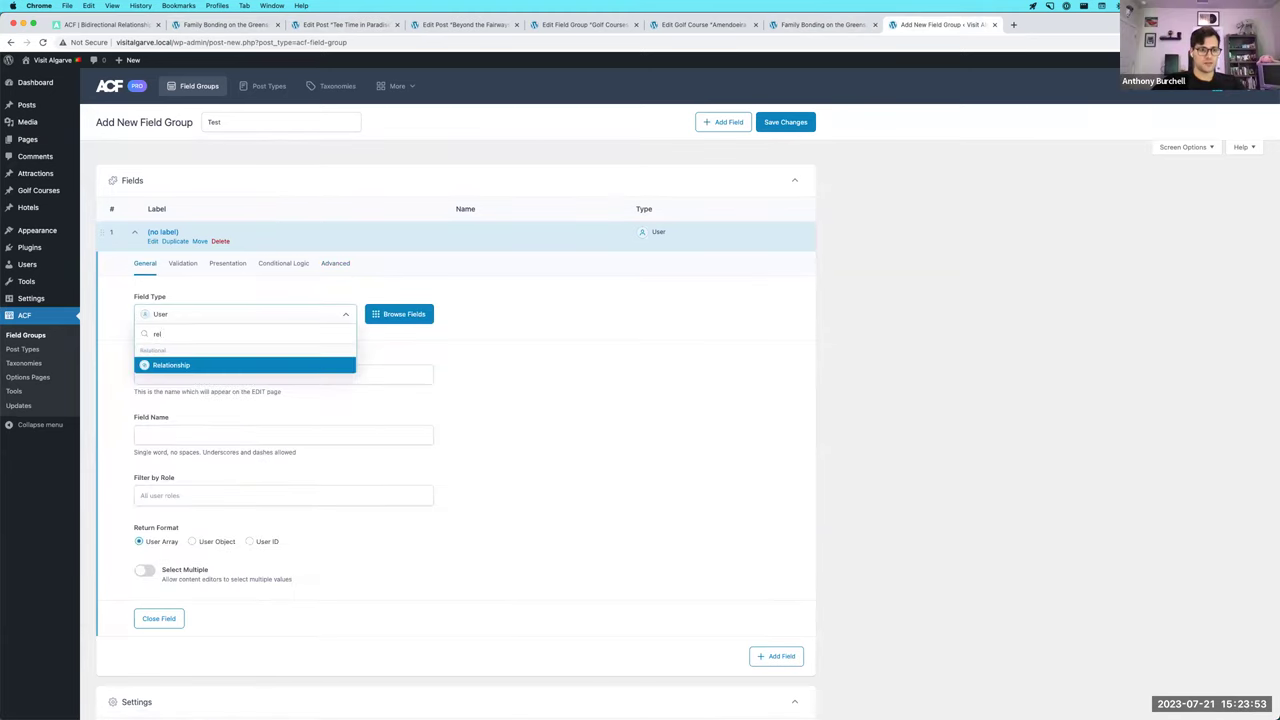
click(183, 366)
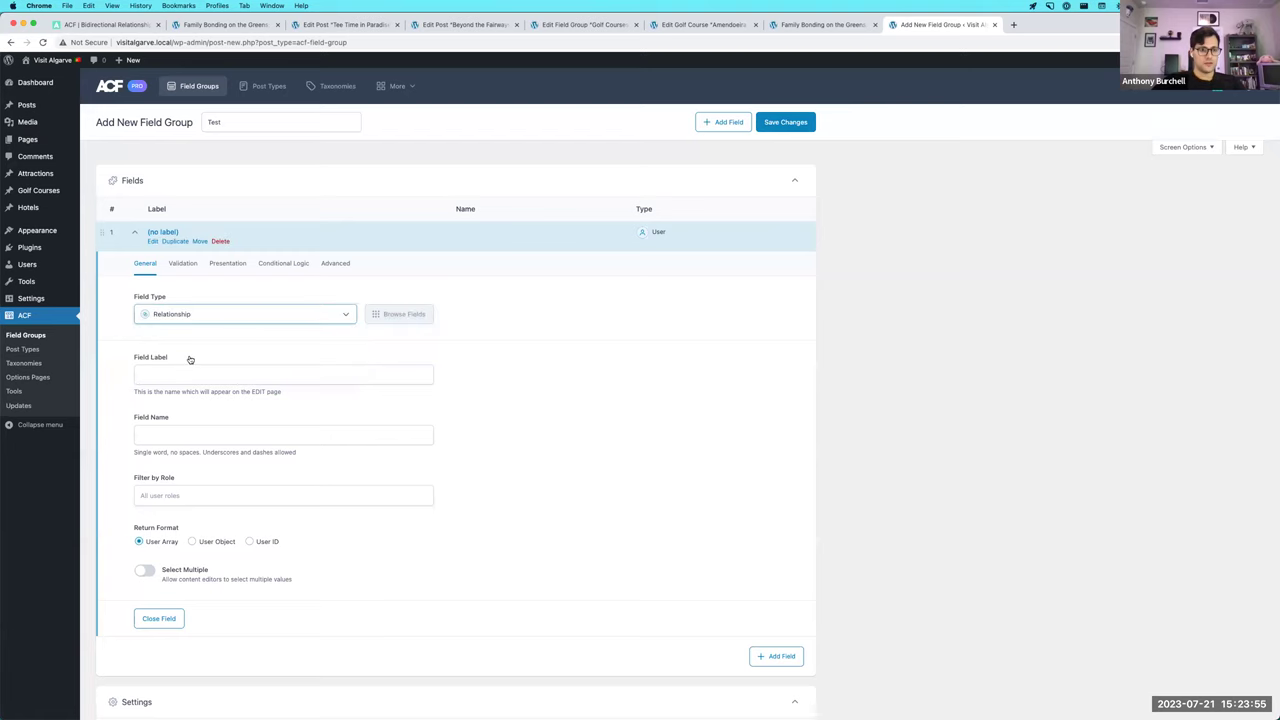
scroll(193, 341, down, 1)
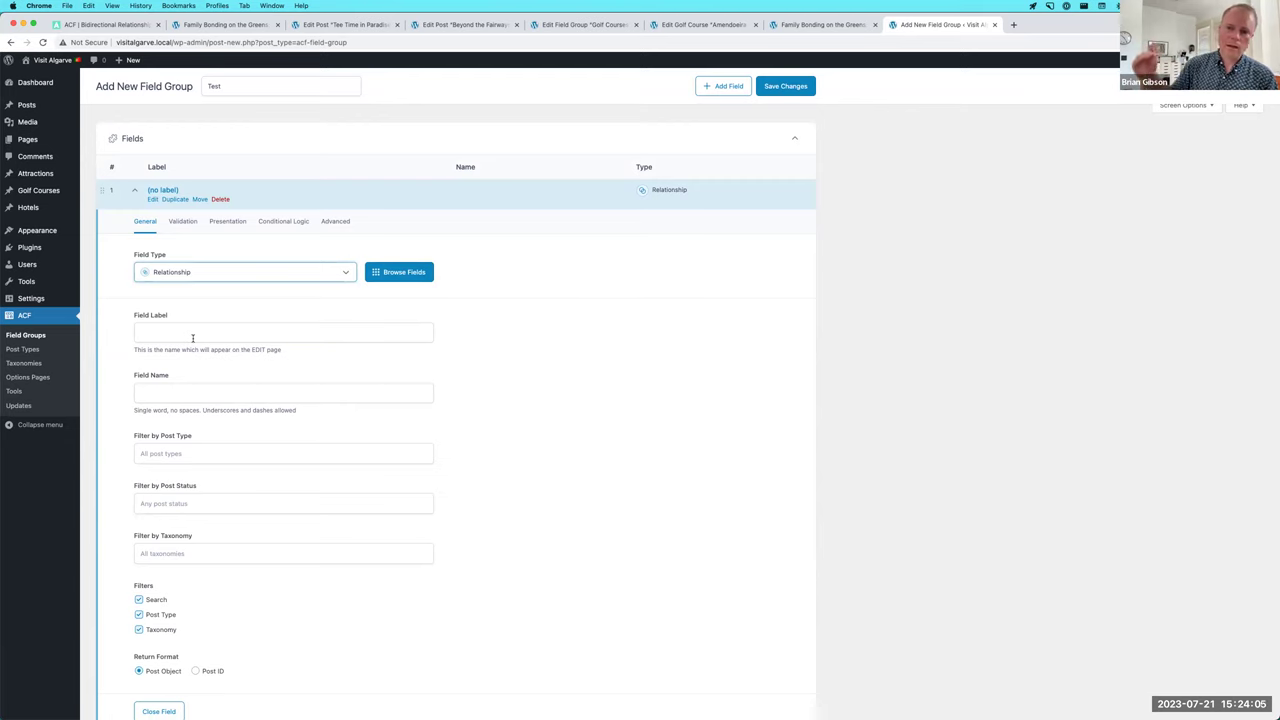
- Discard the unsaved Test field group and open the Related Posts field of the Blog posts field group for editing
click(27, 335)
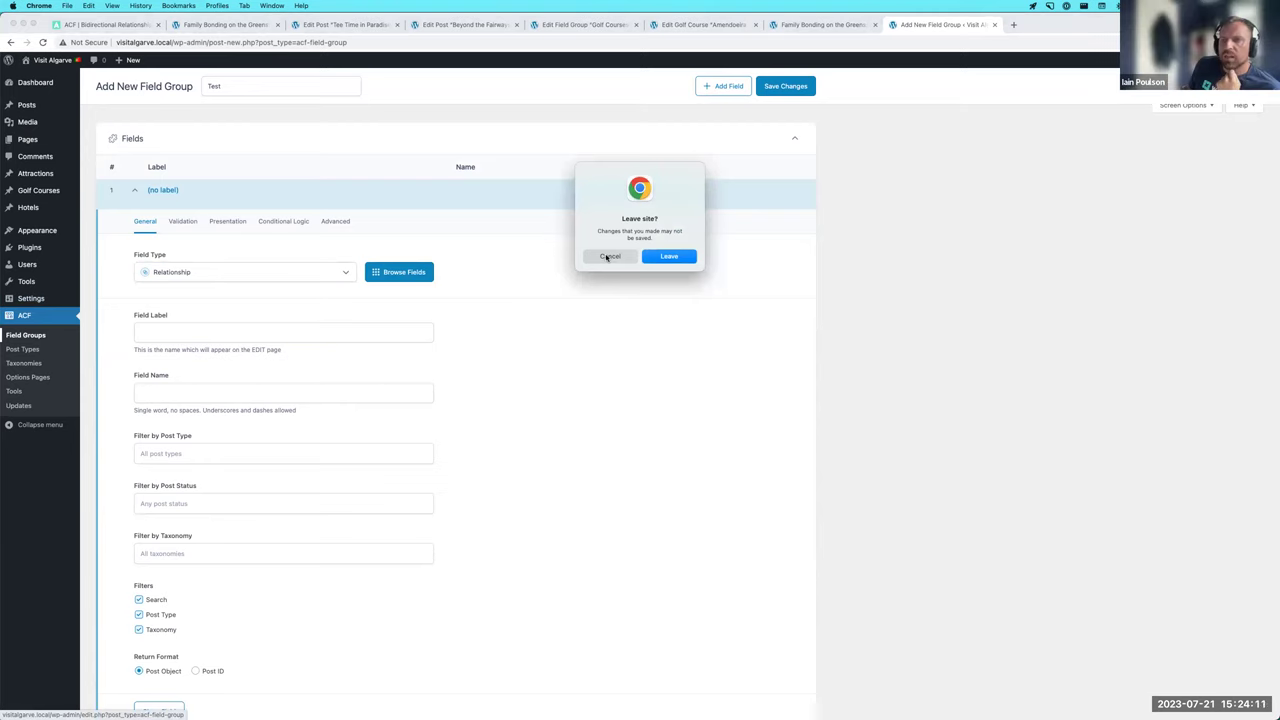
click(608, 256)
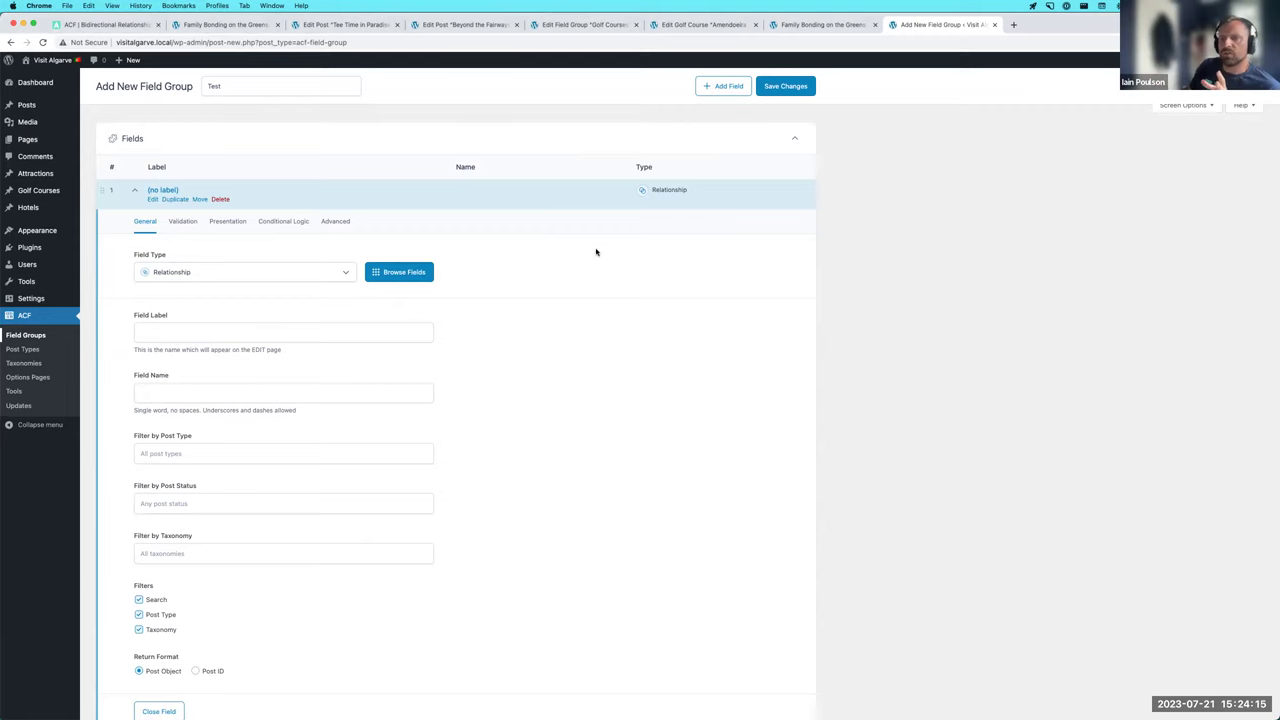
click(37, 336)
key(Return)
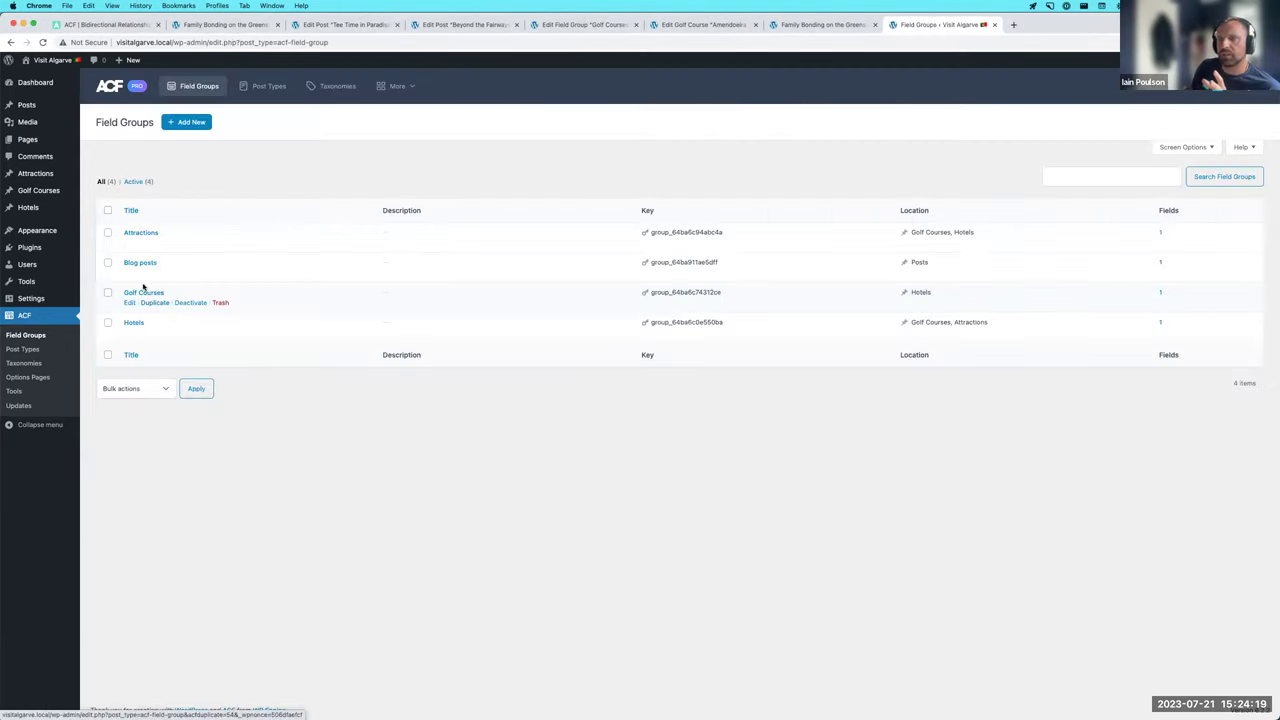
click(132, 265)
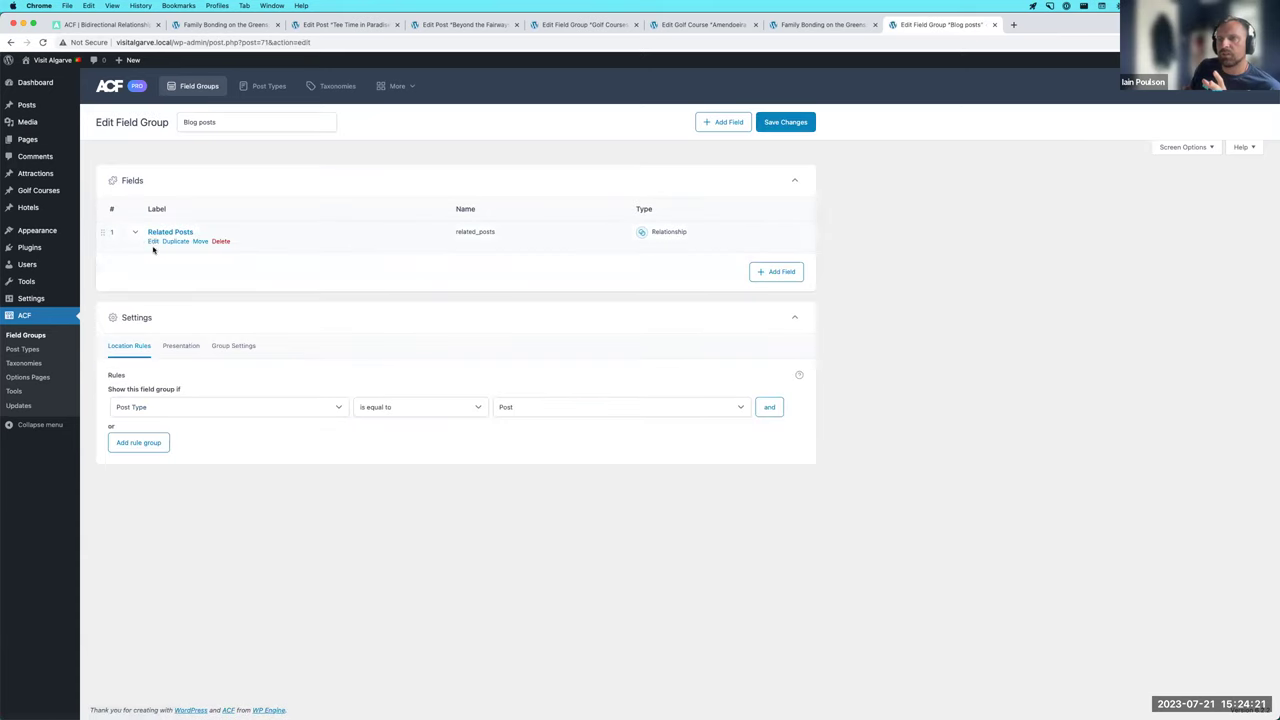
click(153, 242)
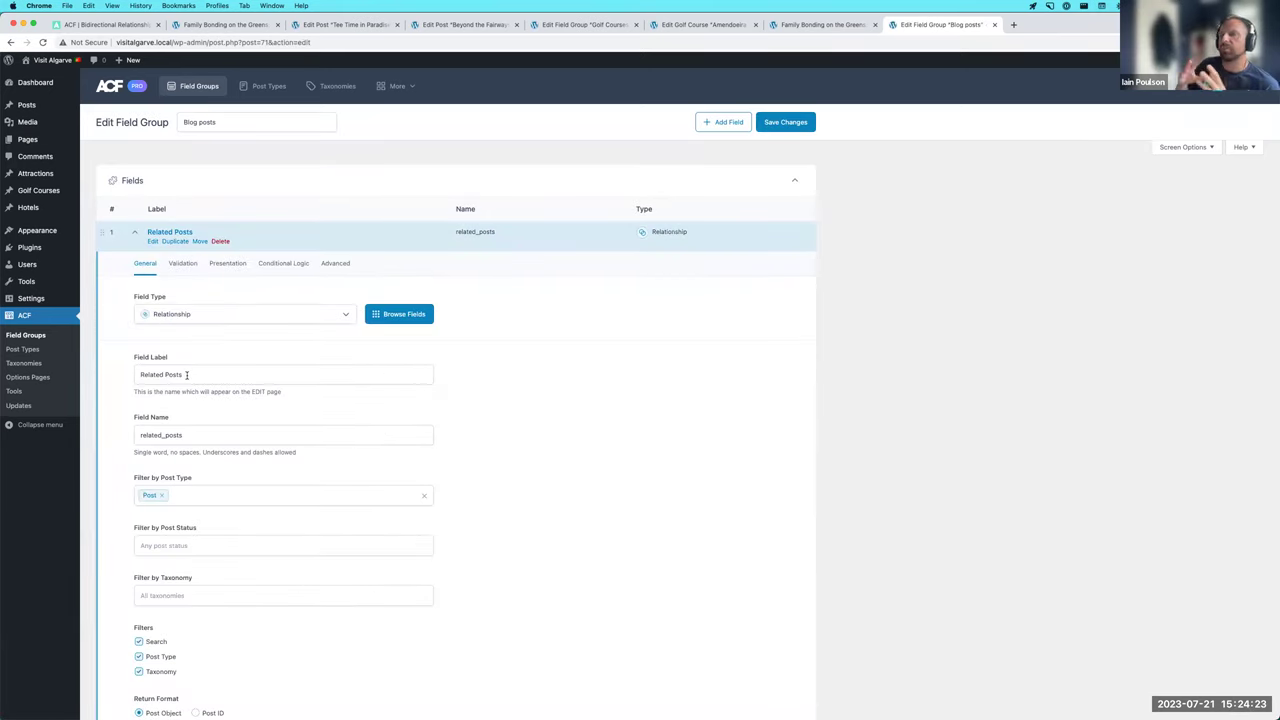
- Filter the Related Posts field by adding the Page and Golf Course post types, Published status and the Faro area term
click(206, 495)
click(205, 511)
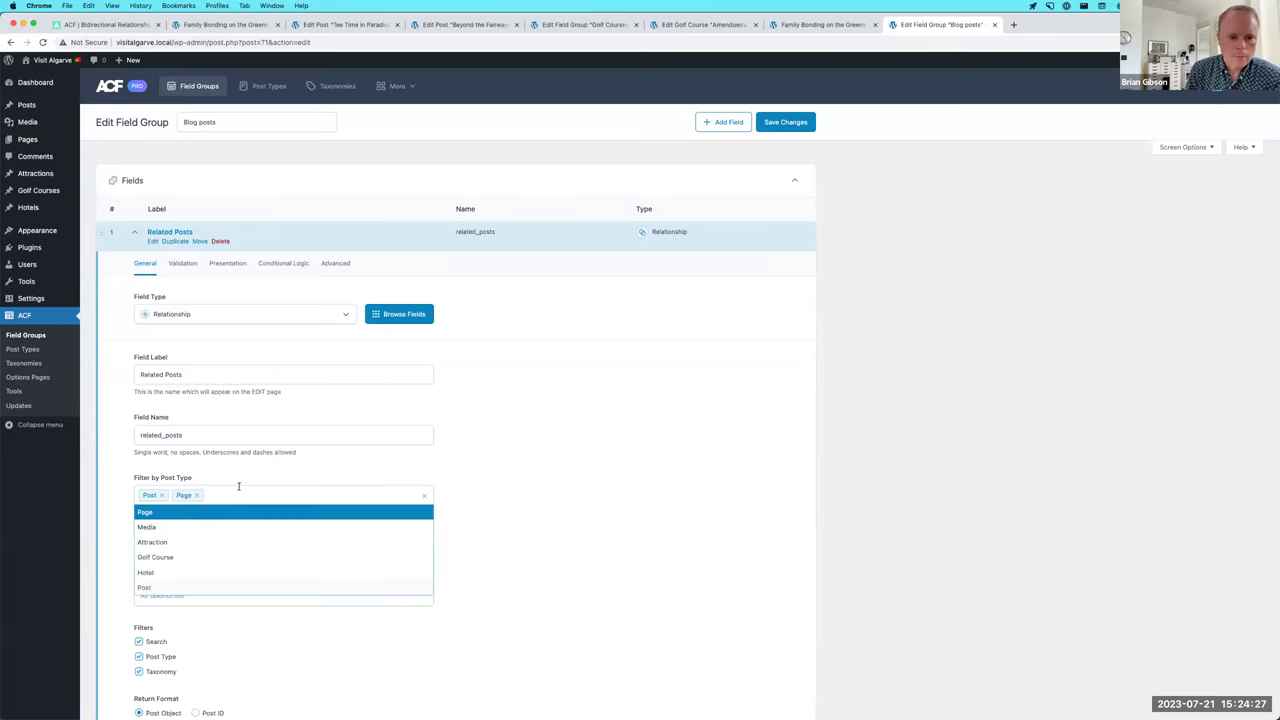
click(187, 557)
click(255, 481)
click(183, 543)
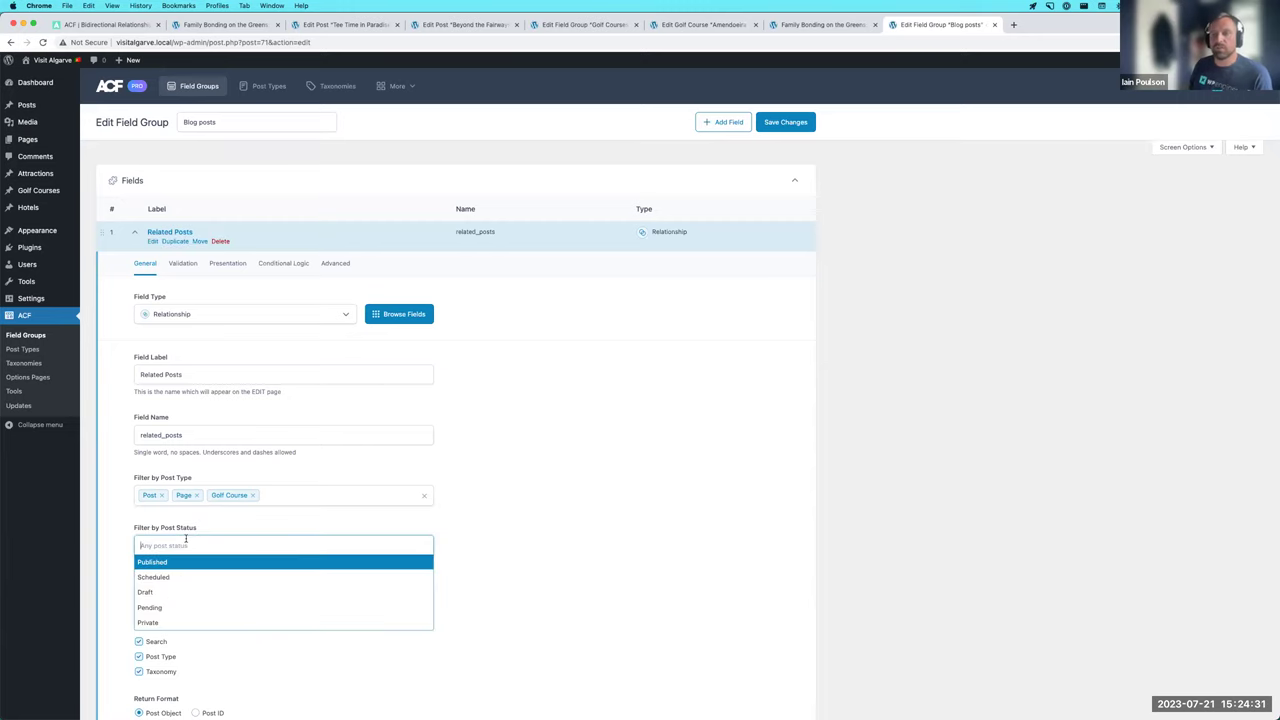
click(150, 564)
click(172, 595)
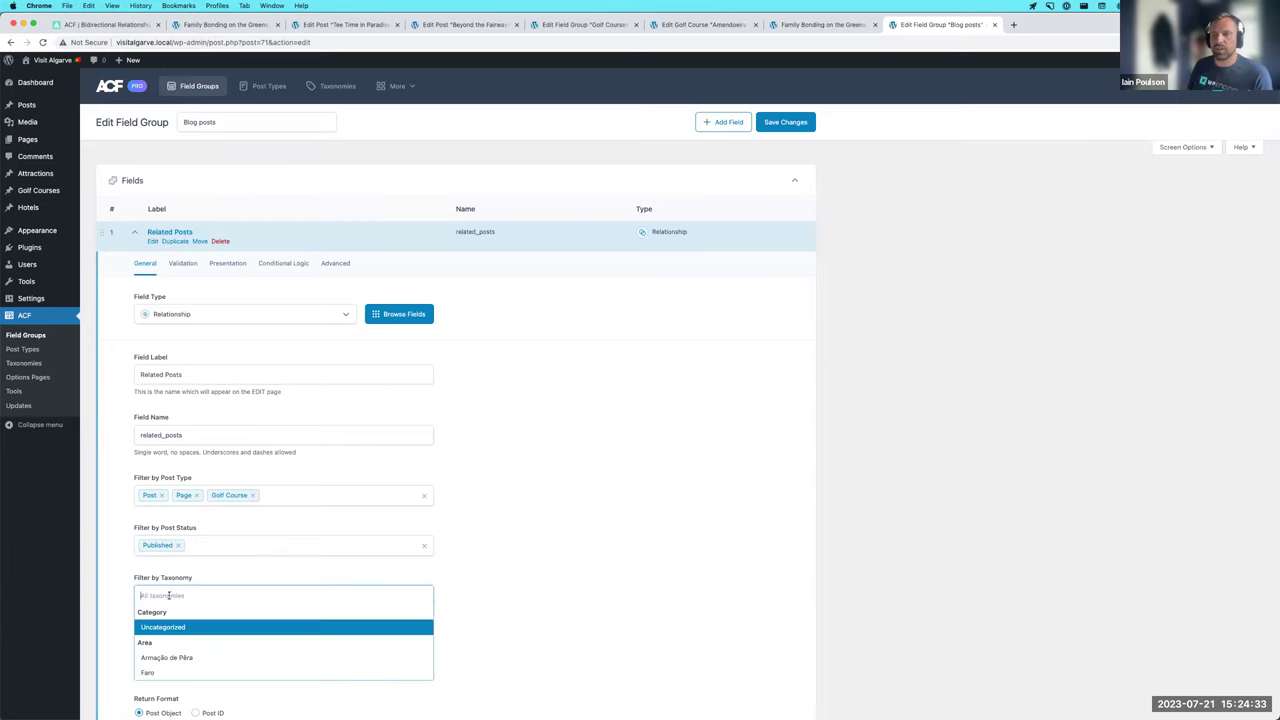
click(152, 673)
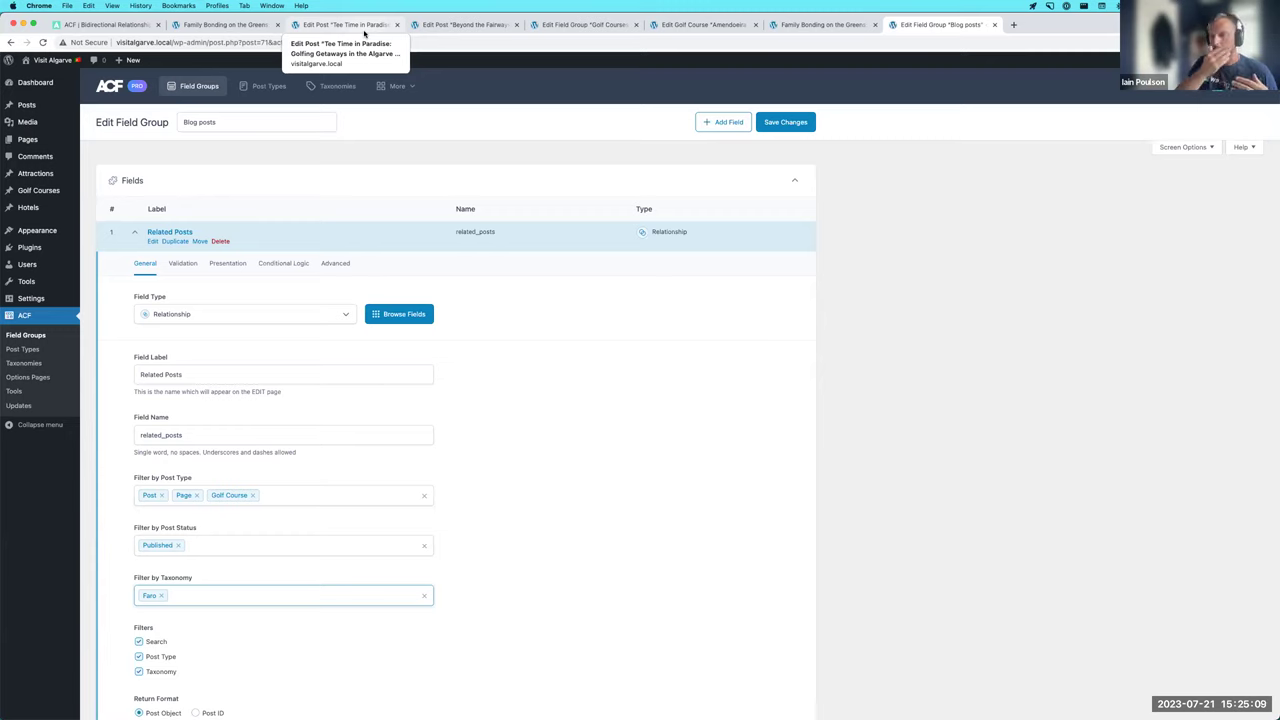
- Try the User field type on the Related Posts field, and reload the Blog posts field group to discard the unsaved edits
click(205, 315)
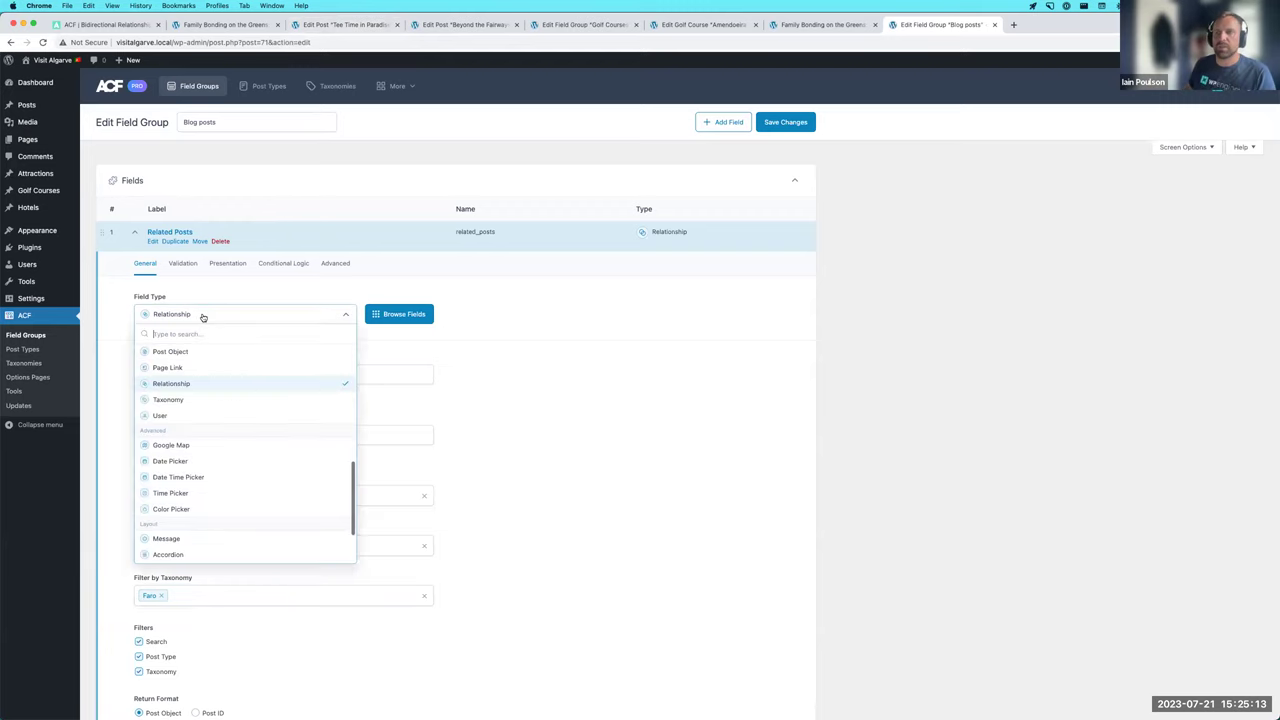
text(user)
click(155, 363)
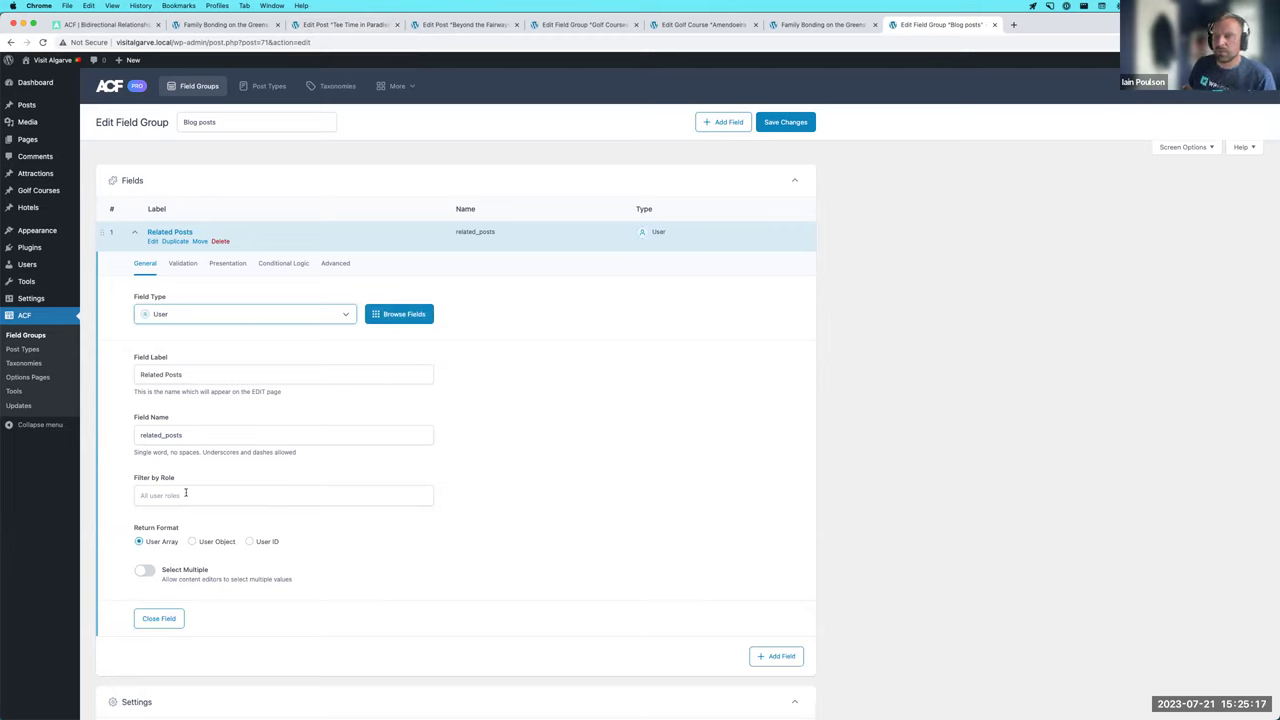
click(43, 42)
click(676, 260)
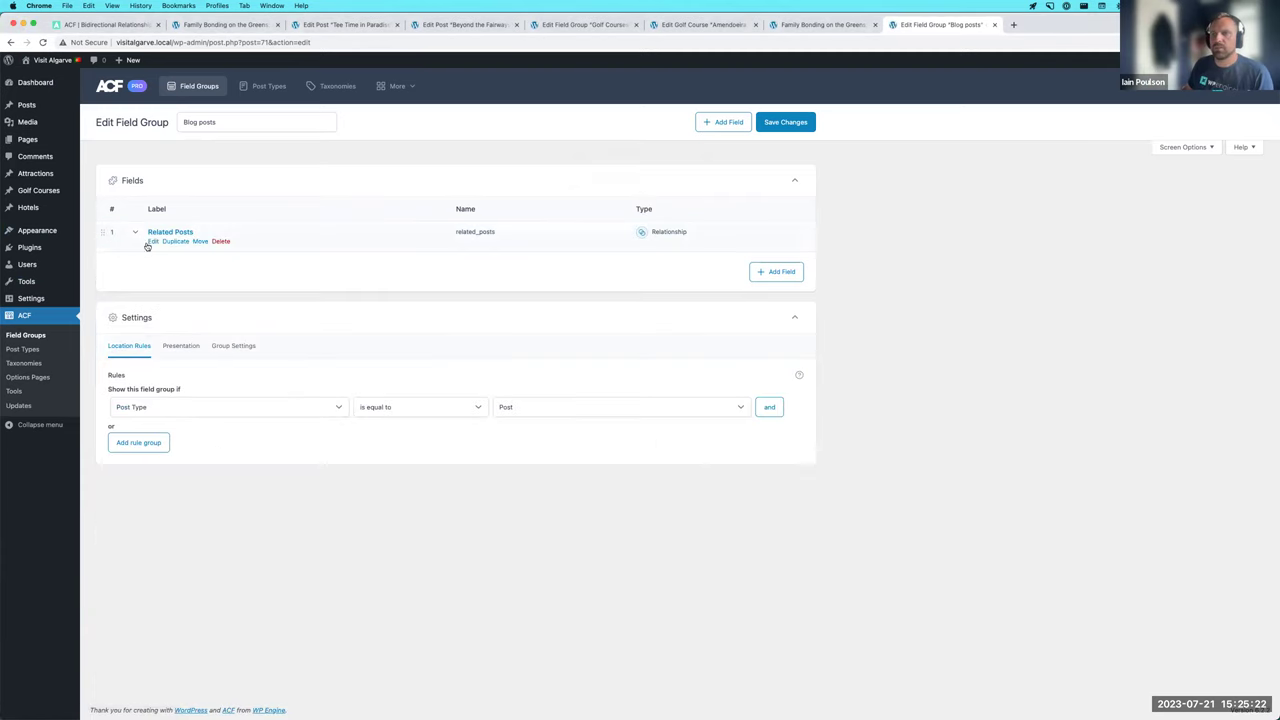
- Add a User field without a label to the Blog posts field group and save the changes
click(778, 272)
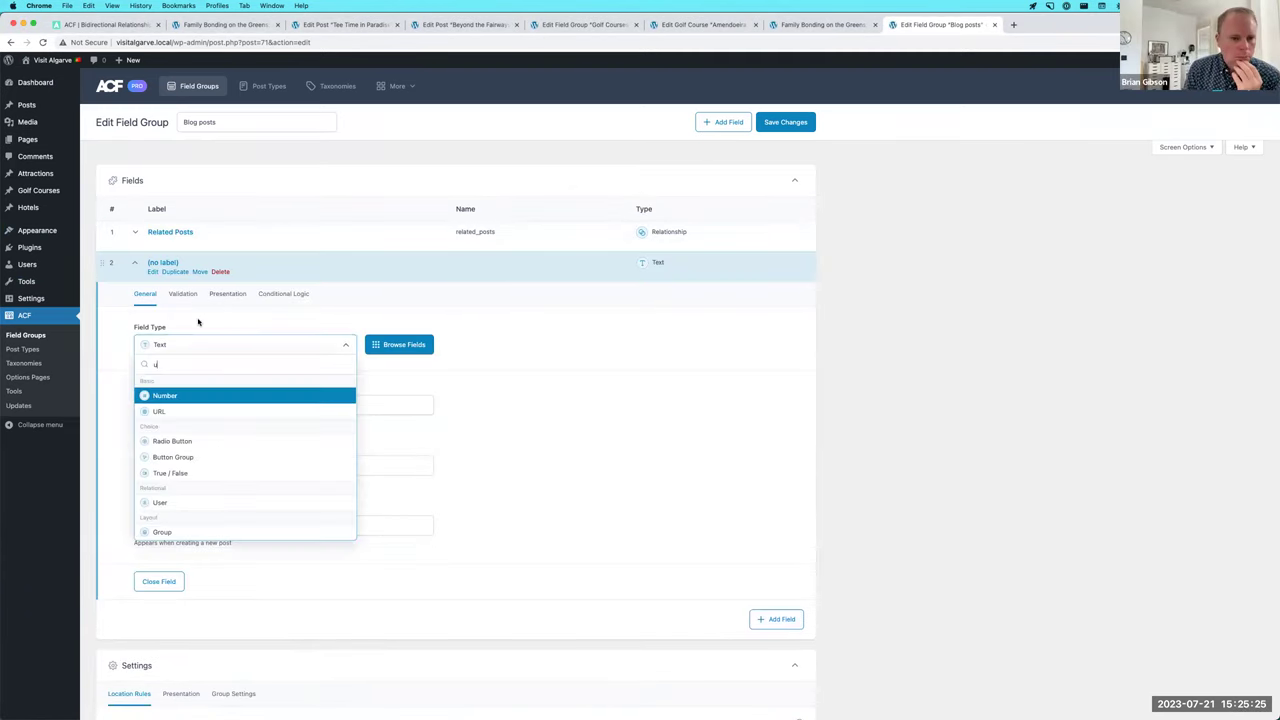
text(use)
click(171, 398)
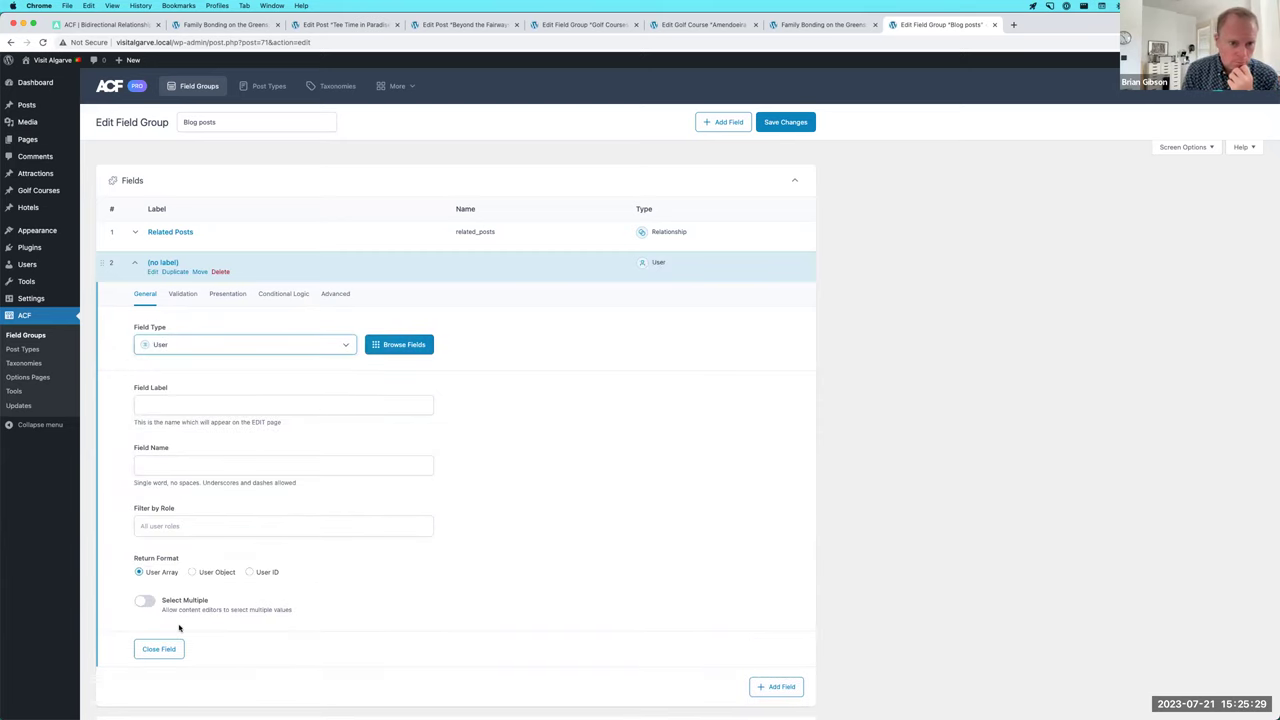
click(790, 125)
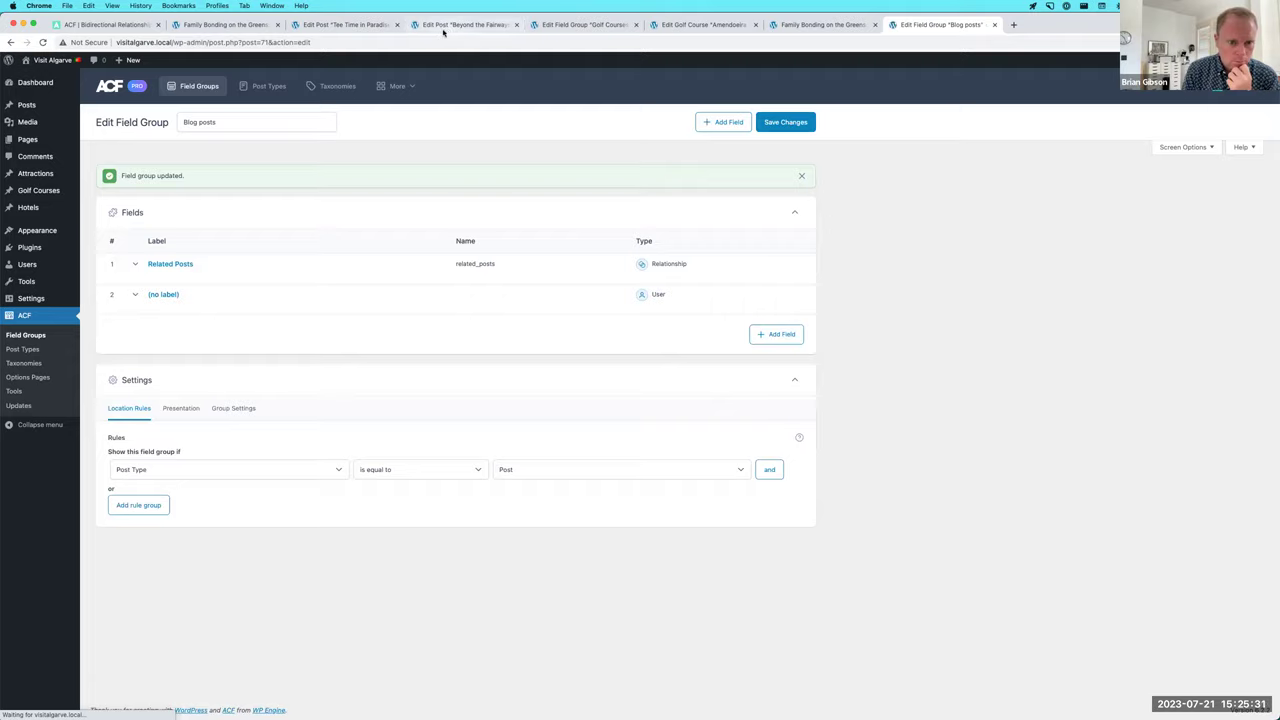
- Reload the Beyond the Fairways post in the editor and choose the administrator account in the new User field below Related Posts
click(465, 25)
scroll(360, 156, up, 15)
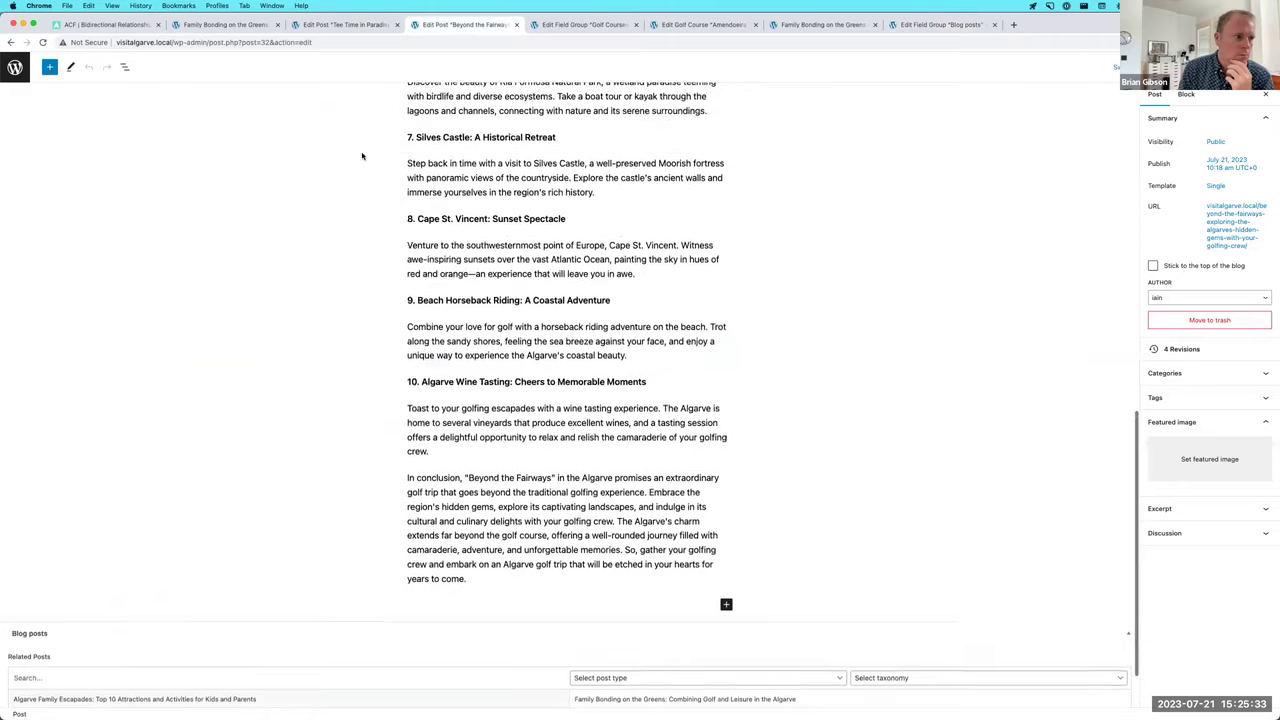
scroll(350, 156, down, 15)
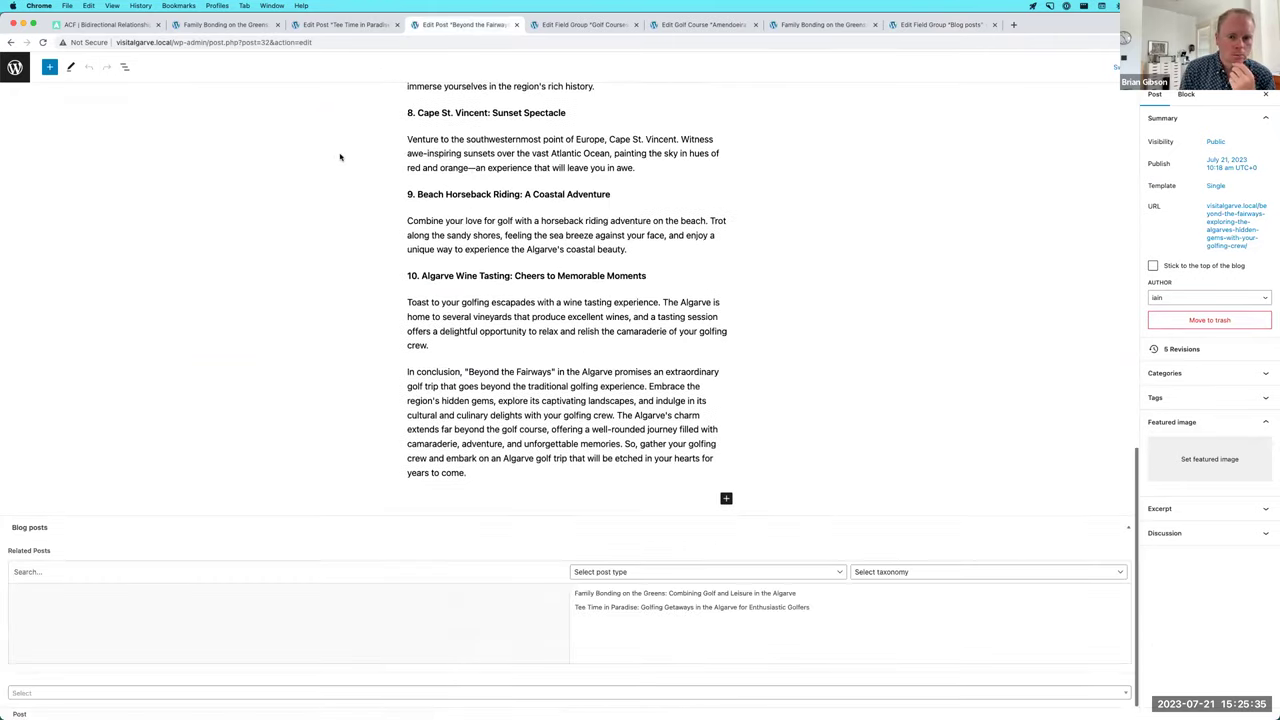
click(200, 693)
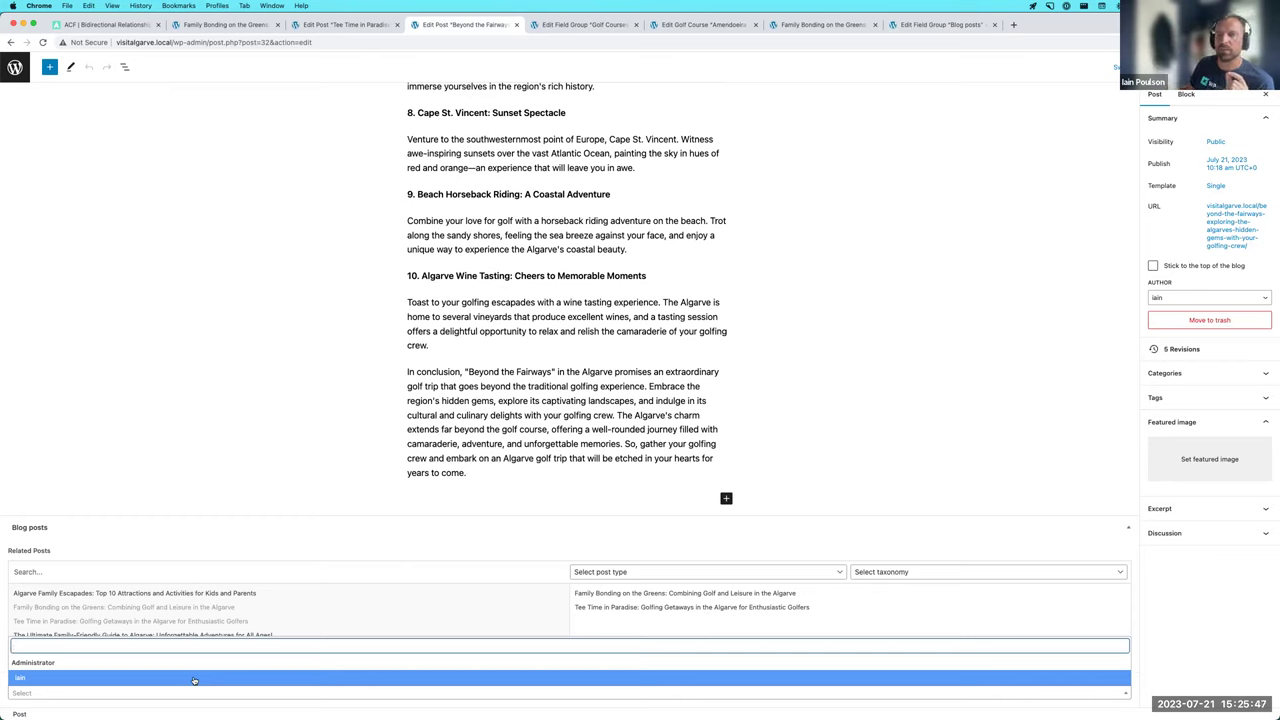
click(194, 679)
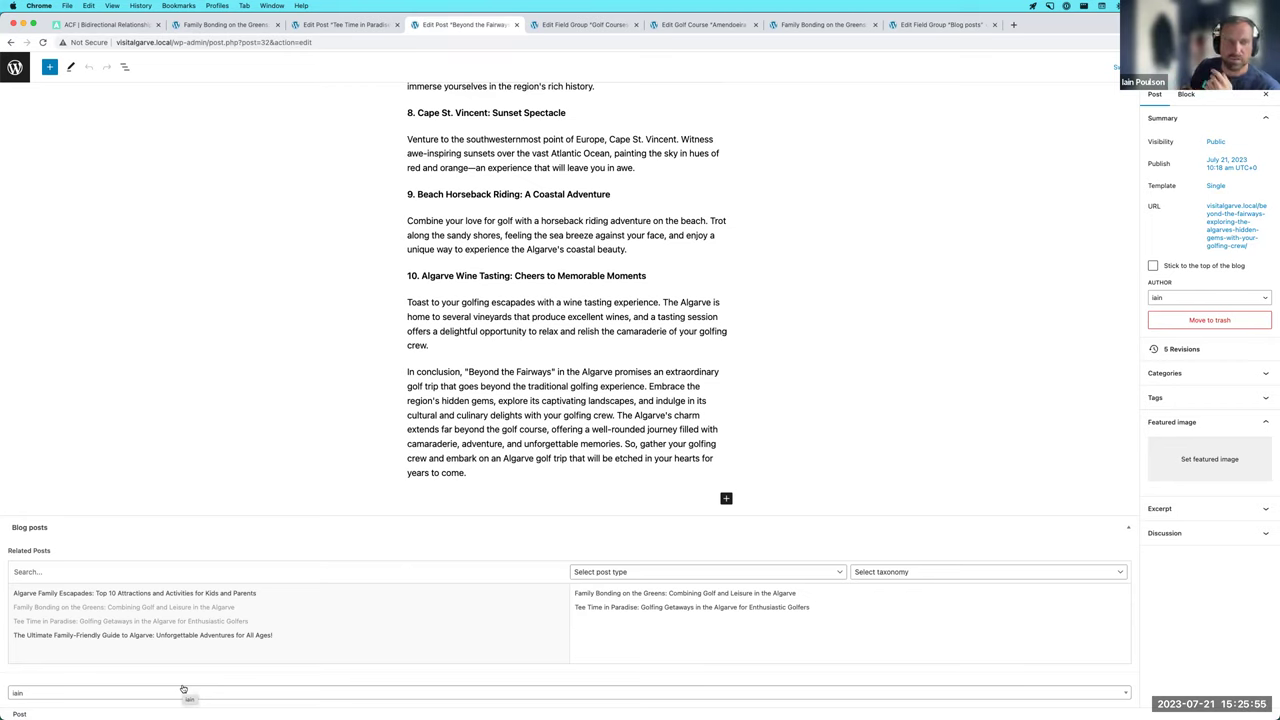
- Reopen the Blog posts field group and review the Related Posts field's post type, status and taxonomy filter settings
click(350, 24)
click(448, 25)
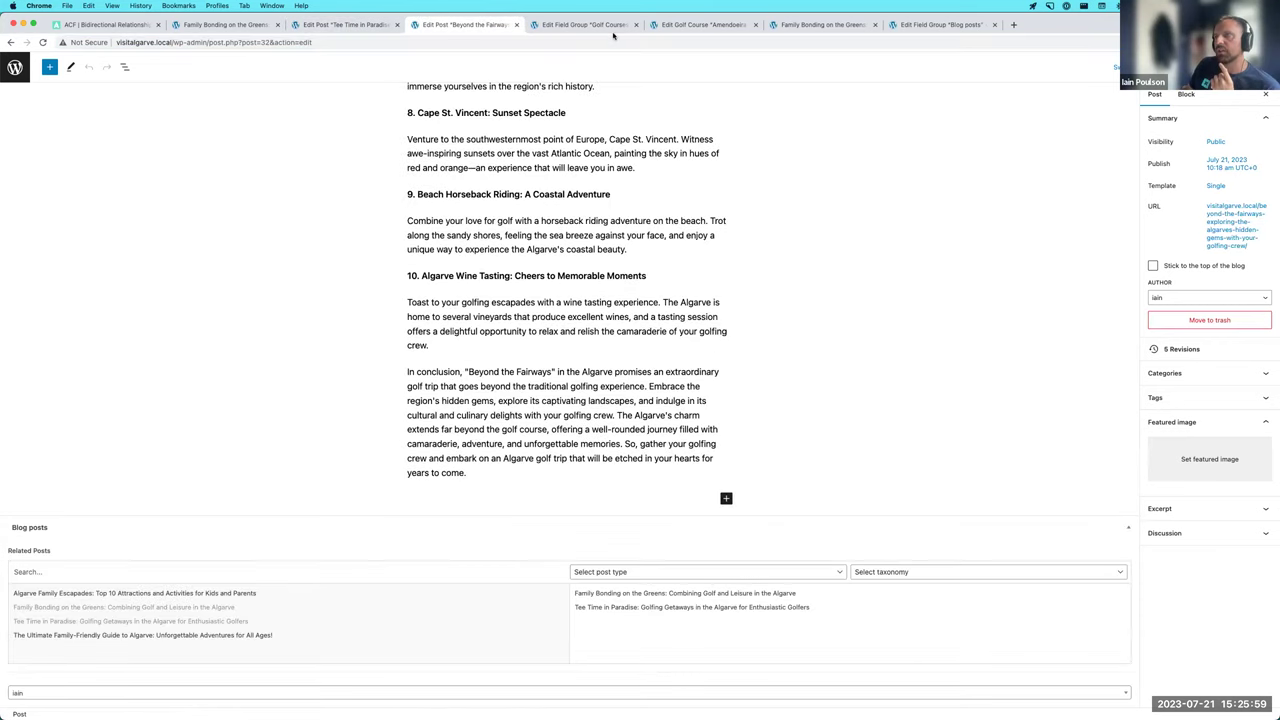
click(593, 28)
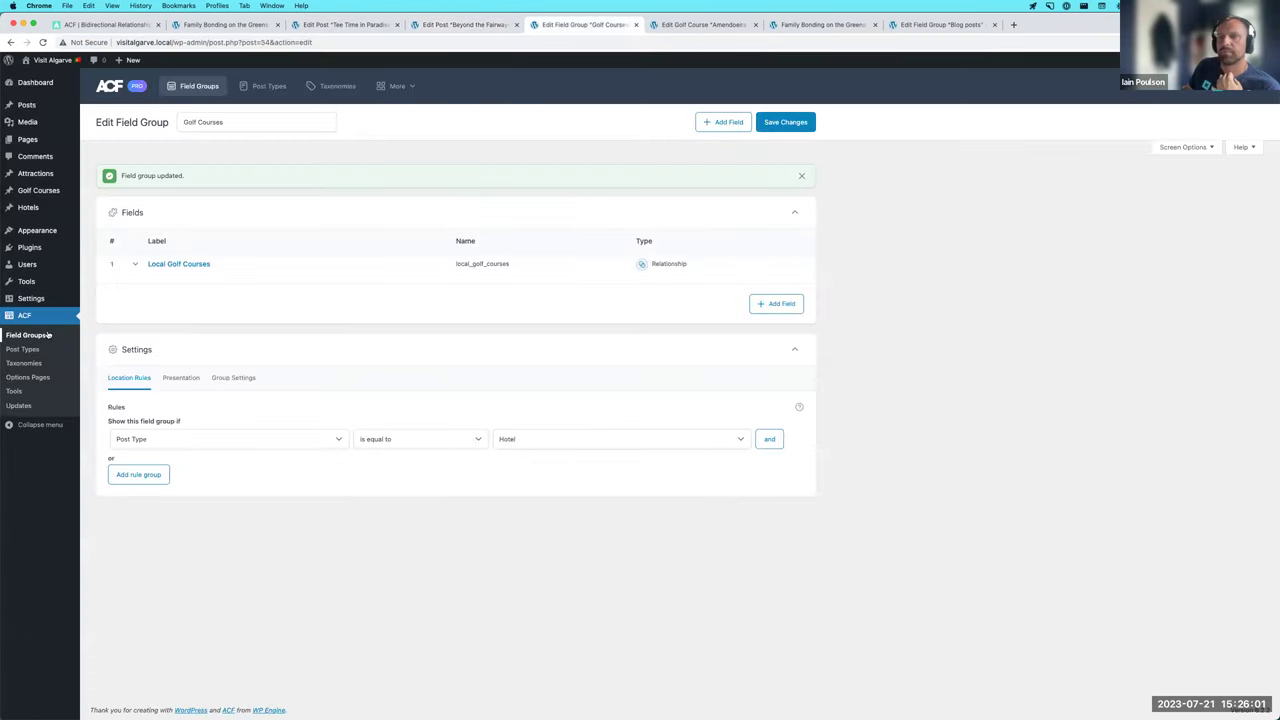
click(48, 335)
click(132, 273)
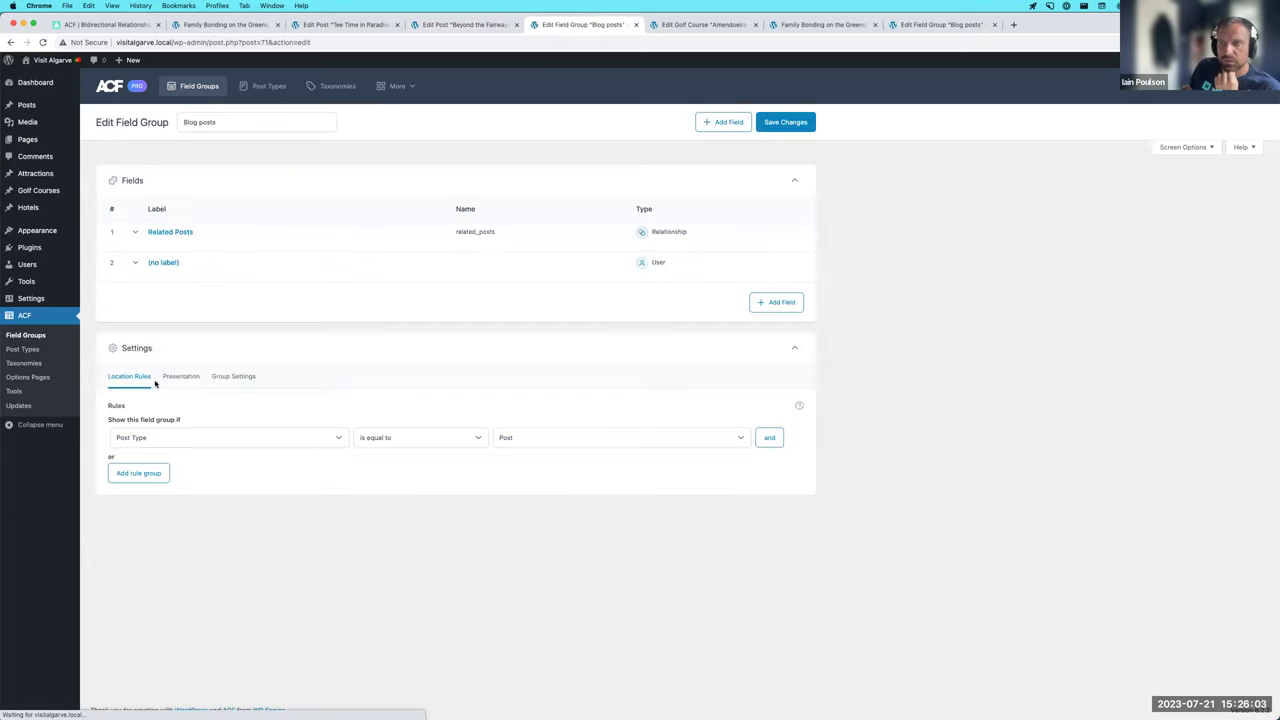
click(152, 241)
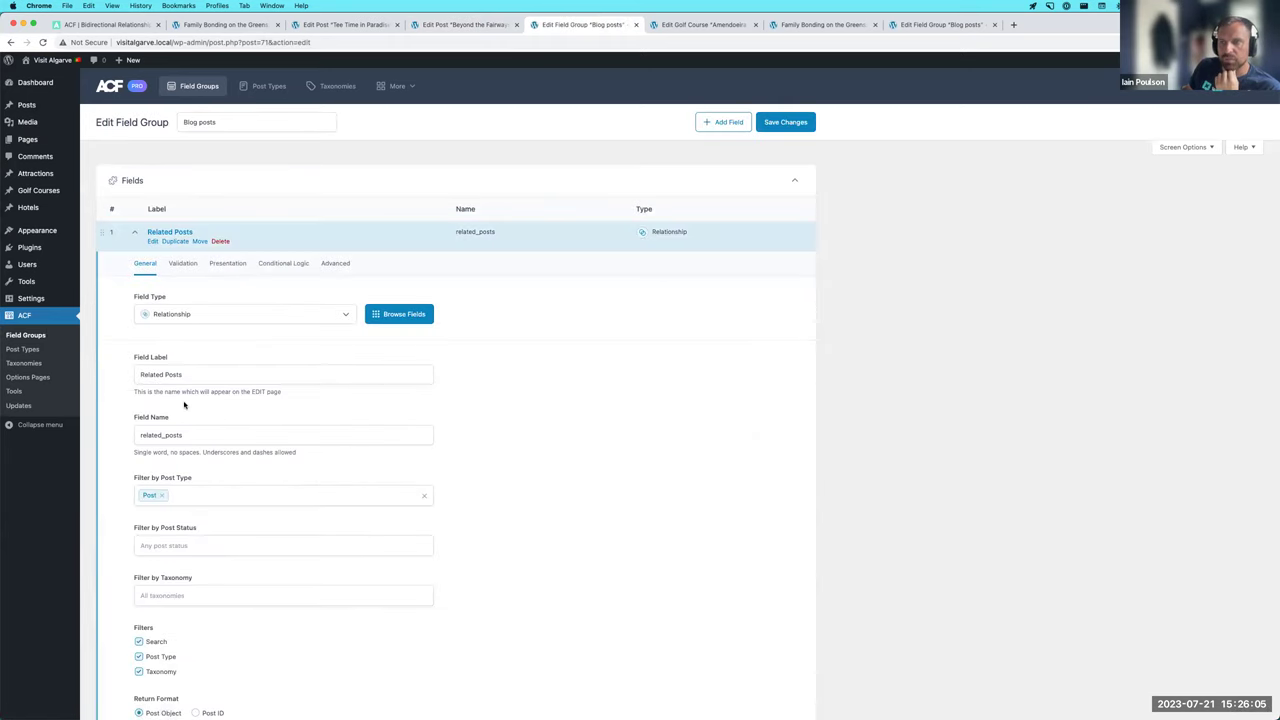
scroll(184, 405, down, 1)
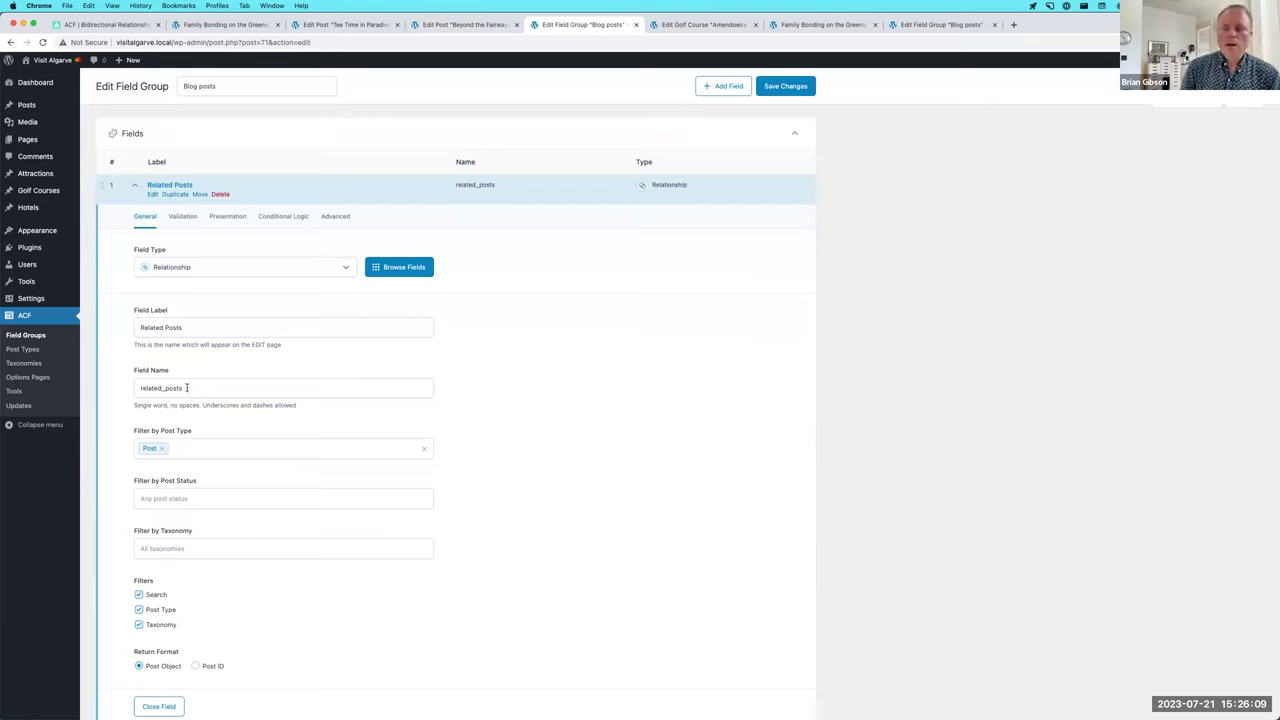
click(205, 546)
click(226, 520)
click(220, 498)
click(237, 476)
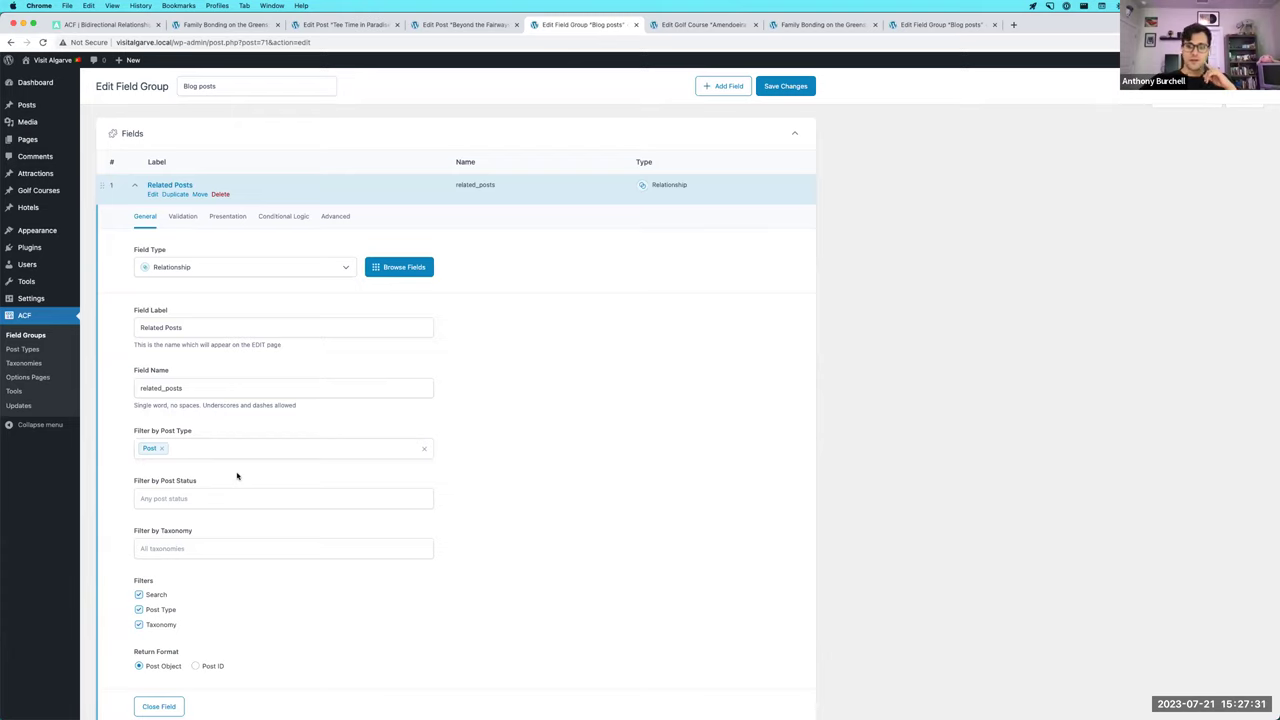
- Review the relational field types available for the Related Posts field, such as Link, Post Object, Page Link, Relationship, Taxonomy and User
click(257, 271)
scroll(231, 378, down, 2)
scroll(222, 398, up, 5)
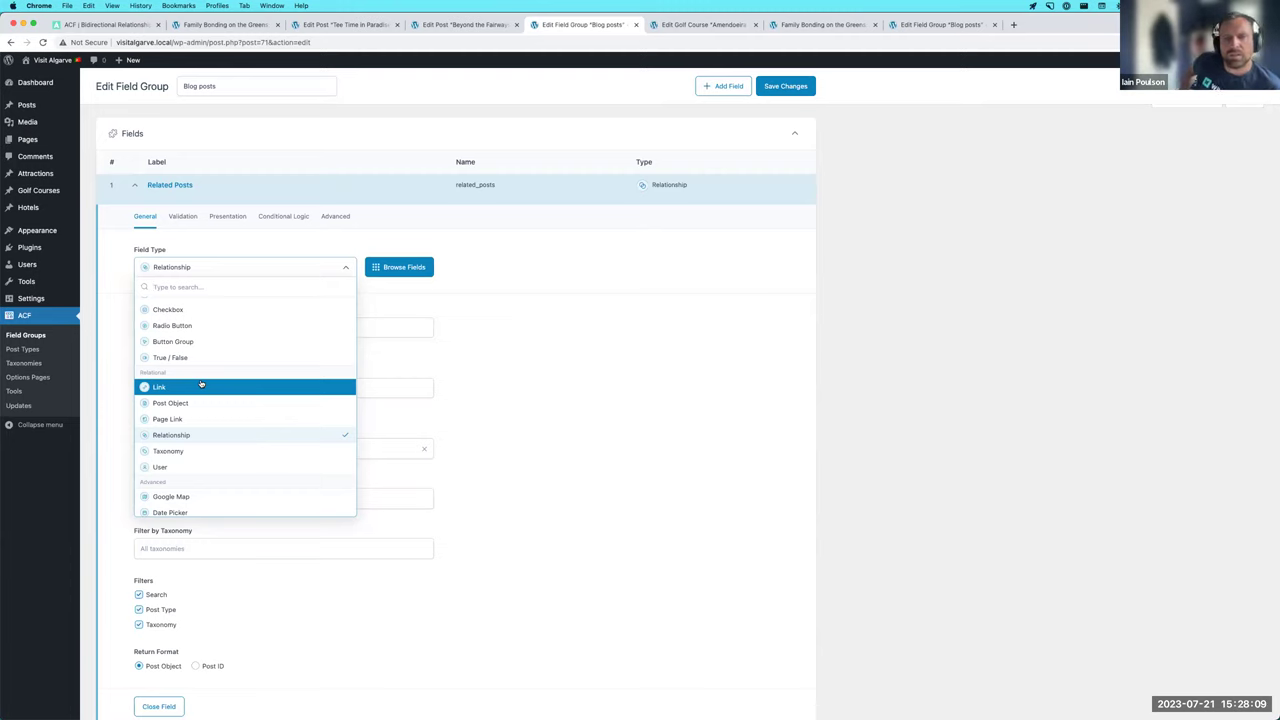
key(Up)
key(Up)
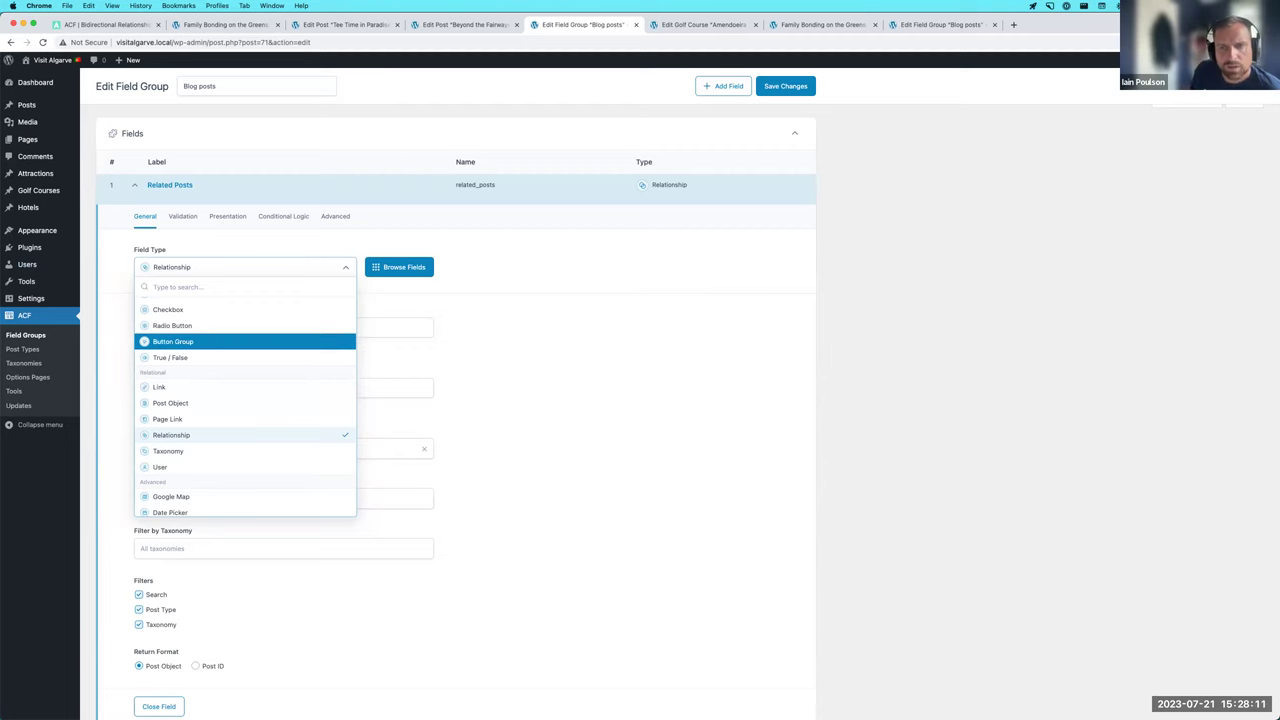
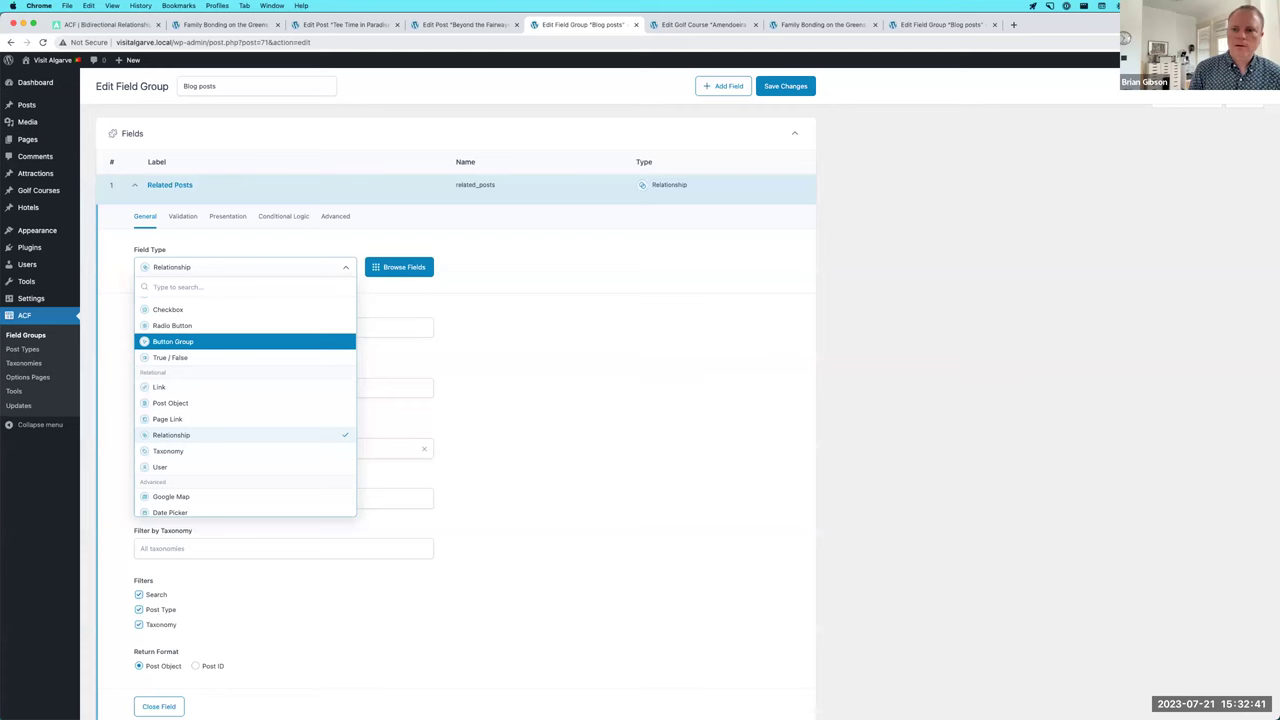
- Switch to TablePlus and Local to view the wp_postmeta rows and the visitalgarve site's database connection options
key(super+Tab)
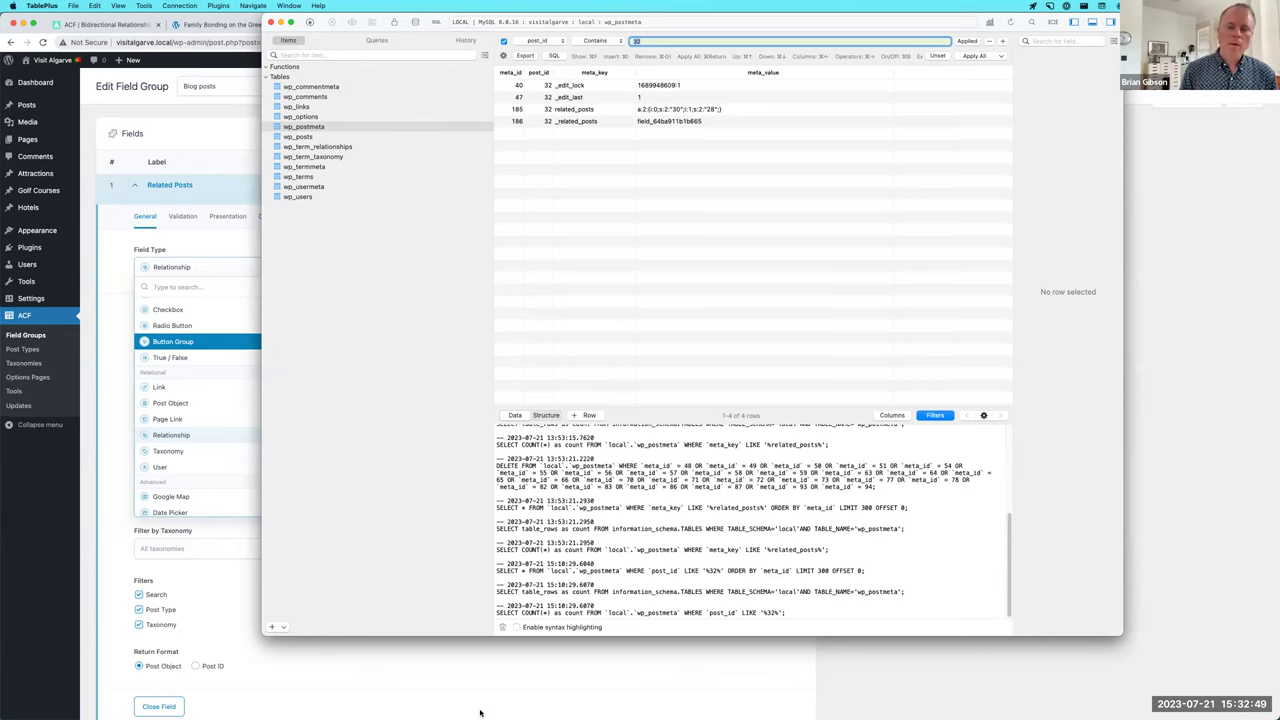
click(533, 713)
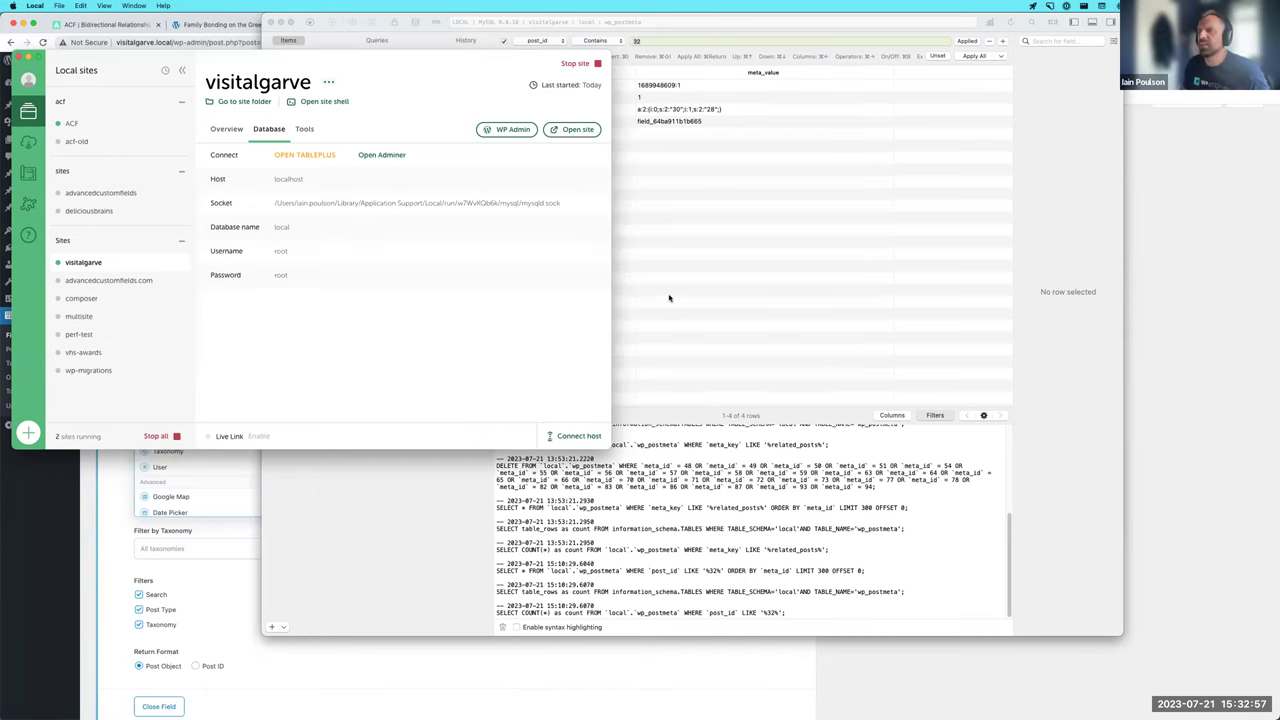
drag(423, 120, 431, 193)
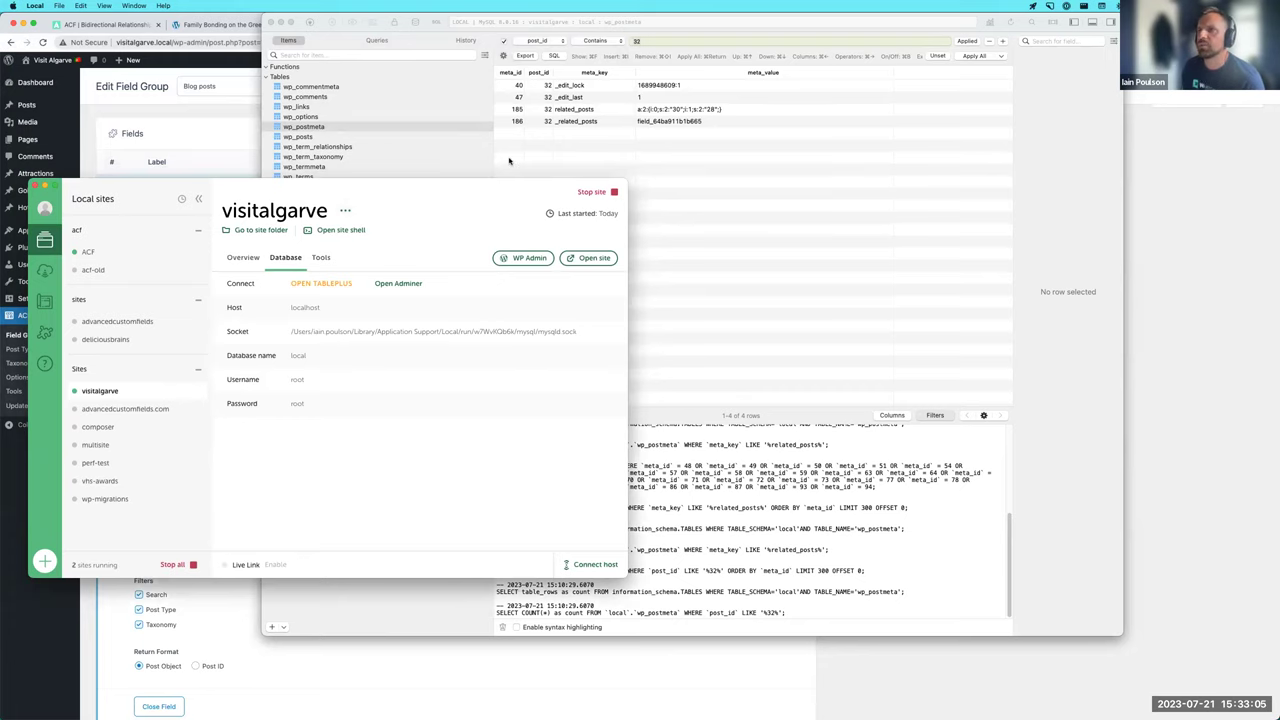
click(441, 128)
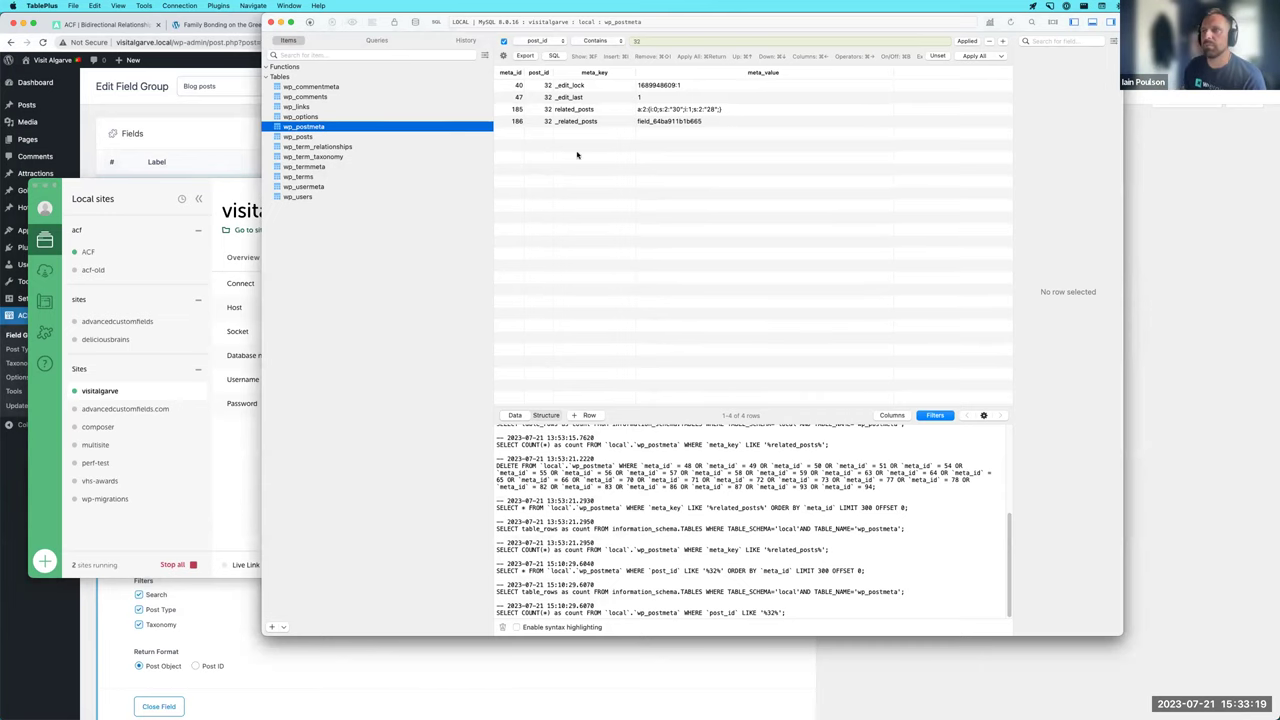
click(182, 188)
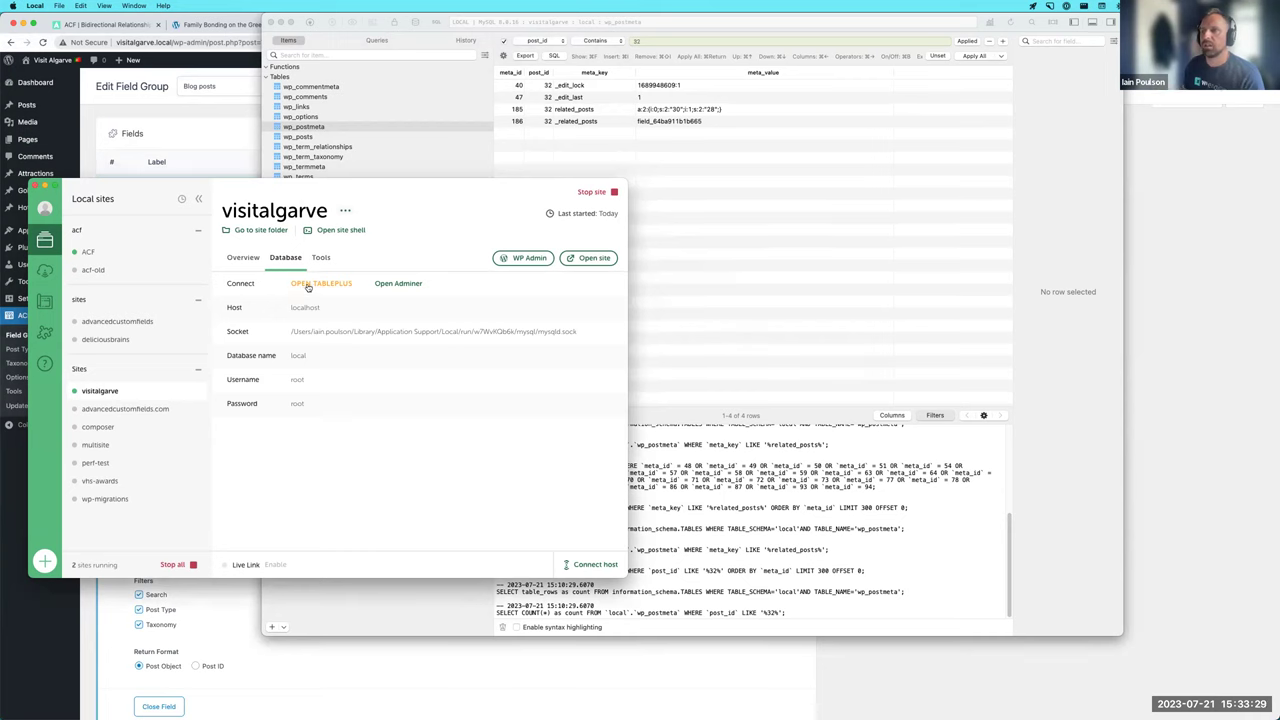
click(438, 165)
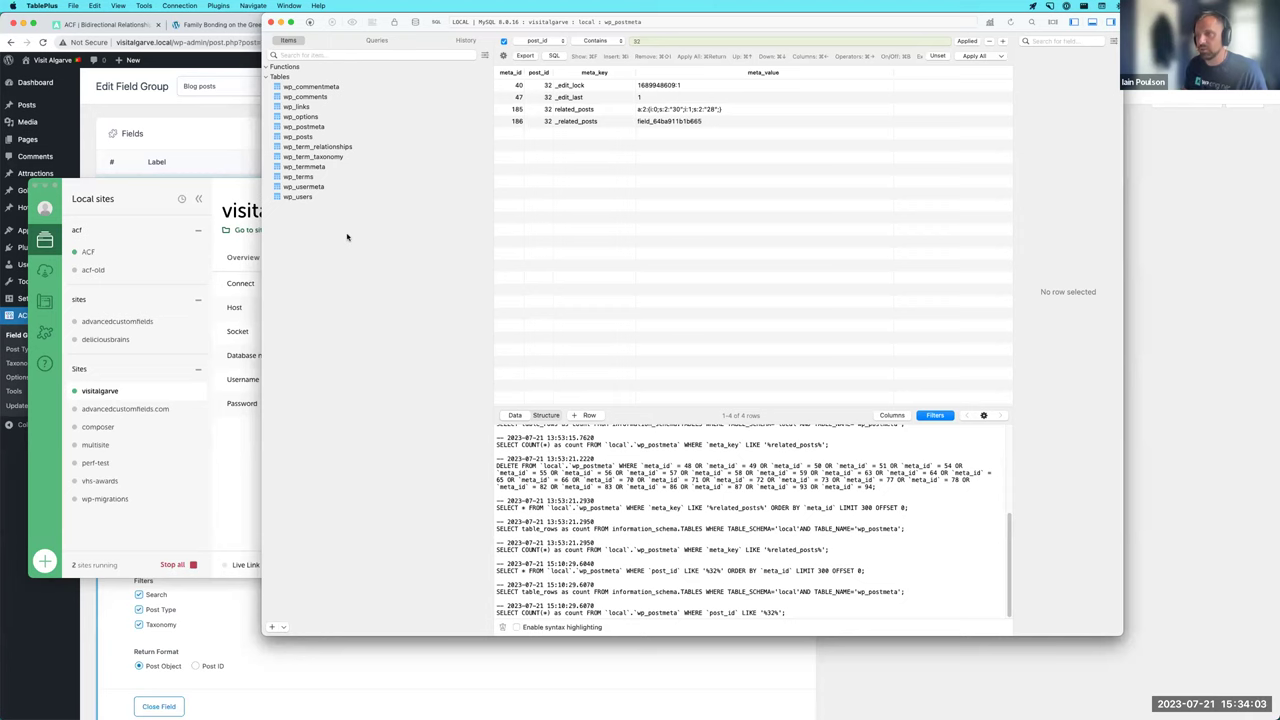
- Look at the TablePlus connection list, close it, and return to the Blog posts field group in Chrome with the field type list closed
key(super+shift+k)
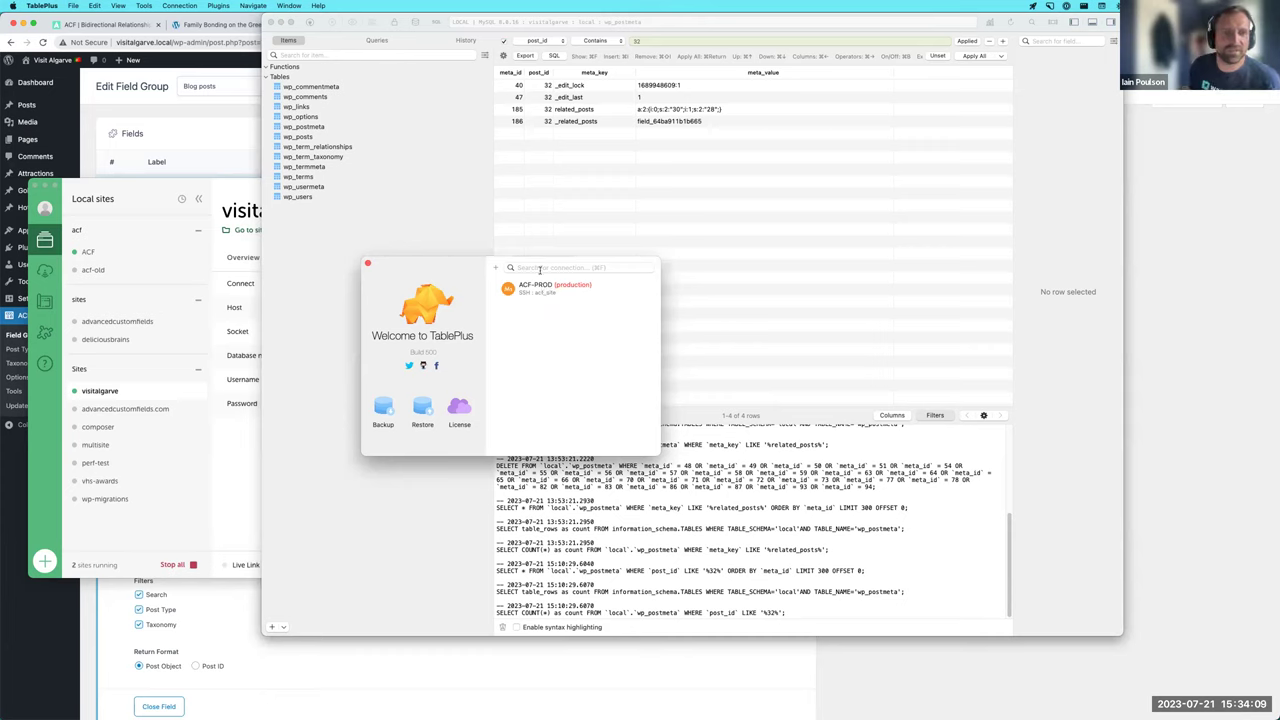
click(494, 226)
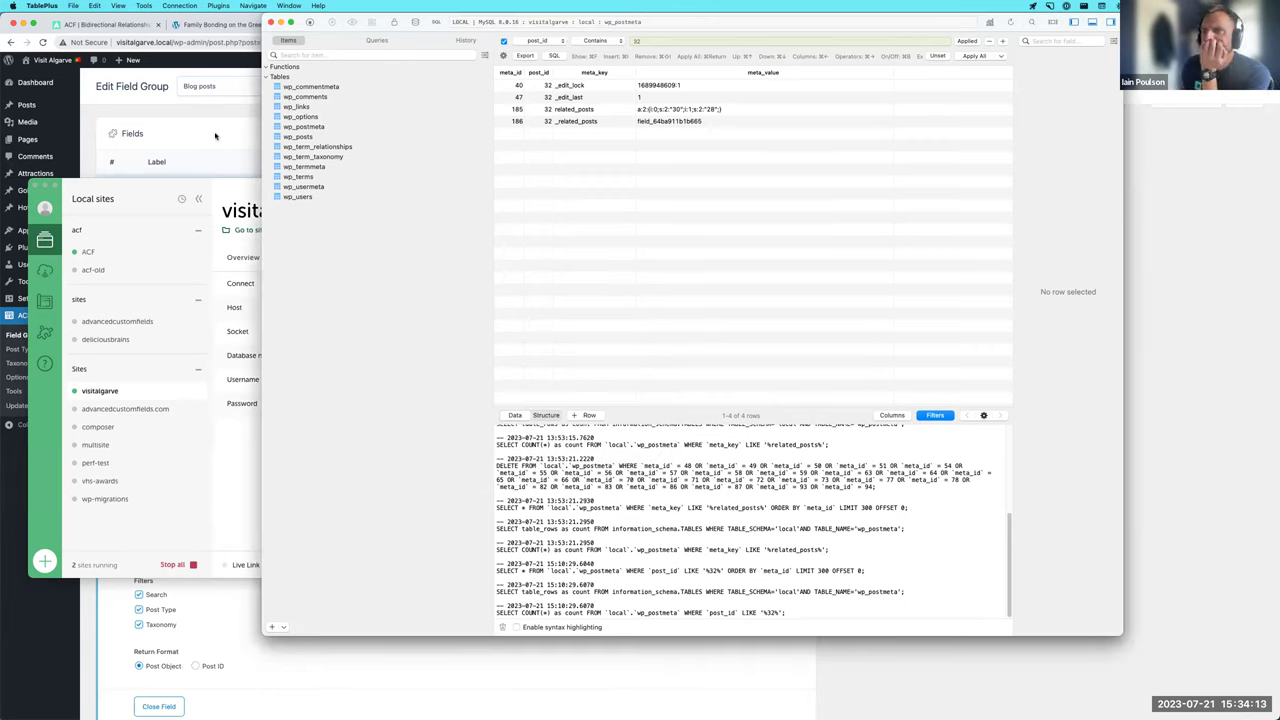
click(216, 135)
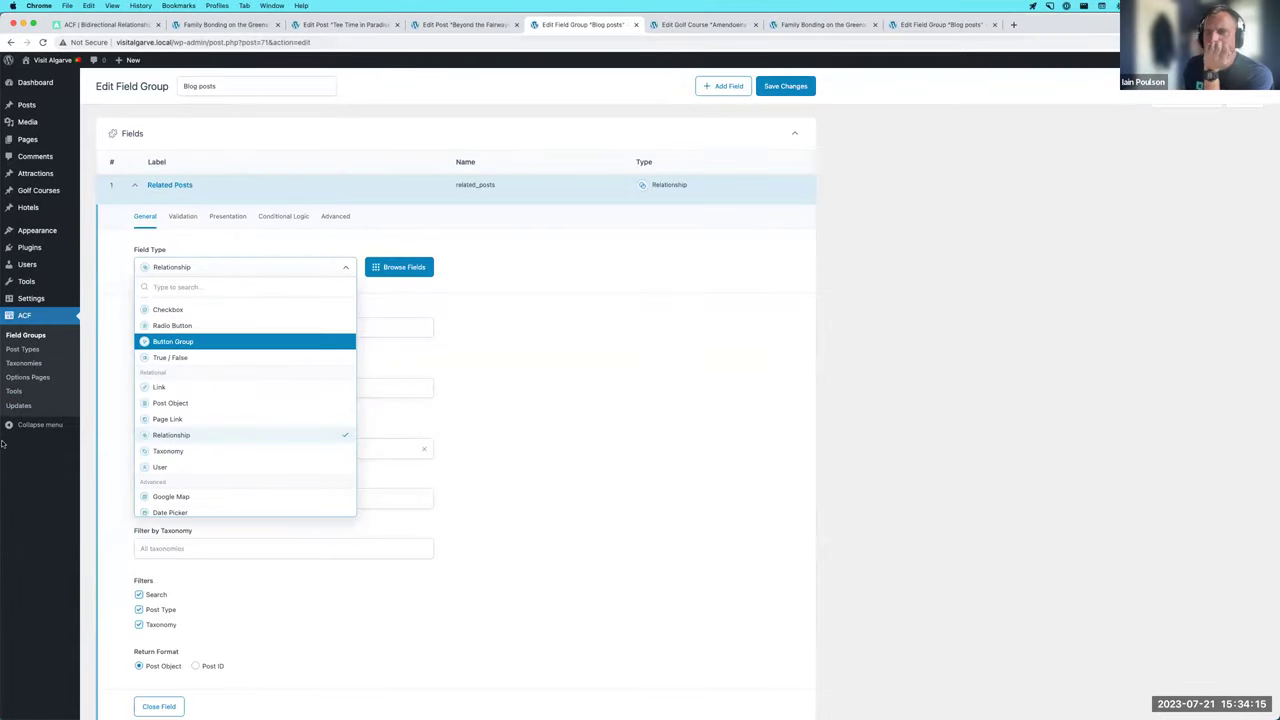
click(540, 374)
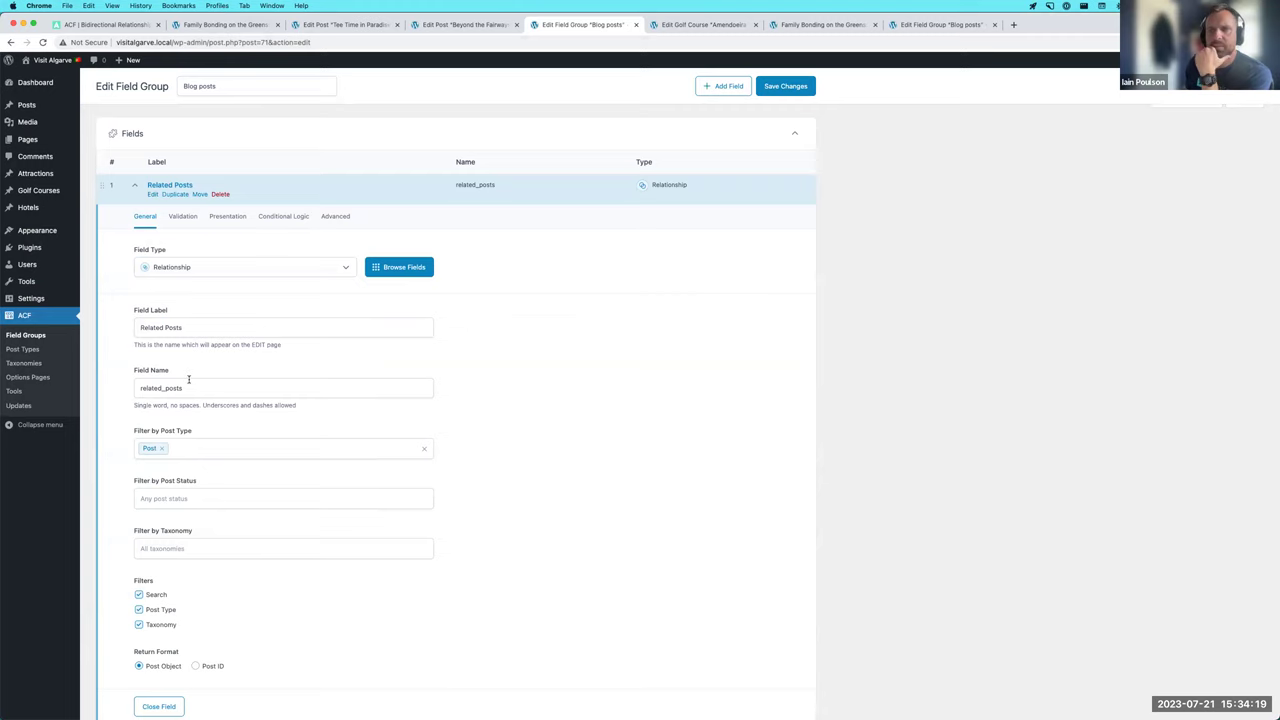
- Create an ACF options page titled "Theme settings" with the menu slug theme-settings and no parent page, and save it
click(38, 379)
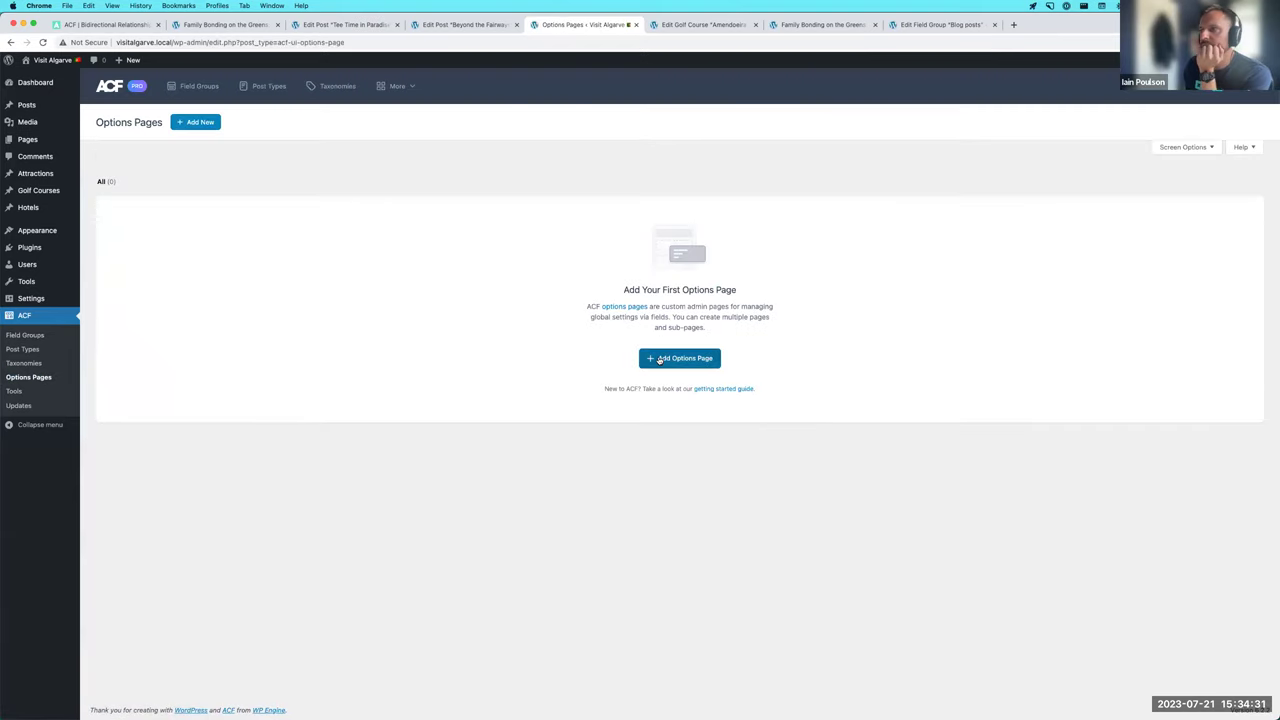
click(659, 359)
click(245, 214)
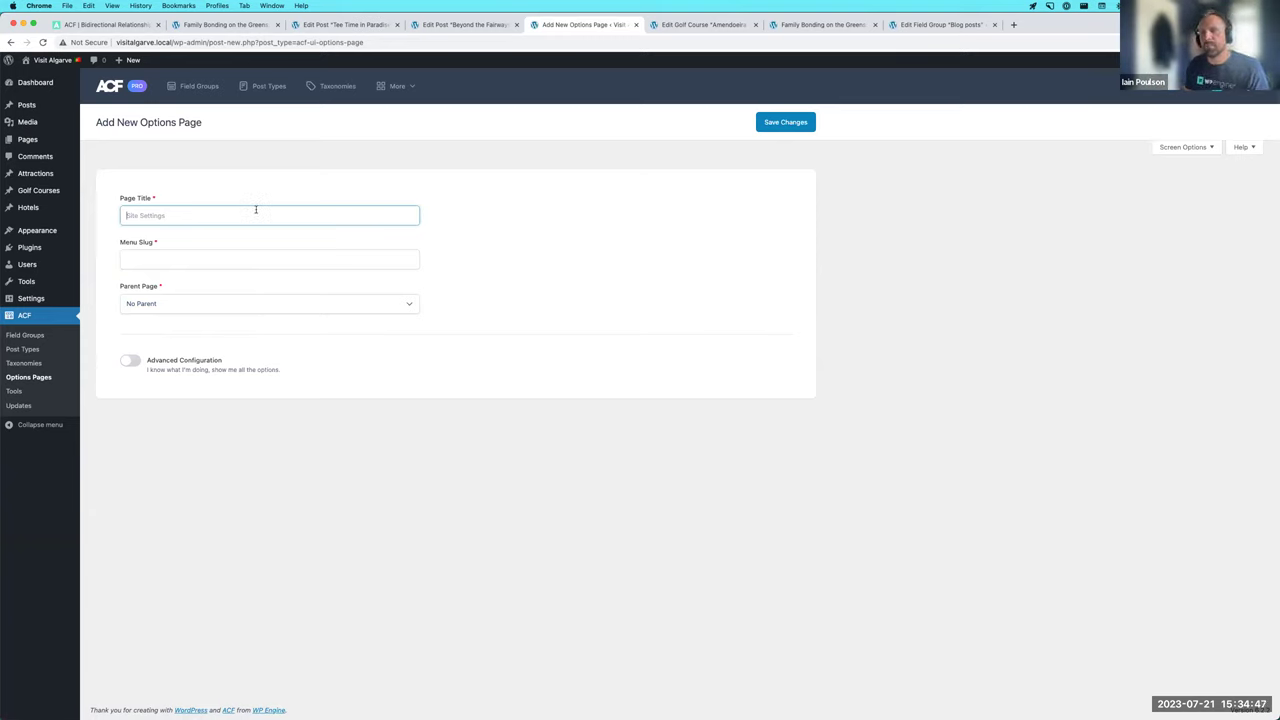
text(T)
key(BackSpace)
text(The)
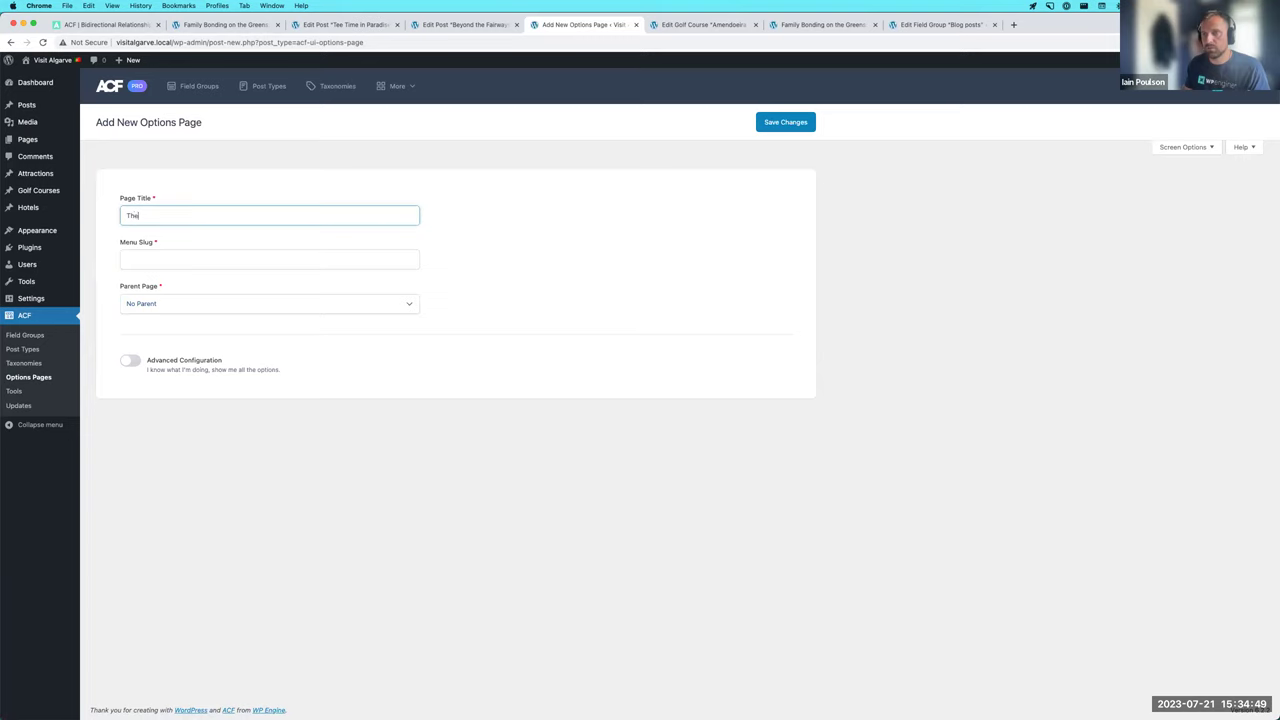
text(me settings)
key(Tab)
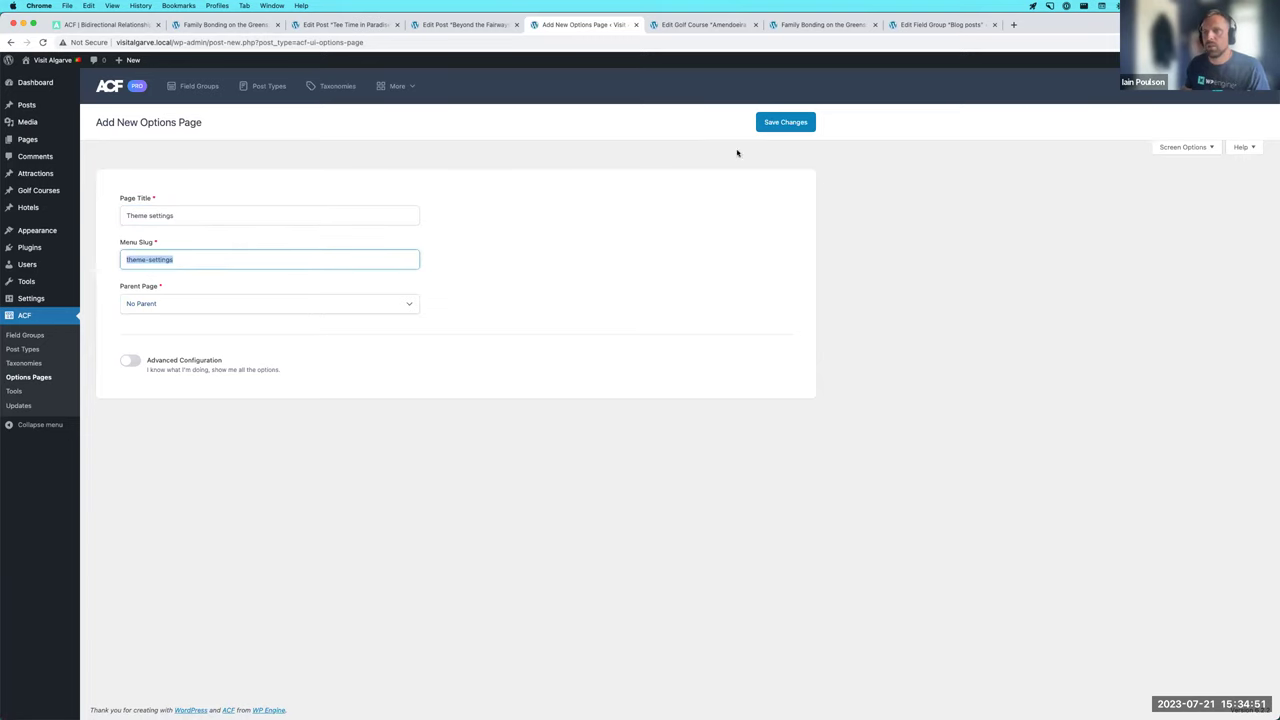
click(791, 125)
- Show the advanced configuration of the Theme settings options page and look through its Visibility and Labels settings
click(134, 398)
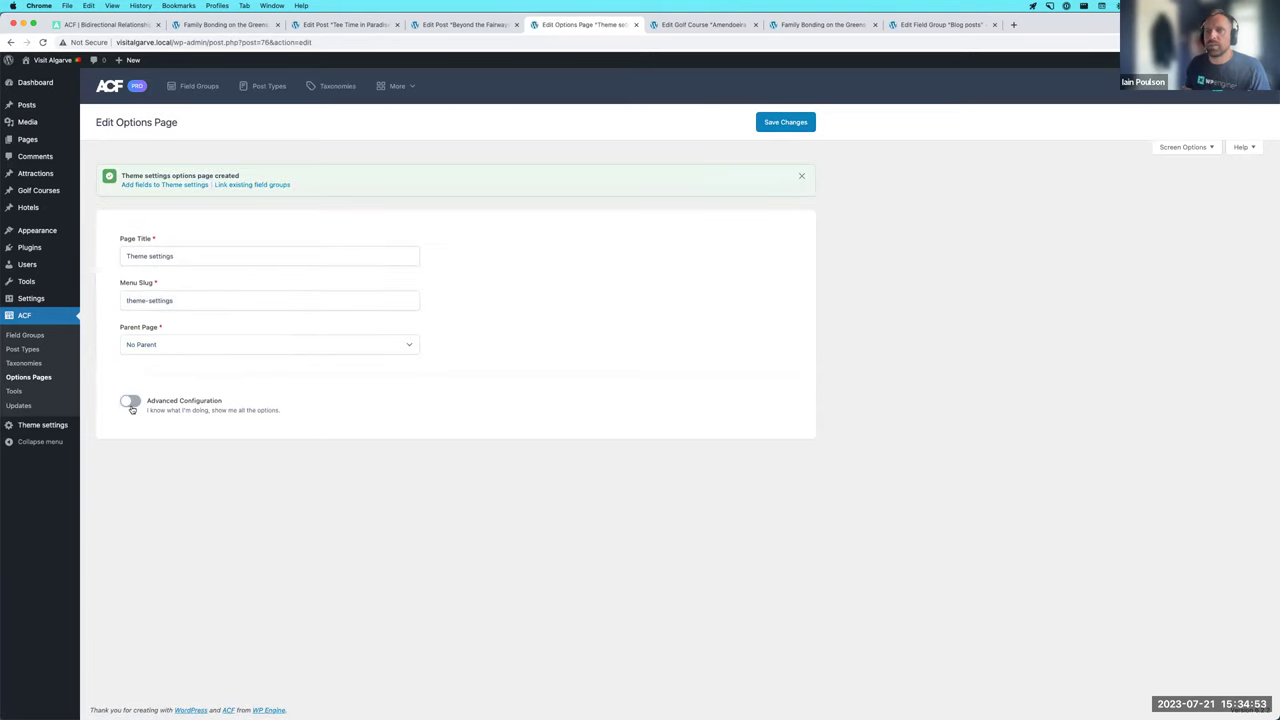
scroll(140, 410, down, 2)
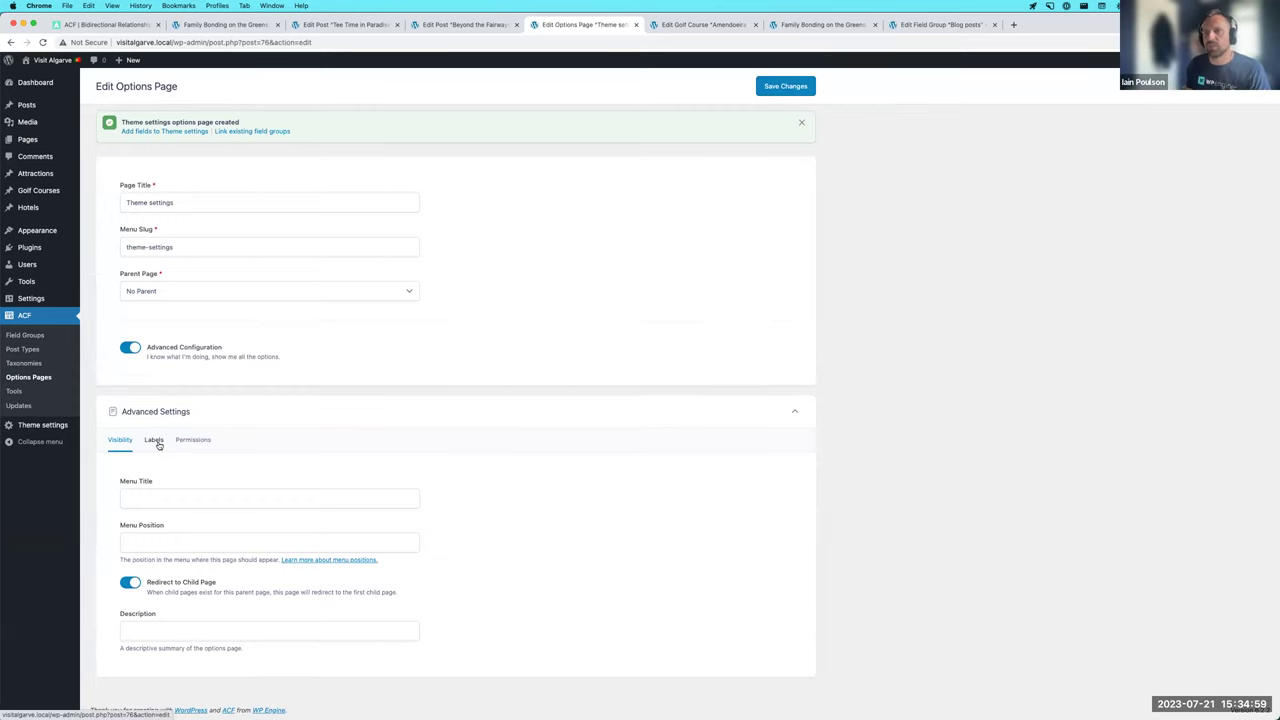
click(157, 444)
click(120, 493)
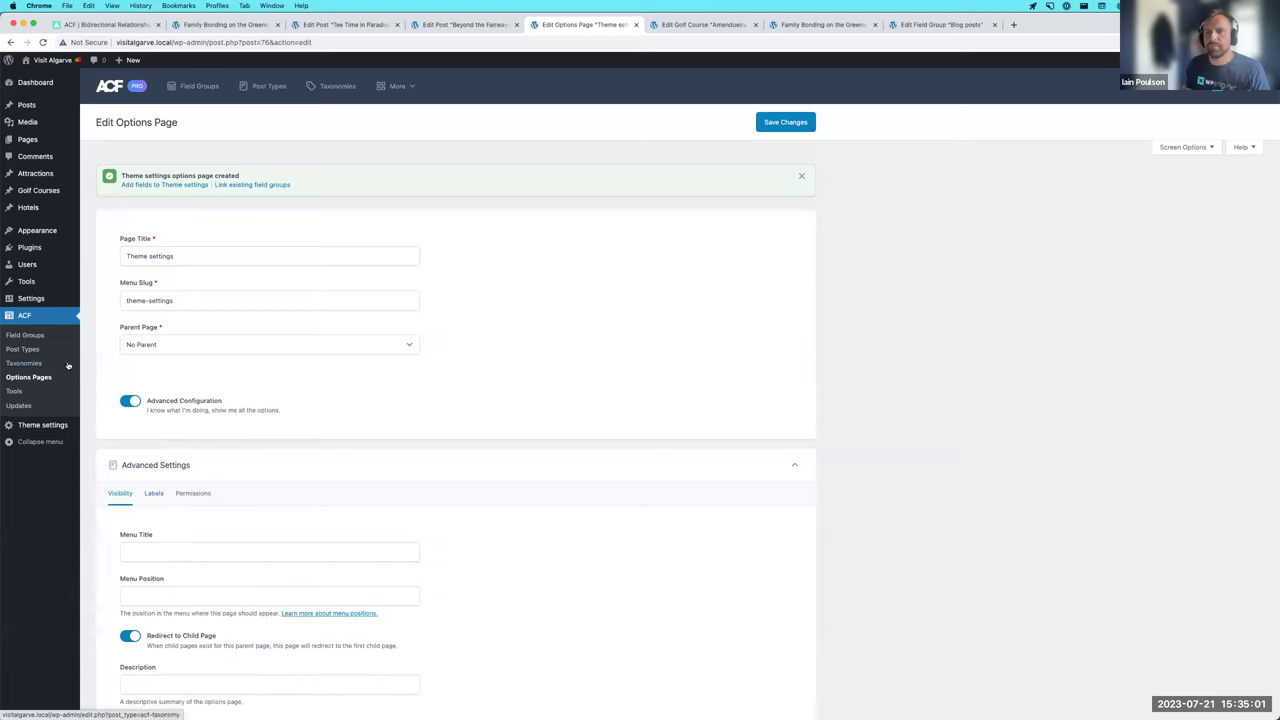
- Start a new ACF field group and title it "Theme"
click(74, 332)
click(673, 256)
click(785, 122)
click(42, 332)
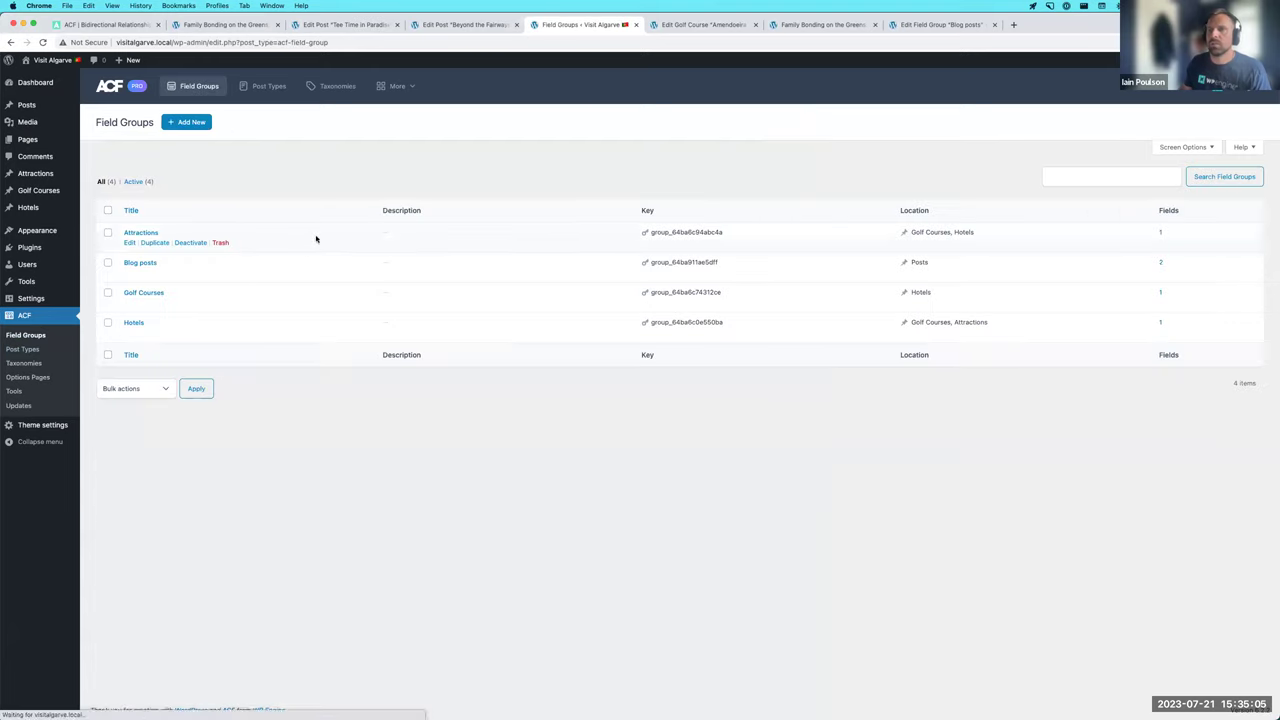
click(186, 122)
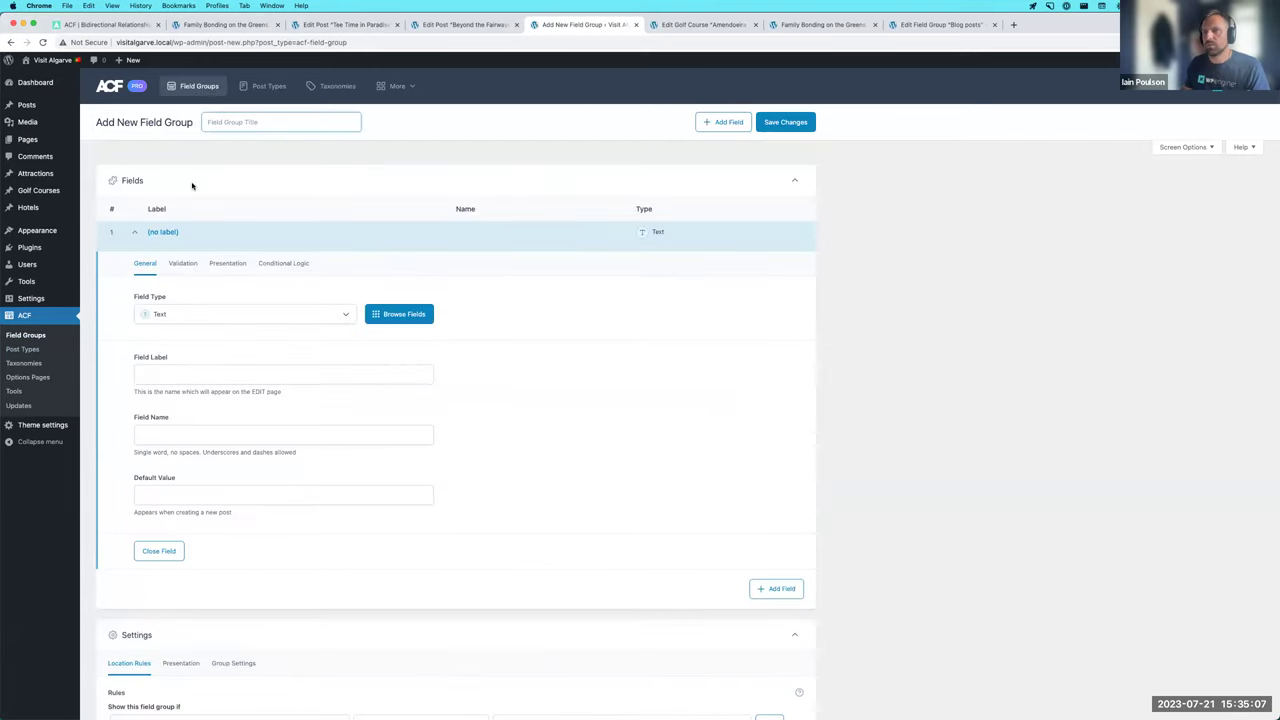
click(214, 122)
text(Theme)
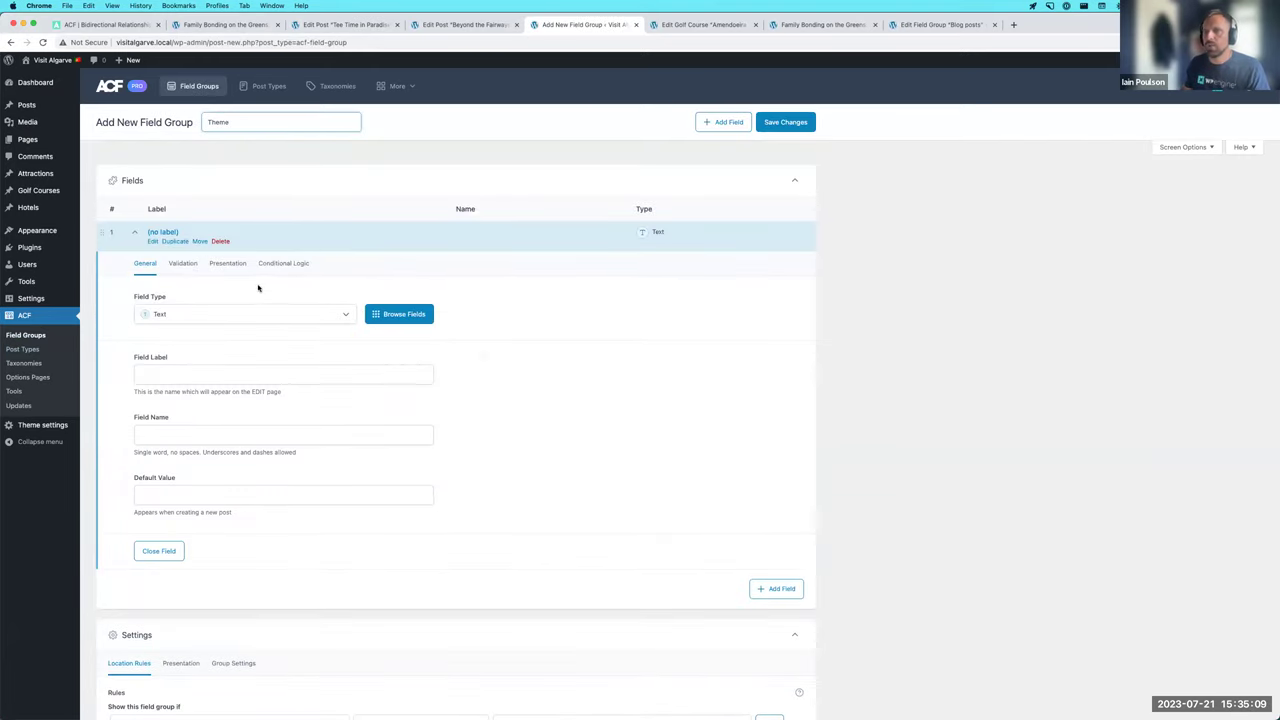
- Set the new field group's location rule to Options Page is equal to Theme settings
scroll(397, 514, down, 2)
click(295, 613)
scroll(295, 613, down, 3)
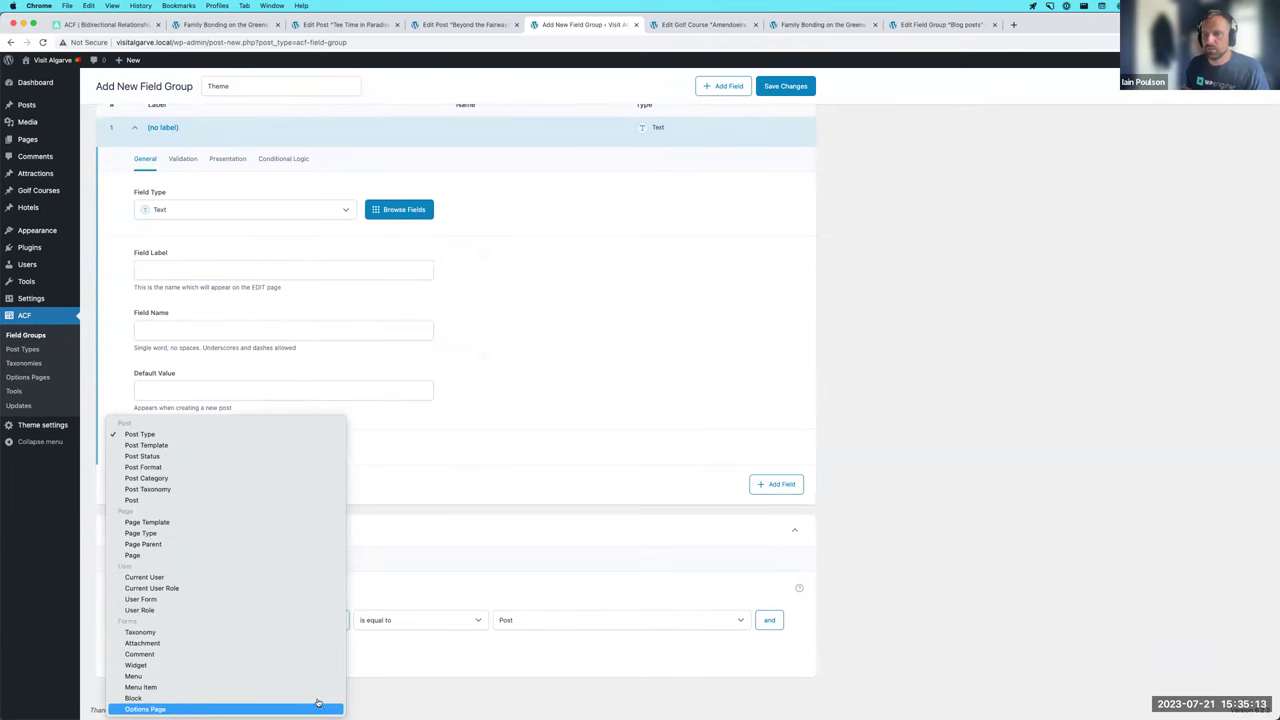
click(195, 709)
click(523, 620)
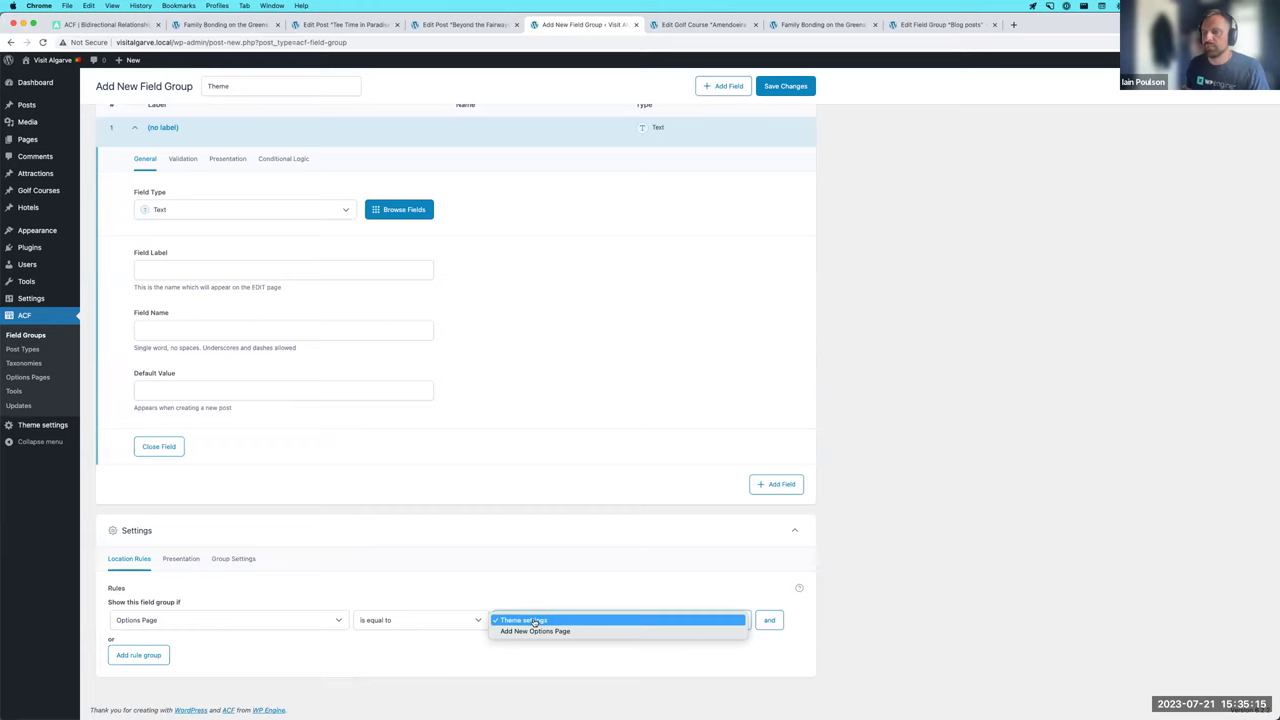
click(535, 621)
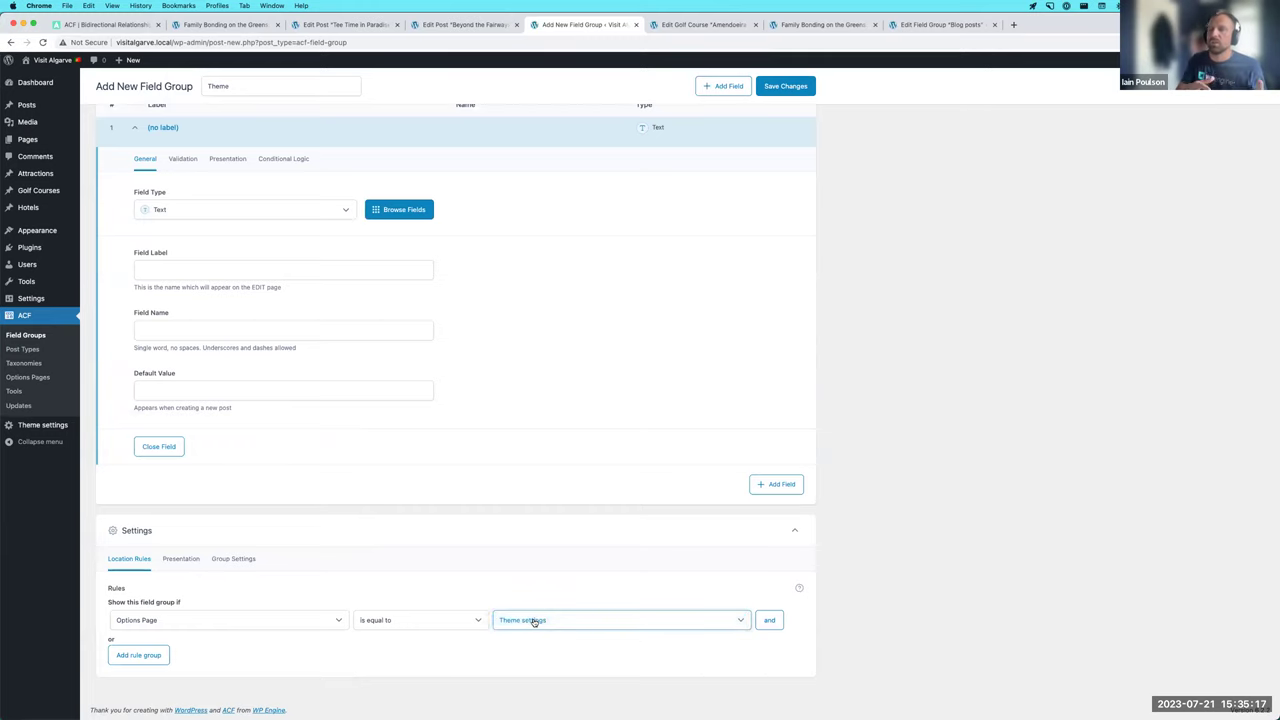
- Retitle the new field group "Matrketing"
scroll(434, 494, up, 2)
double_click(218, 122)
text(Matrketing)
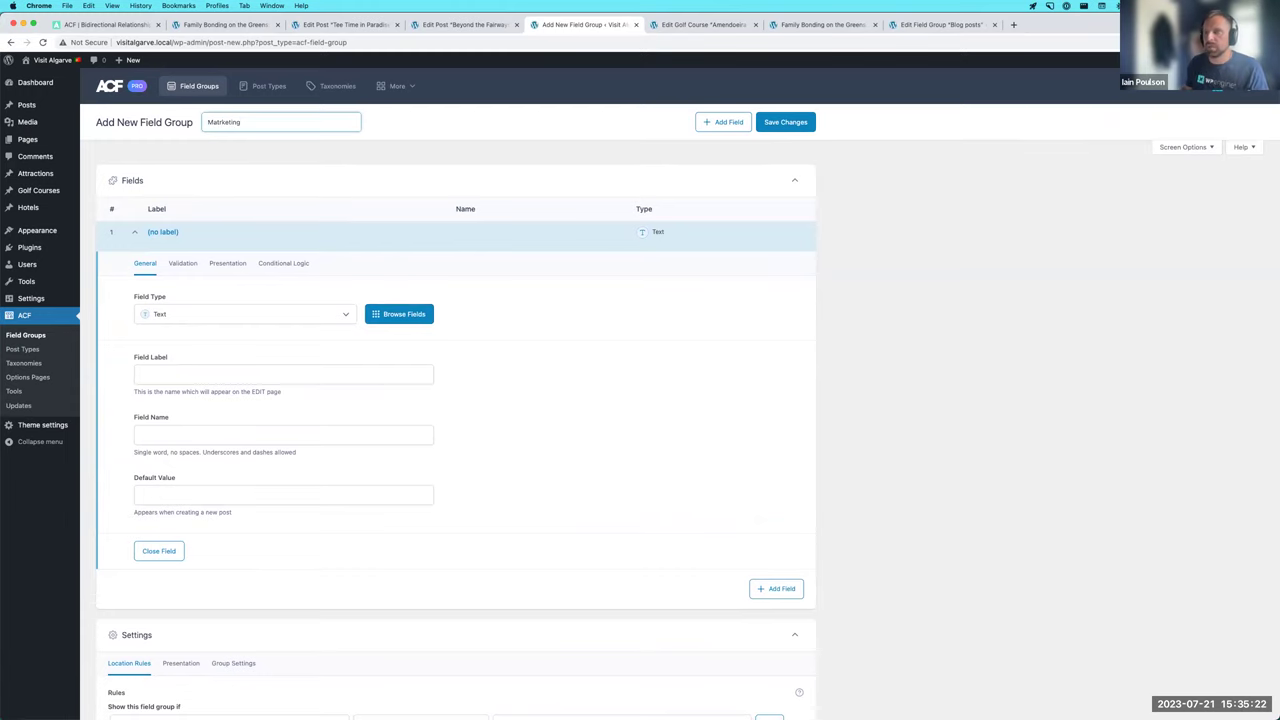
- Add a new options page titled "Marketing" with slug marketing from the location rule, and save the field group
scroll(223, 137, down, 2)
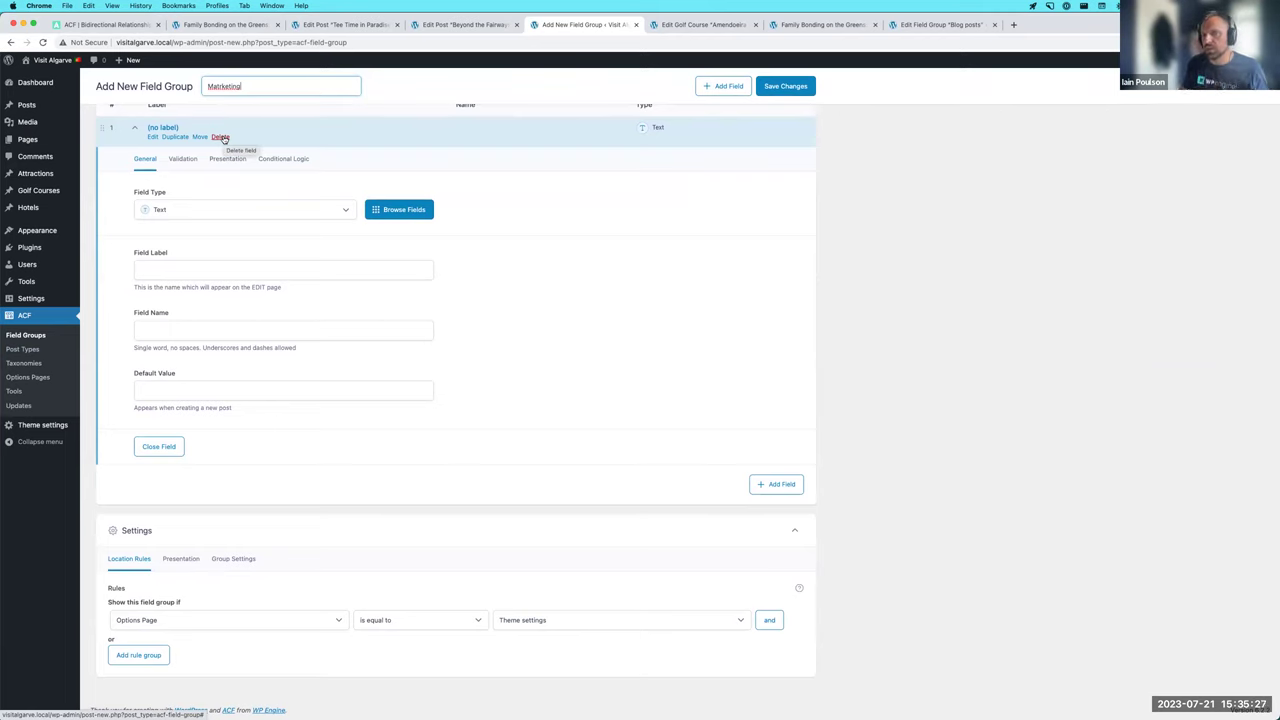
click(535, 618)
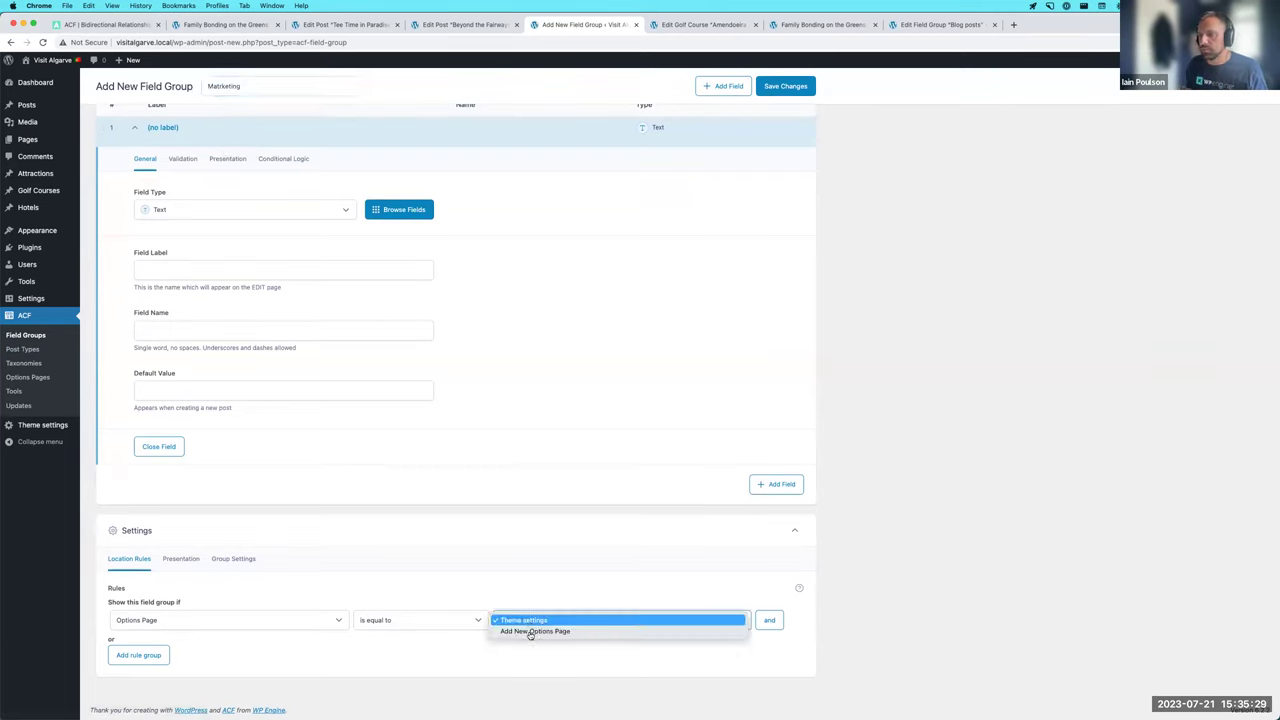
click(530, 631)
double_click(548, 339)
text(Marketing)
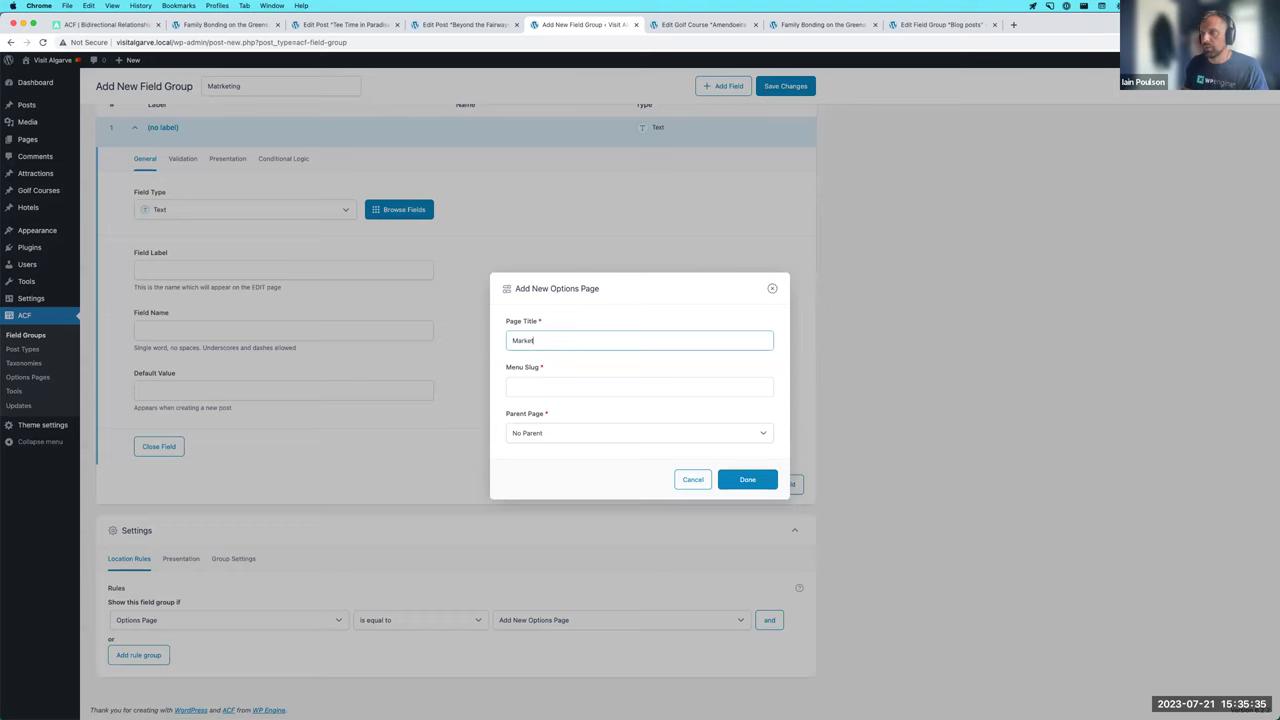
key(Tab)
click(750, 485)
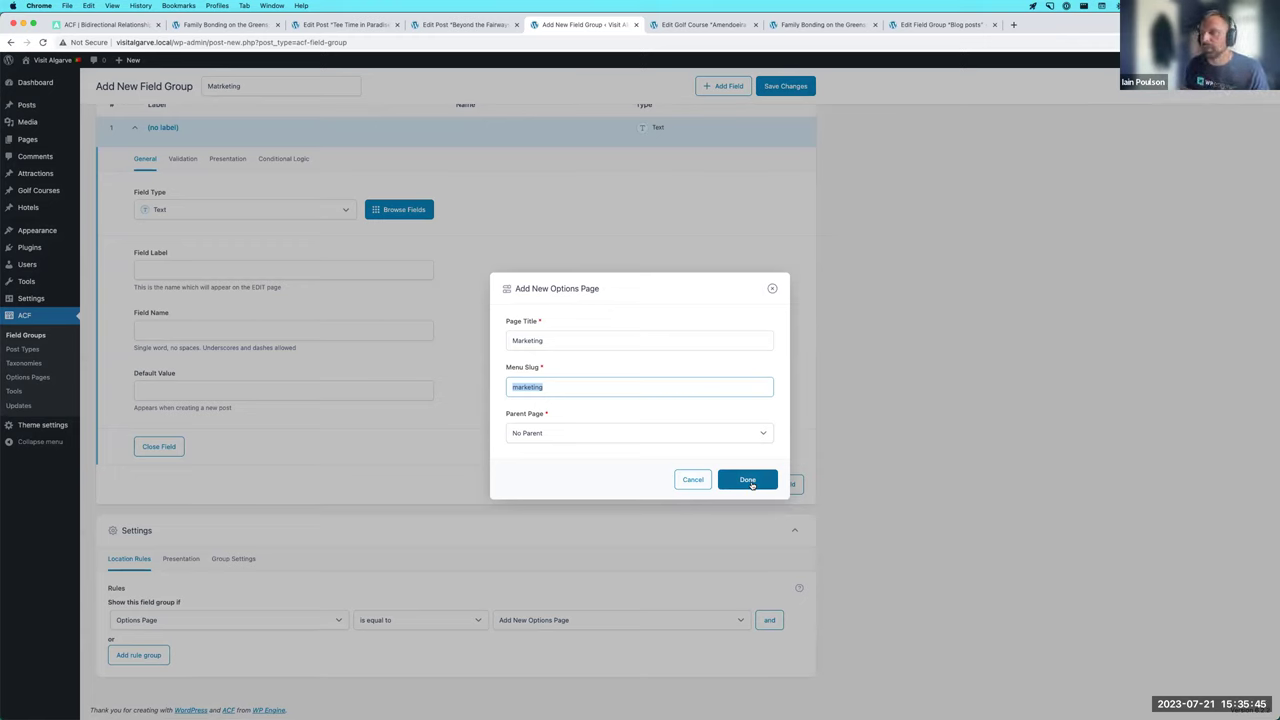
click(748, 481)
click(785, 86)
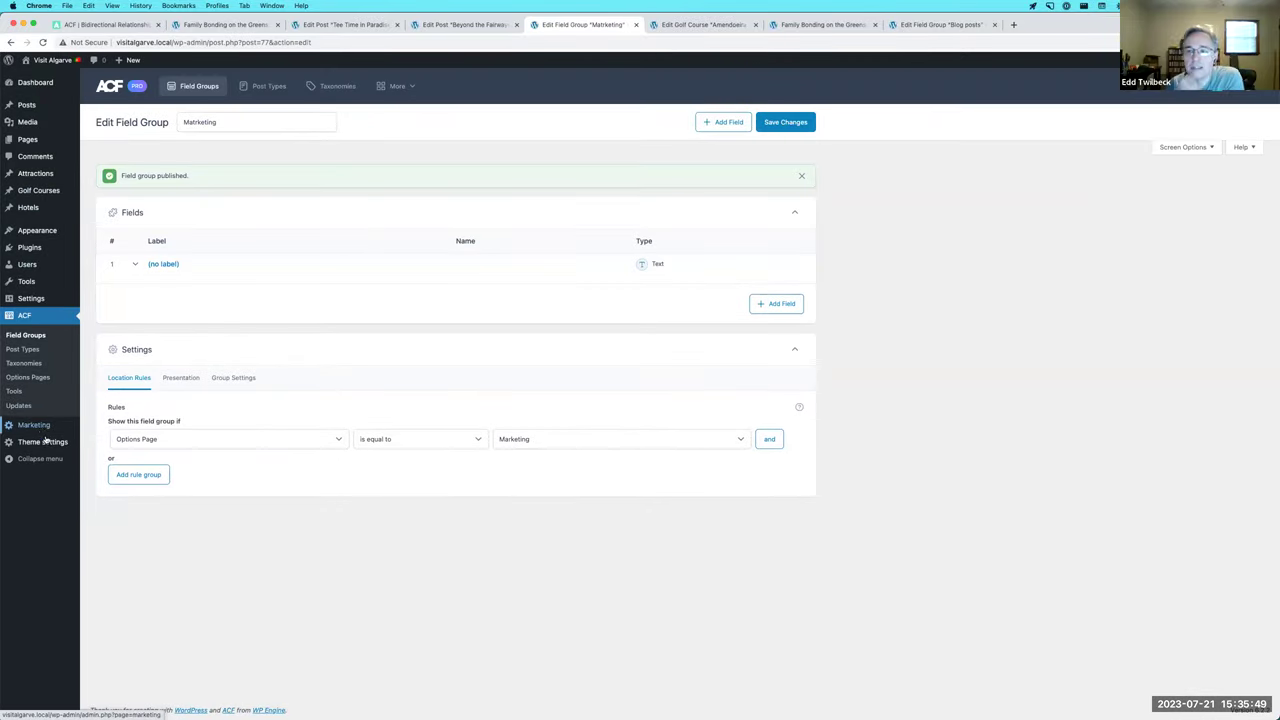
- View the Marketing options page in the admin, go back to its field group, and open the field groups list
click(40, 426)
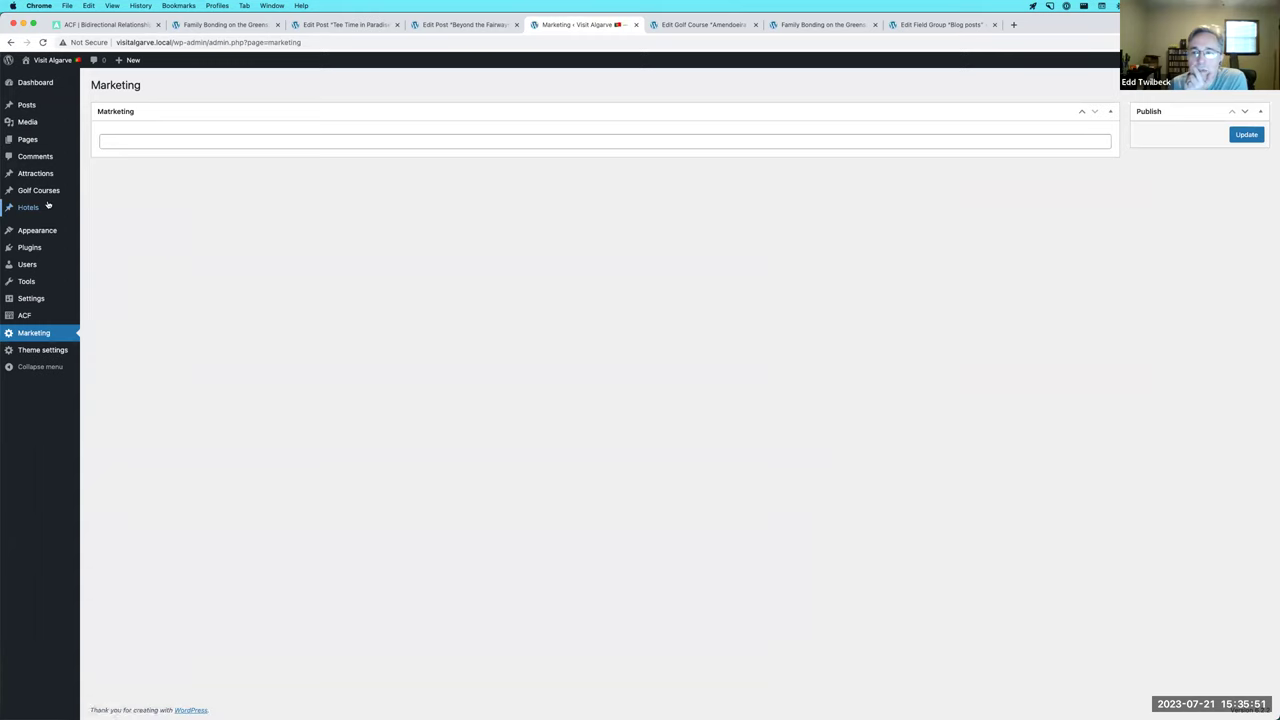
click(6, 44)
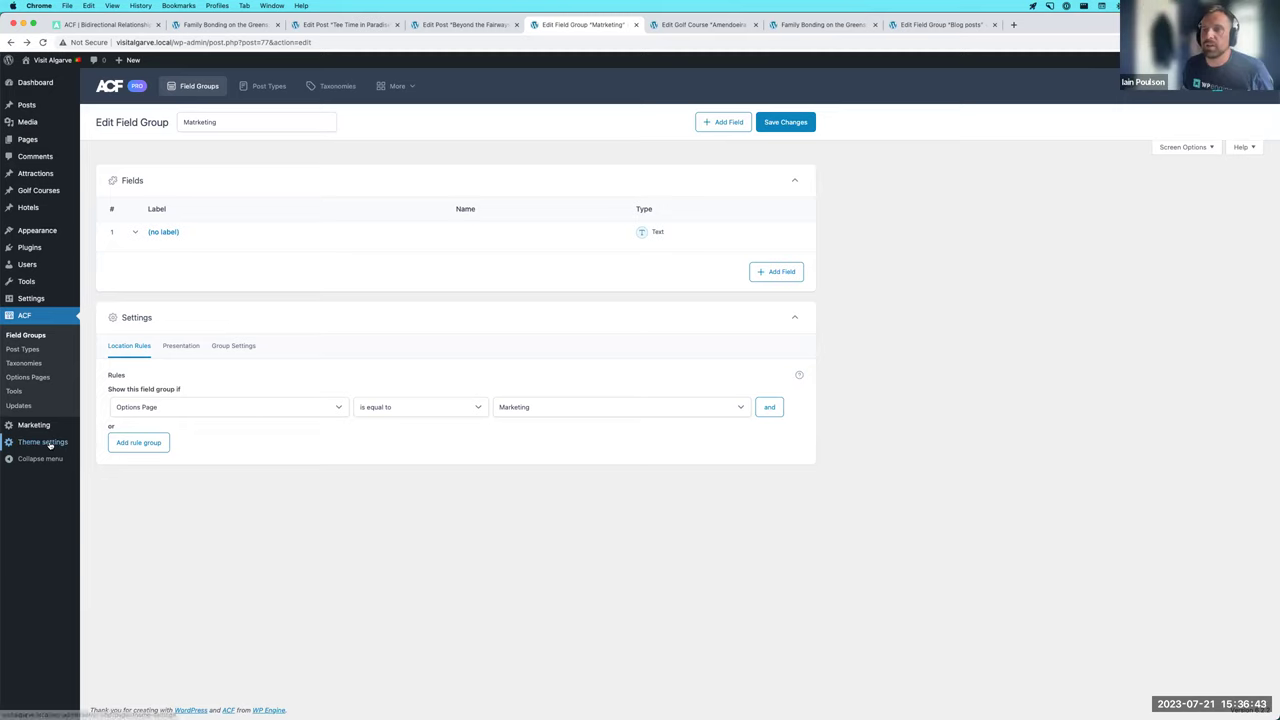
click(37, 337)
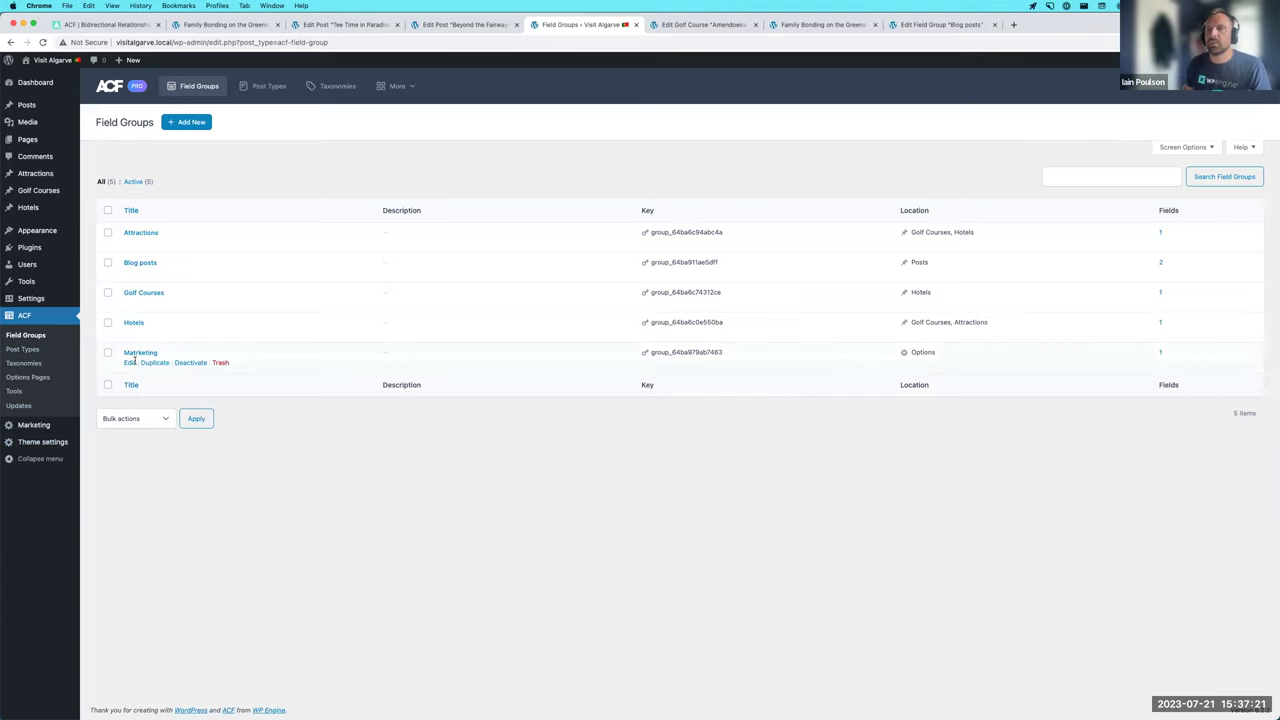
- Label the unlabelled text field in the Matrketing field group "Google ID" and save the field group
click(128, 363)
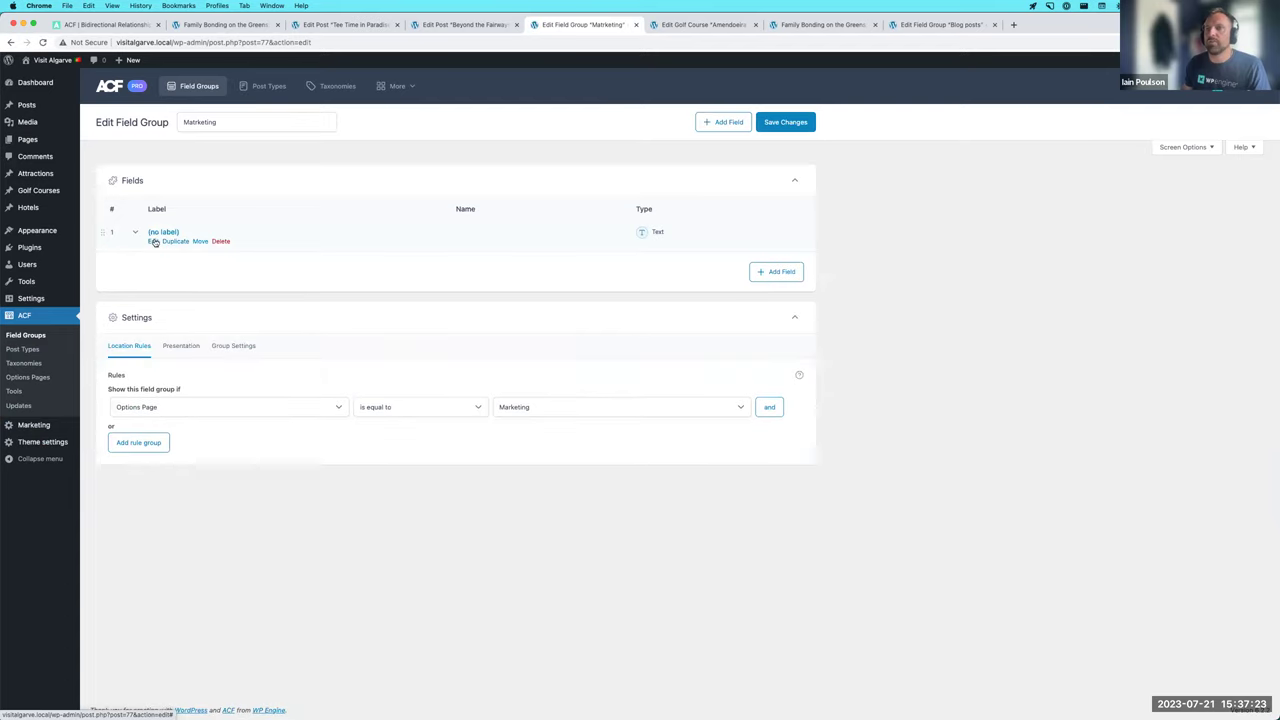
click(152, 241)
click(170, 374)
text(Google ID)
click(768, 127)
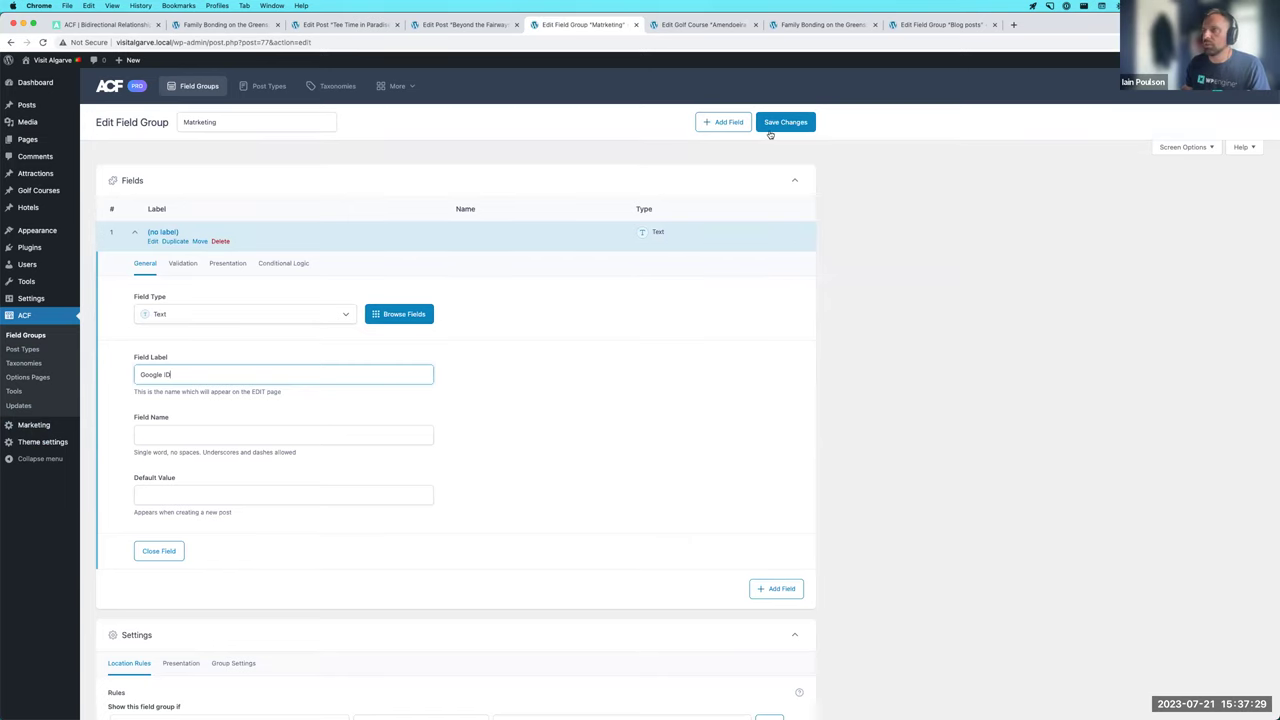
- Add a second field of type Email labelled "Support Email" to the field group and save the changes
click(772, 304)
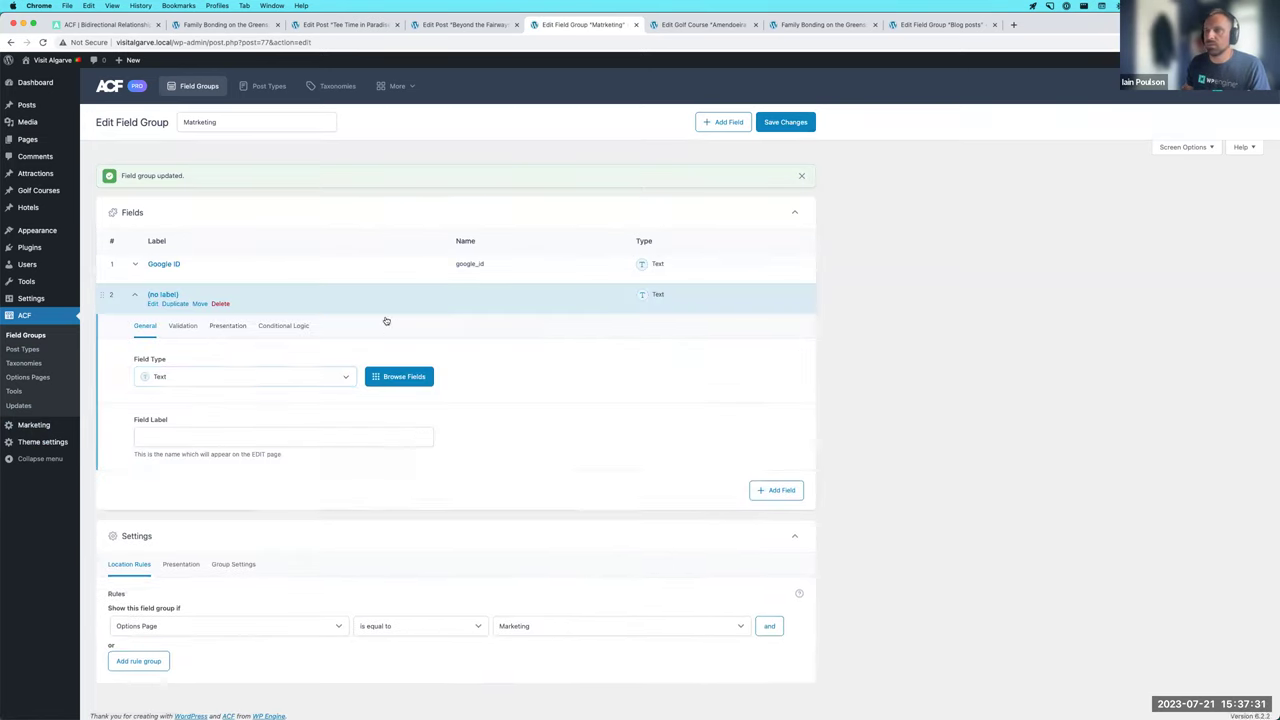
click(203, 377)
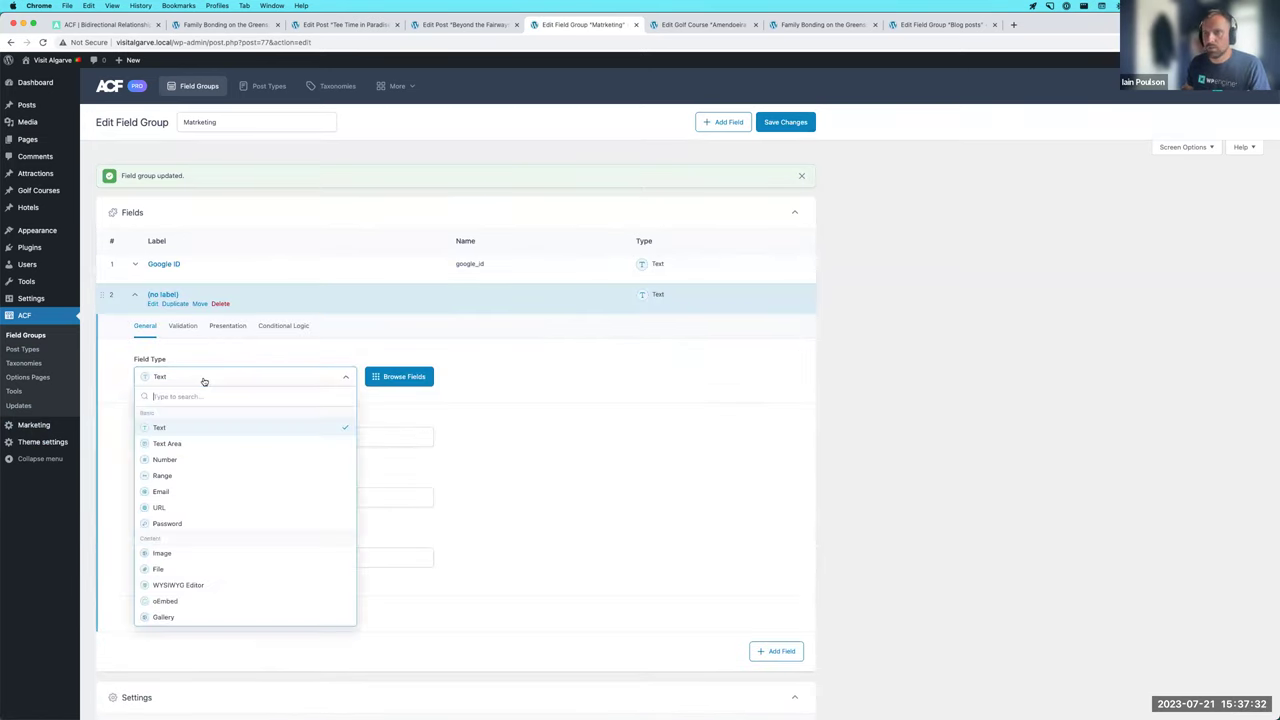
click(175, 508)
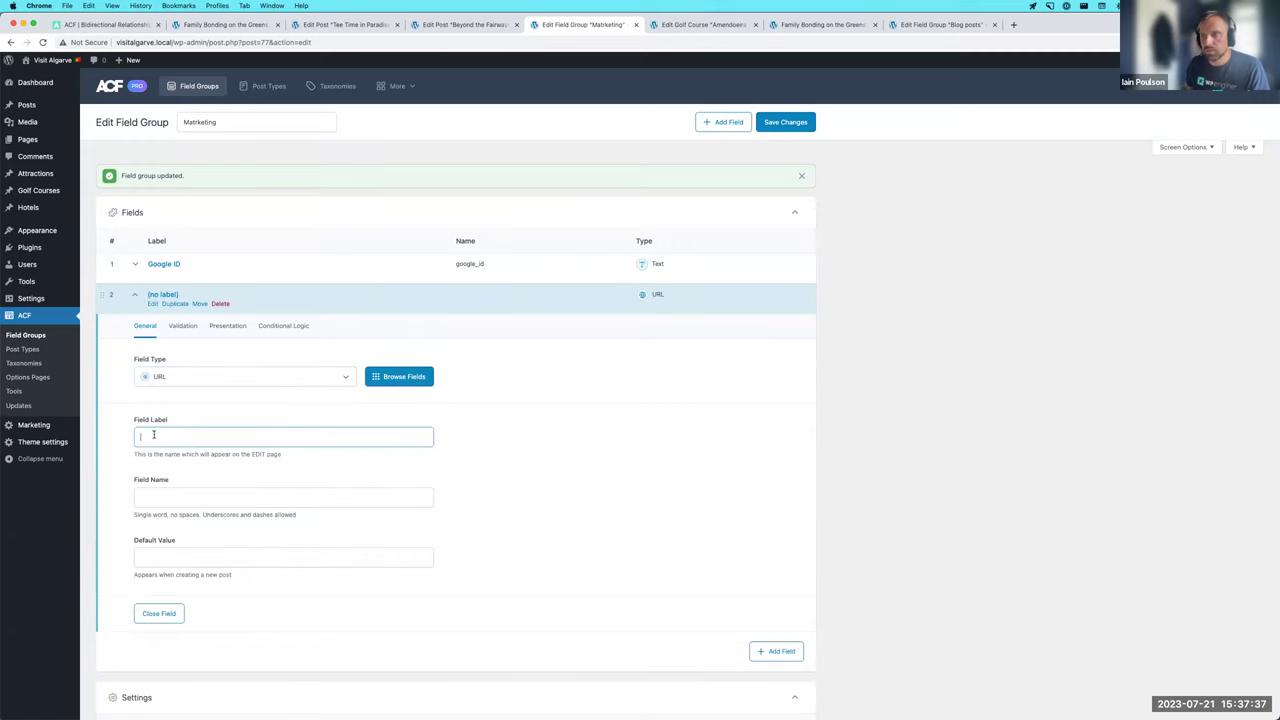
click(216, 380)
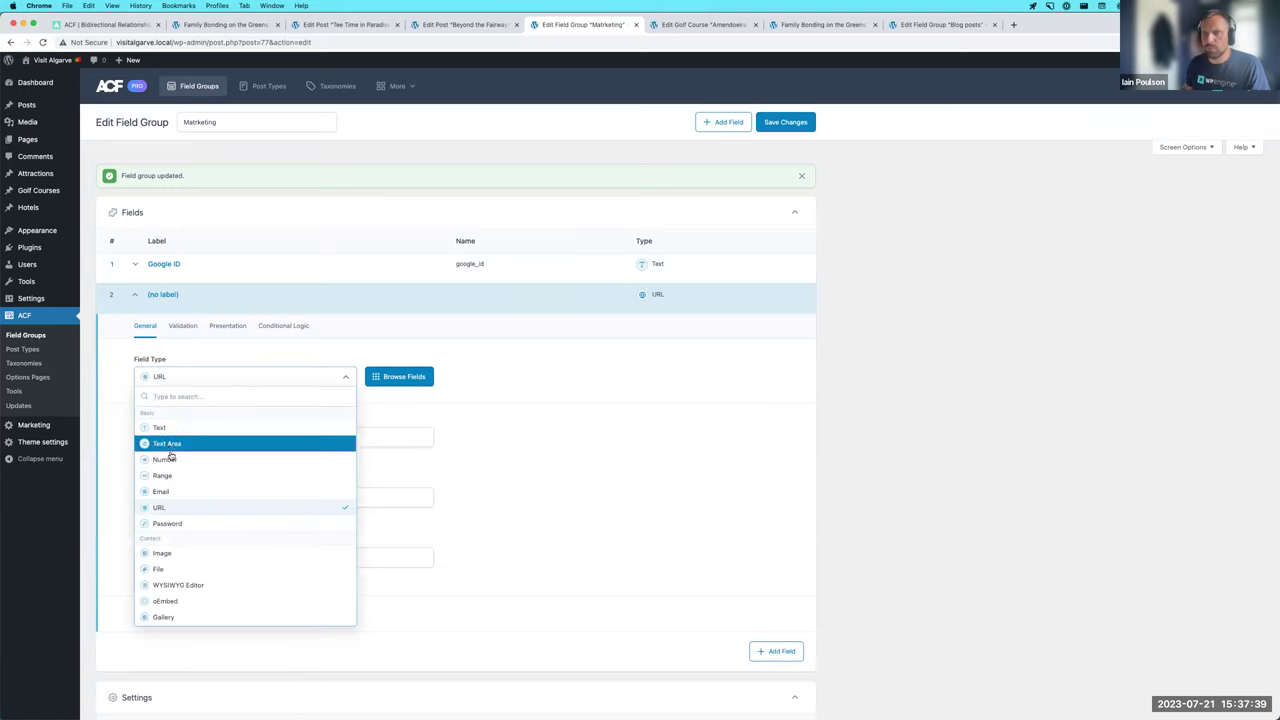
click(162, 491)
text(Support Email)
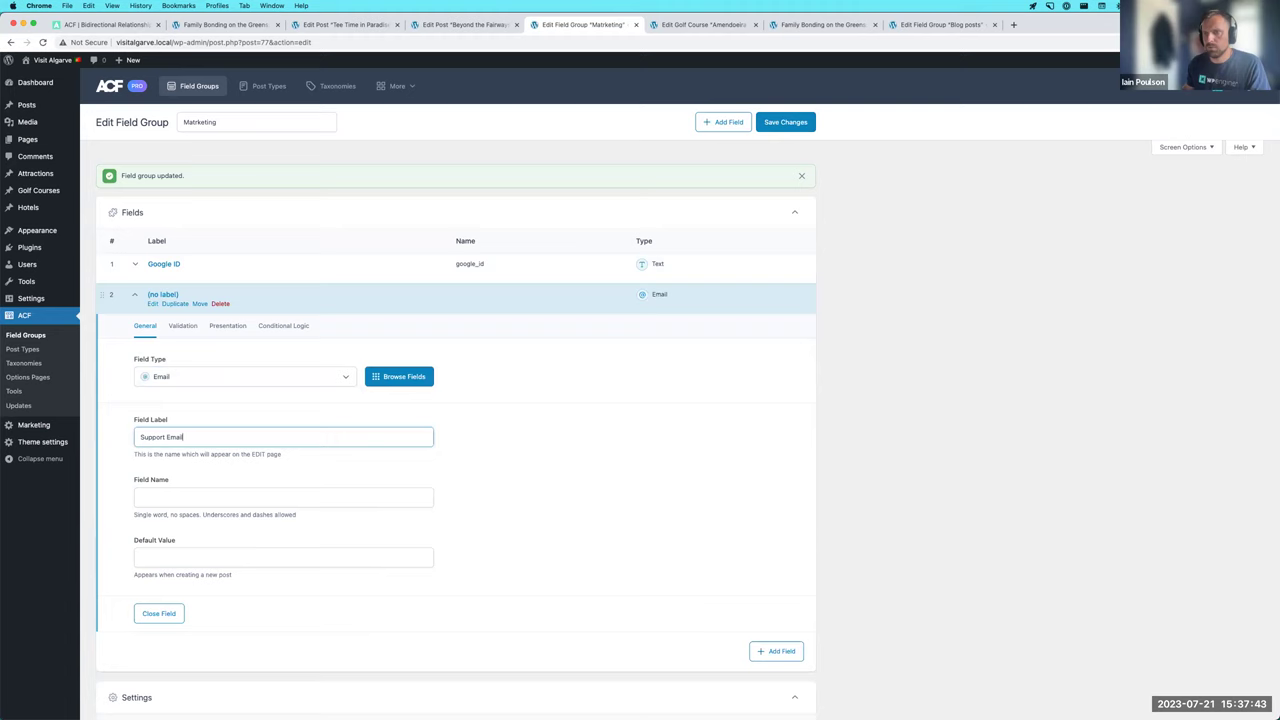
click(778, 124)
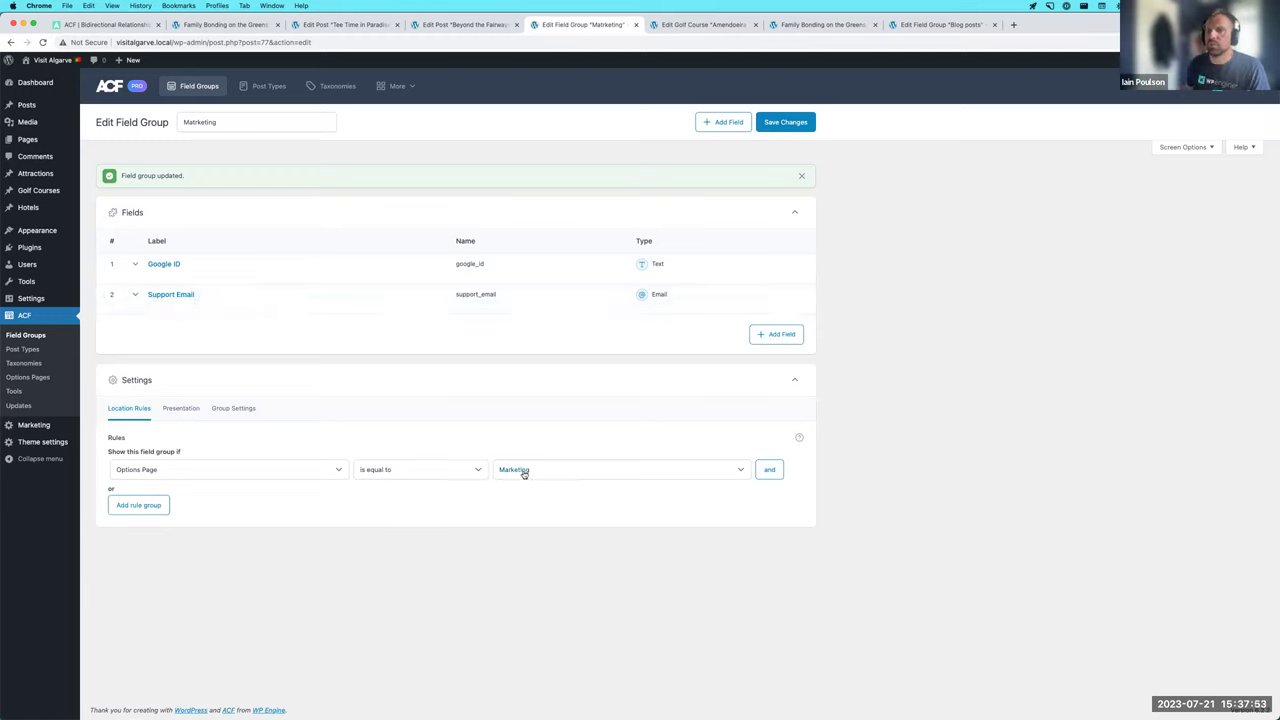
- View the Marketing options page in the admin and place the cursor in its Google ID field
click(33, 425)
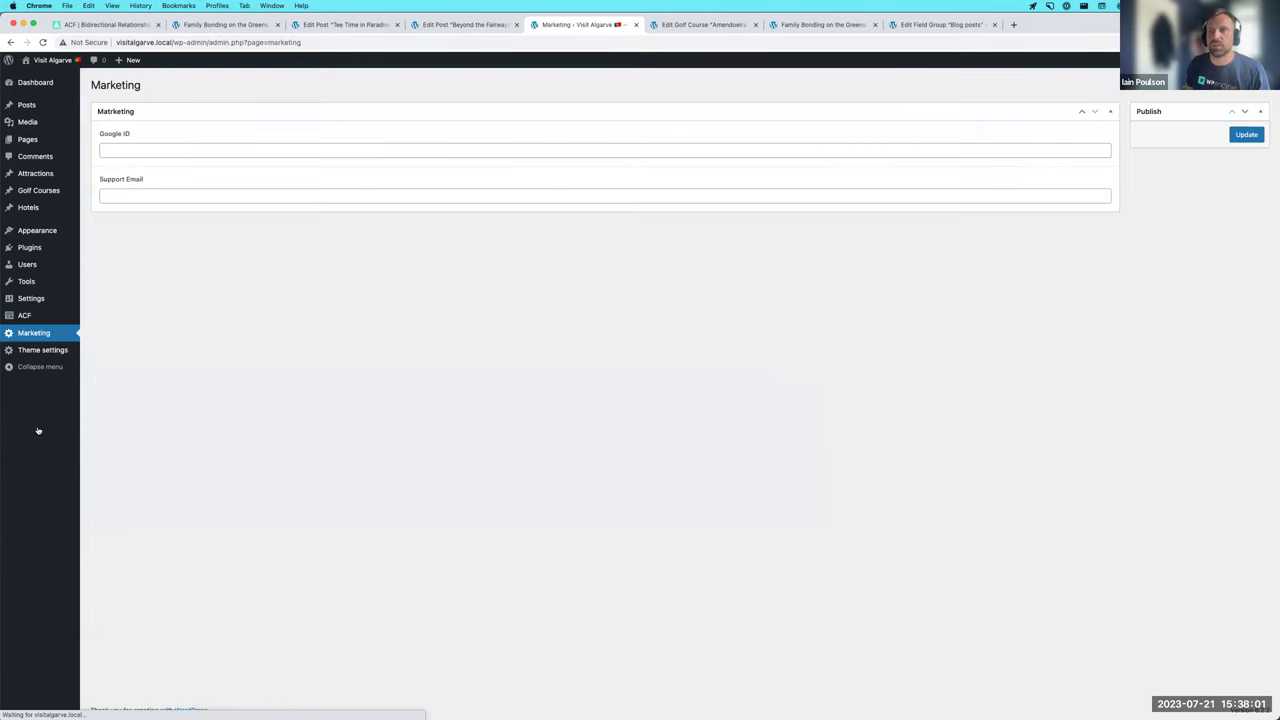
click(148, 148)
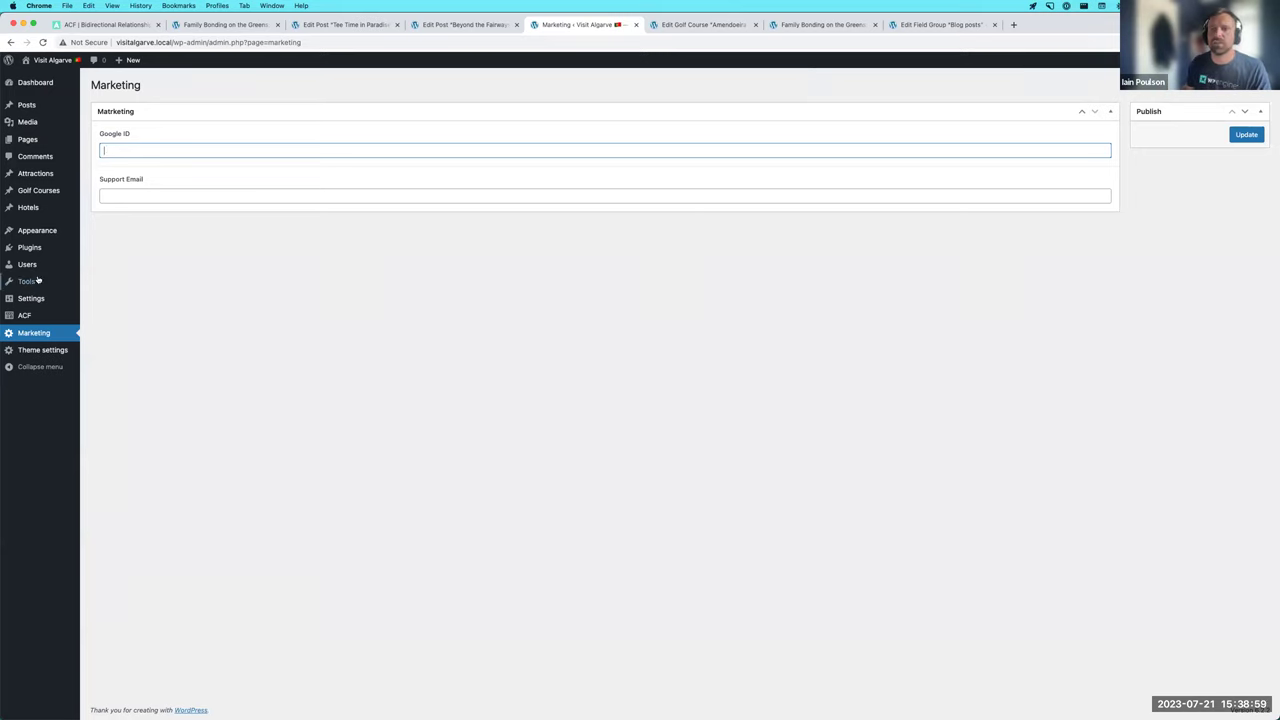
- Review the Marketing options page's advanced Visibility, Labels and Permissions settings, and return to the options pages list without saving
mouse_move(35, 315)
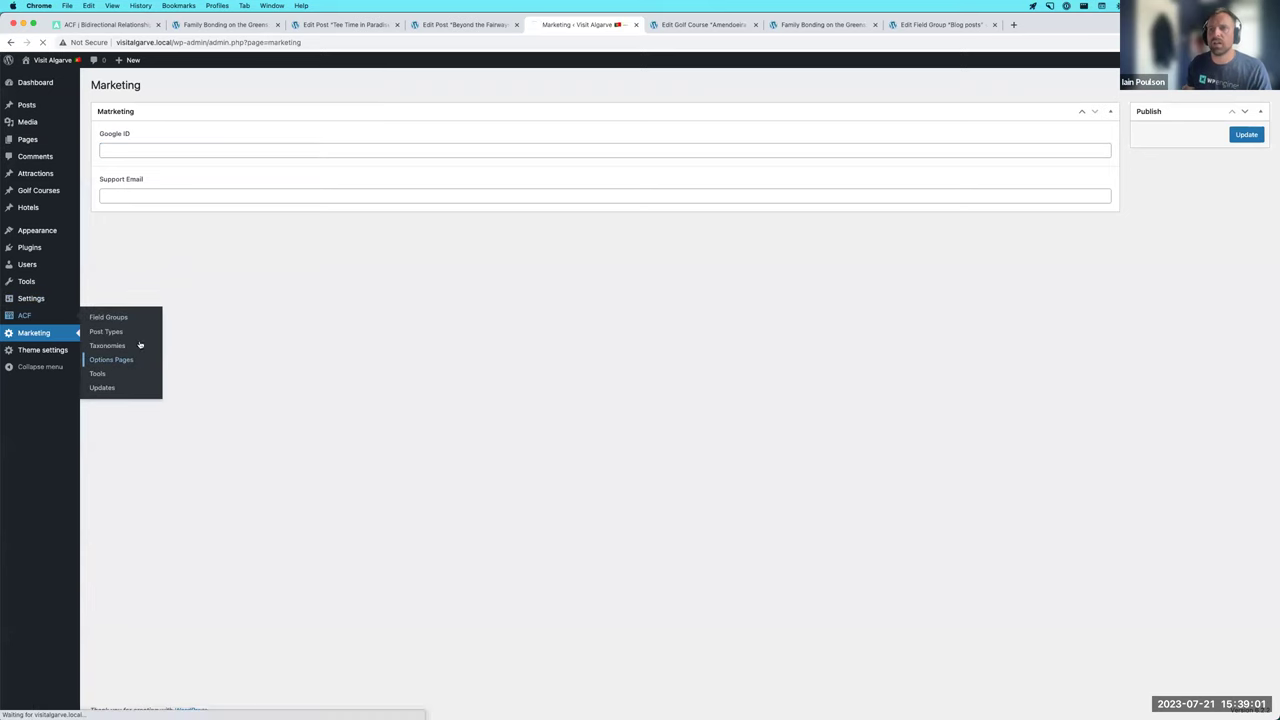
click(110, 359)
click(129, 243)
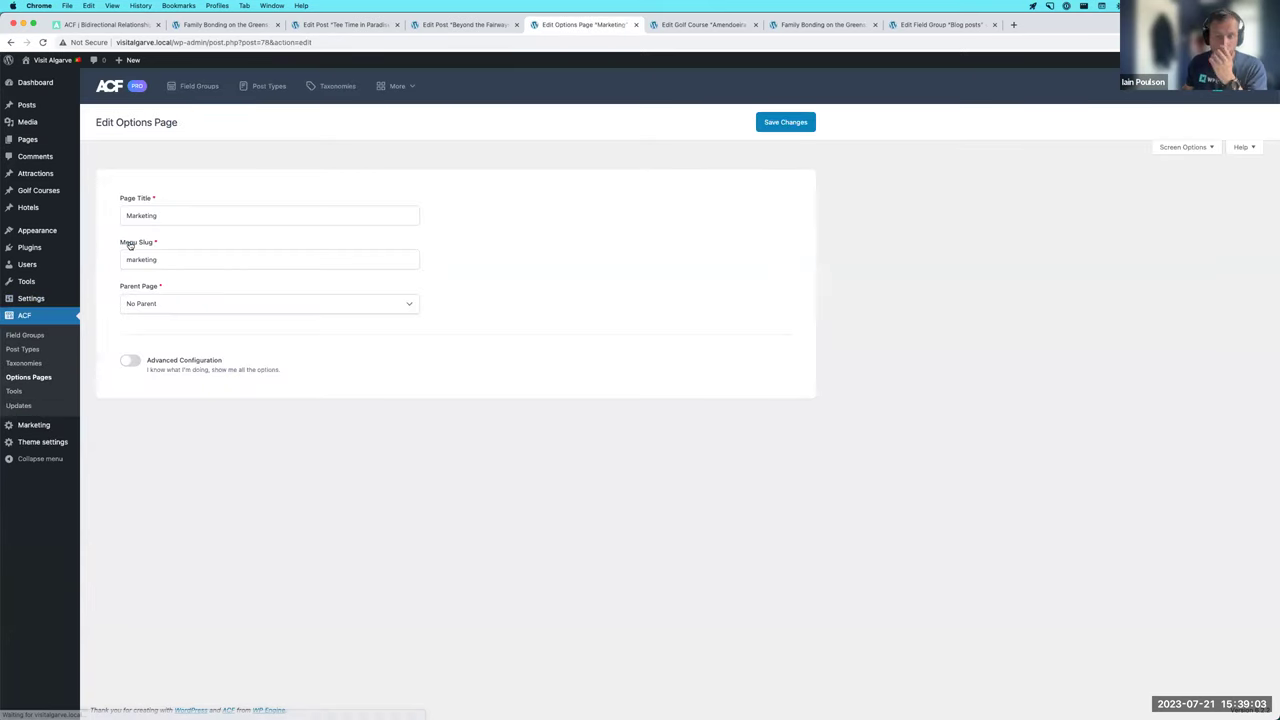
click(131, 360)
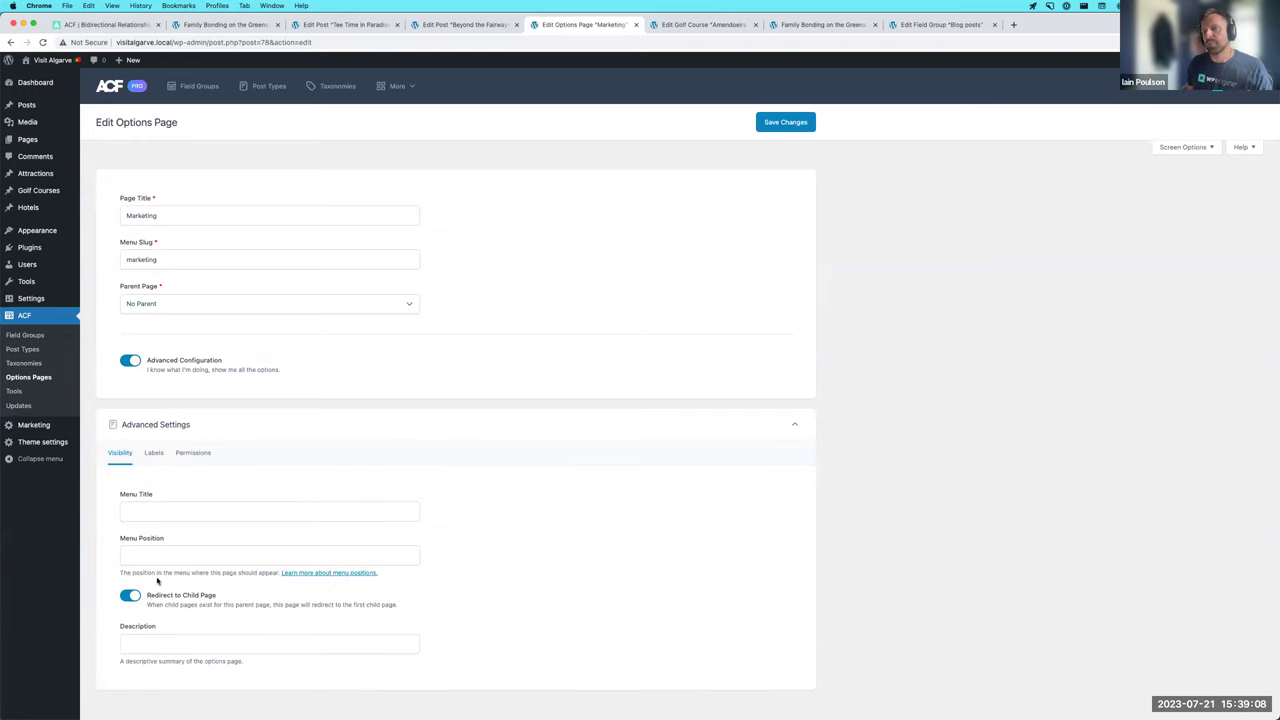
click(153, 453)
click(191, 456)
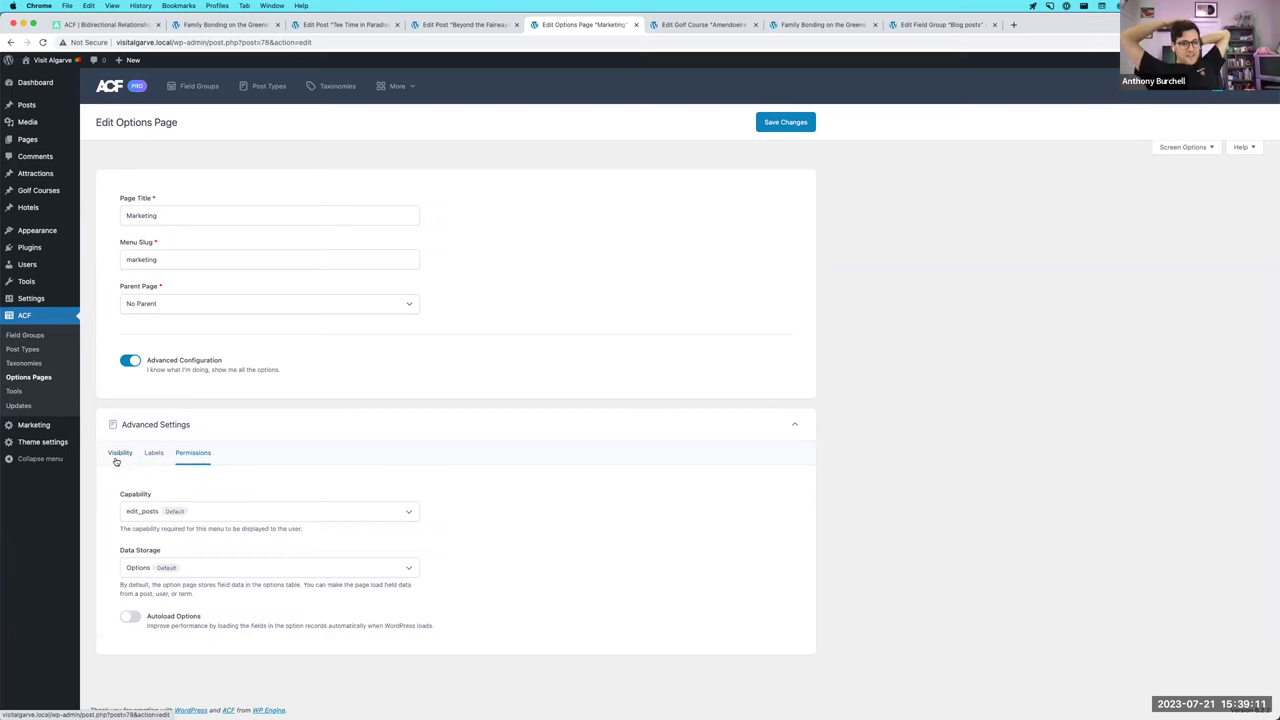
click(118, 456)
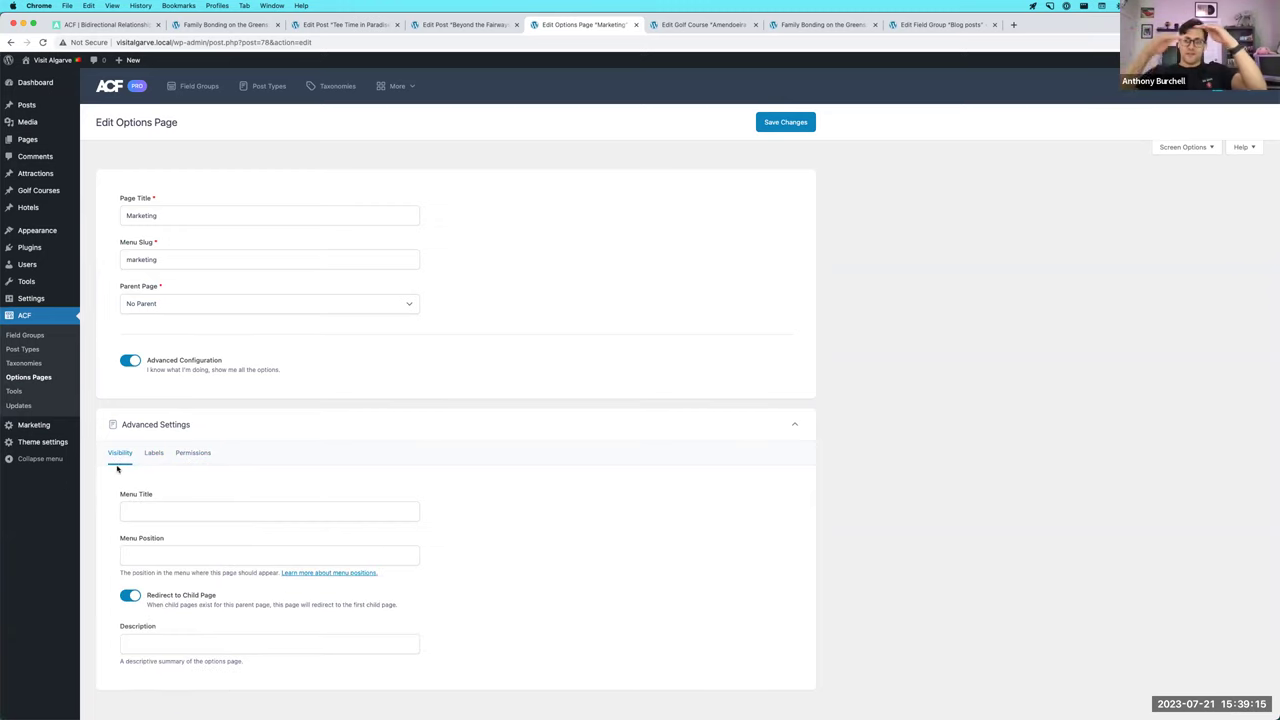
click(34, 425)
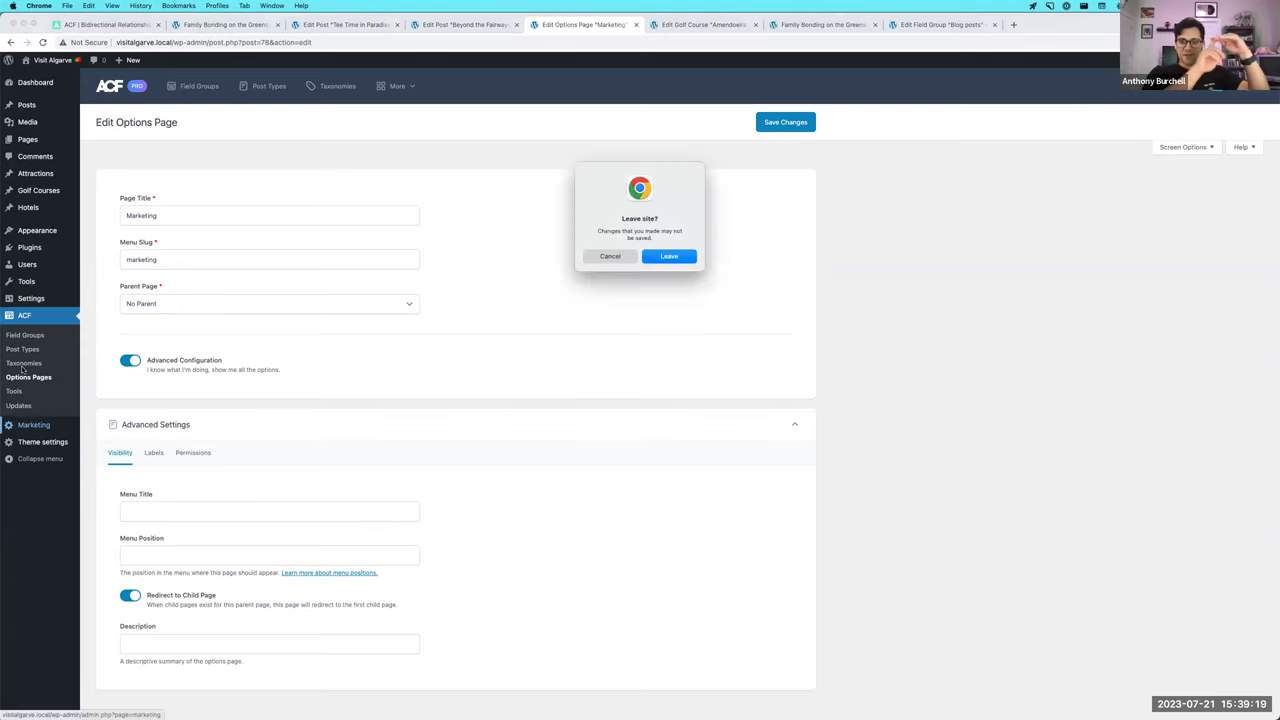
click(605, 256)
click(37, 376)
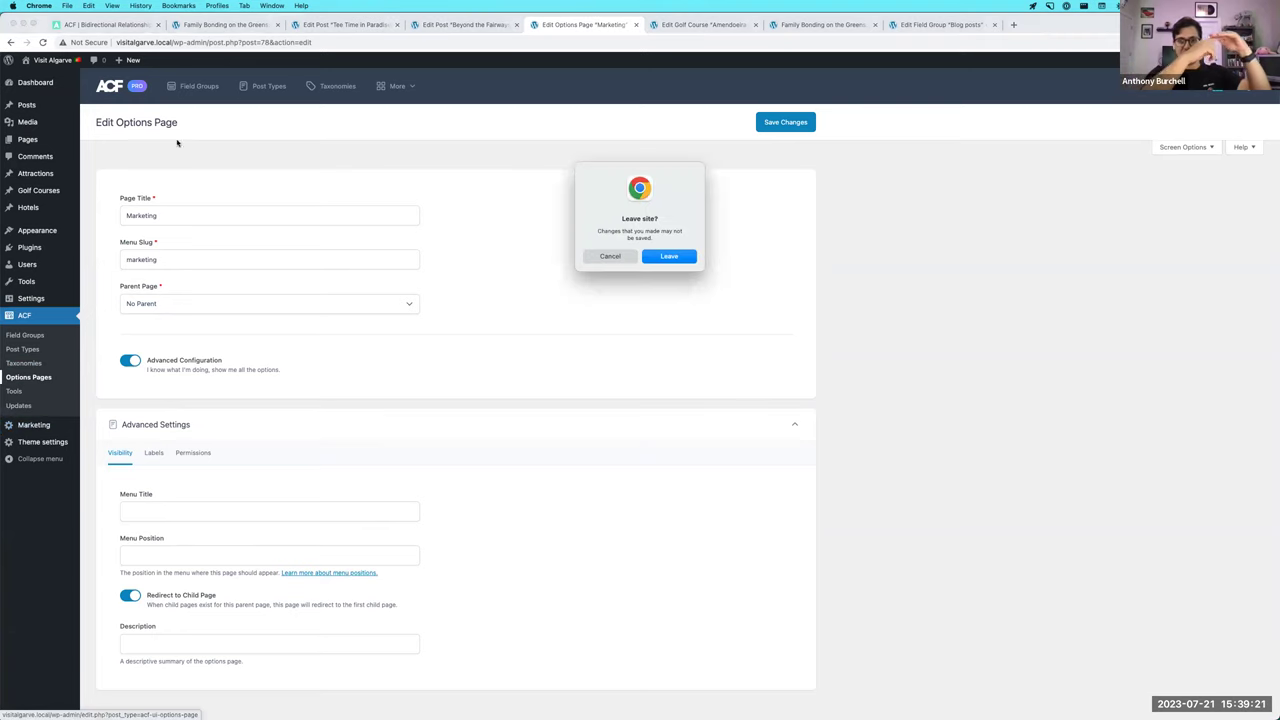
click(650, 257)
- Add a new options page titled "Email" with slug email and parent page Marketing, and save it
click(196, 122)
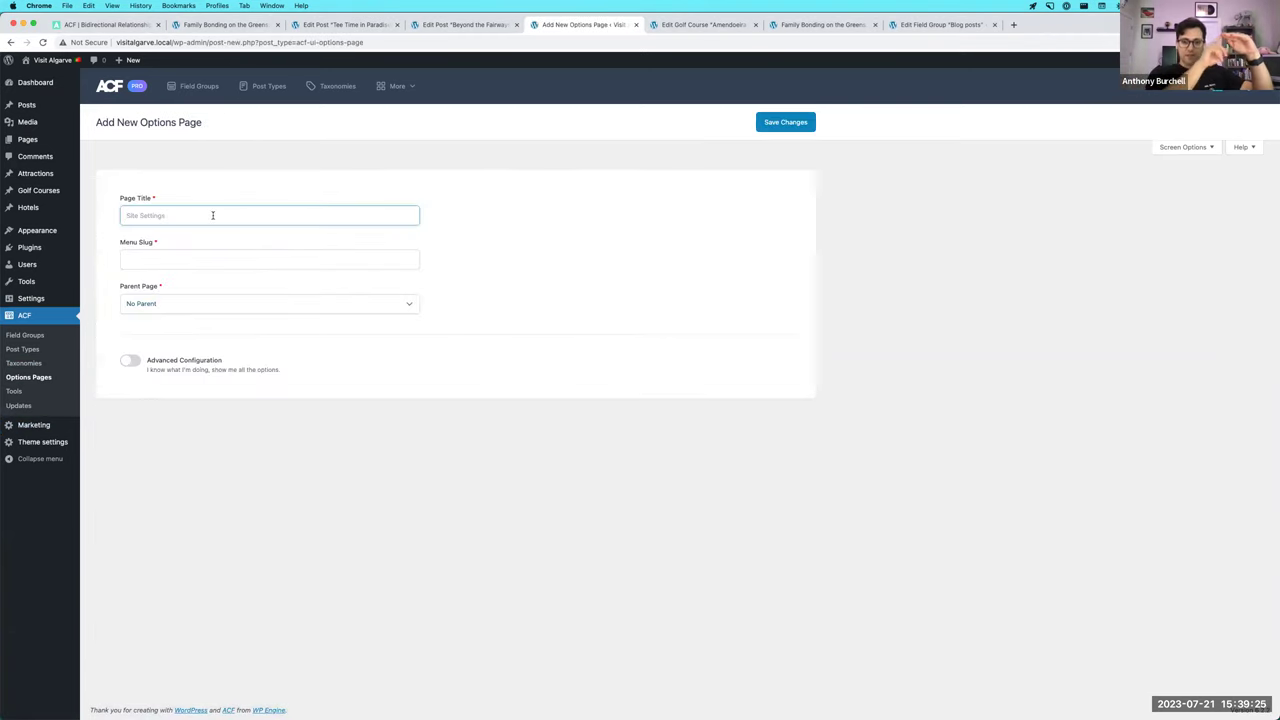
text(Email)
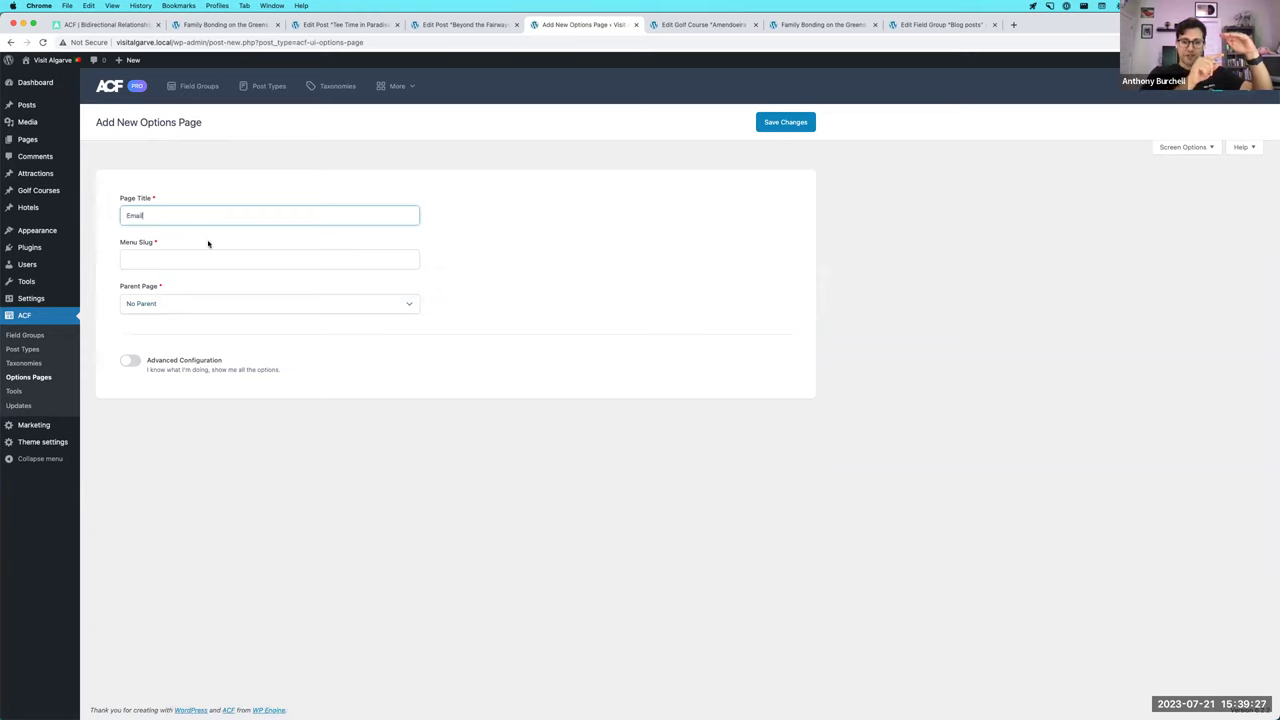
click(189, 304)
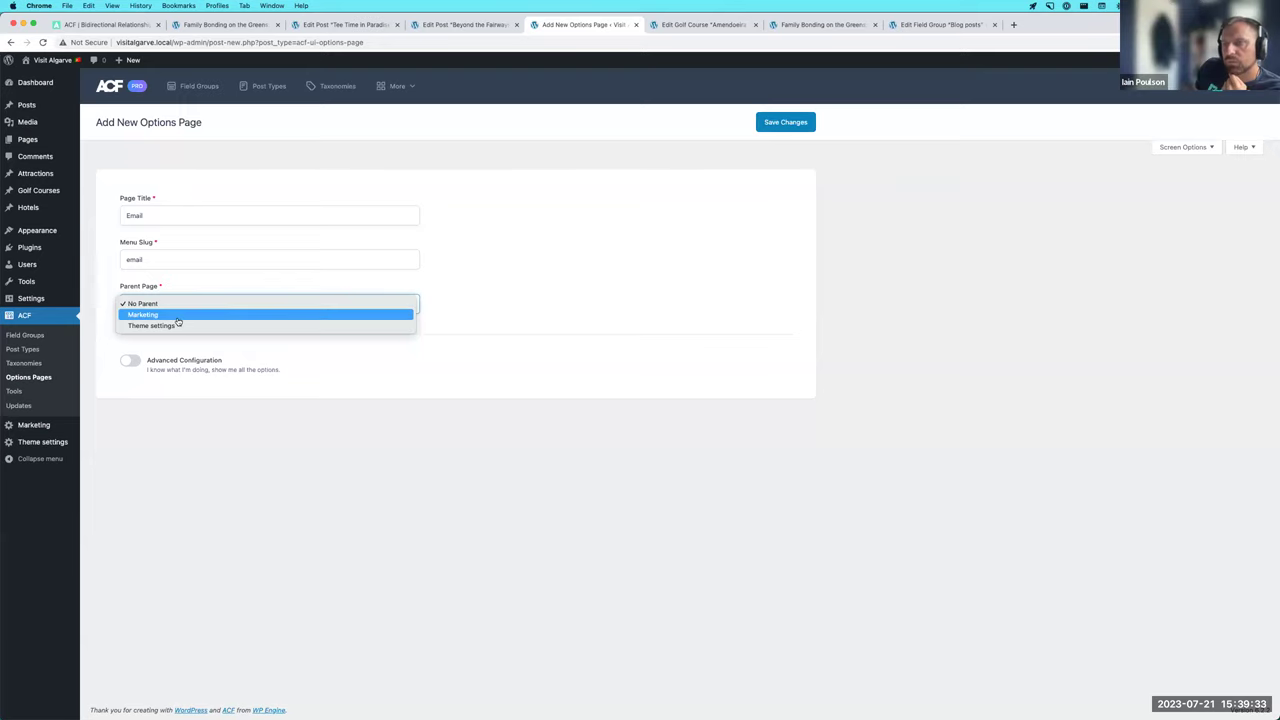
click(177, 318)
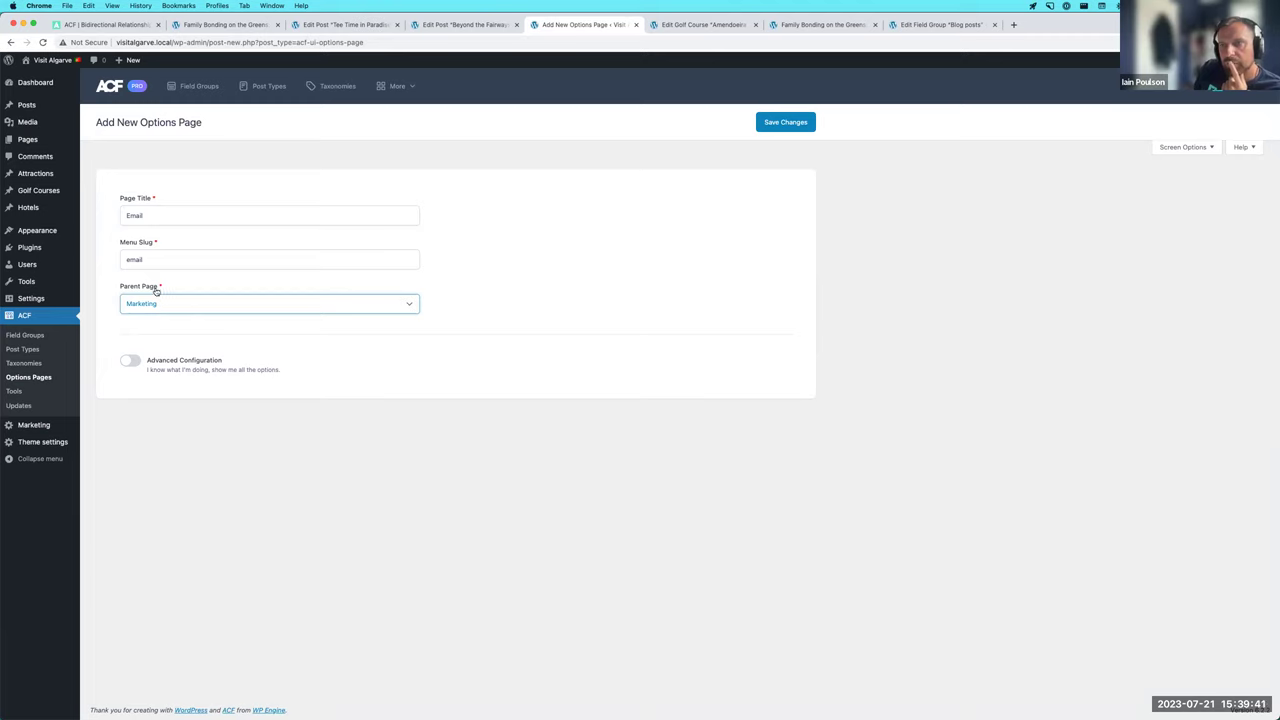
click(785, 122)
- View the Marketing entry in the admin, check the Marketing options page's configuration, and return to the options pages list
click(49, 426)
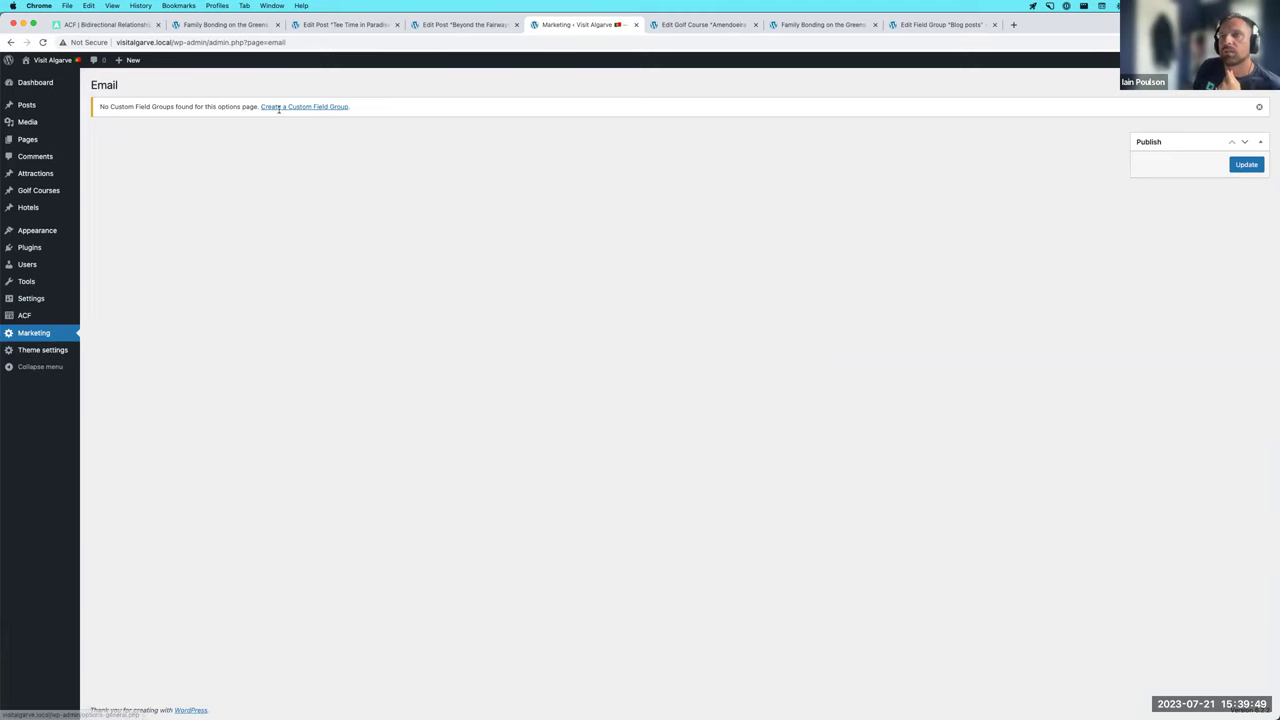
click(9, 42)
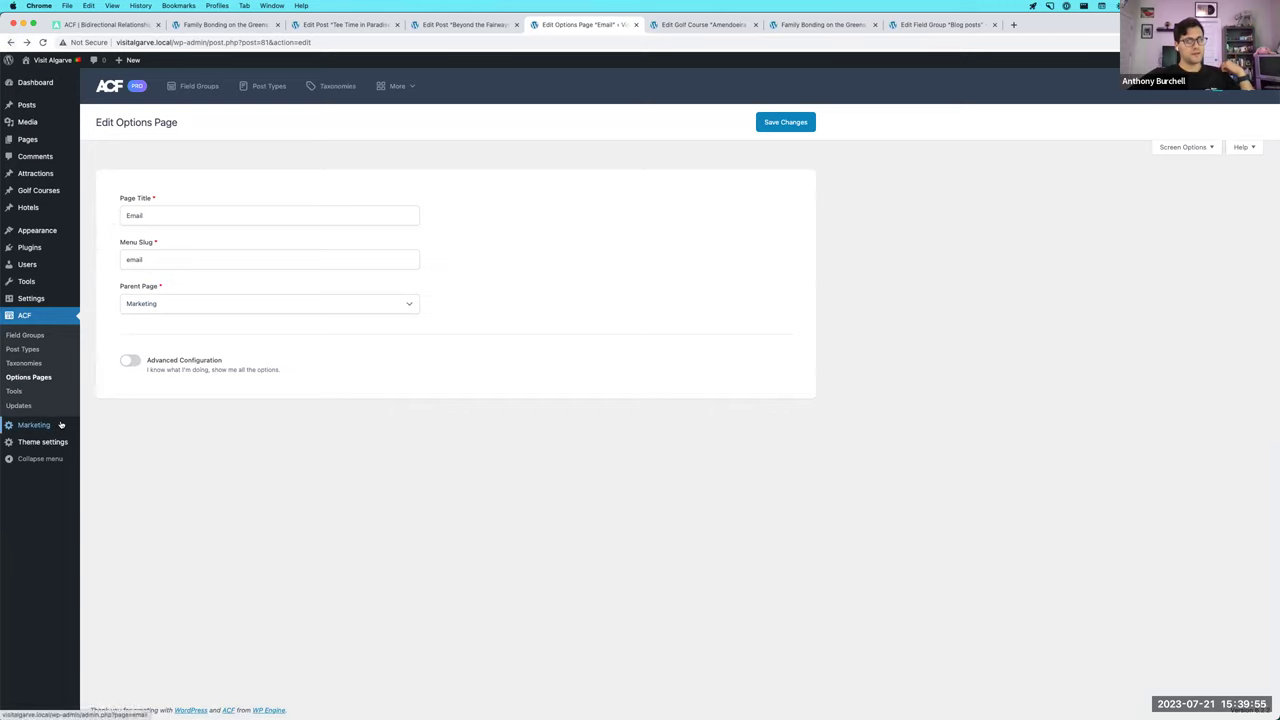
click(46, 378)
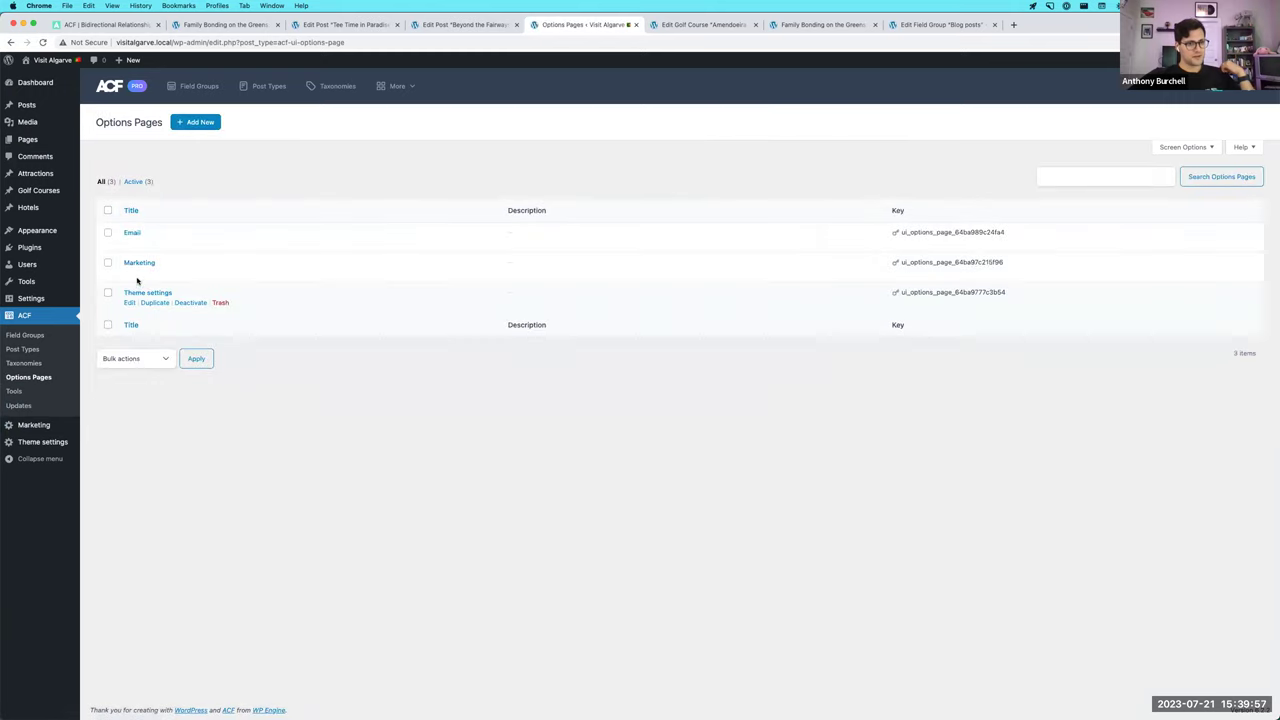
click(131, 273)
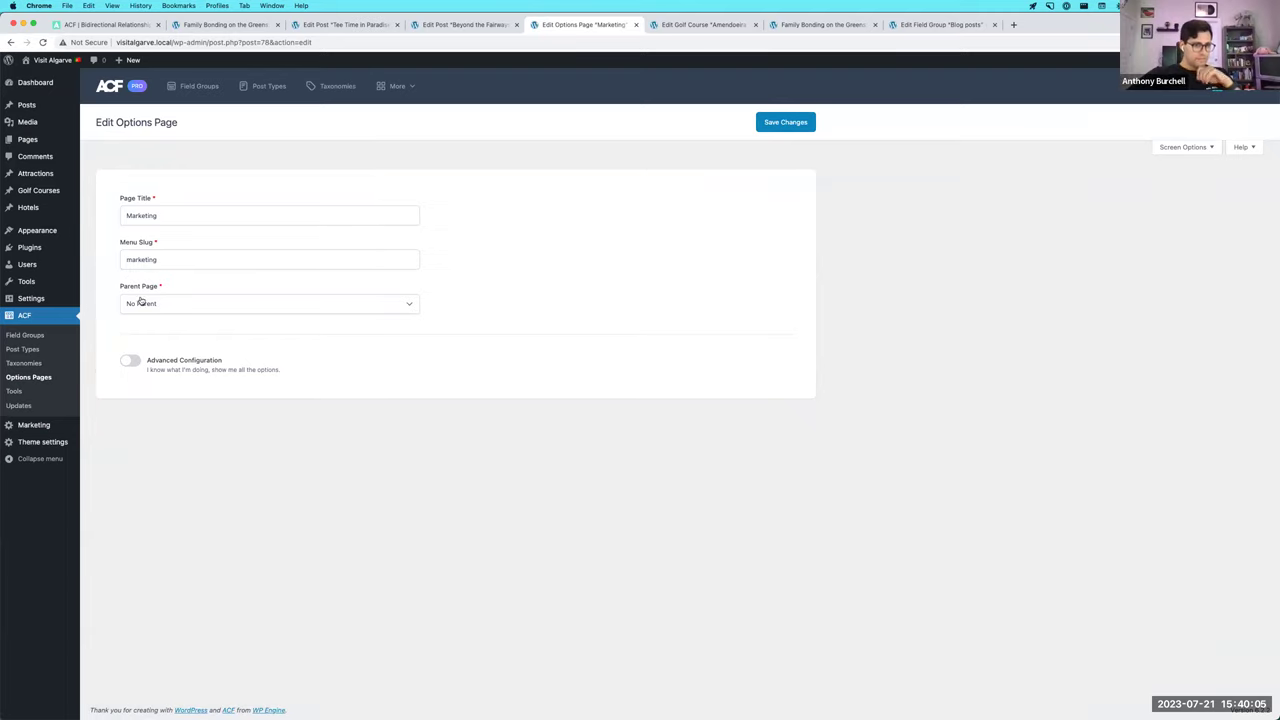
click(40, 378)
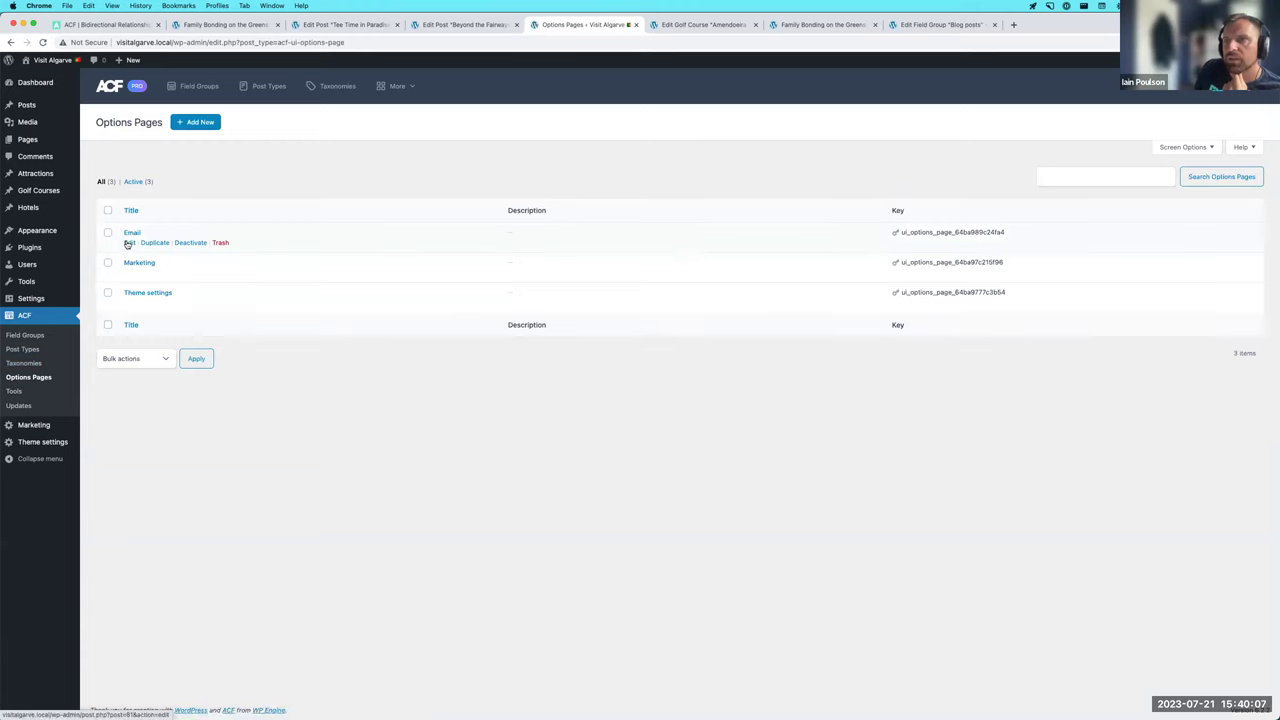
- Try to save the Email options page with Marketing as its parent and Advanced Configuration enabled
click(128, 232)
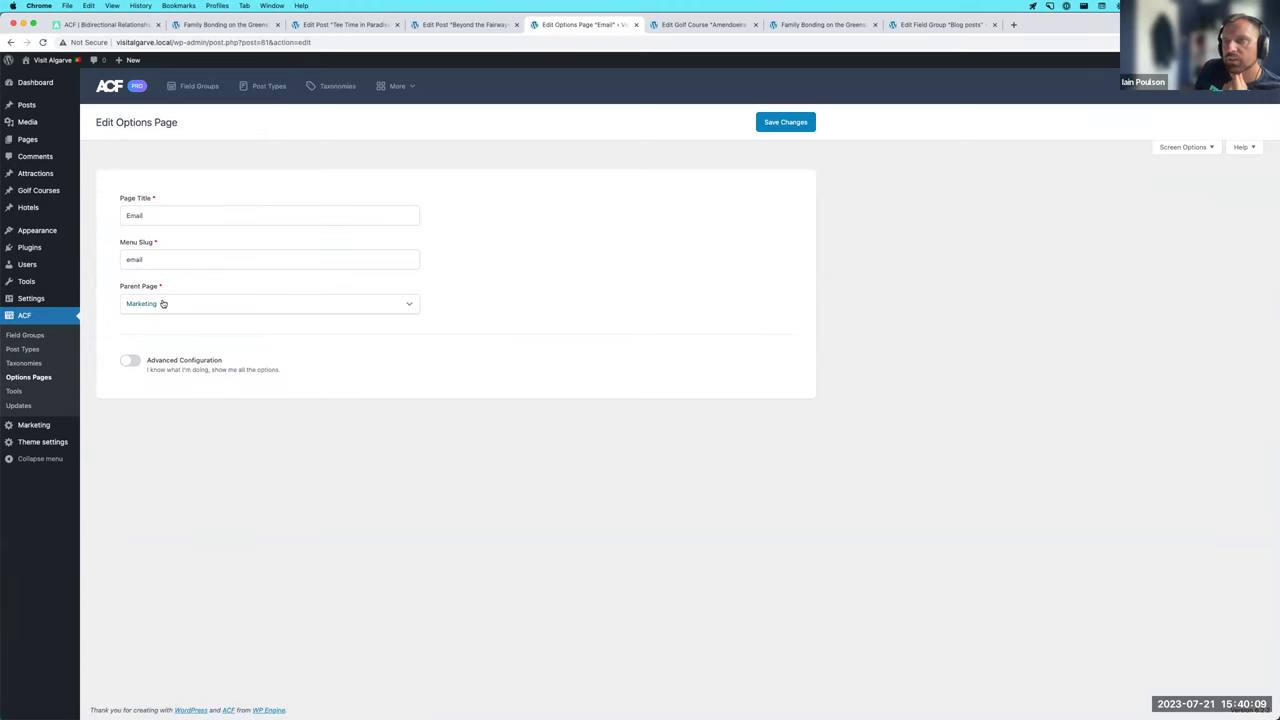
click(163, 303)
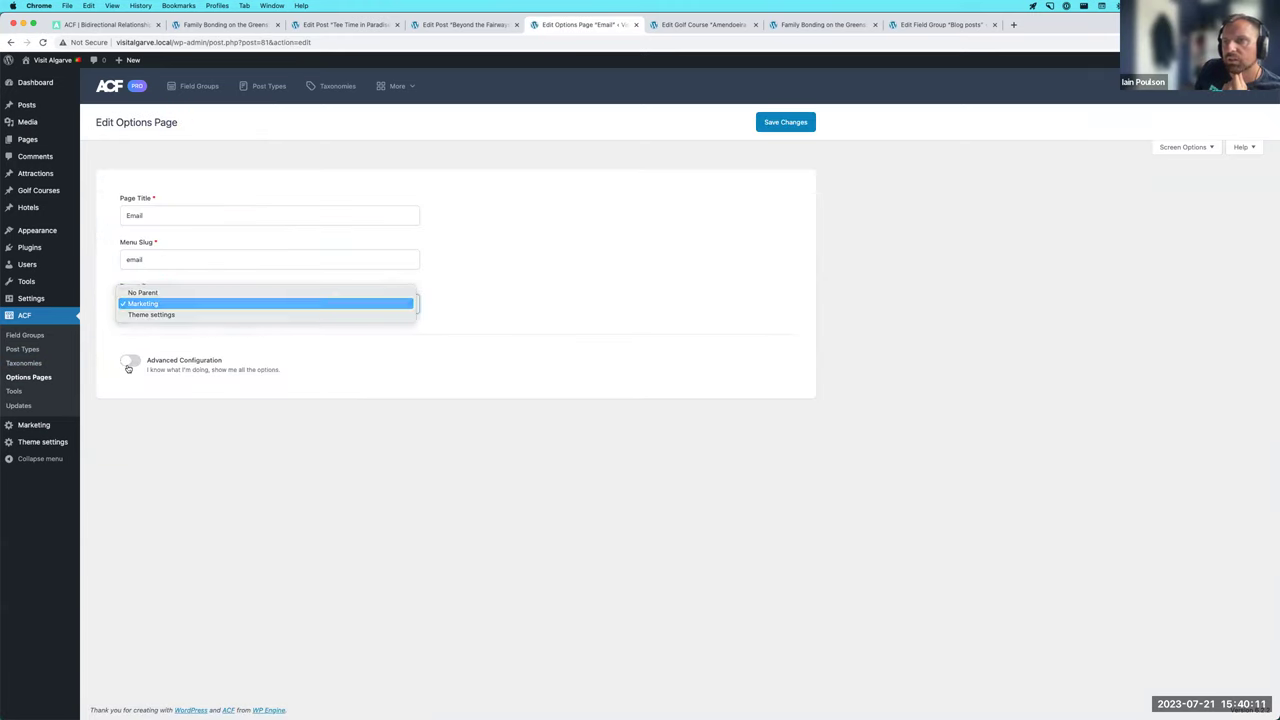
click(145, 303)
click(131, 361)
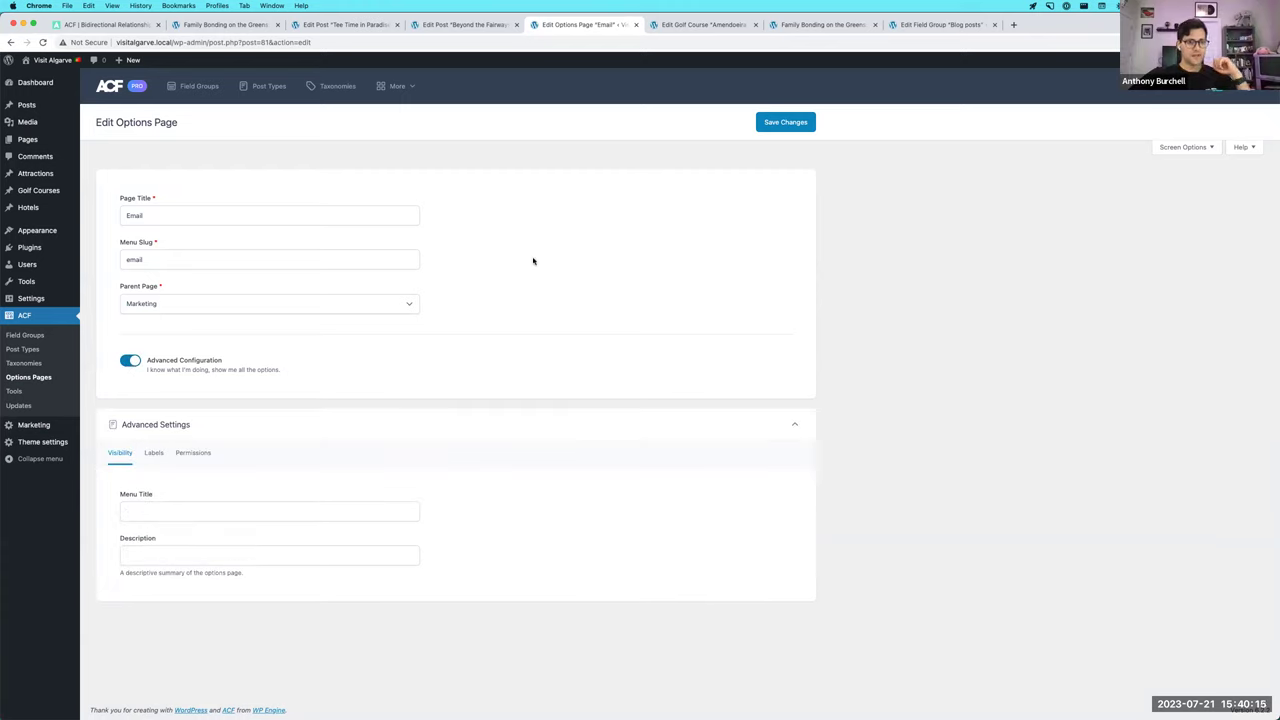
click(773, 126)
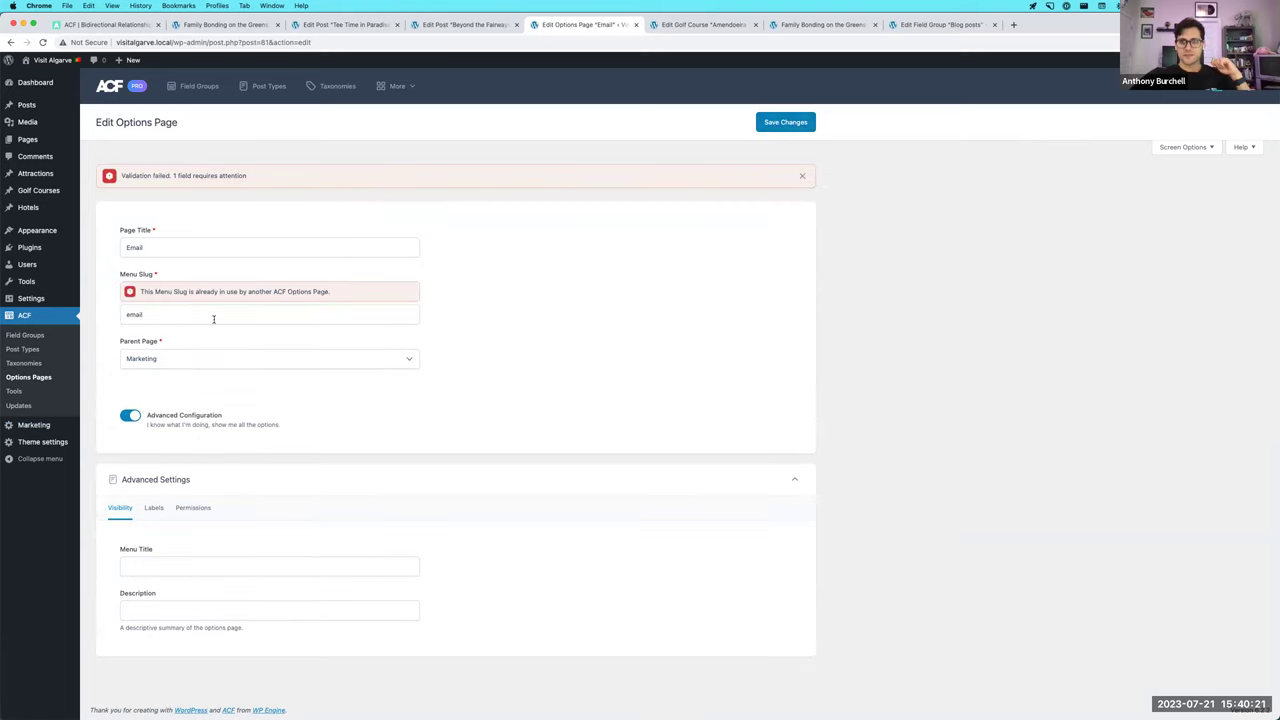
- Leave the Email options page without saving and view the Theme settings and Marketing pages in the admin
click(11, 42)
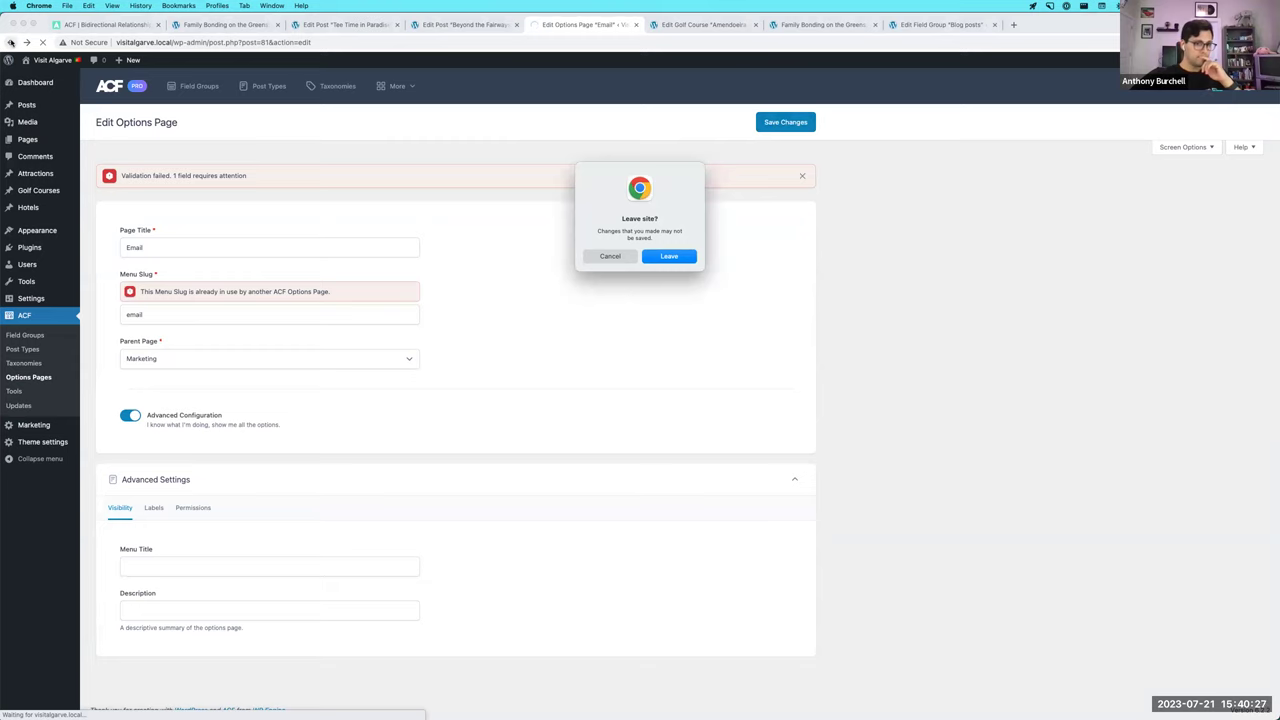
click(626, 259)
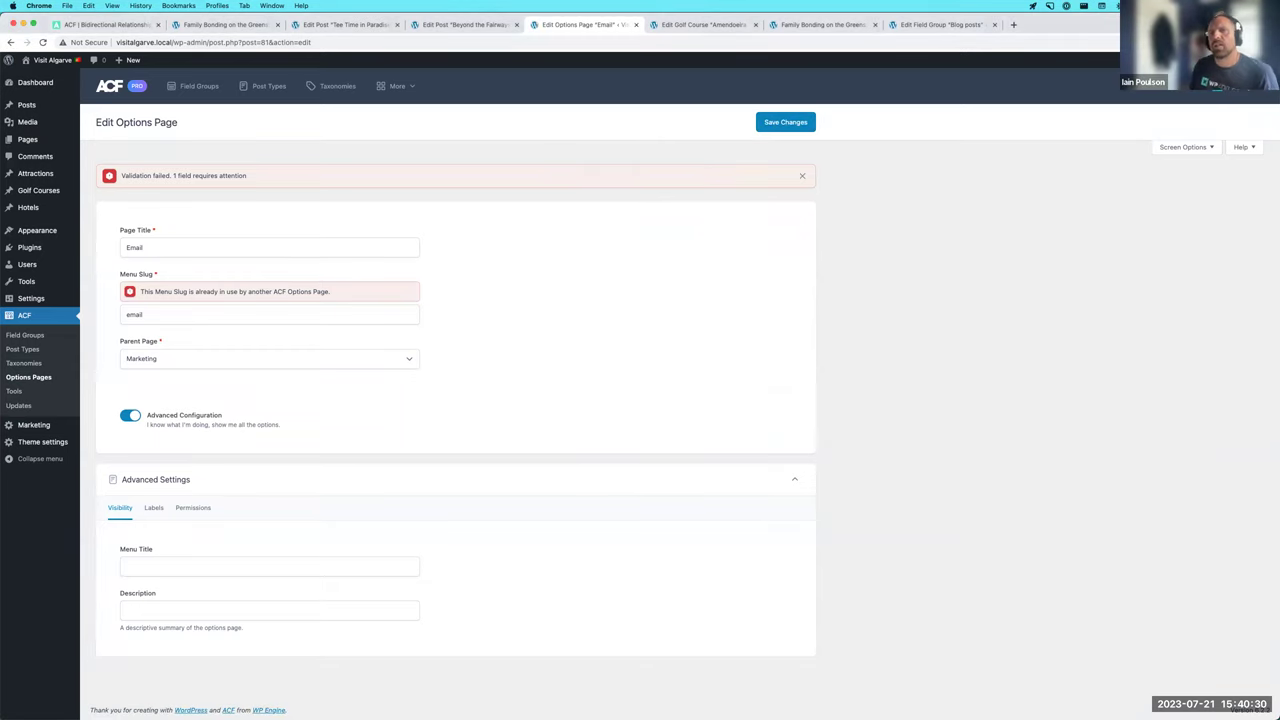
click(28, 377)
click(630, 259)
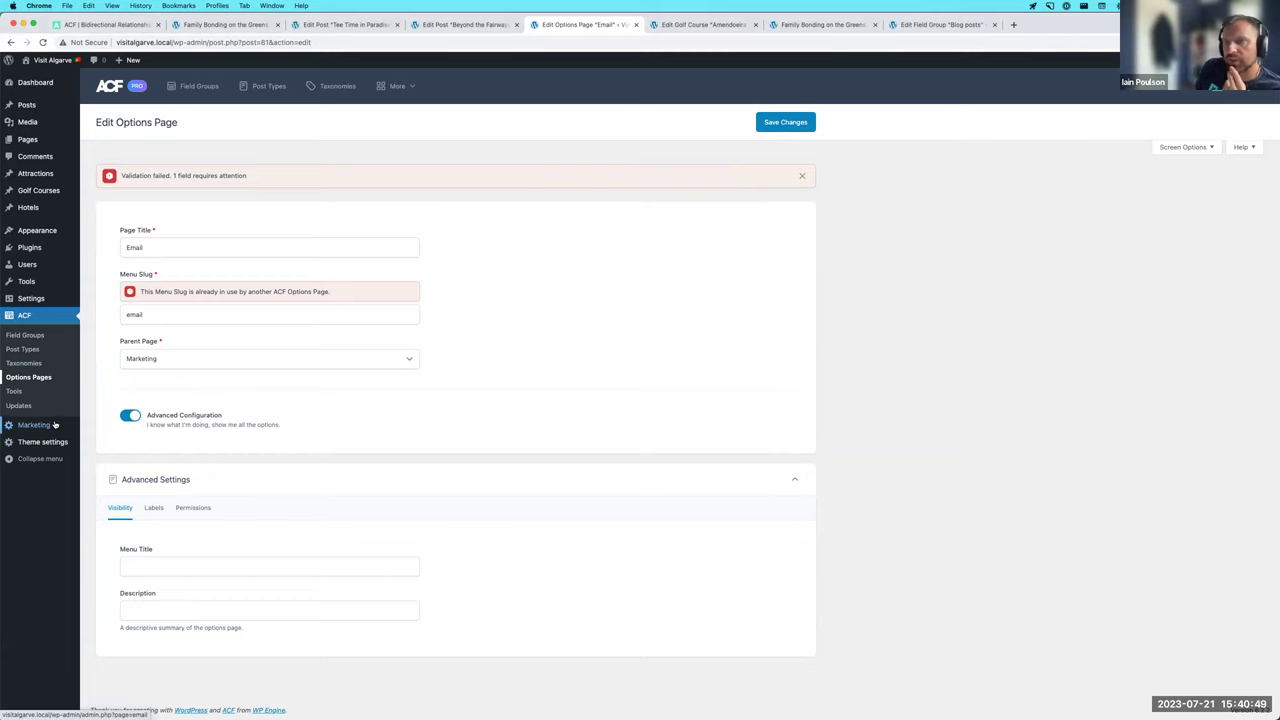
click(48, 438)
click(680, 257)
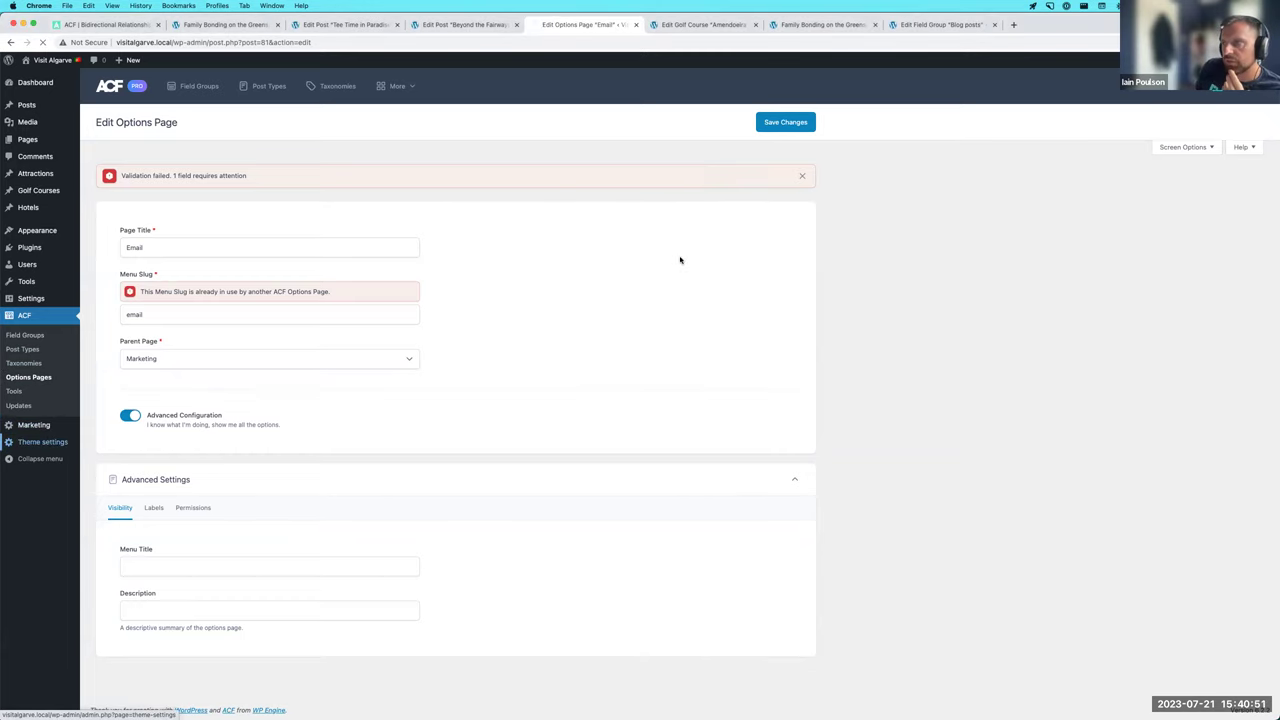
click(40, 338)
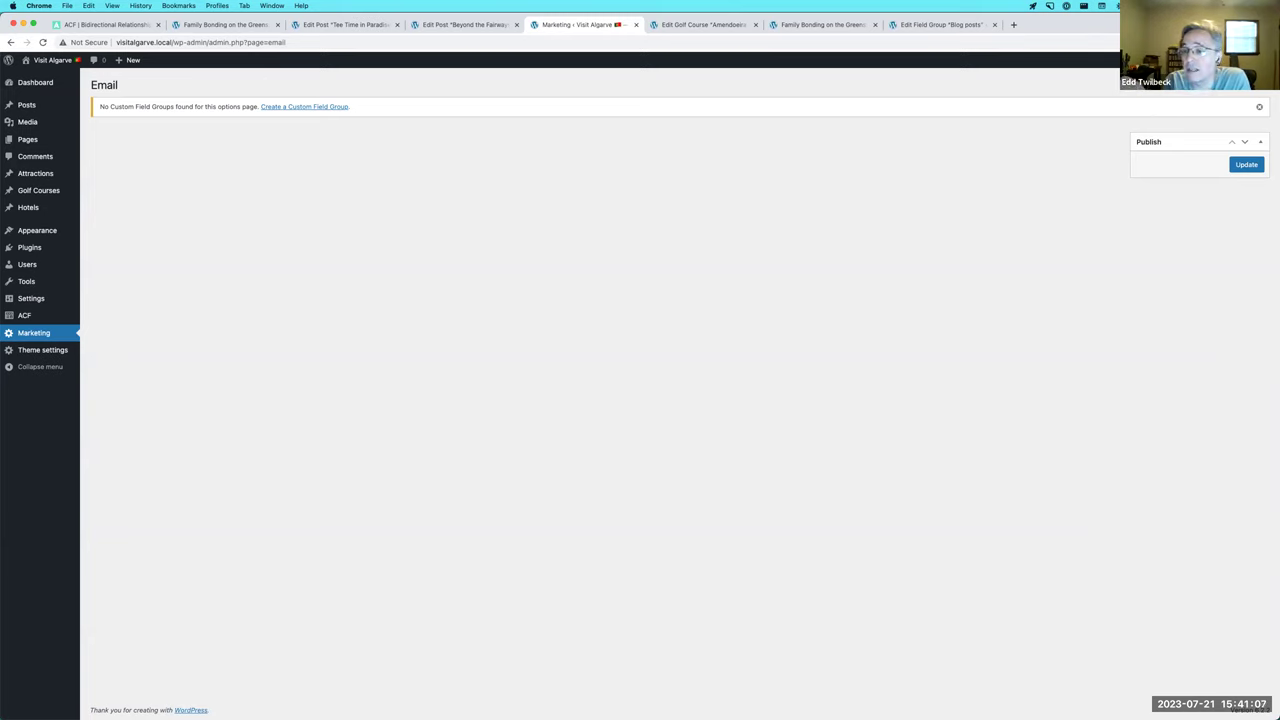
- View the ACF field groups list, and go to the Hotels archive on the site's front end
mouse_move(40, 315)
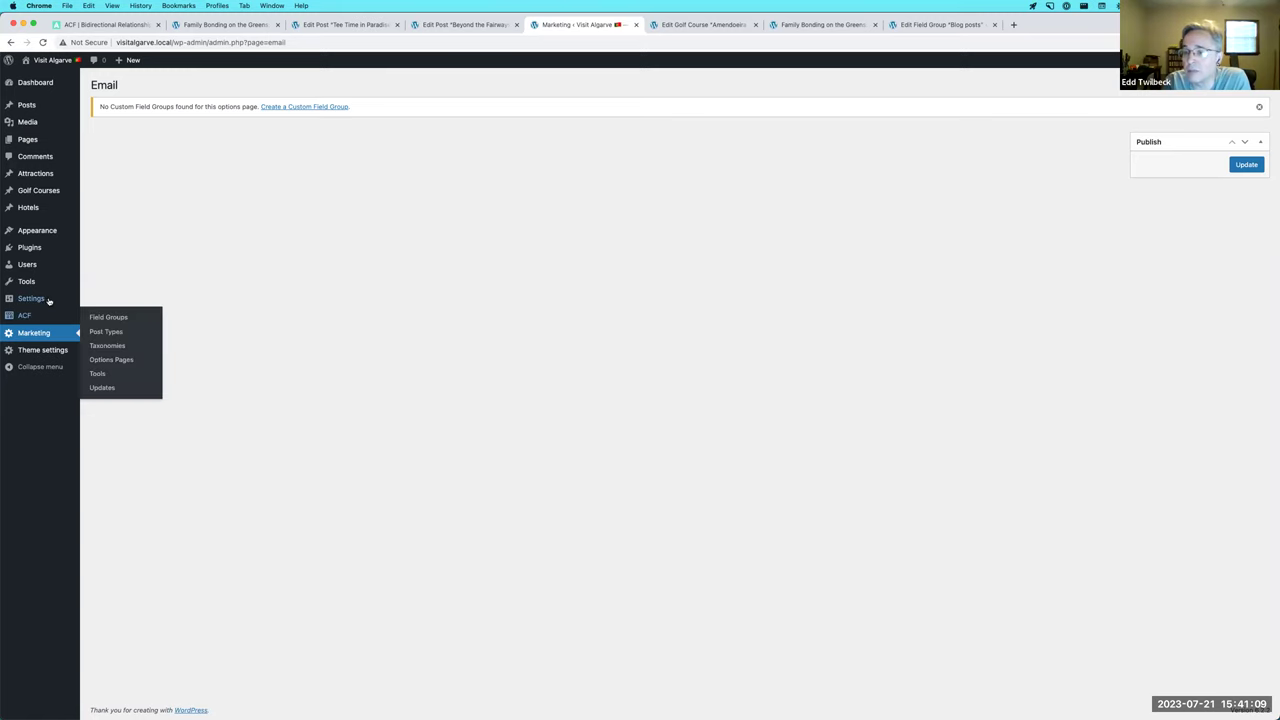
click(92, 318)
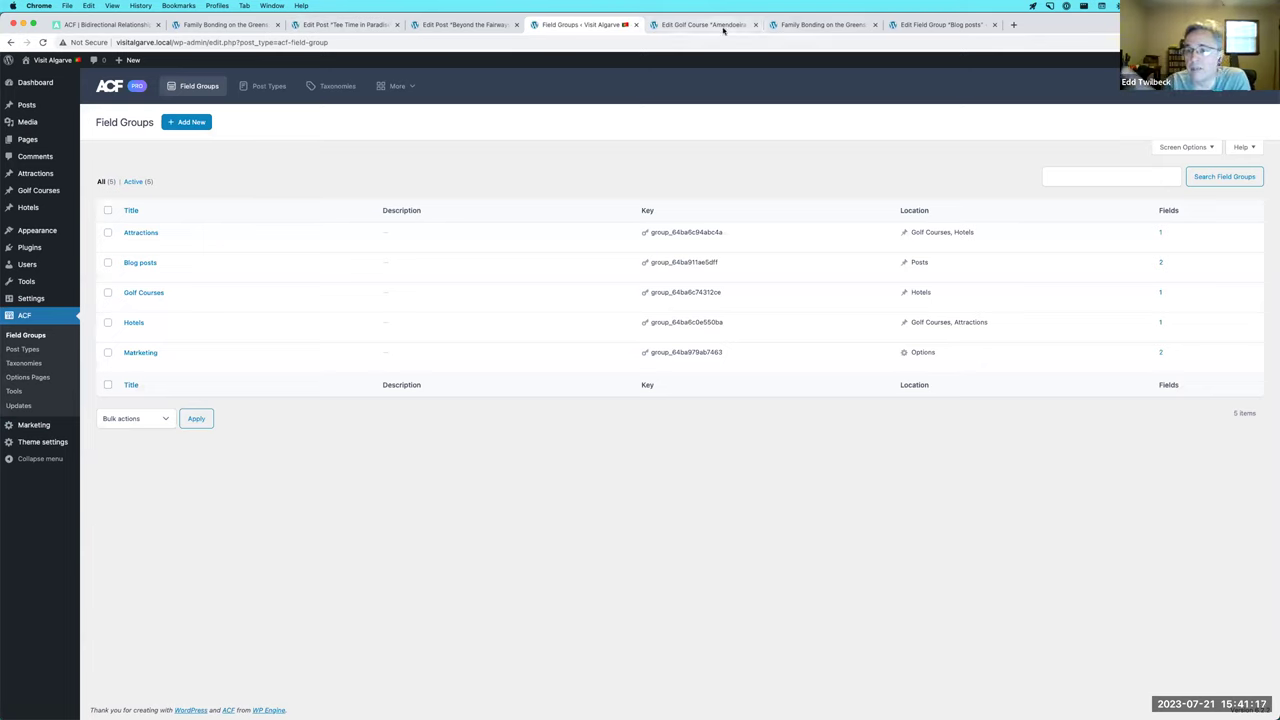
key(super+2)
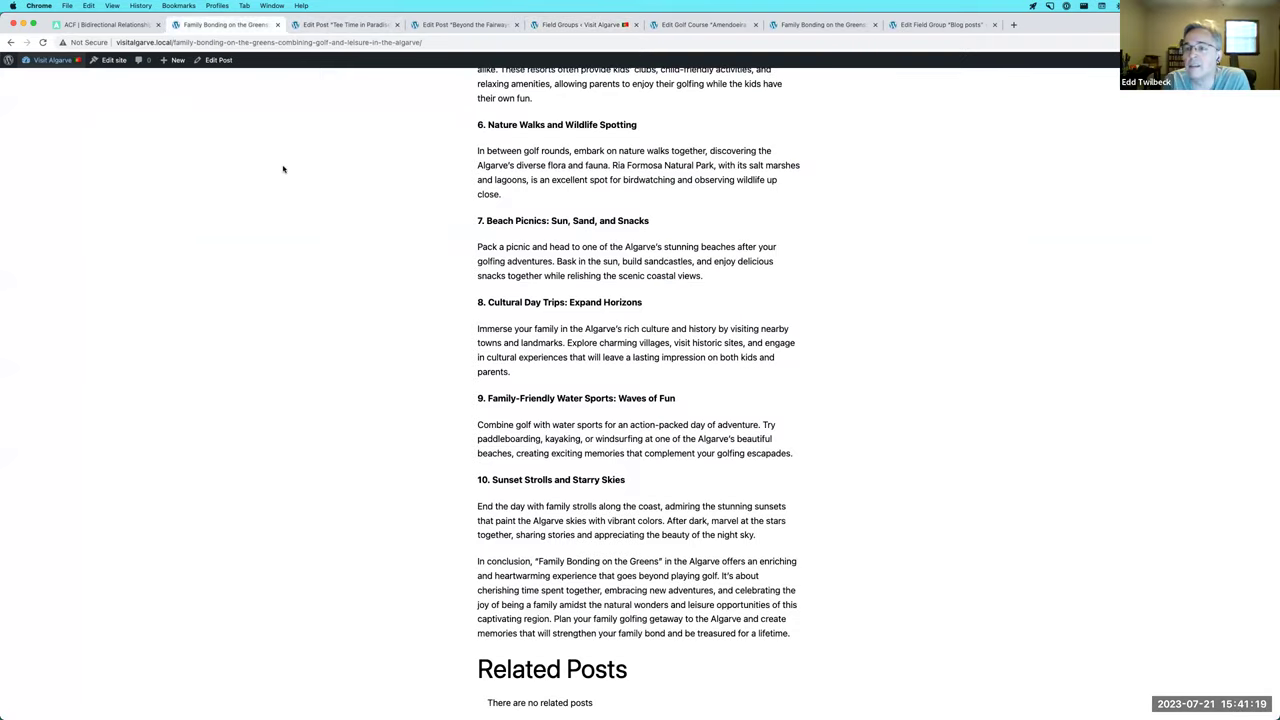
key(super+r)
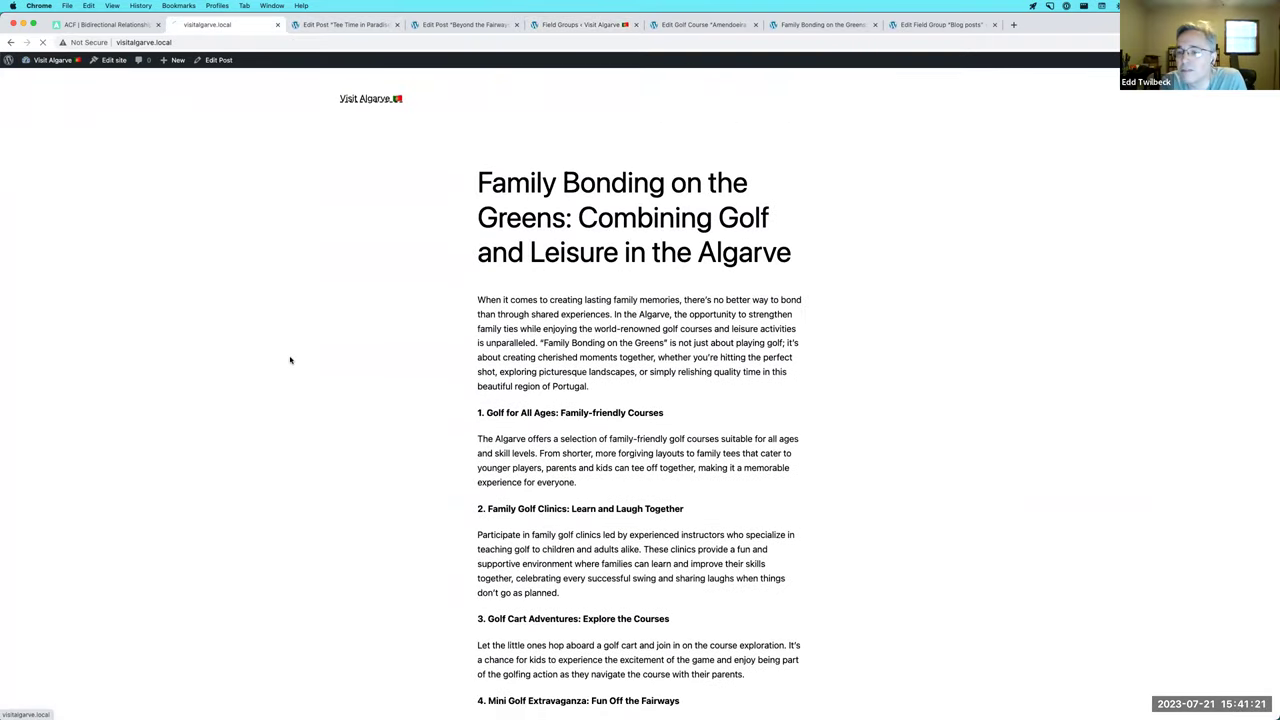
click(366, 385)
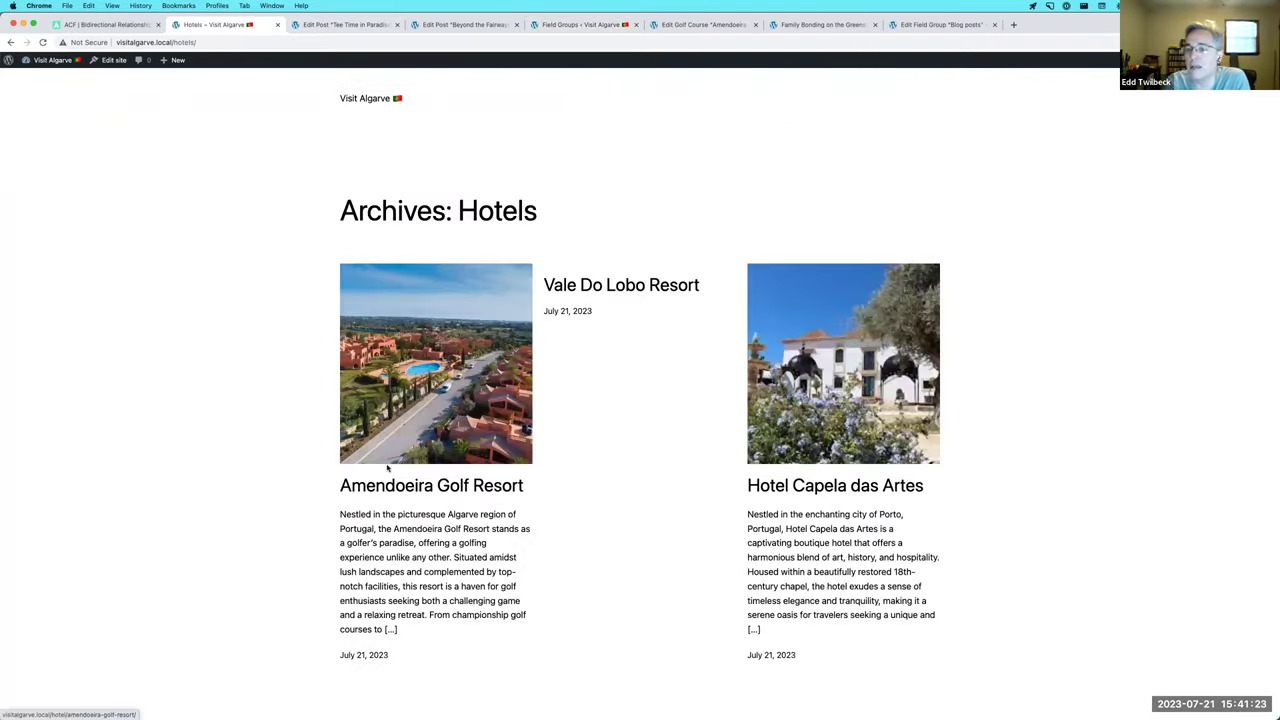
- Examine the nearby listings on the Hotel Capela das Artes page and on its linked Benagil Cave Boat Tour attraction
scroll(700, 380, down, 3)
click(808, 340)
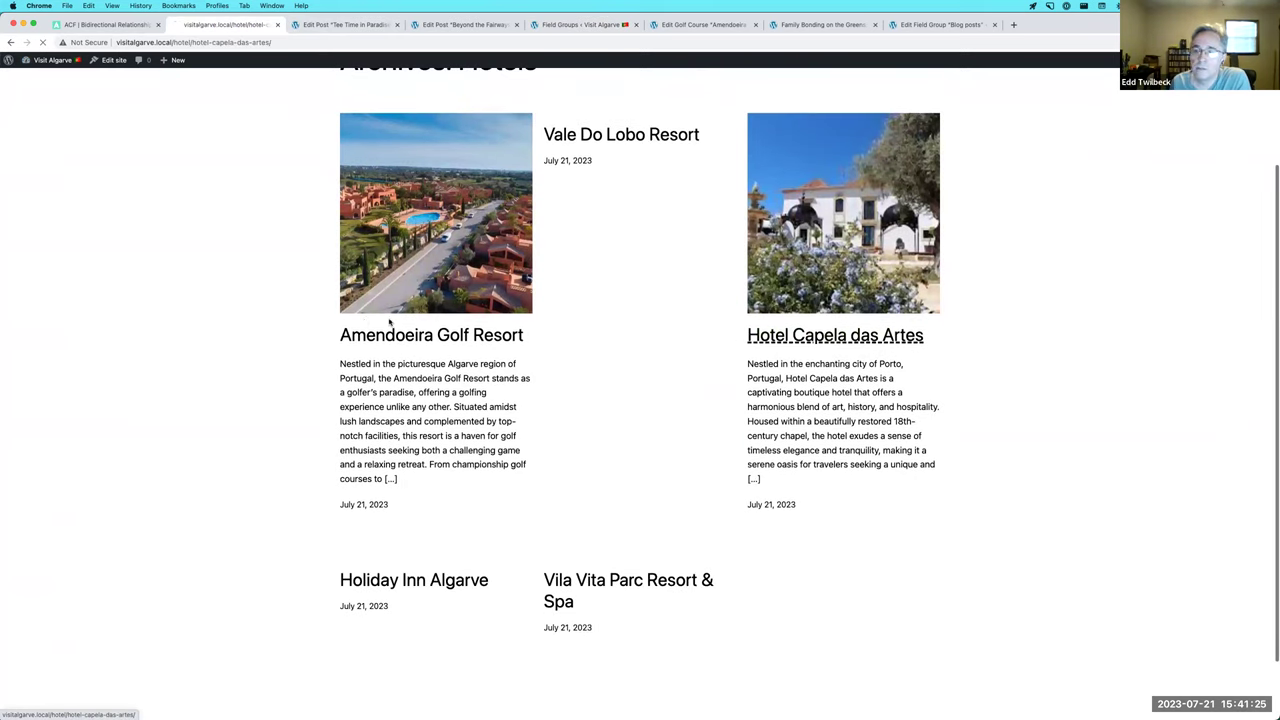
scroll(525, 427, down, 4)
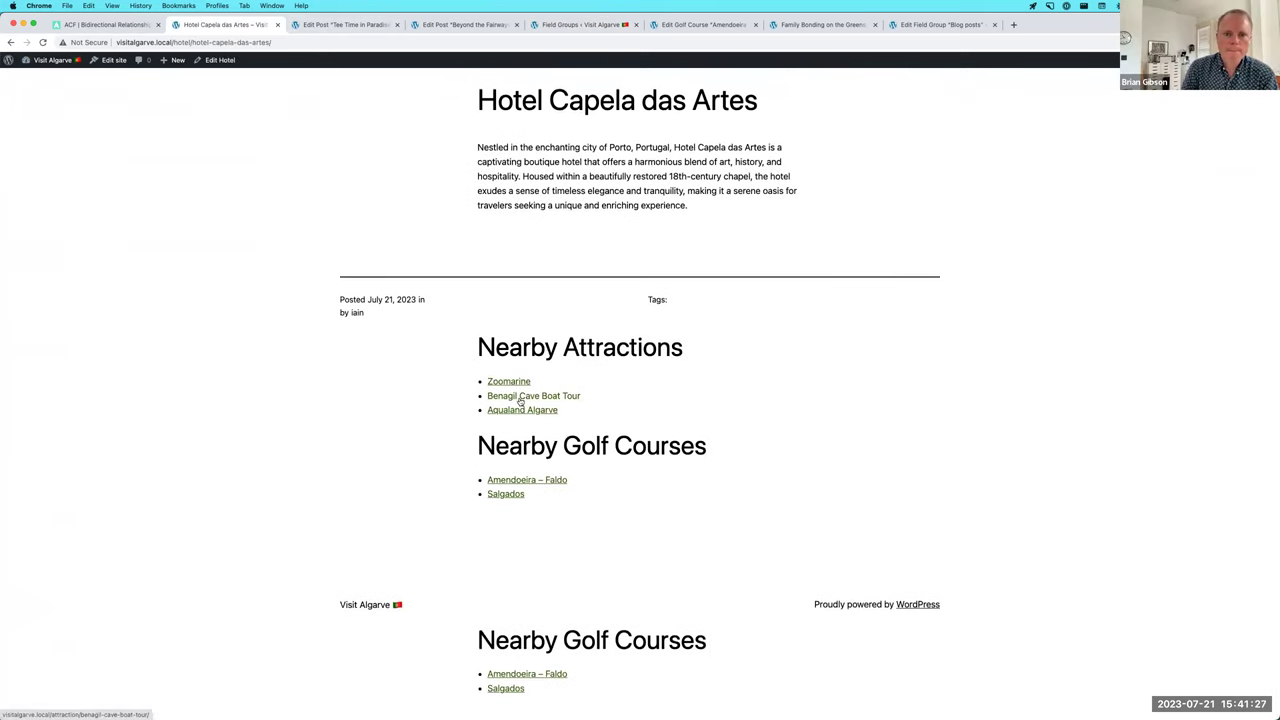
click(515, 396)
scroll(514, 394, down, 5)
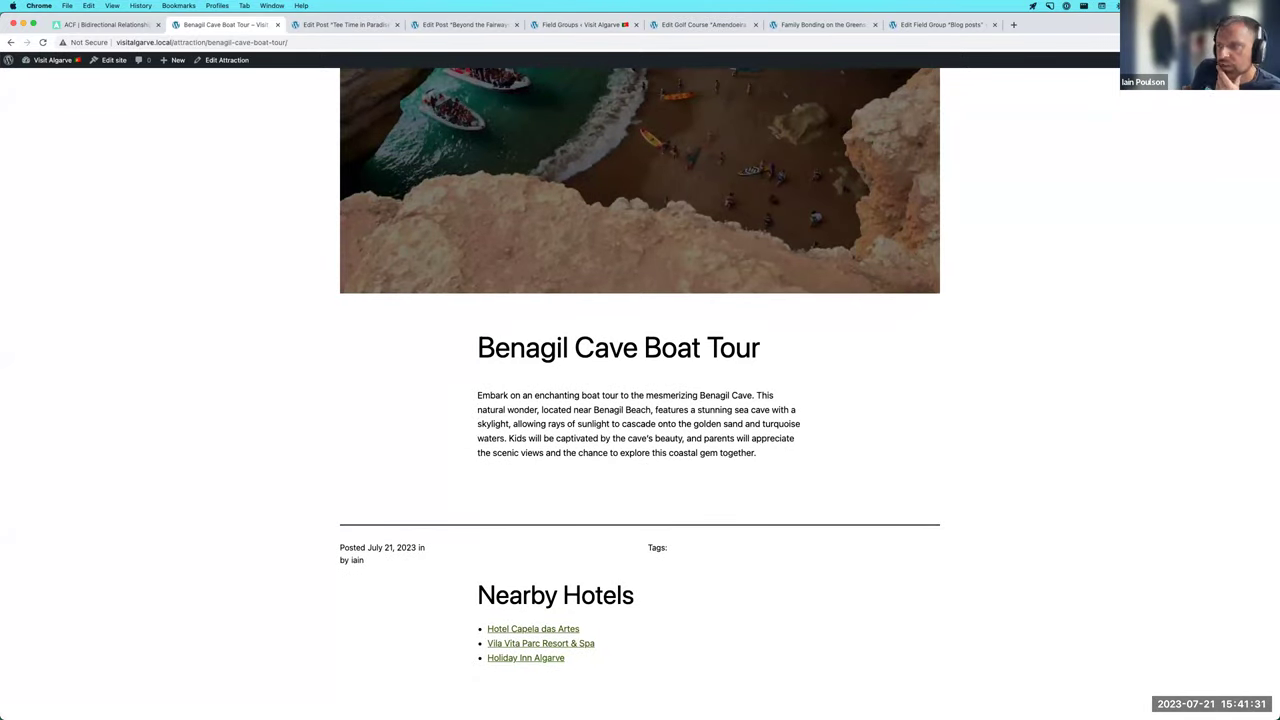
scroll(319, 410, up, 3)
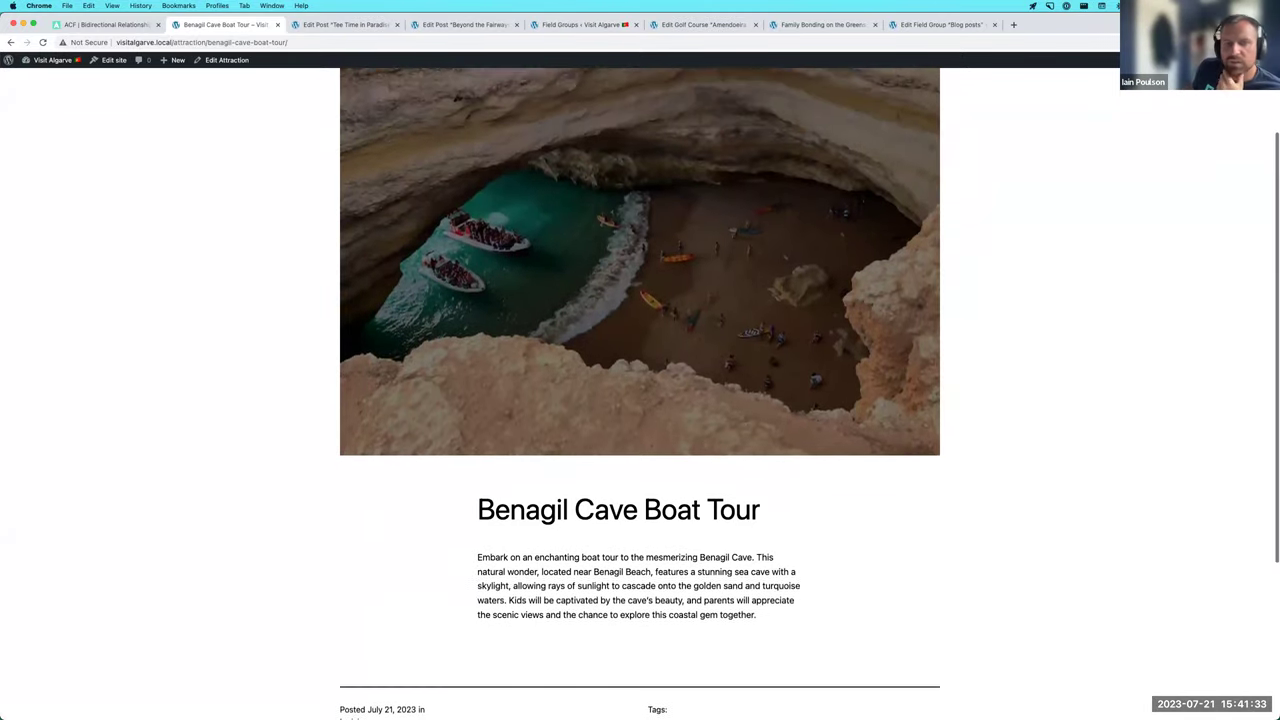